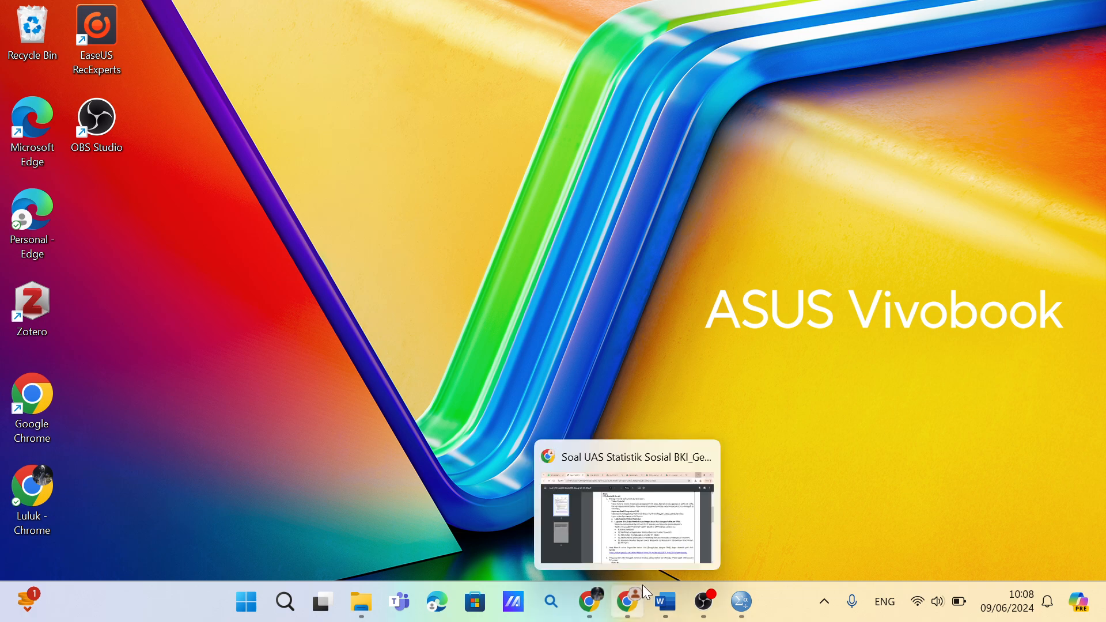
Review the UAS assignment PDF and the variable list and columns of Data Mentah_UAS.xlsx in Chrome
{"action": "mouse_move", "coordinate": [652, 614]}
{"action": "left_click", "coordinate": [642, 617]}
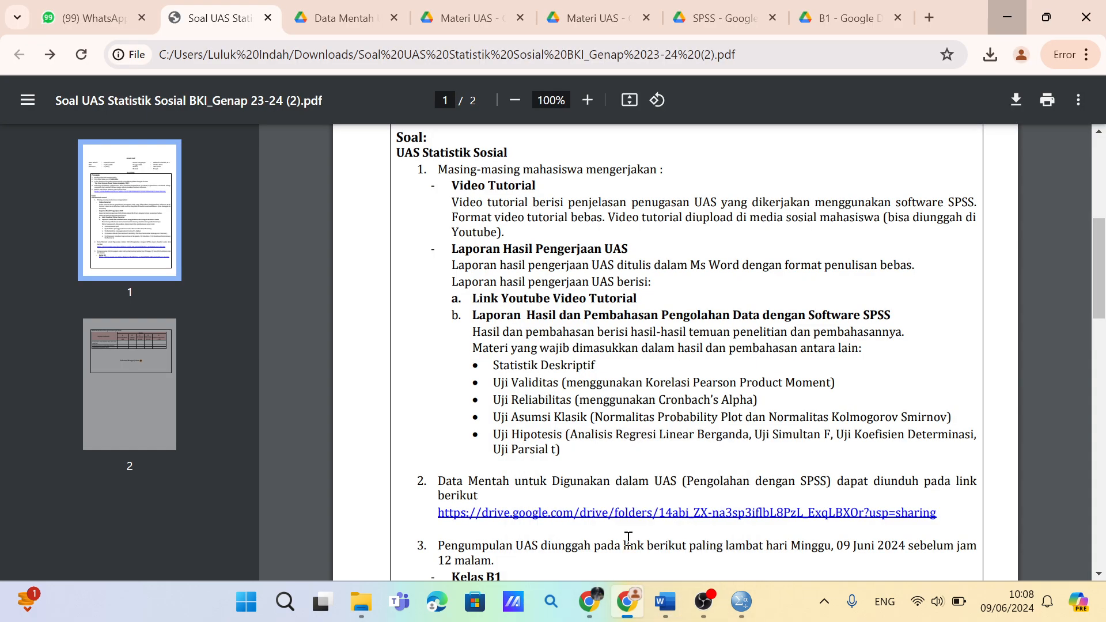
{"action": "left_click", "coordinate": [303, 8]}
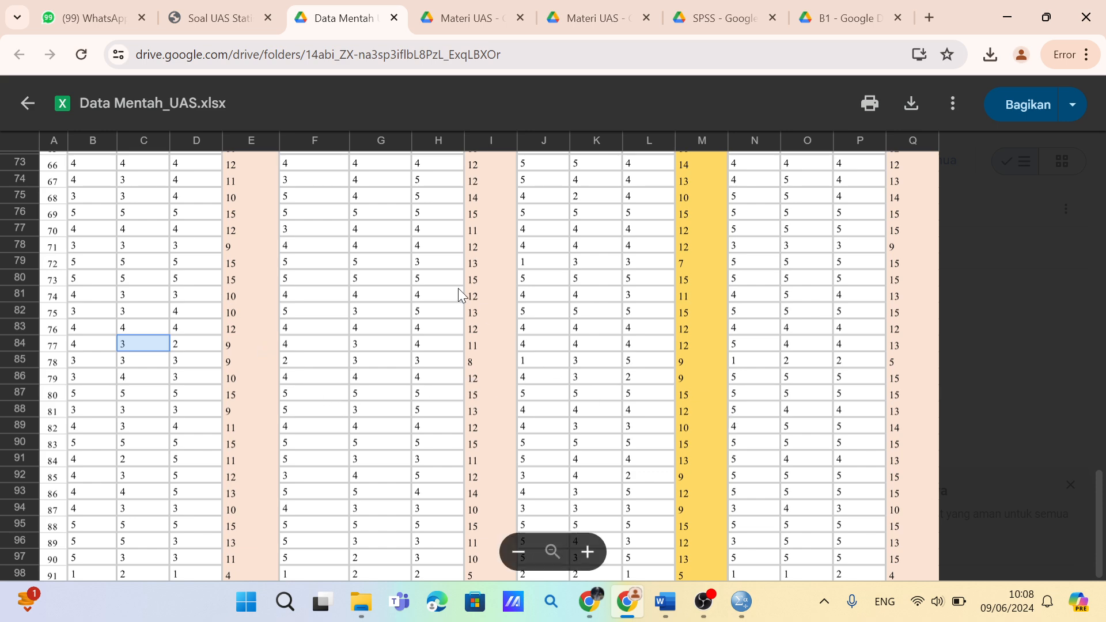
{"action": "scroll", "coordinate": [459, 288], "scroll_direction": "up", "scroll_amount": 4}
{"action": "scroll", "coordinate": [458, 288], "scroll_direction": "up", "scroll_amount": 15}
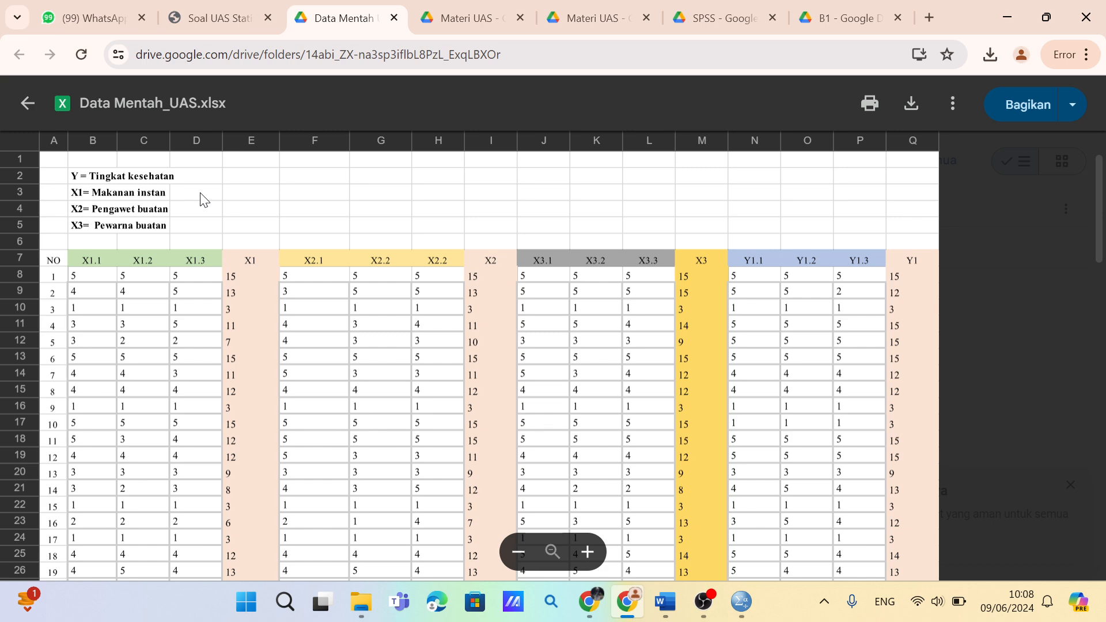
{"action": "left_click", "coordinate": [204, 14]}
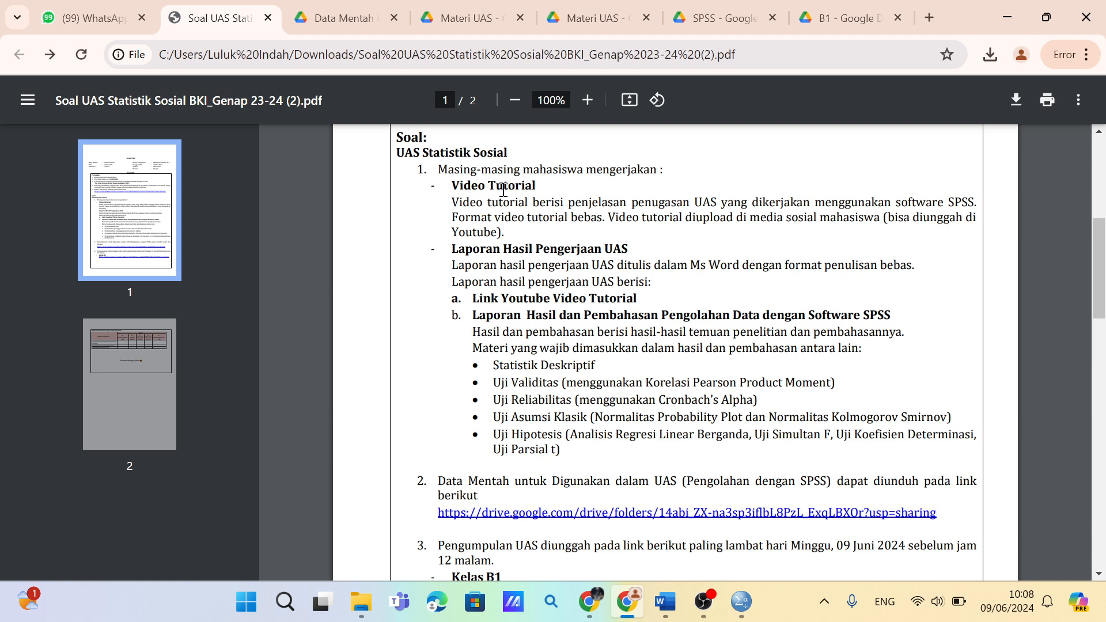
Switch to SPSS Statistics and show the variable definitions of the empty dataset
{"action": "mouse_move", "coordinate": [747, 605]}
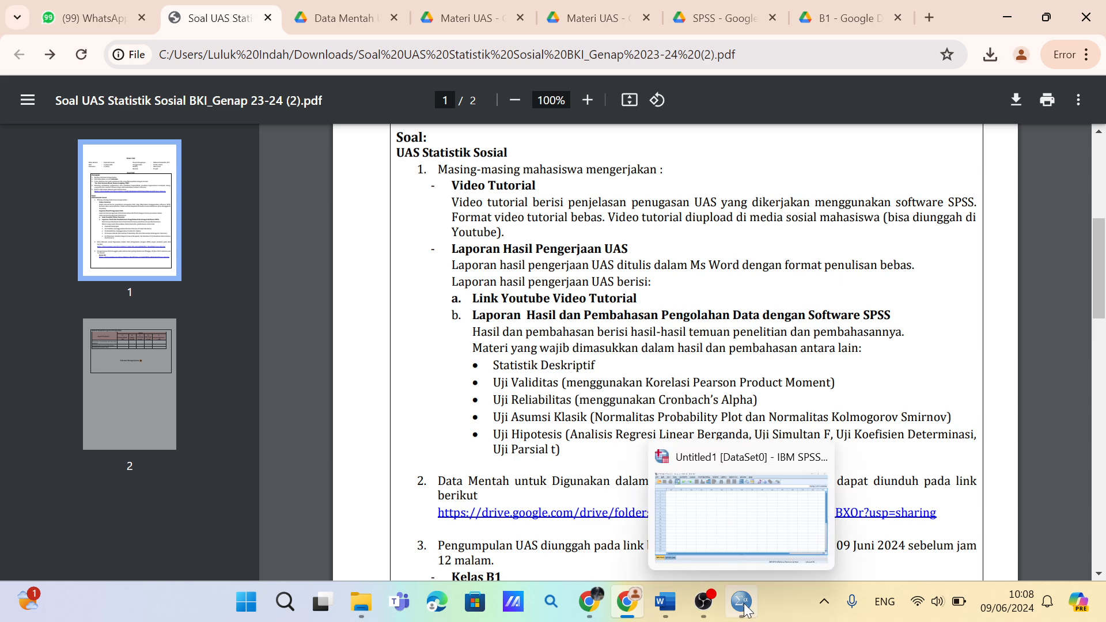
{"action": "left_click", "coordinate": [729, 552]}
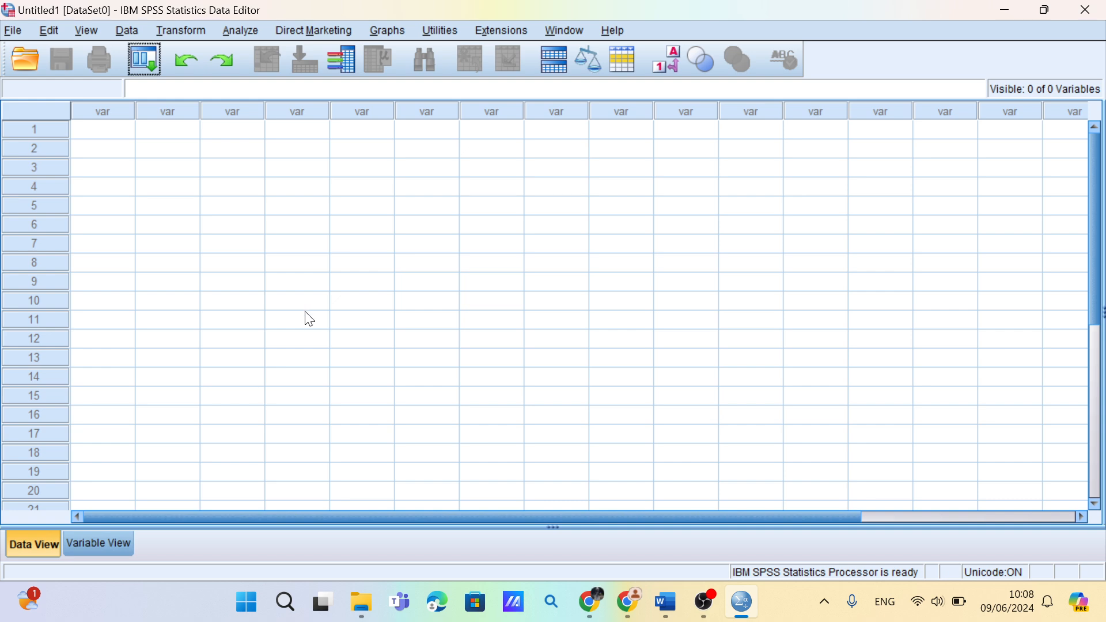
{"action": "left_click", "coordinate": [102, 543]}
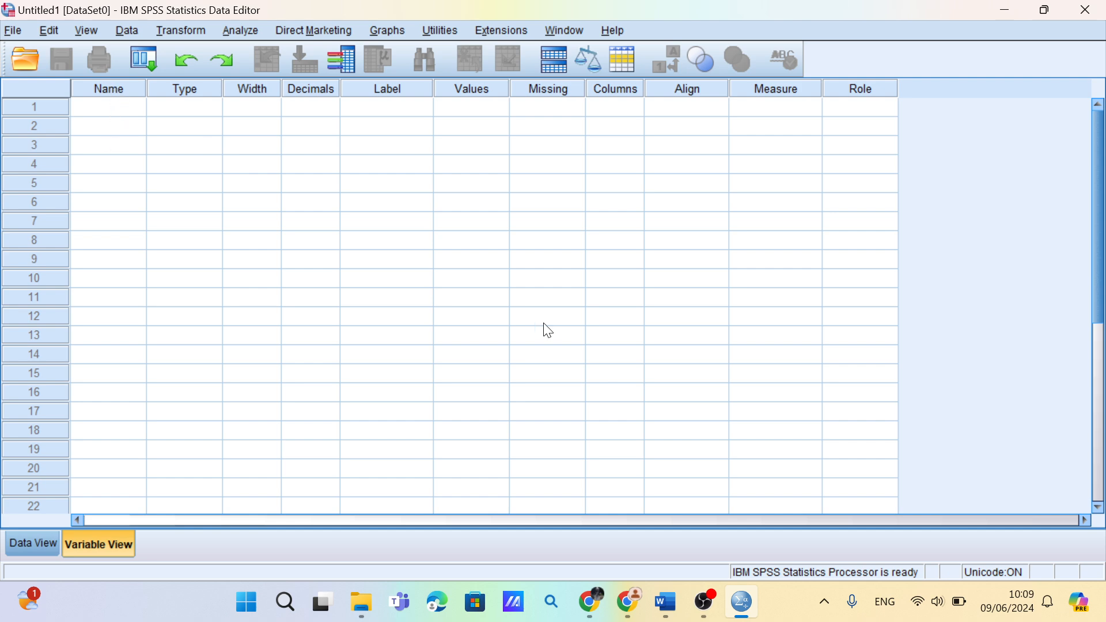
Check the column headings of Data Mentah_UAS.xlsx in Chrome and return to the SPSS variable definitions
{"action": "mouse_move", "coordinate": [705, 620]}
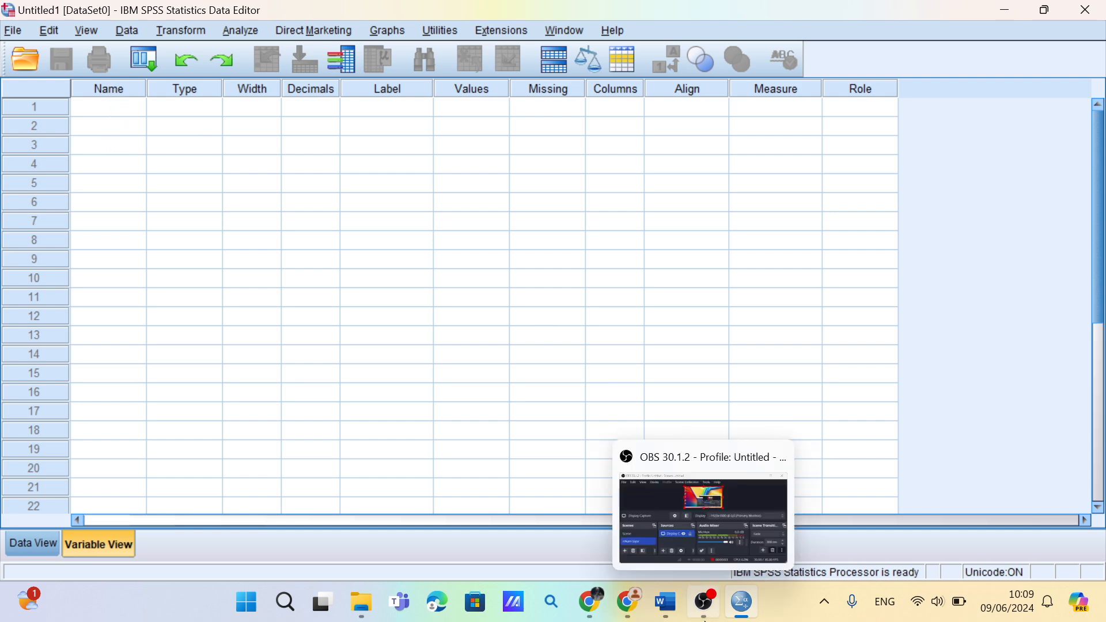
{"action": "left_click", "coordinate": [629, 605]}
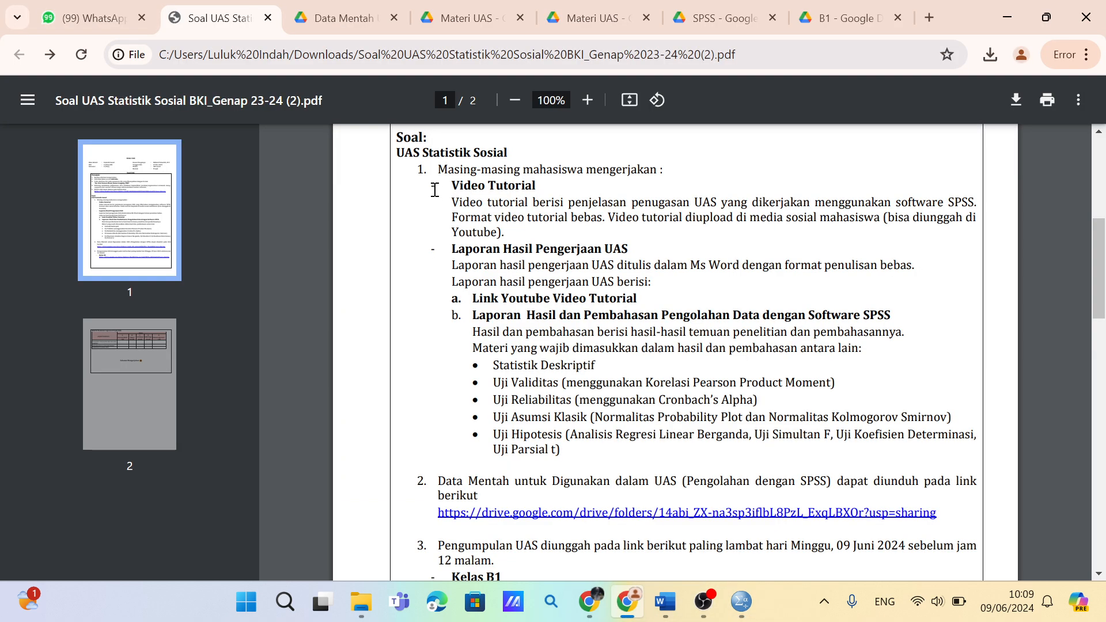
{"action": "left_click", "coordinate": [320, 7]}
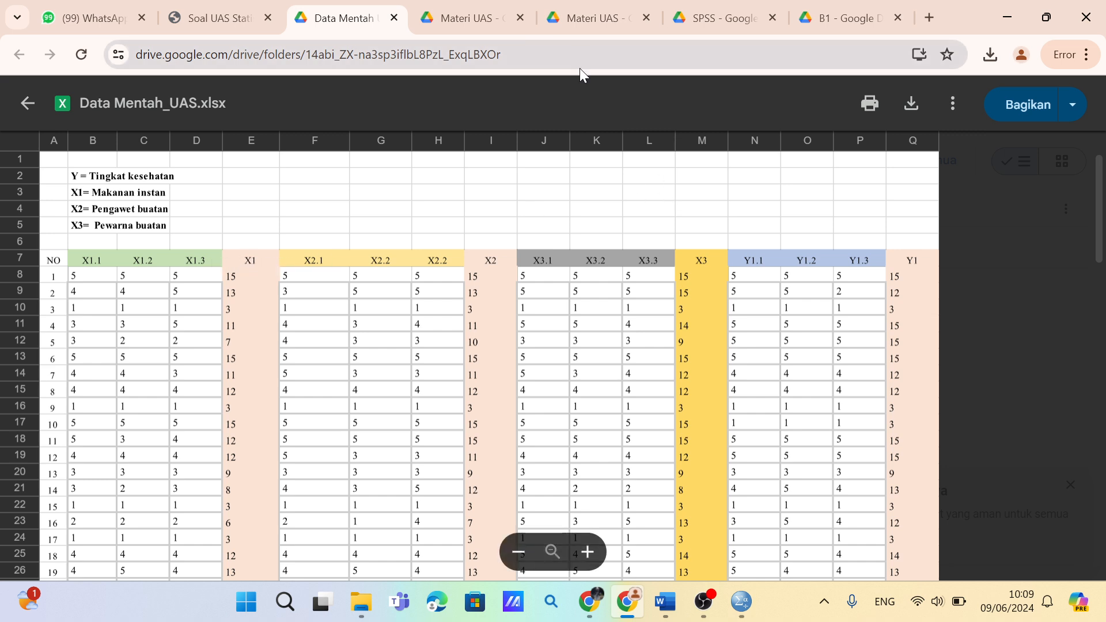
{"action": "mouse_move", "coordinate": [743, 616]}
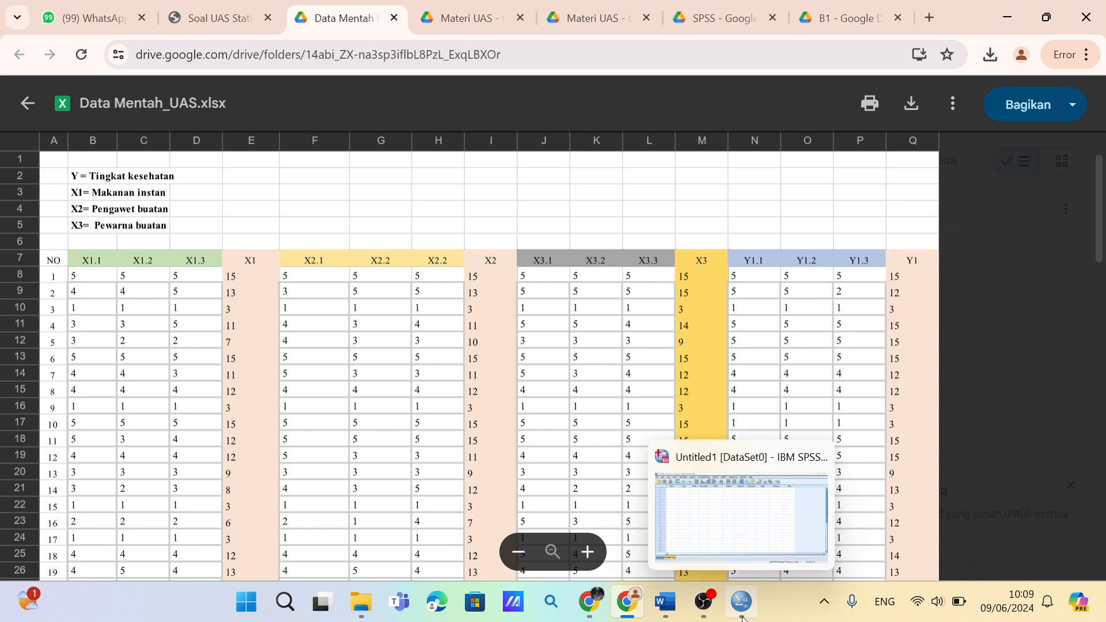
{"action": "left_click", "coordinate": [725, 515]}
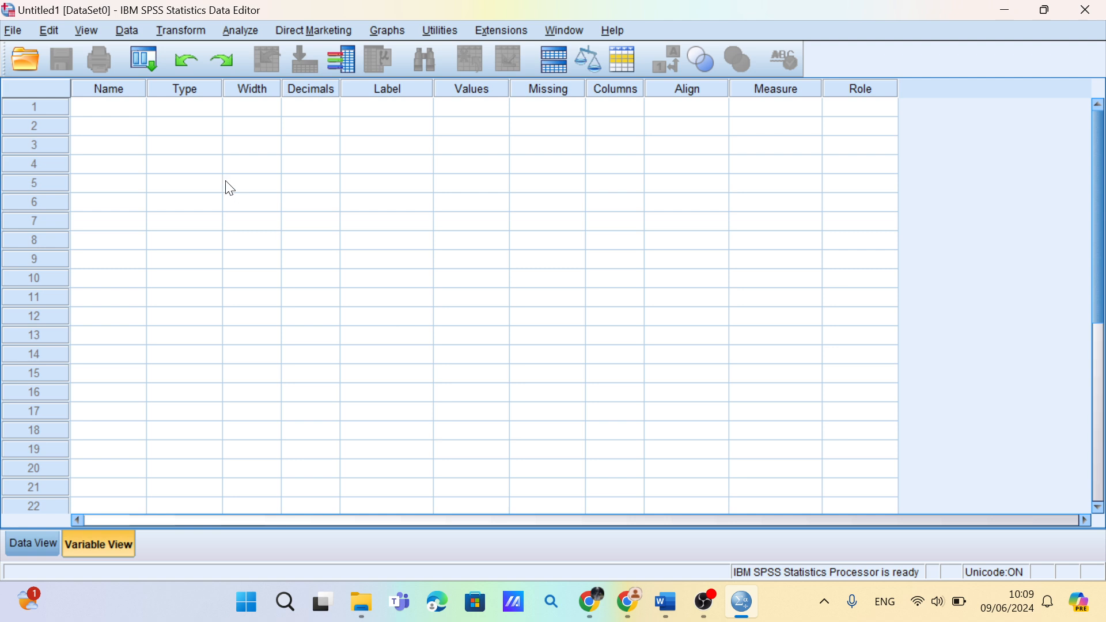
{"action": "left_click", "coordinate": [116, 112]}
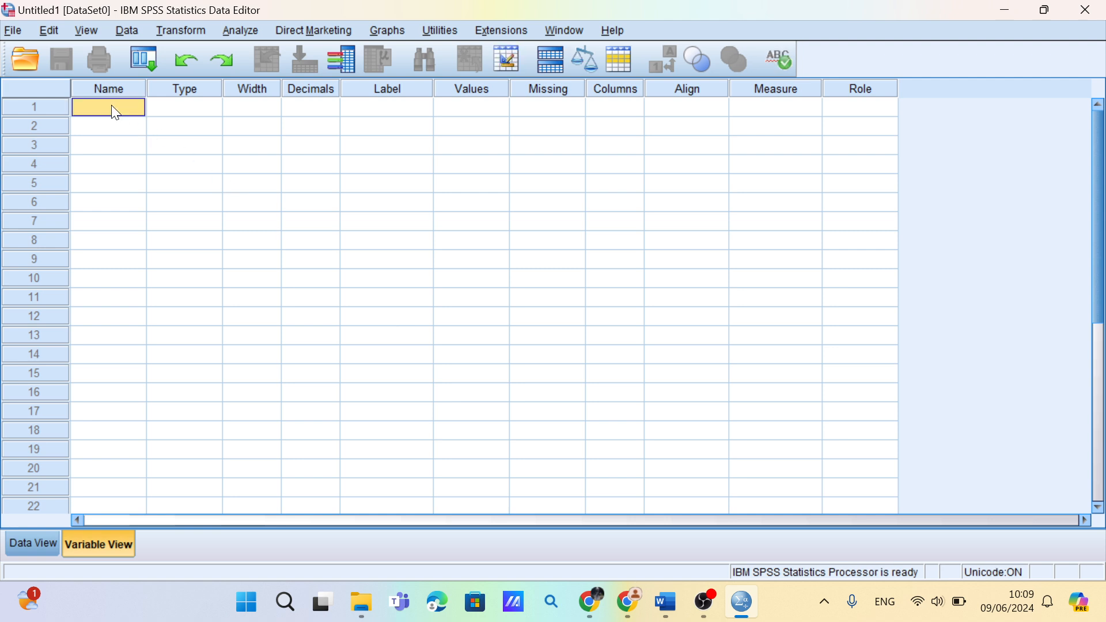
{"action": "type", "text": "x"}
{"action": "key", "text": "Tab"}
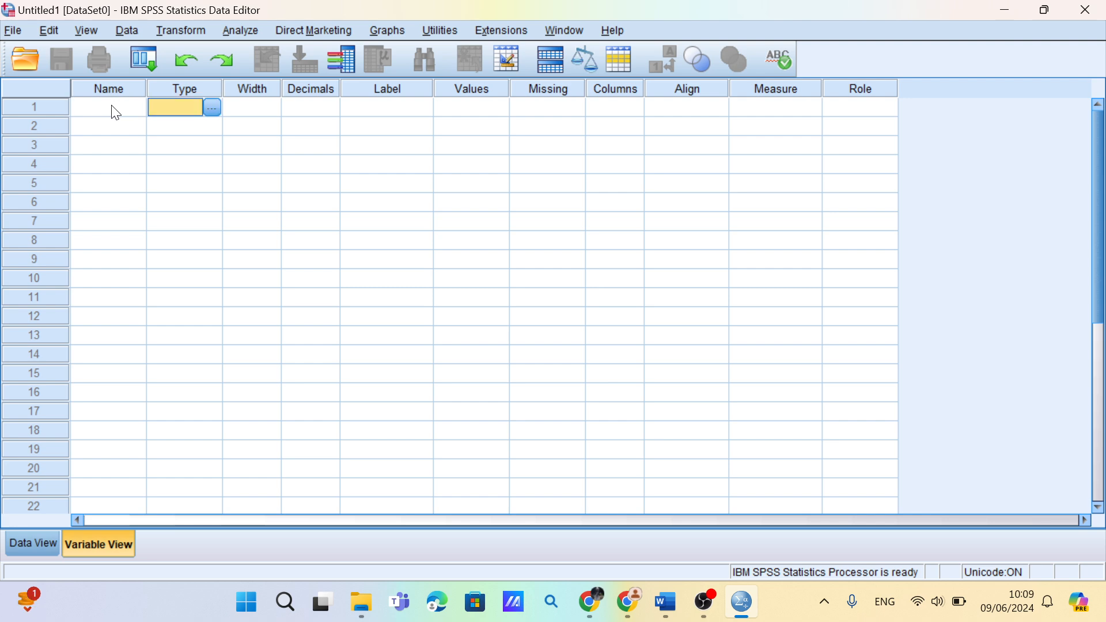
Define the first four variables in rows 1 to 4 with the names X1.1, X1.2, X1.3 and X1
{"action": "left_click", "coordinate": [95, 102]}
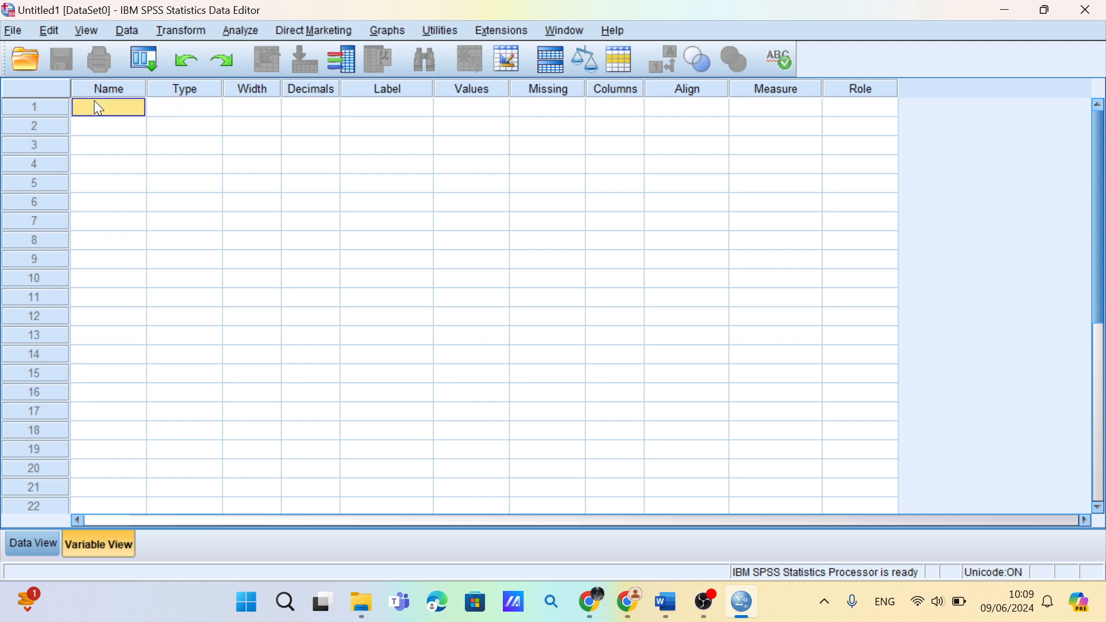
{"action": "type", "text": "X1.1"}
{"action": "key", "text": "Return"}
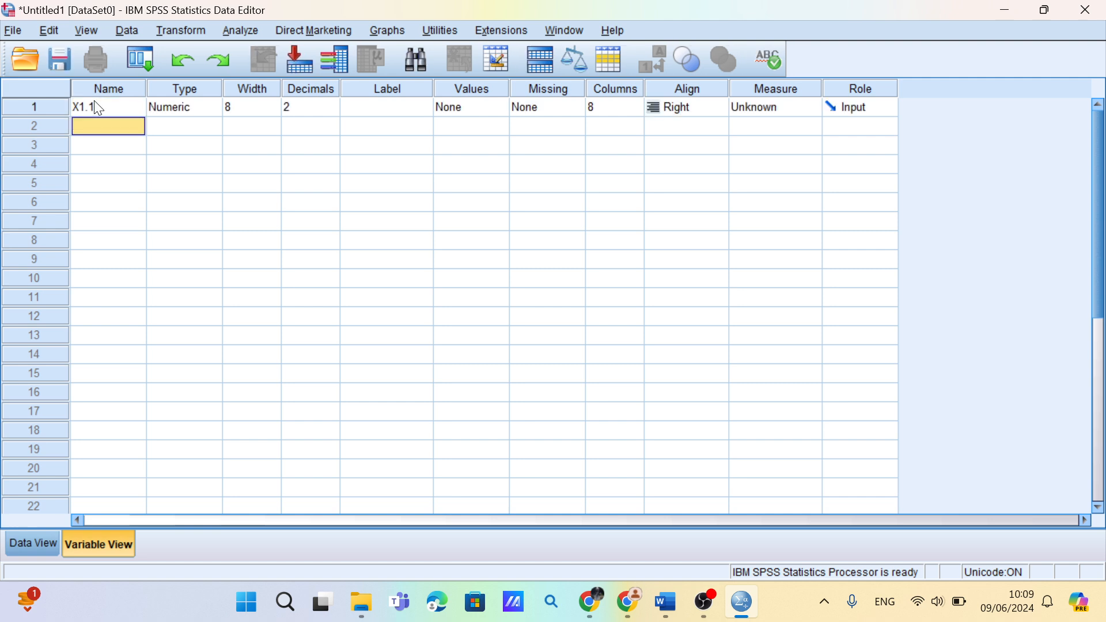
{"action": "type", "text": "X1"}
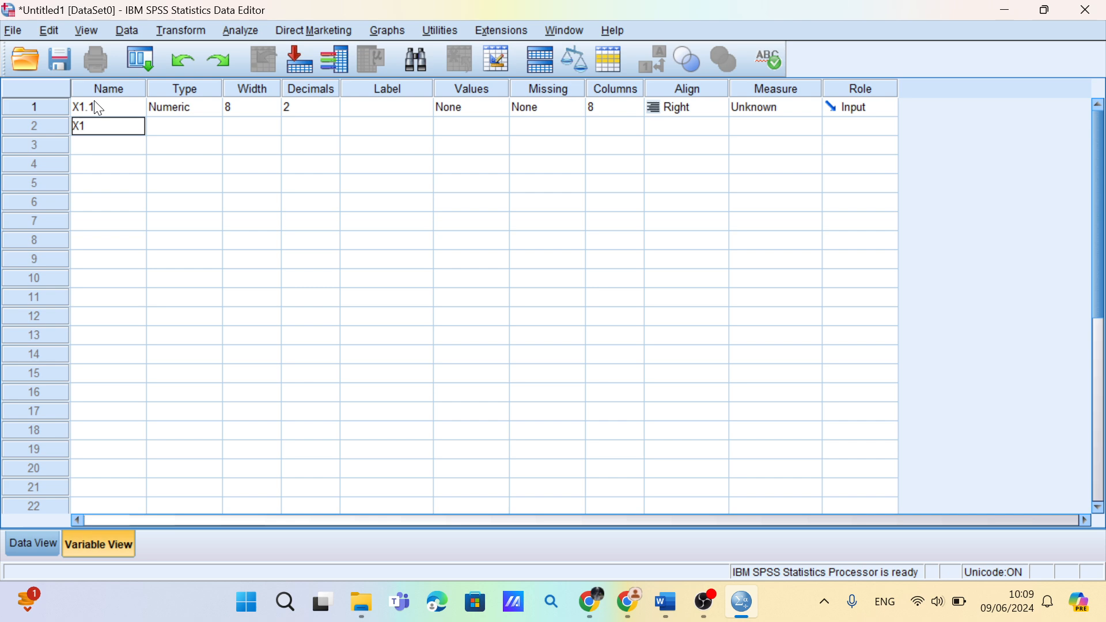
{"action": "type", "text": ".2"}
{"action": "key", "text": "Return"}
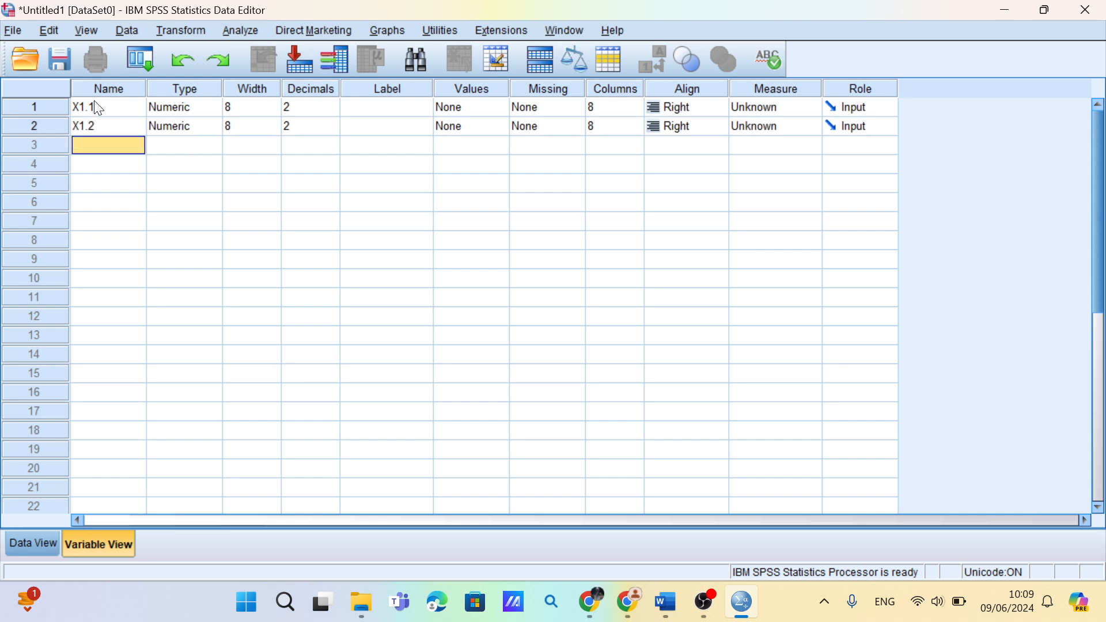
{"action": "type", "text": "X1."}
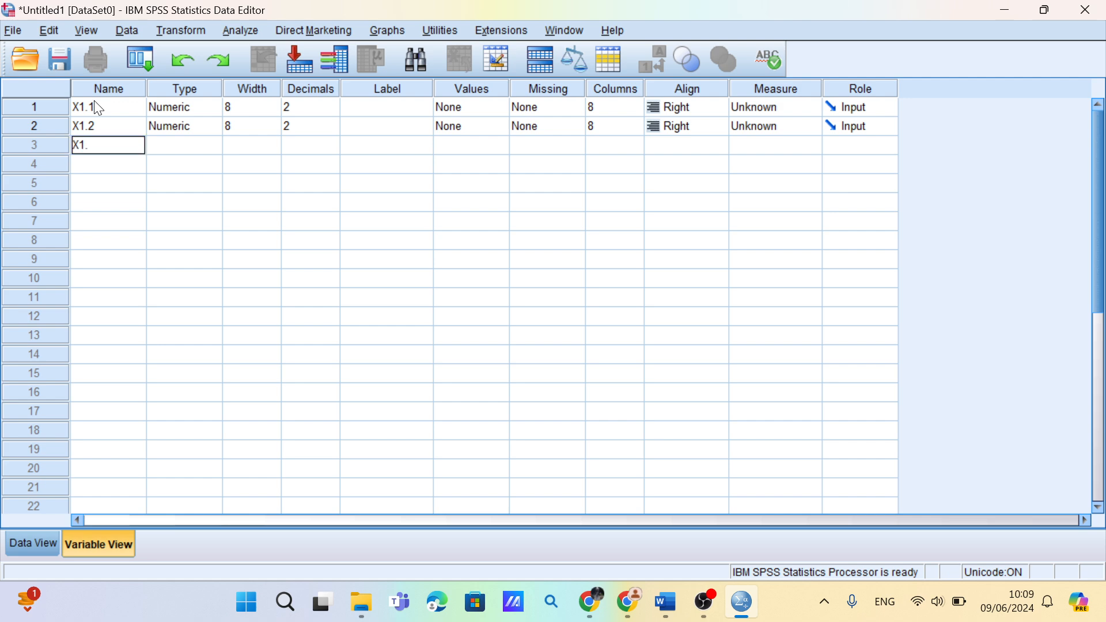
{"action": "type", "text": "3"}
{"action": "key", "text": "Return"}
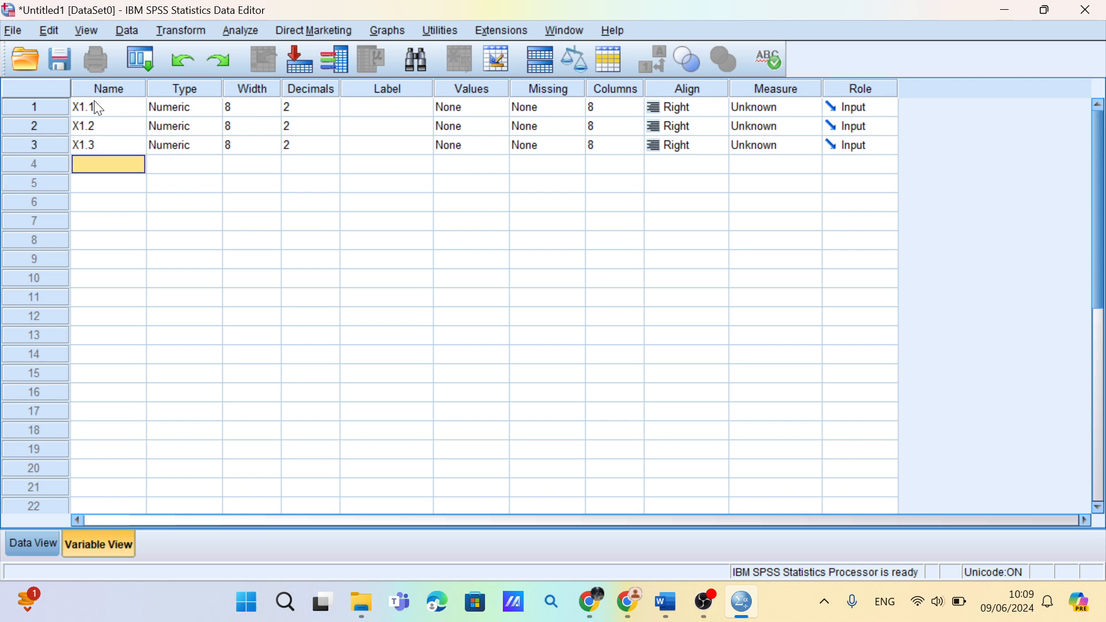
{"action": "type", "text": "X1"}
{"action": "key", "text": "Return"}
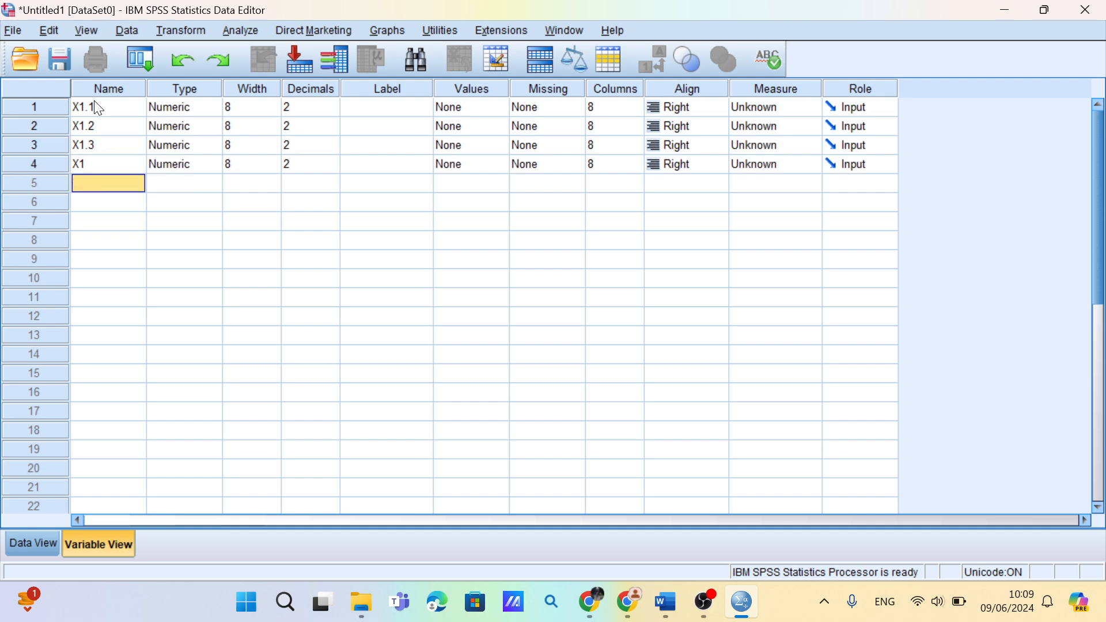
Define three more variables in rows 5 to 7 with the names X2.1, X2.2 and X2.3
{"action": "type", "text": "X"}
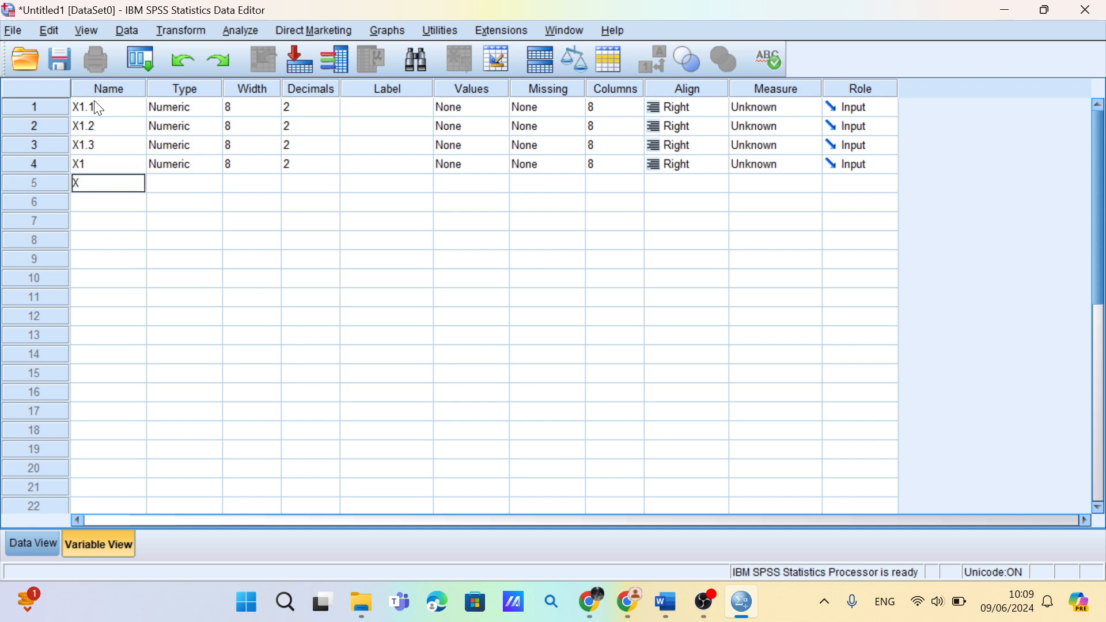
{"action": "type", "text": "2.1"}
{"action": "key", "text": "Return"}
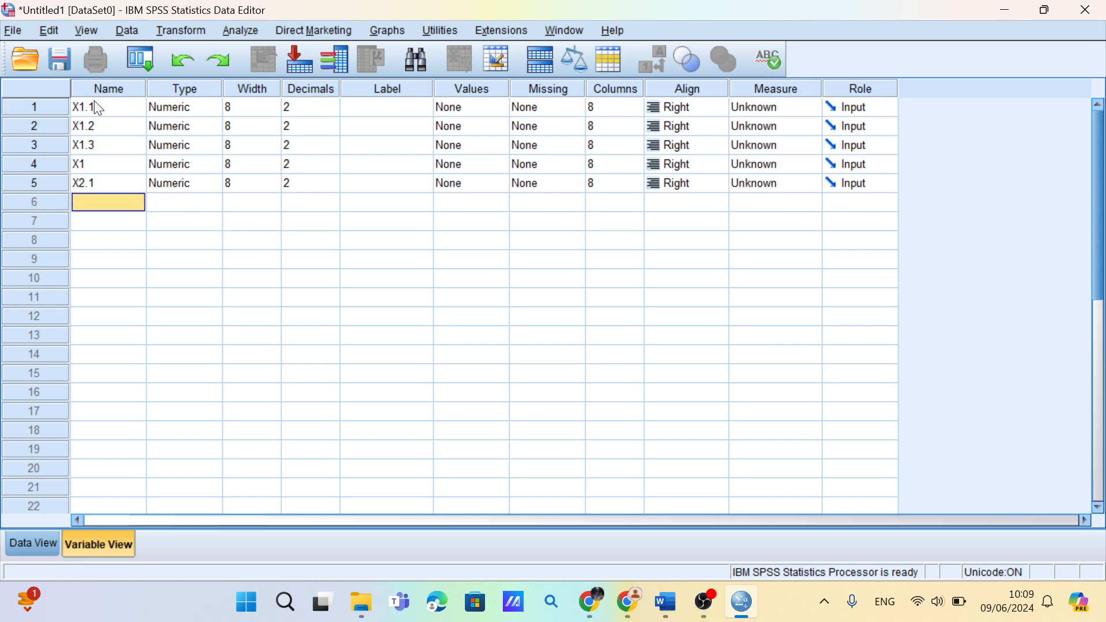
{"action": "type", "text": "X2"}
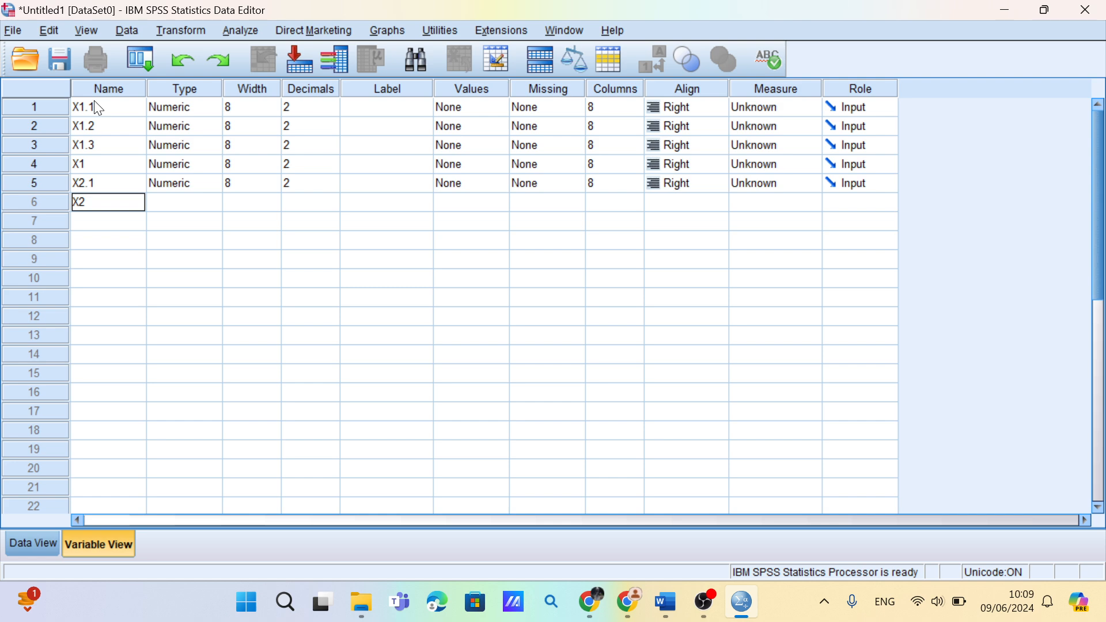
{"action": "type", "text": ".2"}
{"action": "key", "text": "Return"}
{"action": "type", "text": "X"}
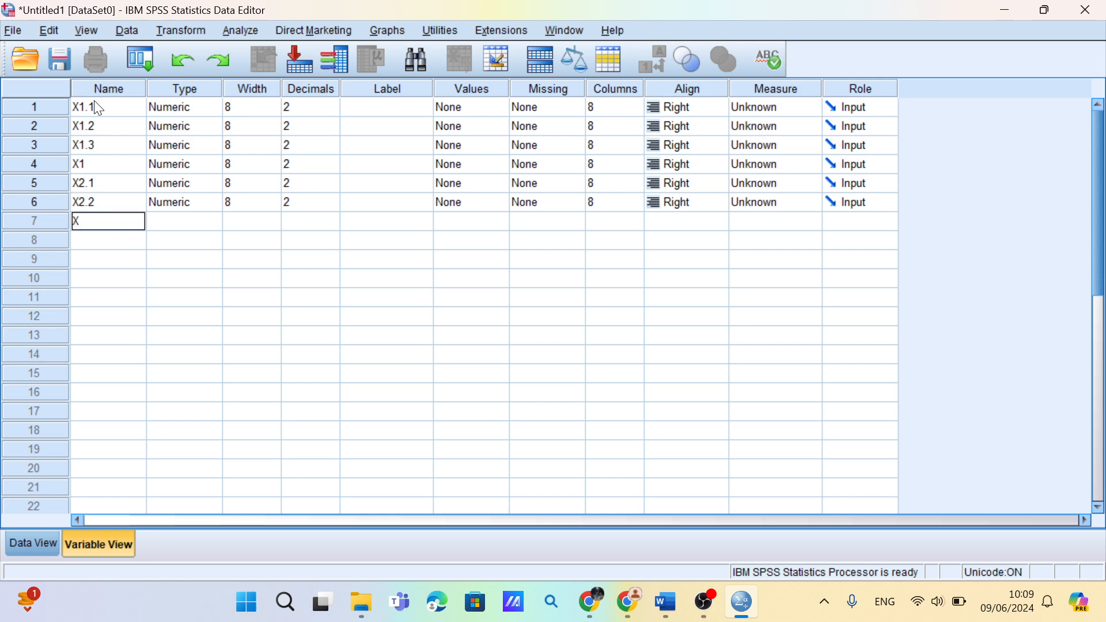
{"action": "type", "text": "2.3"}
{"action": "key", "text": "Return"}
Add the variables XXX2 in row 8 and X3 in row 9
{"action": "type", "text": "XXX2"}
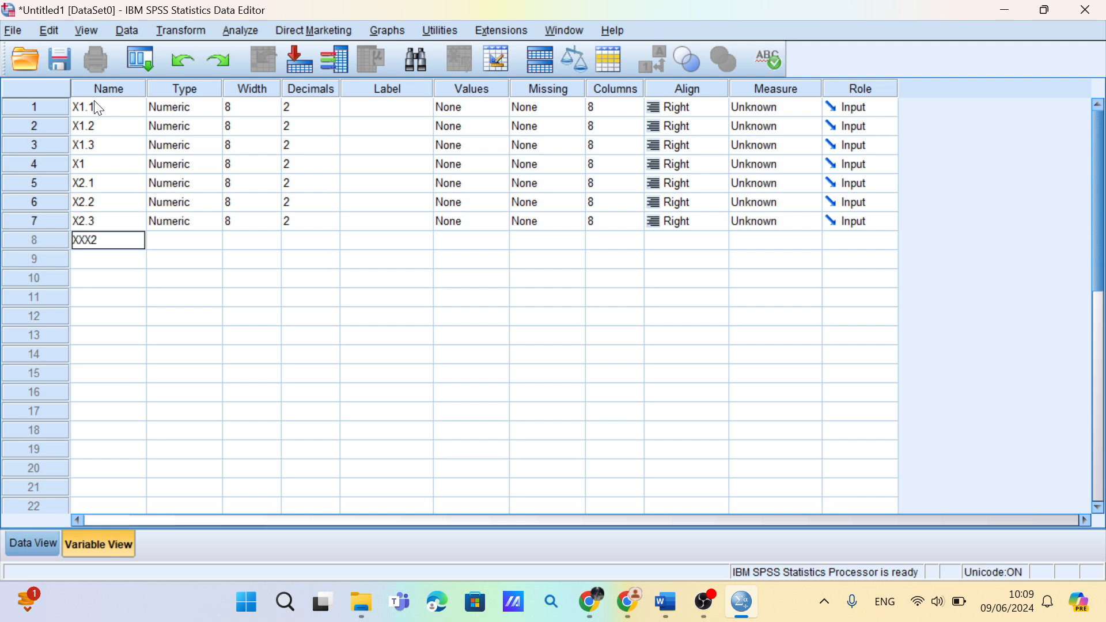
{"action": "key", "text": "Return"}
{"action": "type", "text": "X3"}
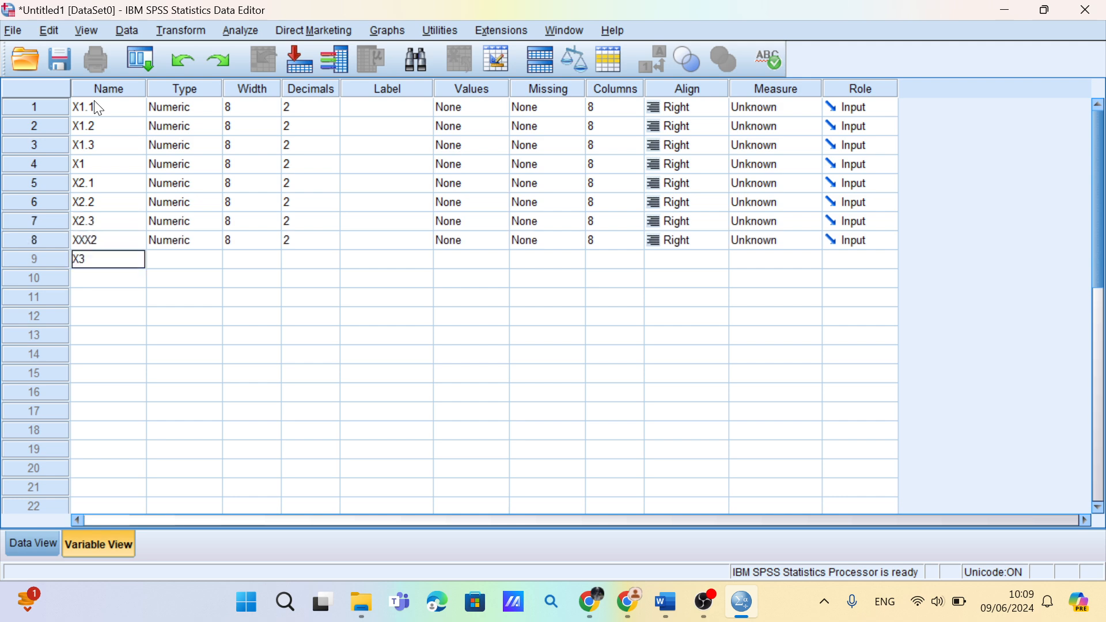
{"action": "key", "text": "Return"}
{"action": "type", "text": "1"}
{"action": "key", "text": "Up"}
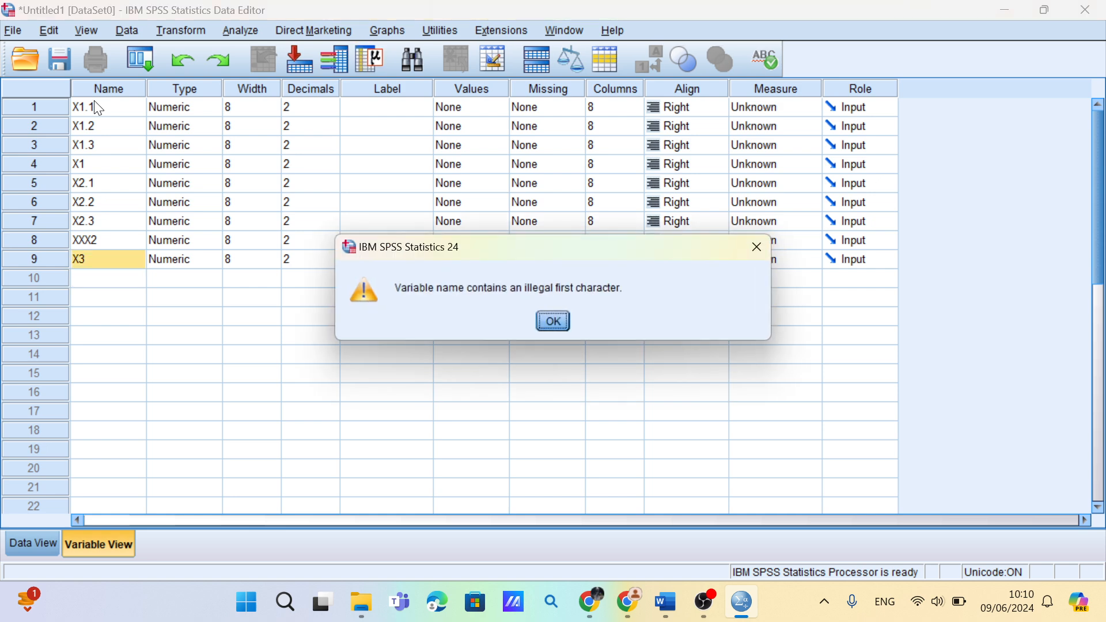
{"action": "left_click", "coordinate": [554, 321]}
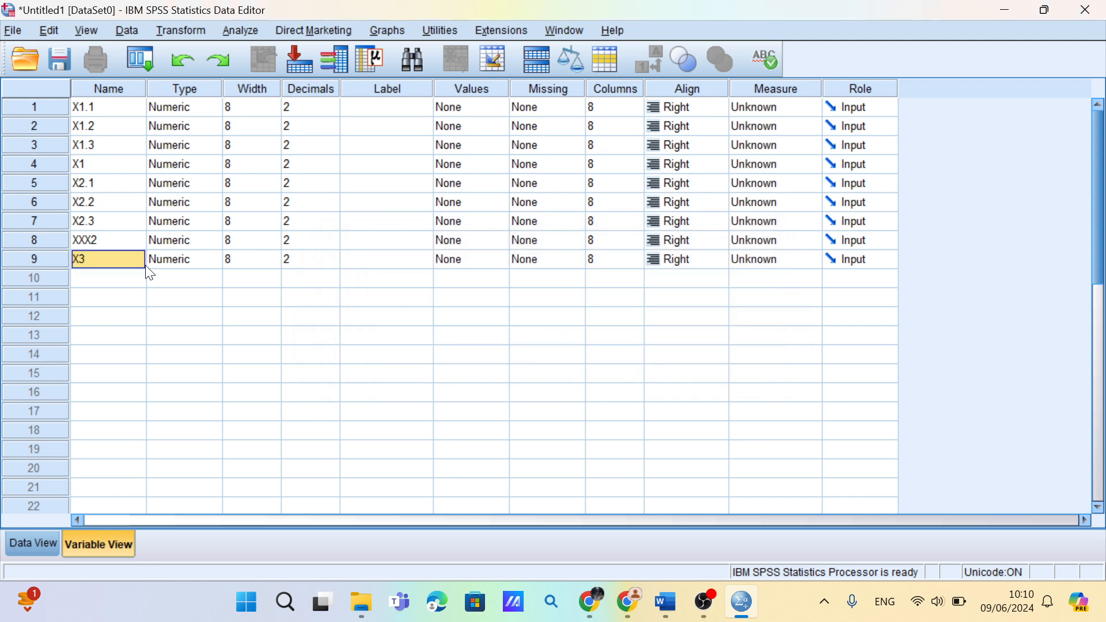
Try to rename the variable XXX2 in row 8 to X2.3
{"action": "left_click", "coordinate": [106, 238]}
{"action": "left_click", "coordinate": [106, 238]}
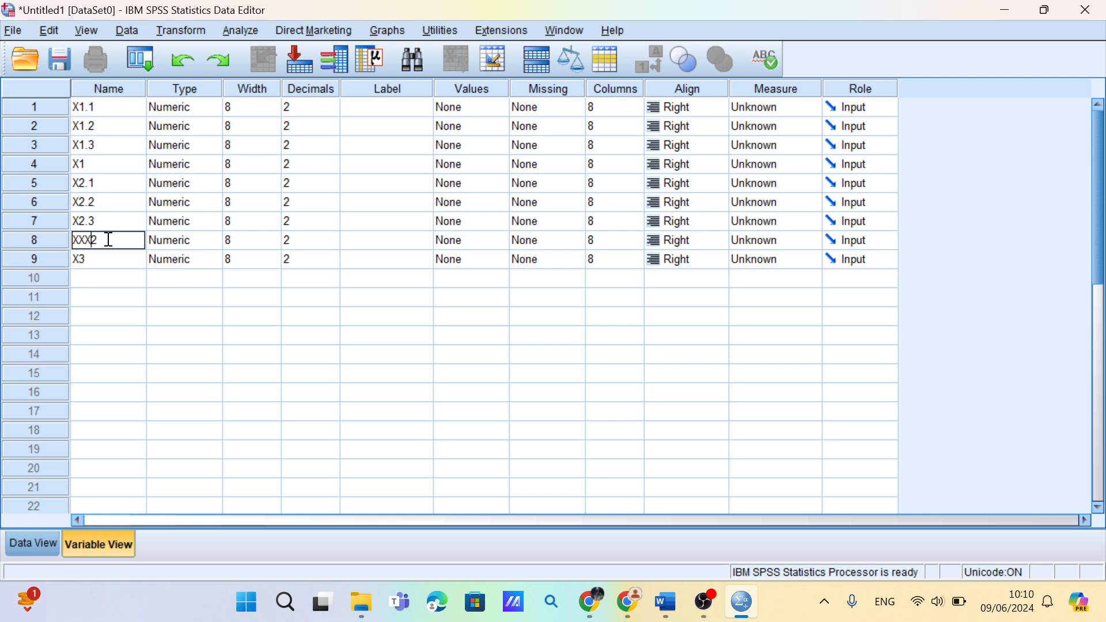
{"action": "key", "text": "BackSpace"}
{"action": "key", "text": "BackSpace"}
{"action": "type", "text": "2."}
{"action": "key", "text": "Delete"}
{"action": "type", "text": "3"}
{"action": "left_click", "coordinate": [117, 285]}
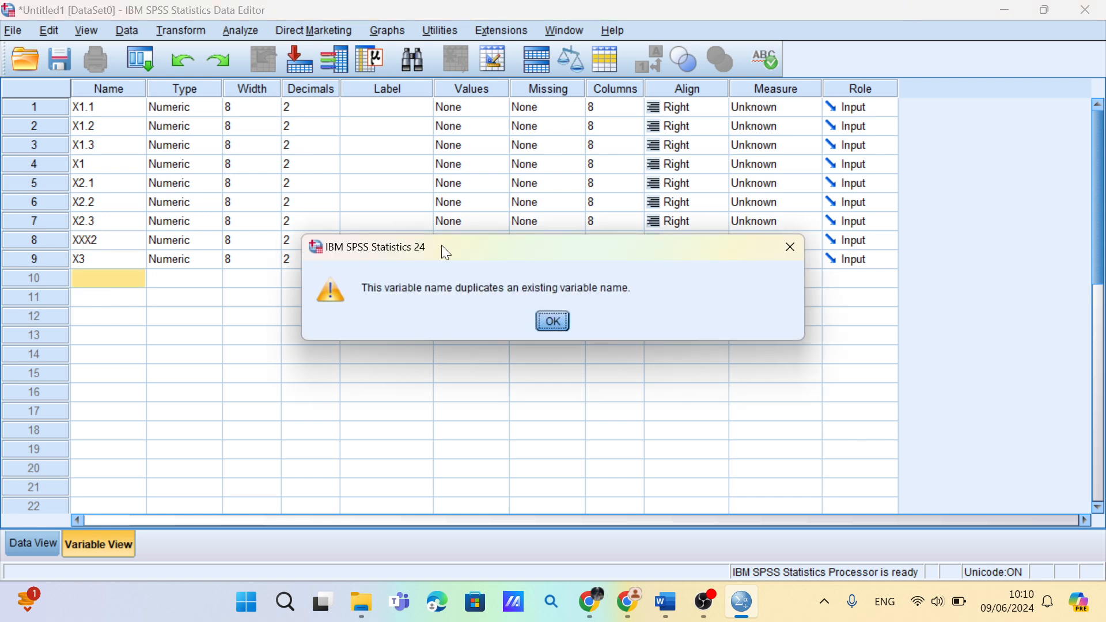
{"action": "left_click", "coordinate": [564, 321]}
Rename the variable XXX2 in row 8 to X2
{"action": "left_click", "coordinate": [88, 243]}
{"action": "double_click", "coordinate": [88, 242]}
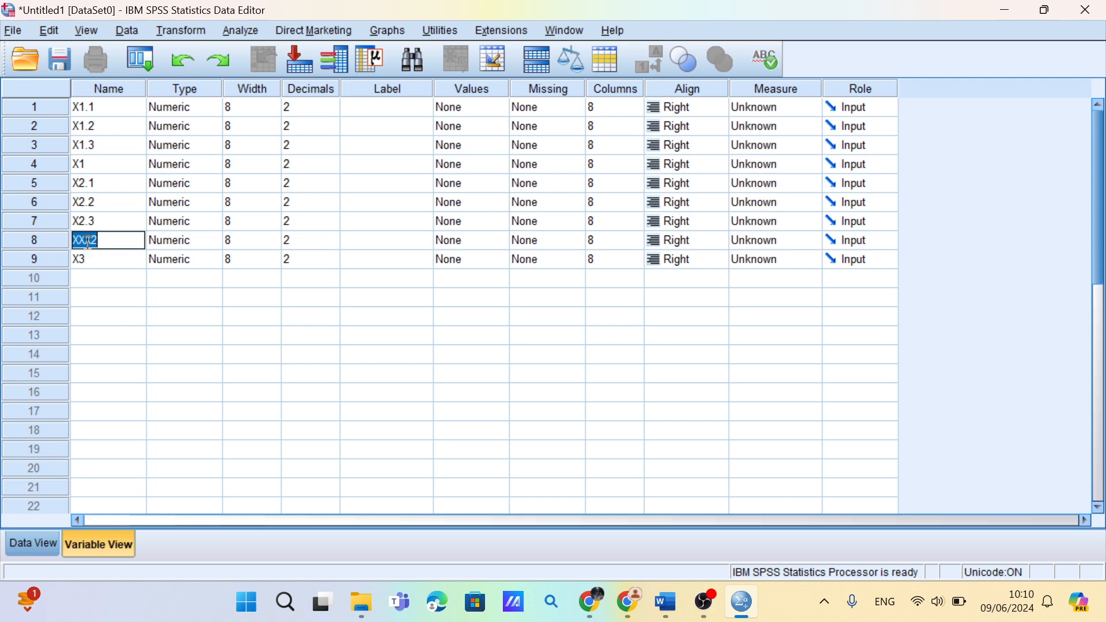
{"action": "left_click", "coordinate": [87, 241]}
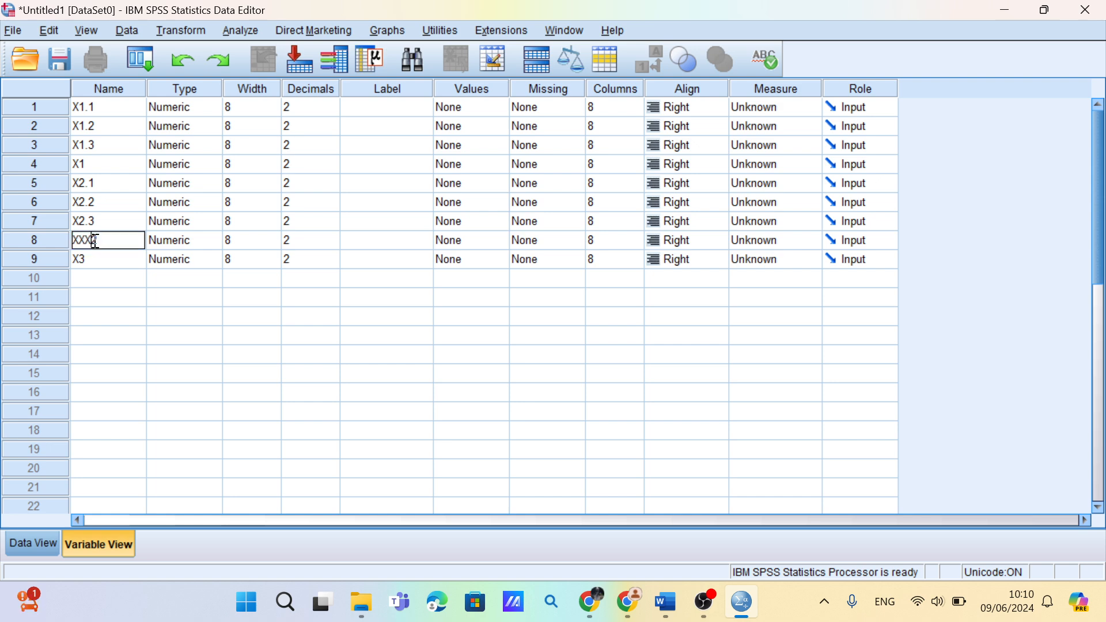
{"action": "key", "text": "BackSpace"}
{"action": "key", "text": "BackSpace"}
{"action": "type", "text": "."}
{"action": "key", "text": "BackSpace"}
{"action": "key", "text": "Return"}
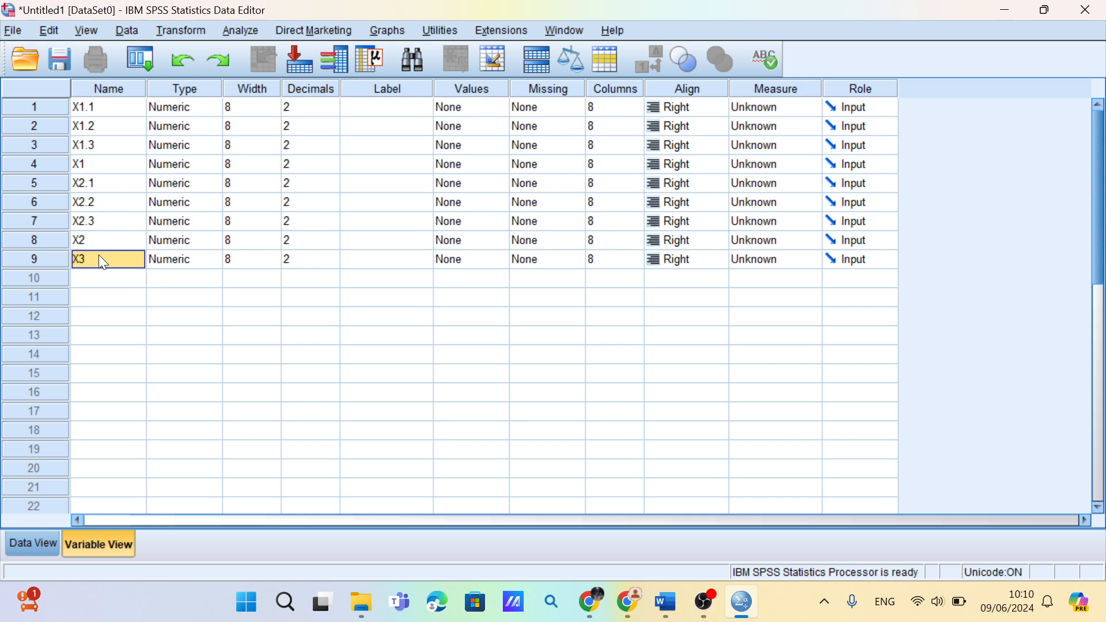
Rename the variable X3 in row 9 to X3.1
{"action": "double_click", "coordinate": [91, 262]}
{"action": "type", "text": ".1"}
{"action": "key", "text": "Return"}
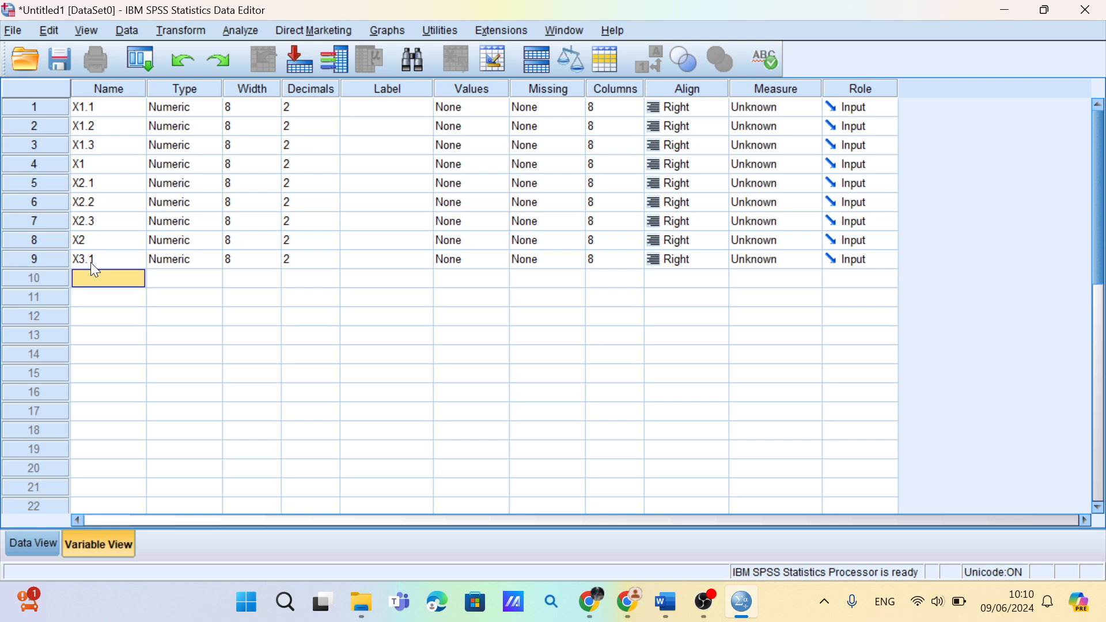
Add the variables X3.2, X3.3 and X3 in rows 10 to 12
{"action": "type", "text": "X3.2"}
{"action": "key", "text": "Return"}
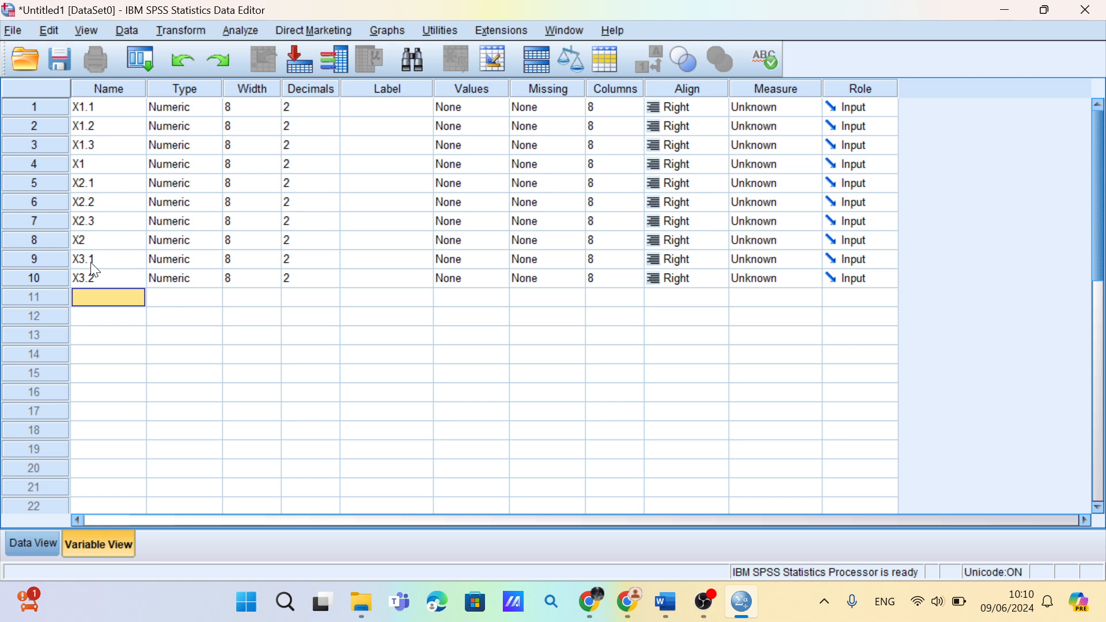
{"action": "type", "text": "X"}
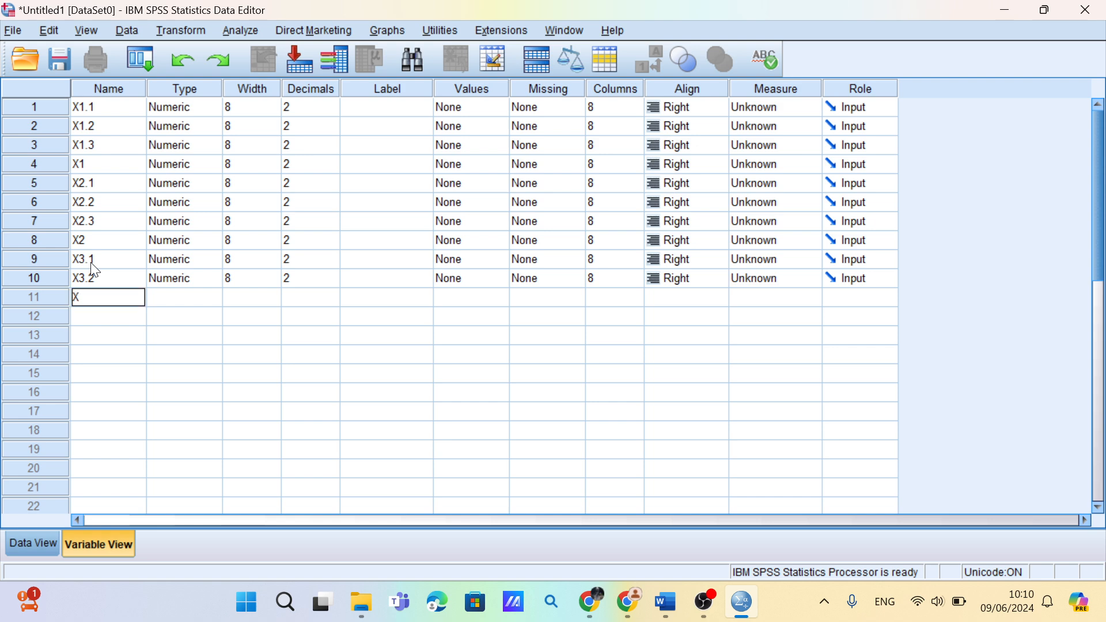
{"action": "type", "text": "3.3"}
{"action": "key", "text": "Return"}
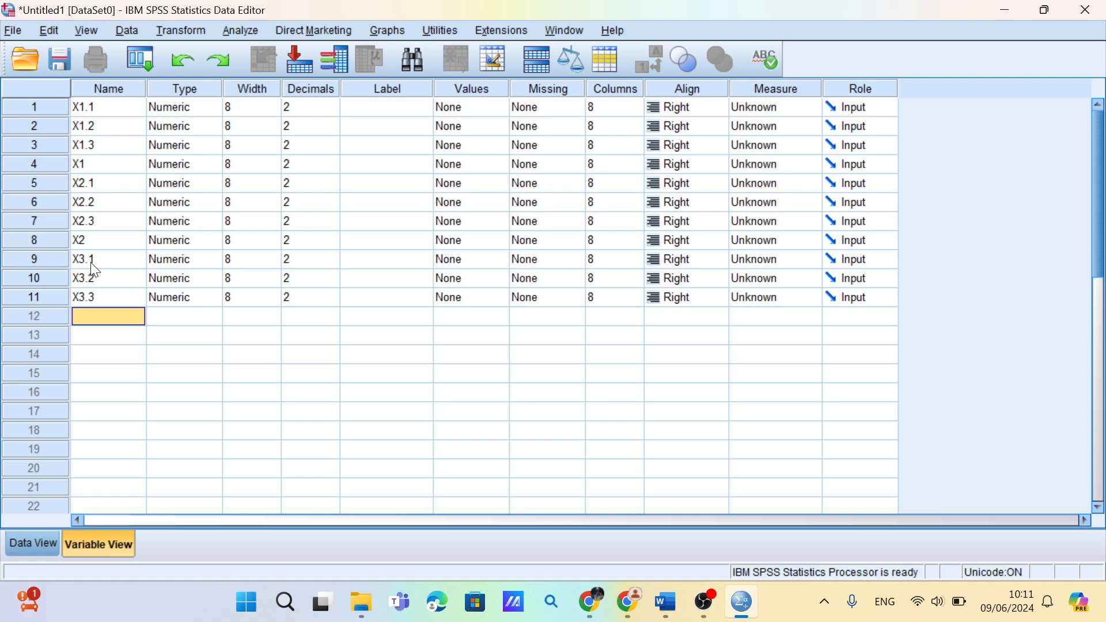
{"action": "type", "text": "X3"}
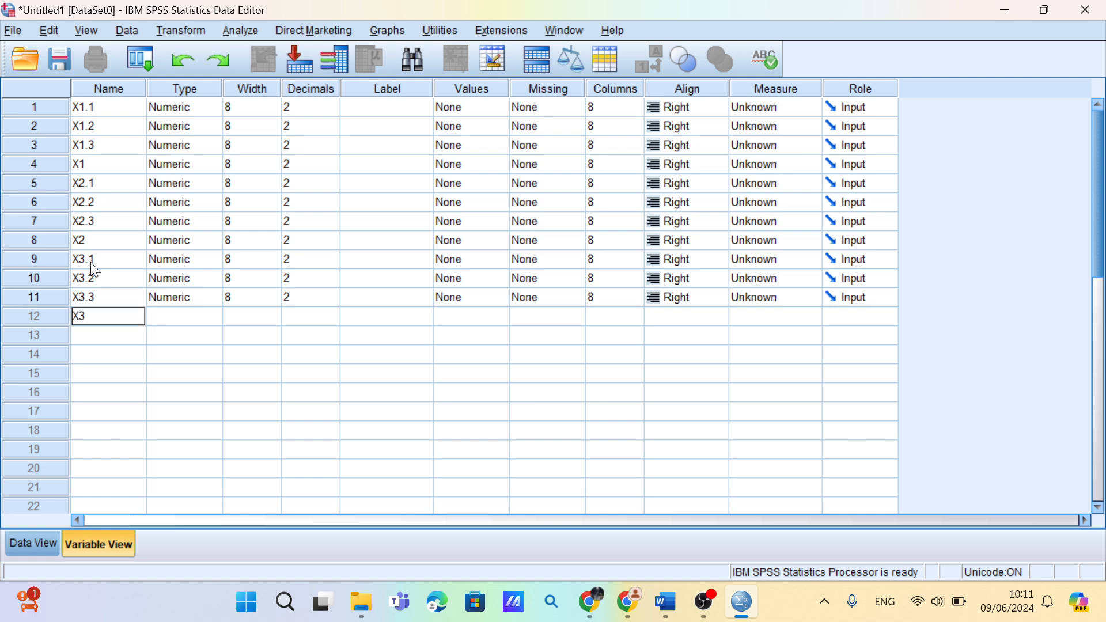
{"action": "key", "text": "Return"}
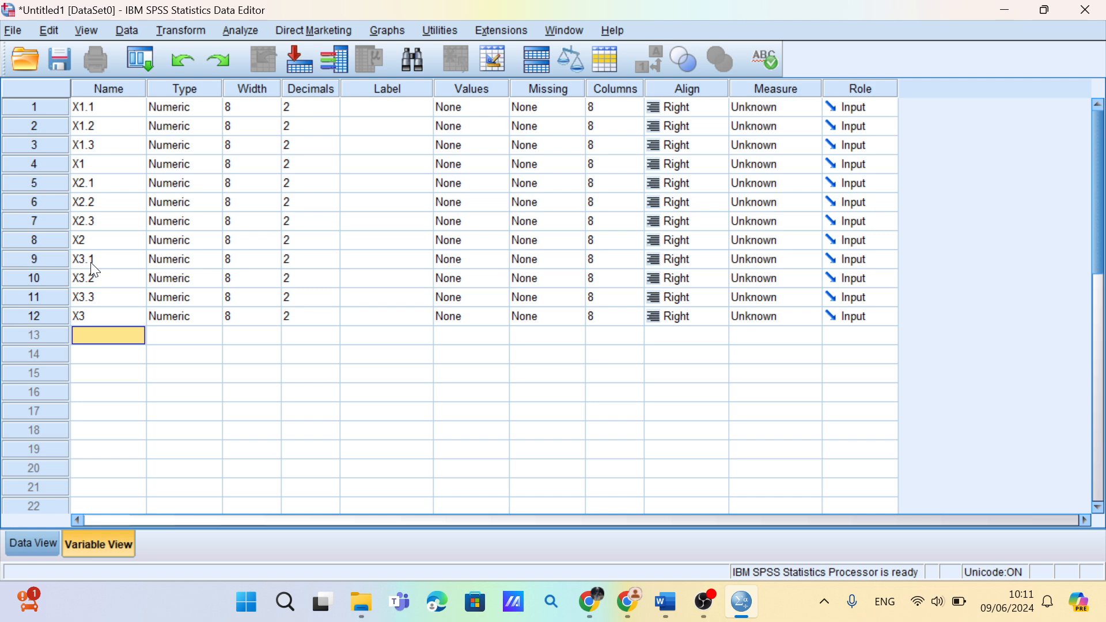
Add the variables Y1.1, Y1.2, Y1.3 and Y1 in rows 13 to 16
{"action": "type", "text": "Y1"}
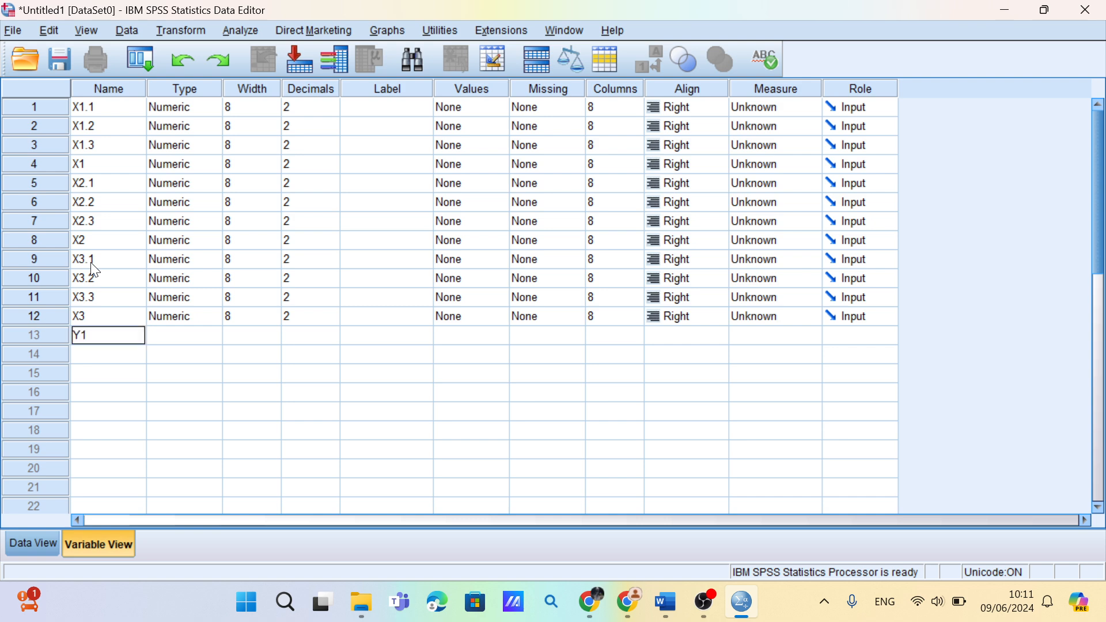
{"action": "type", "text": ".1"}
{"action": "key", "text": "Return"}
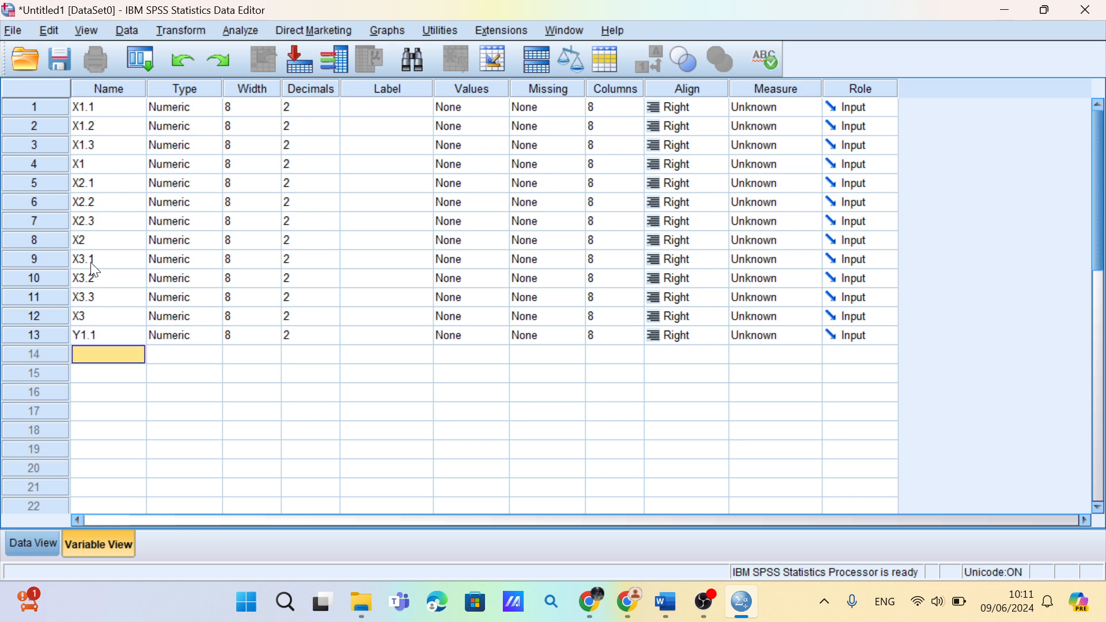
{"action": "type", "text": "Y1"}
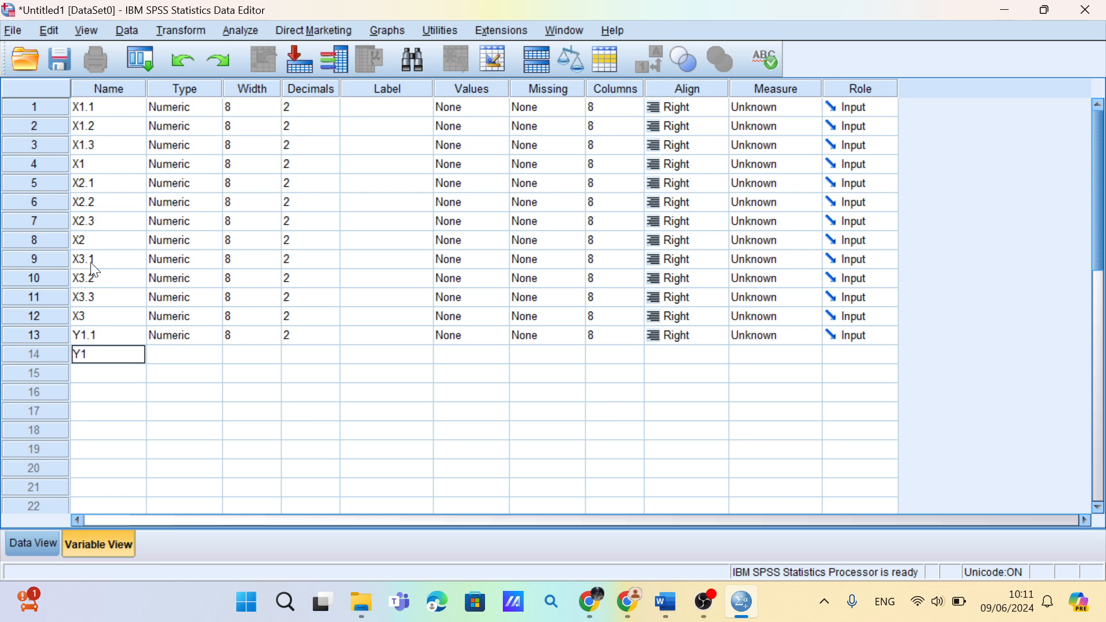
{"action": "type", "text": ".2"}
{"action": "key", "text": "Return"}
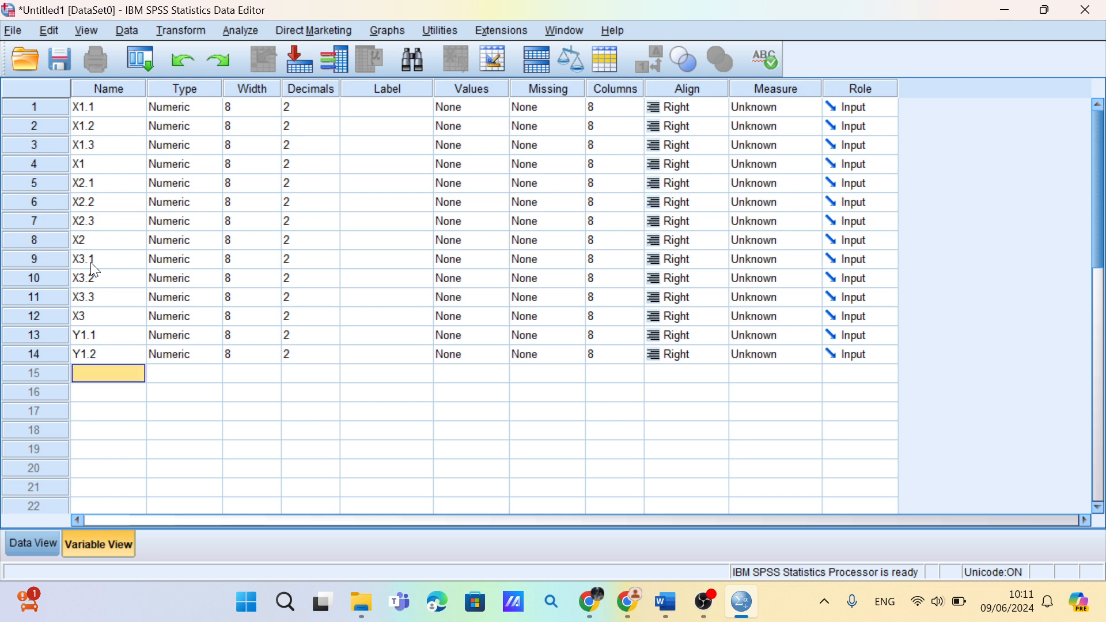
{"action": "type", "text": "Y"}
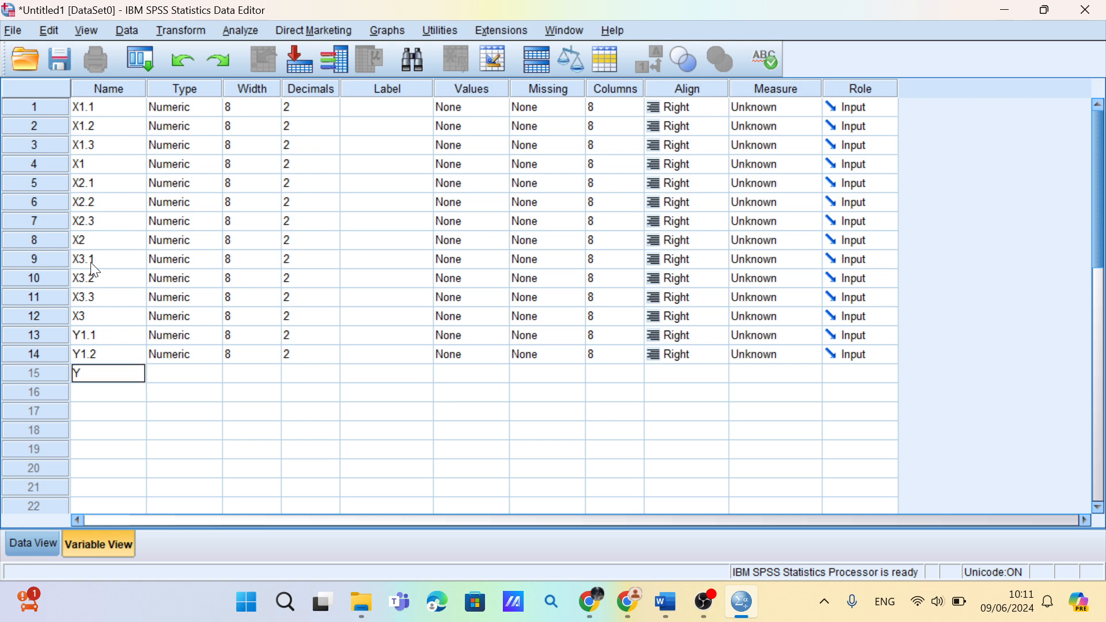
{"action": "type", "text": "1.3"}
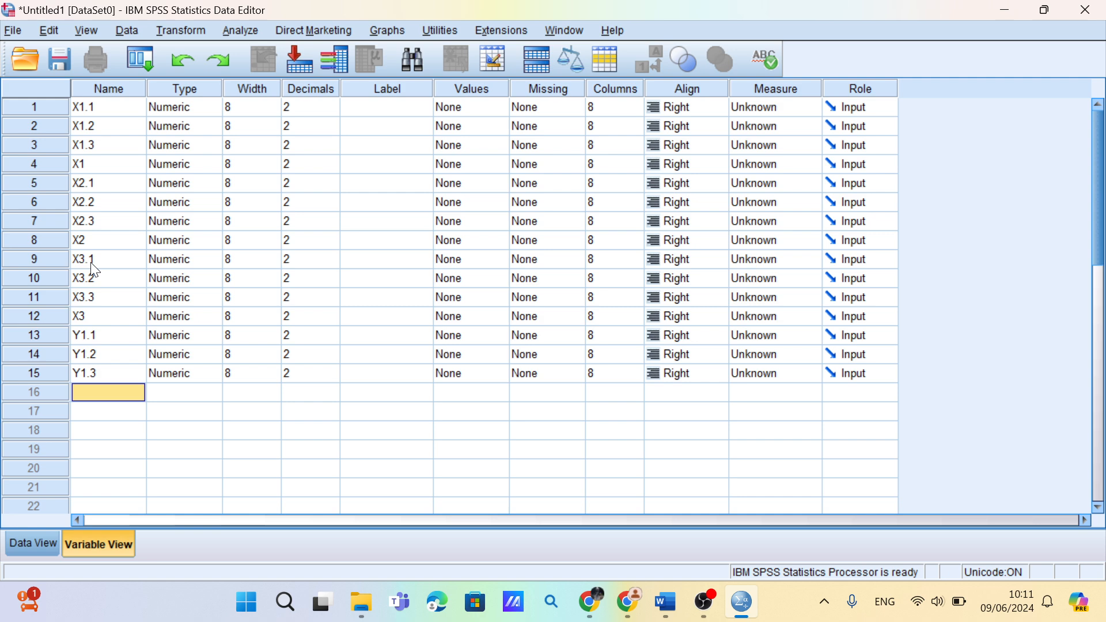
{"action": "type", "text": "Y1"}
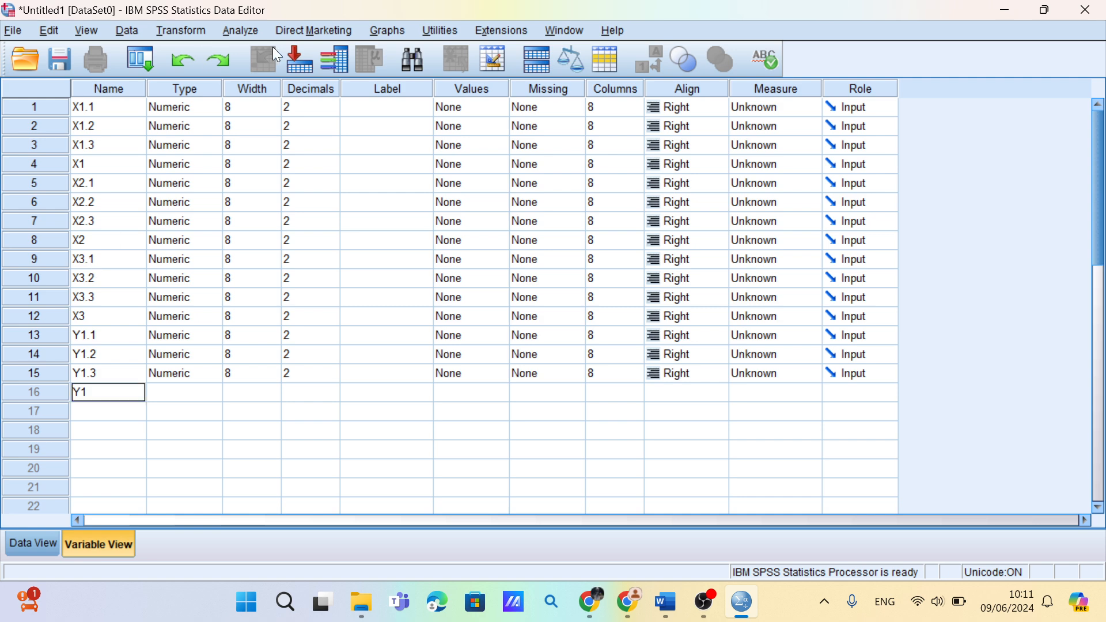
{"action": "key", "text": "Return"}
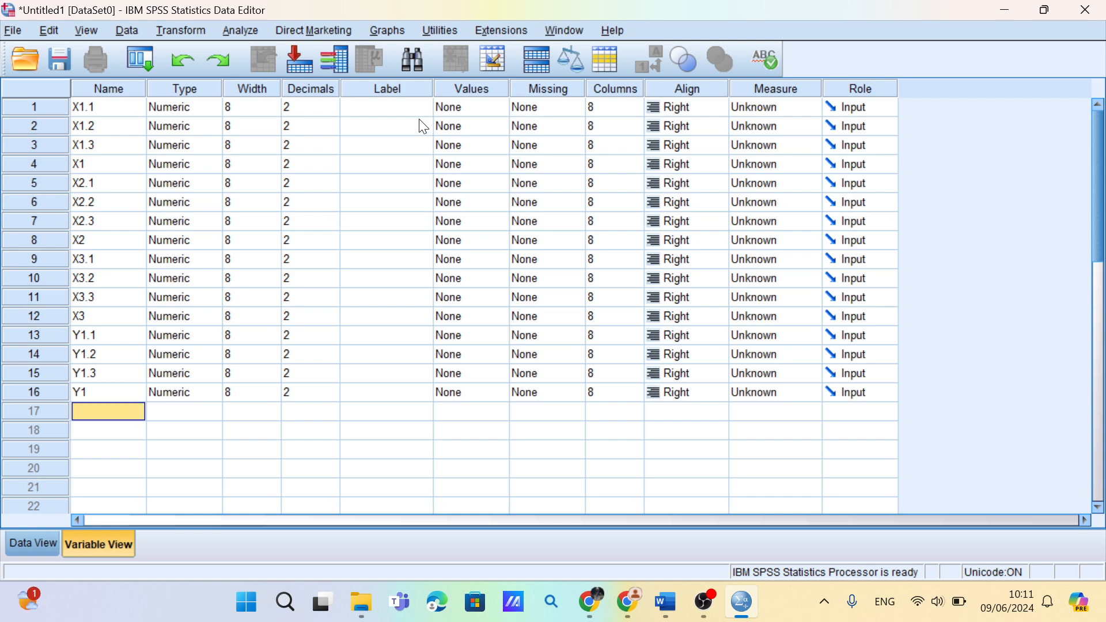
Open the value labels of variable X1.1 and add the label SANGAT SETUJU for value 5
{"action": "left_click", "coordinate": [508, 107]}
{"action": "left_click", "coordinate": [508, 107]}
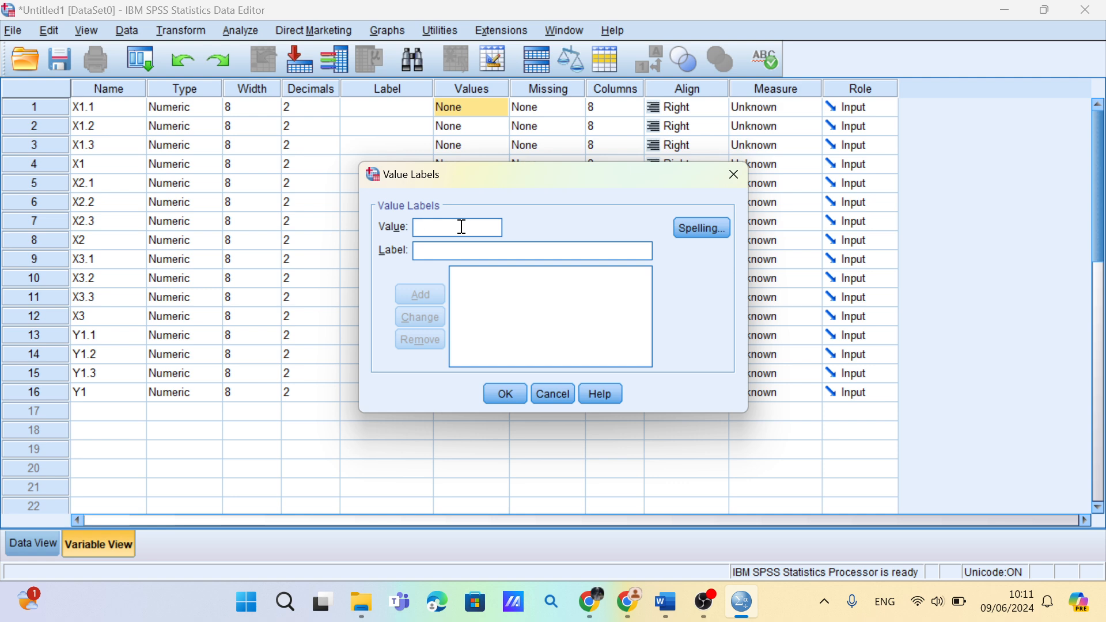
{"action": "type", "text": "5"}
{"action": "left_click", "coordinate": [456, 251]}
{"action": "type", "text": "SA"}
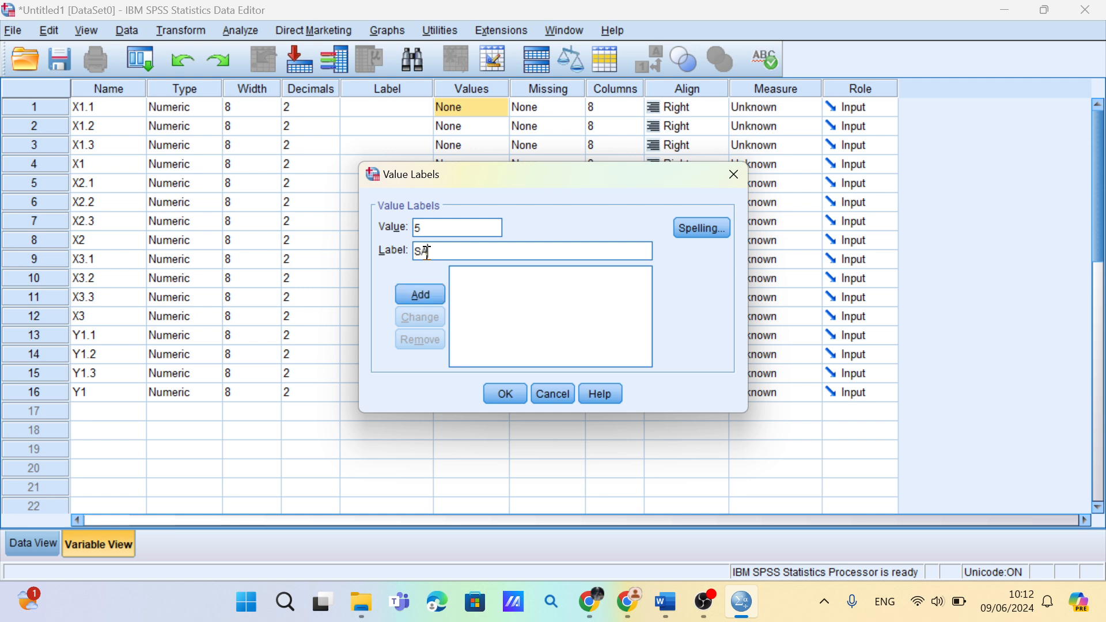
{"action": "type", "text": "NGAT SETUJU"}
{"action": "left_click", "coordinate": [421, 297]}
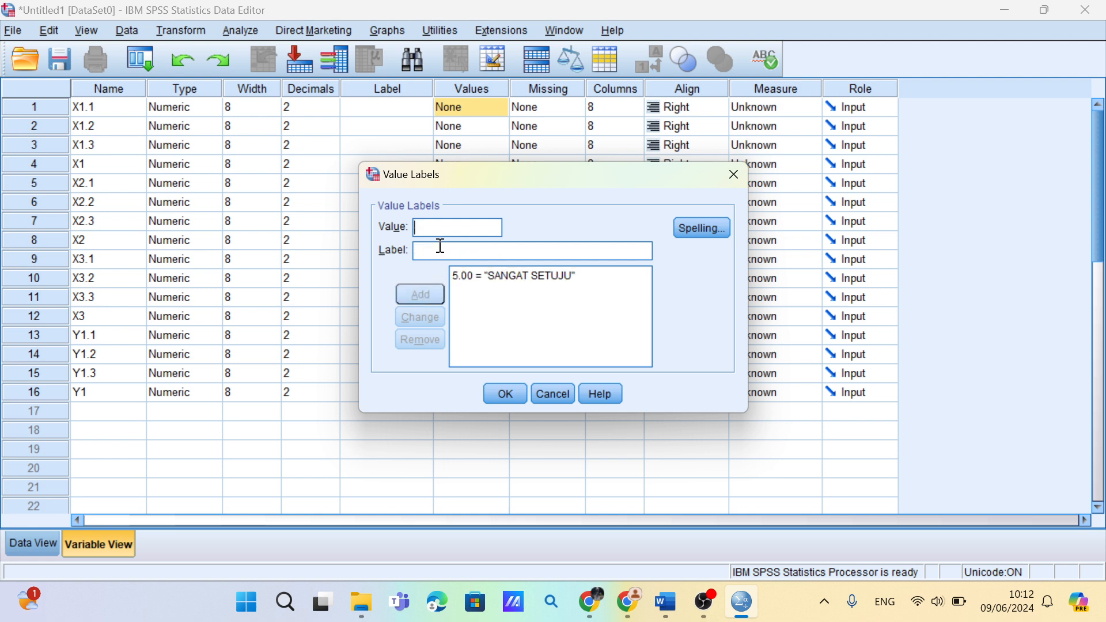
Add the label SETUJU for value 4 to the value labels of X1.1
{"action": "type", "text": "4"}
{"action": "left_click", "coordinate": [441, 246]}
{"action": "type", "text": "SETU"}
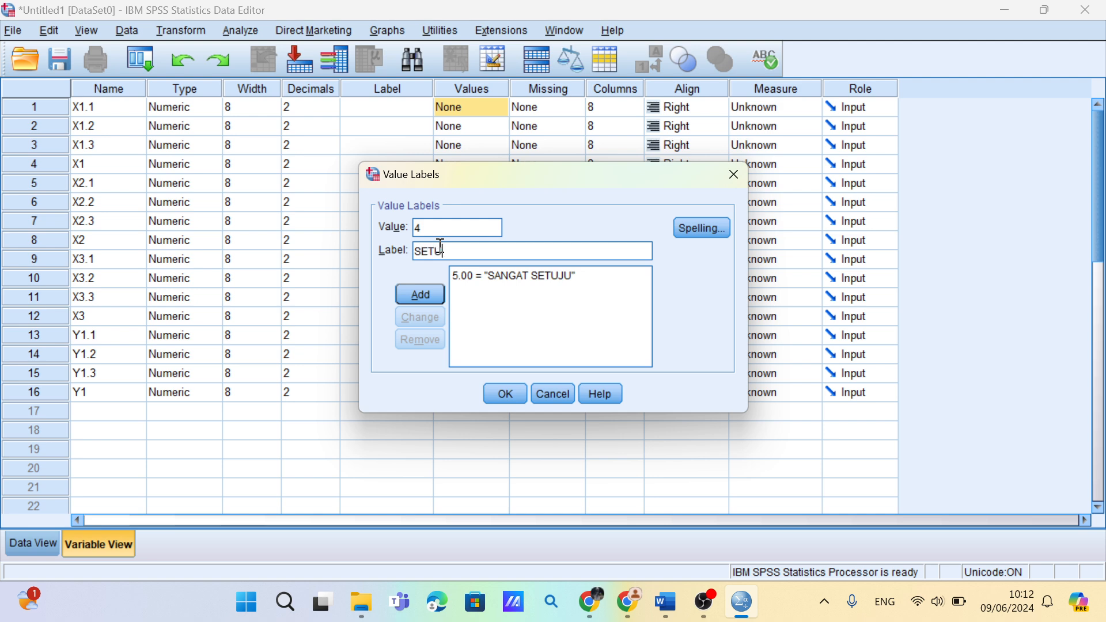
{"action": "type", "text": "JY"}
{"action": "key", "text": "BackSpace"}
{"action": "type", "text": "U"}
{"action": "left_click", "coordinate": [408, 299]}
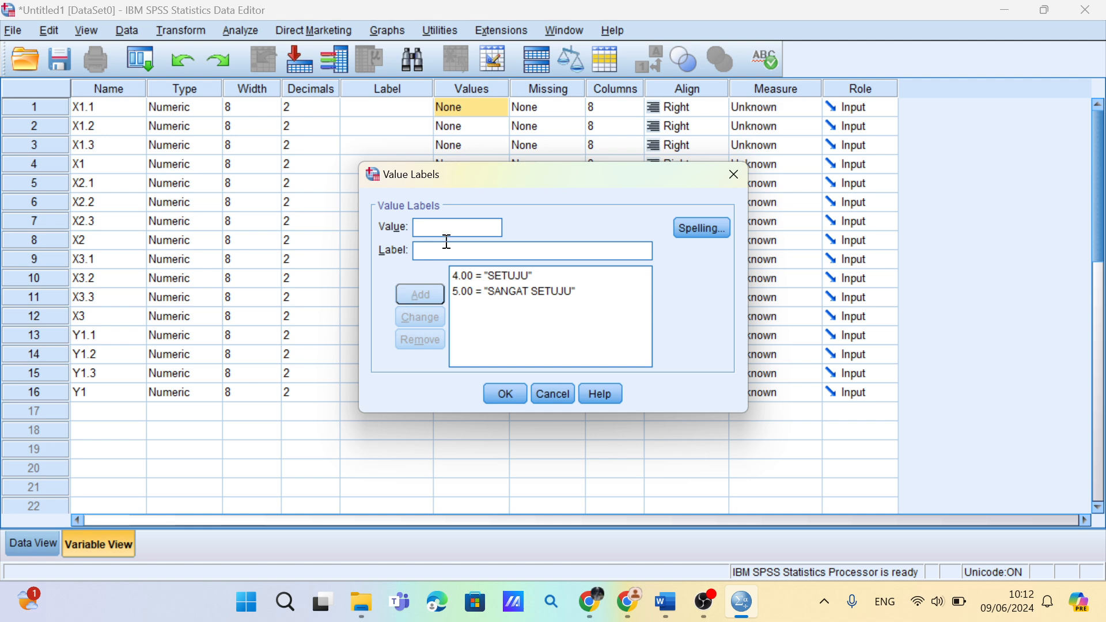
Add the labels RAGU-RAGU for value 3 and TIDAK SETUJU for value 2 to X1.1
{"action": "type", "text": "3"}
{"action": "left_click", "coordinate": [449, 248]}
{"action": "type", "text": "RA"}
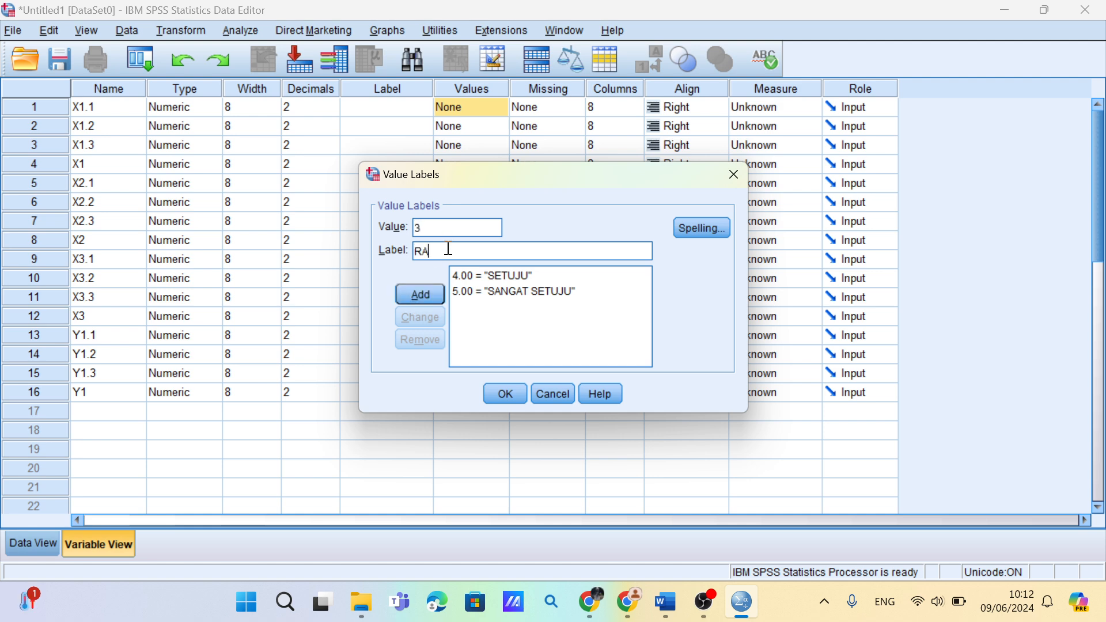
{"action": "type", "text": "GU-RAGU"}
{"action": "left_click", "coordinate": [428, 293]}
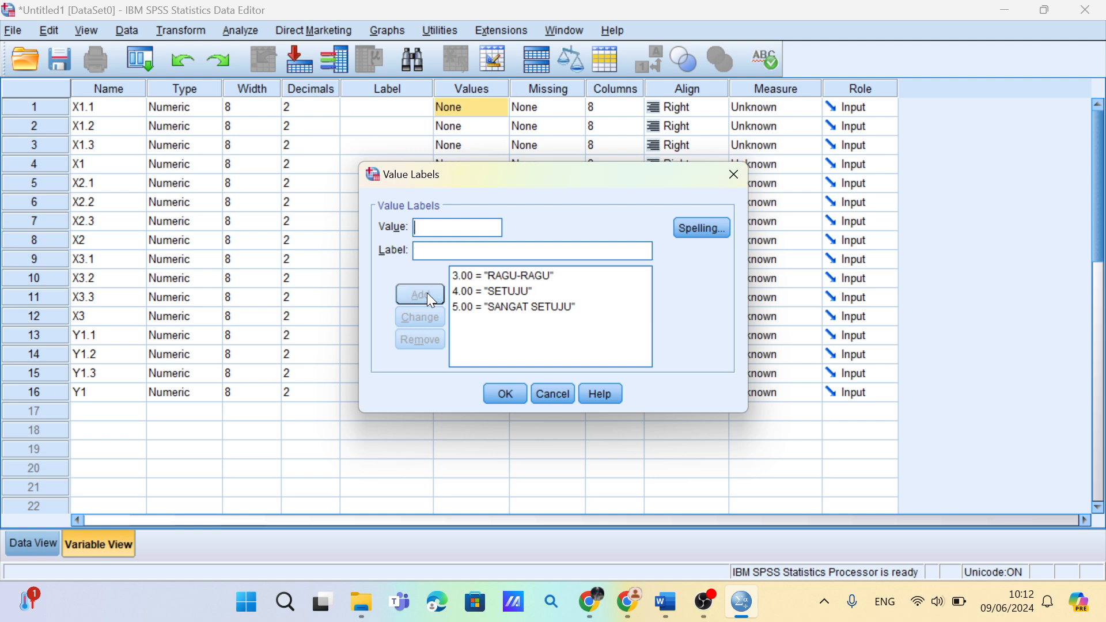
{"action": "type", "text": "2"}
{"action": "left_click", "coordinate": [442, 248]}
{"action": "type", "text": "TIDAK SETUJU"}
{"action": "left_click", "coordinate": [431, 288]}
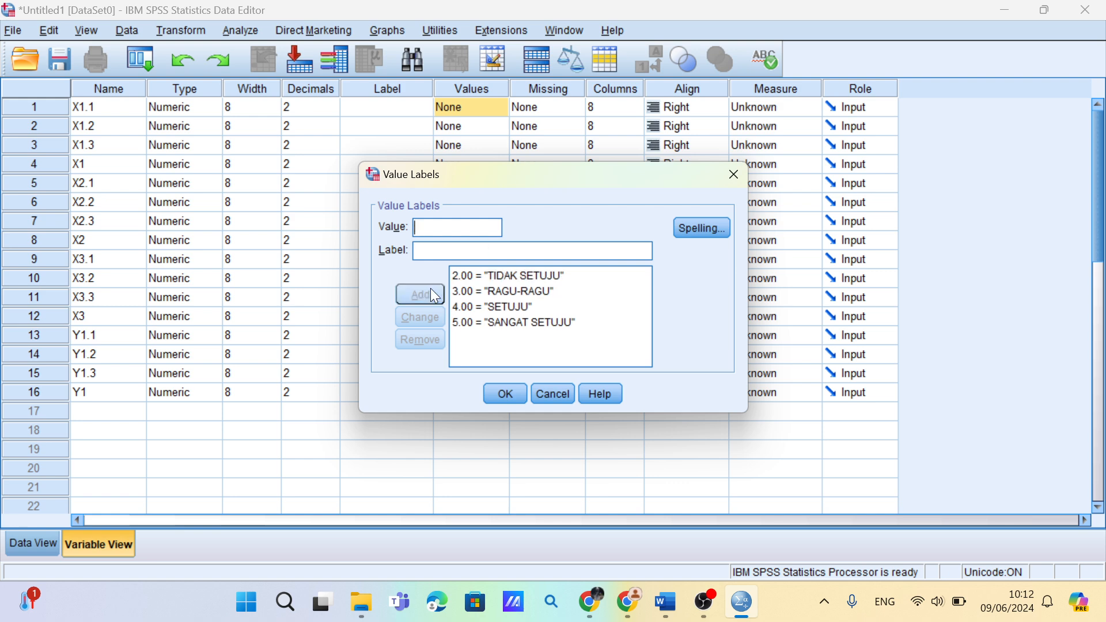
Add the label SANGAT TIDAK SETUJU for value 1 and apply the value labels to X1.1
{"action": "left_click", "coordinate": [442, 227]}
{"action": "type", "text": "1"}
{"action": "left_click", "coordinate": [449, 251]}
{"action": "type", "text": "SANG"}
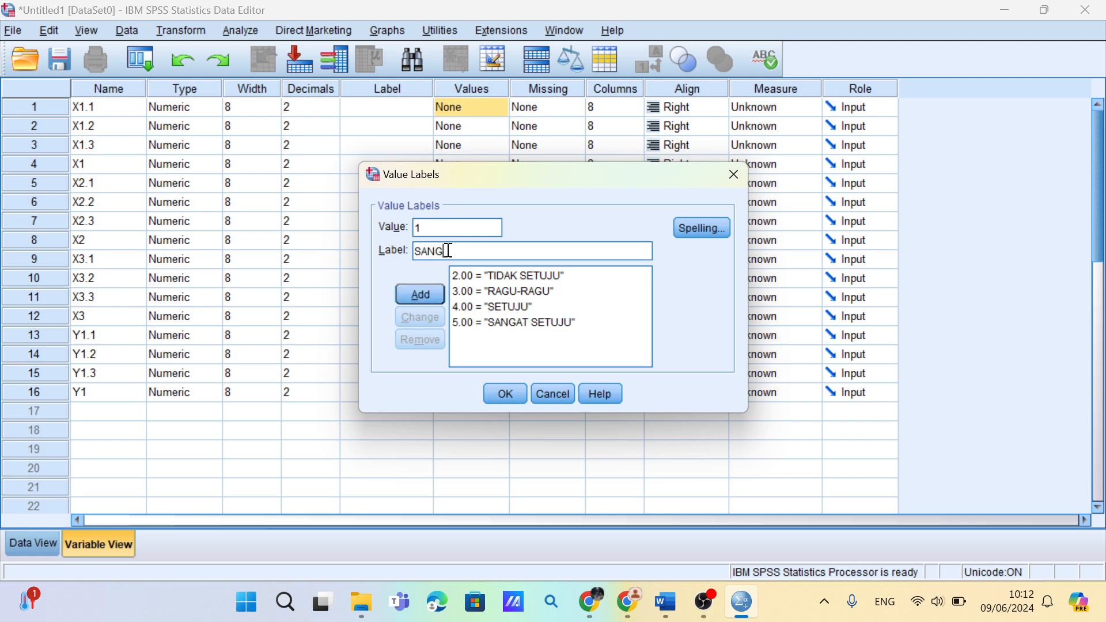
{"action": "type", "text": "AT TIDAK SETUJU"}
{"action": "left_click", "coordinate": [422, 294]}
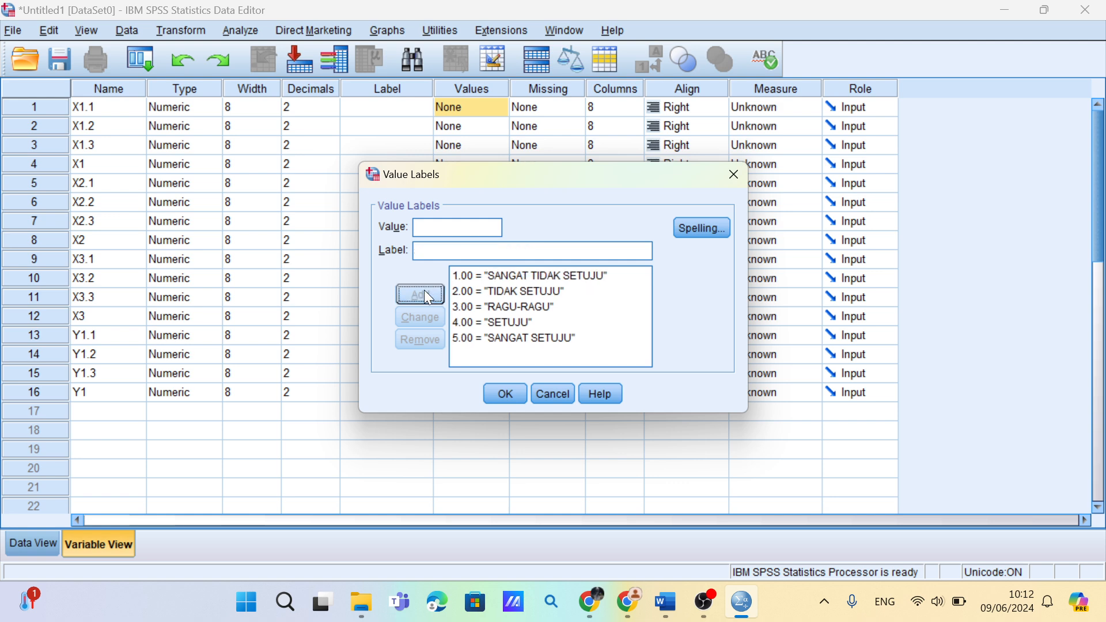
{"action": "left_click", "coordinate": [514, 390]}
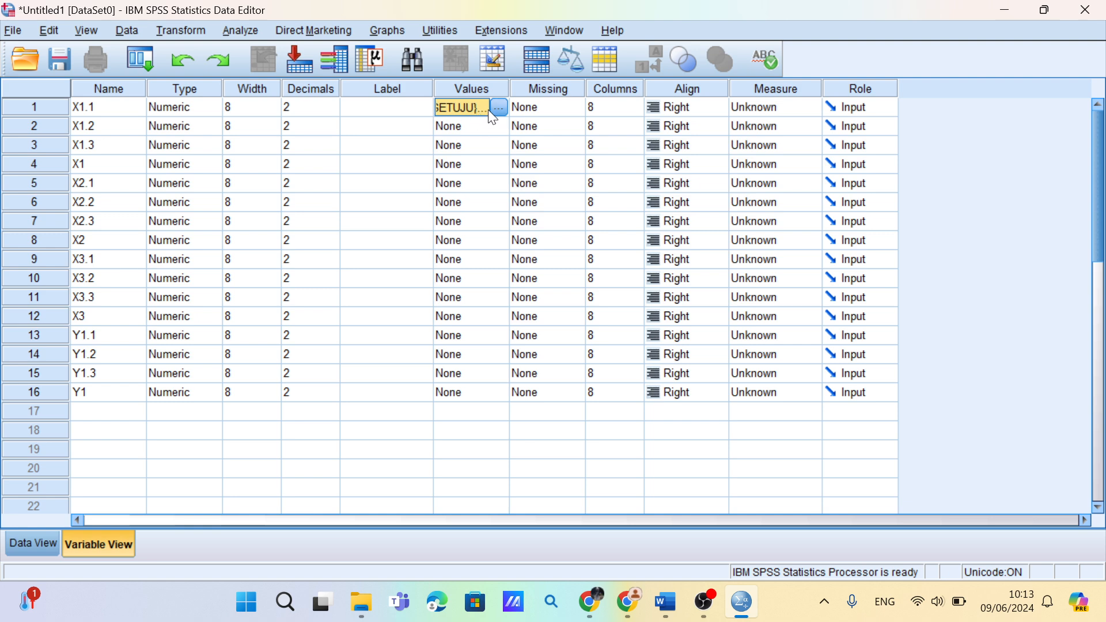
Copy the value labels of X1.1 to the variables X1.2, X1.3 and X2.1 to X2.3
{"action": "right_click", "coordinate": [486, 108]}
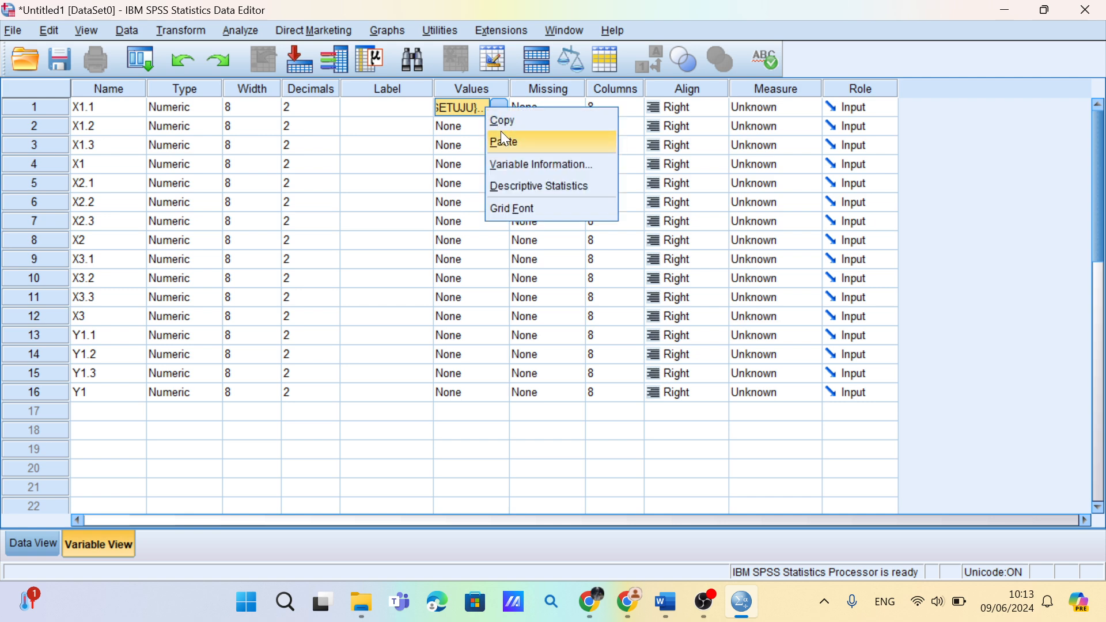
{"action": "left_click", "coordinate": [502, 128]}
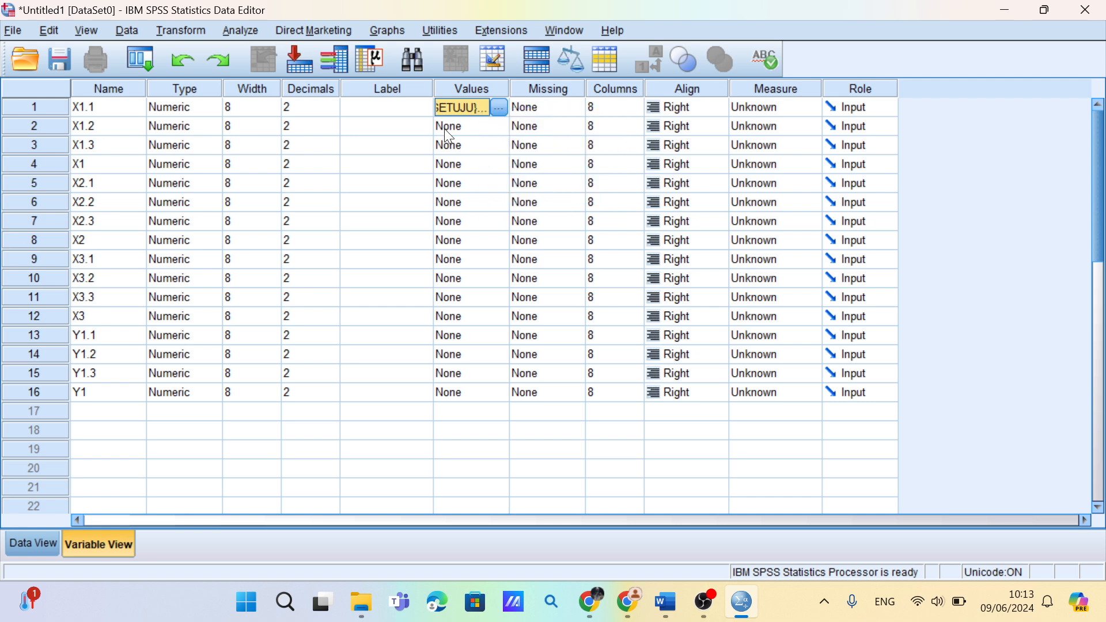
{"action": "left_click_drag", "start_coordinate": [452, 134], "coordinate": [454, 151]}
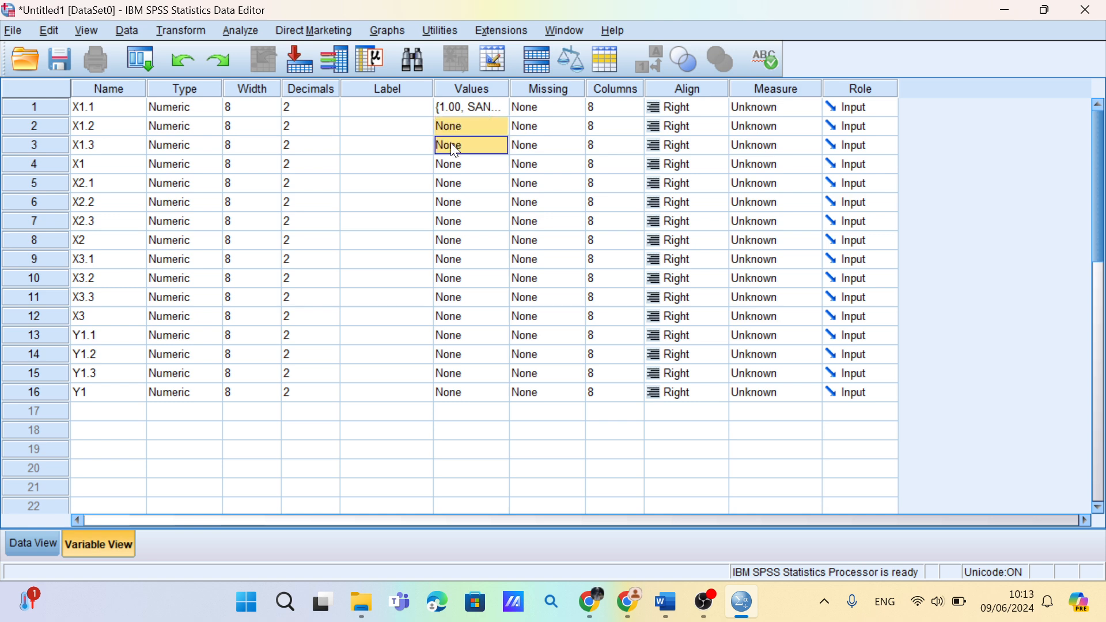
{"action": "key", "text": "ctrl+v"}
{"action": "left_click_drag", "start_coordinate": [472, 183], "coordinate": [482, 226]}
{"action": "key", "text": "ctrl+v"}
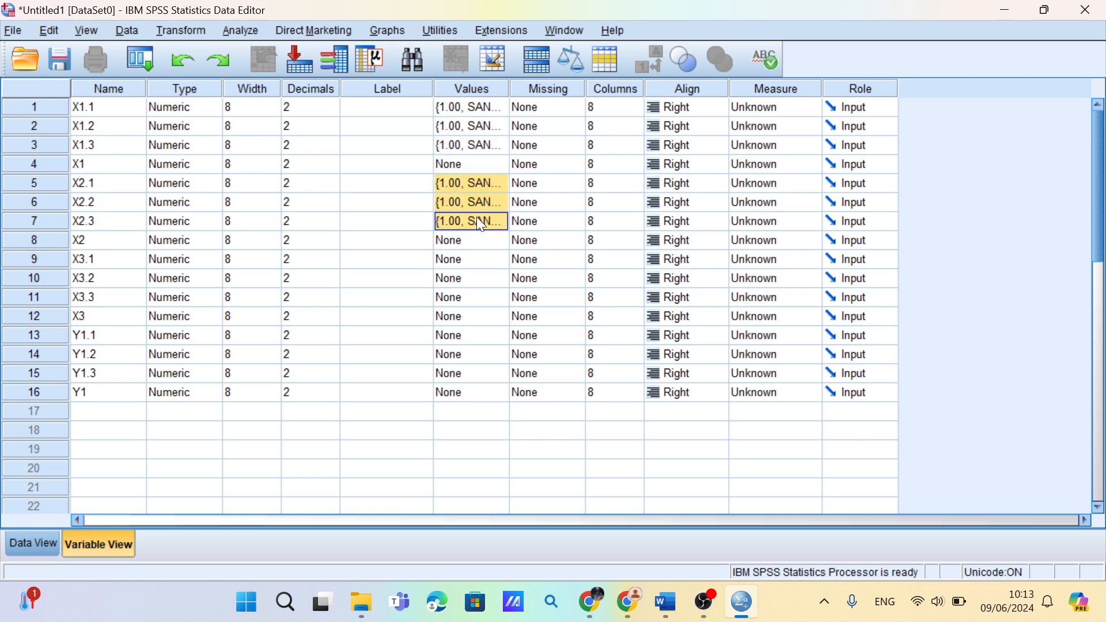
Paste the copied value labels into the variables X3.1 to X3.3 and Y1.1 to Y1.3
{"action": "left_click", "coordinate": [473, 260]}
{"action": "left_click_drag", "start_coordinate": [479, 276], "coordinate": [478, 381]}
{"action": "key", "text": "ctrl+v"}
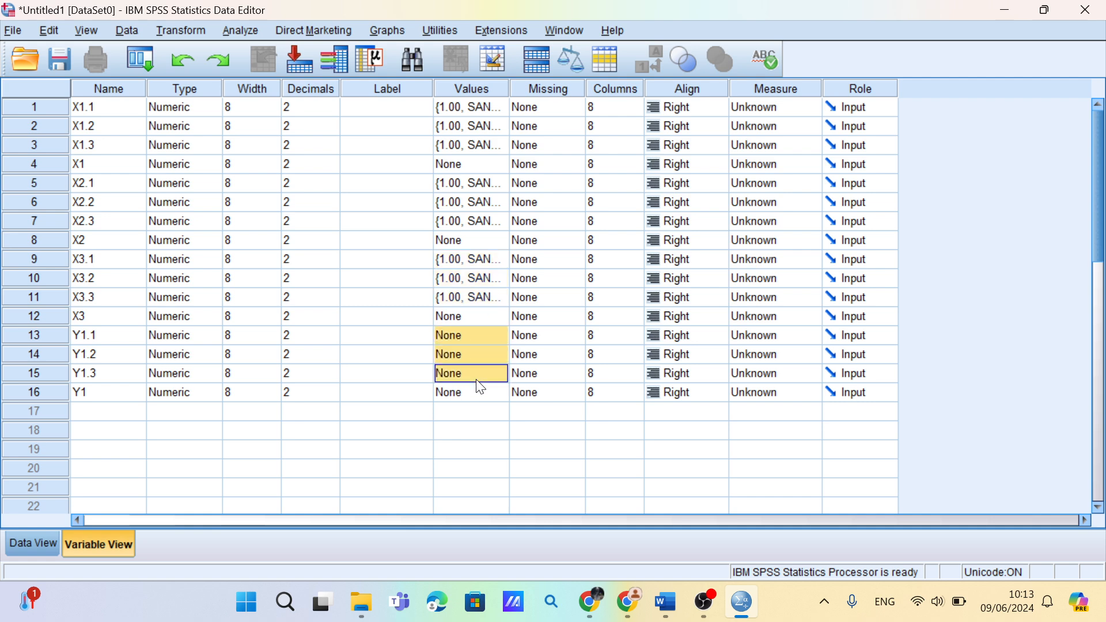
{"action": "key", "text": "ctrl+v"}
Set the measurement level to Ordinal for X1.1, X1.2 and X1.3, and to Scale for X1
{"action": "left_click", "coordinate": [794, 112]}
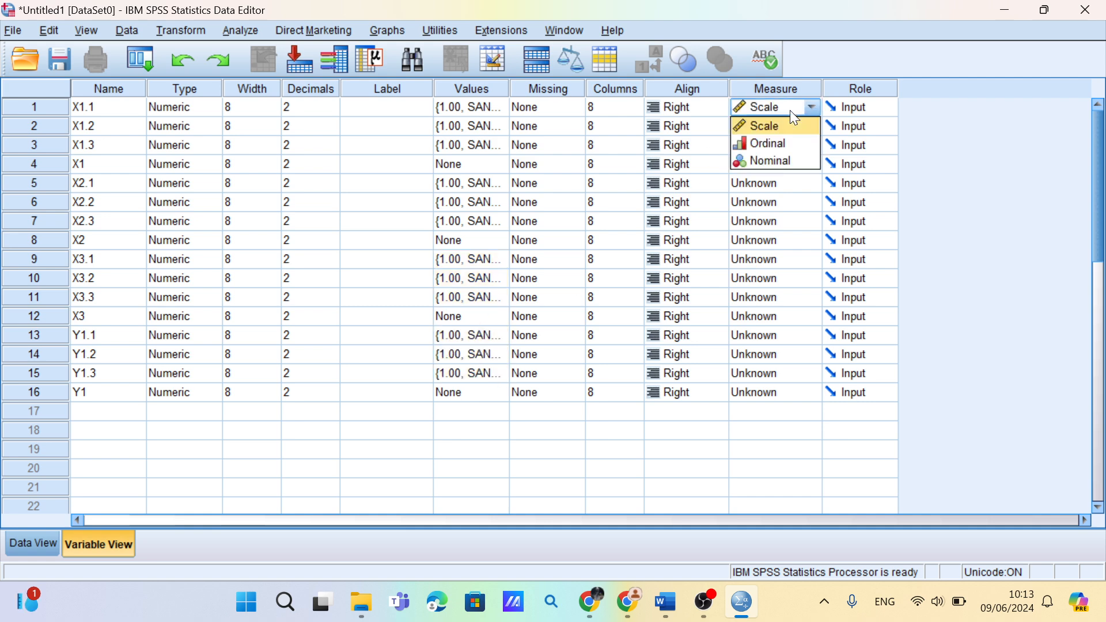
{"action": "left_click", "coordinate": [760, 149]}
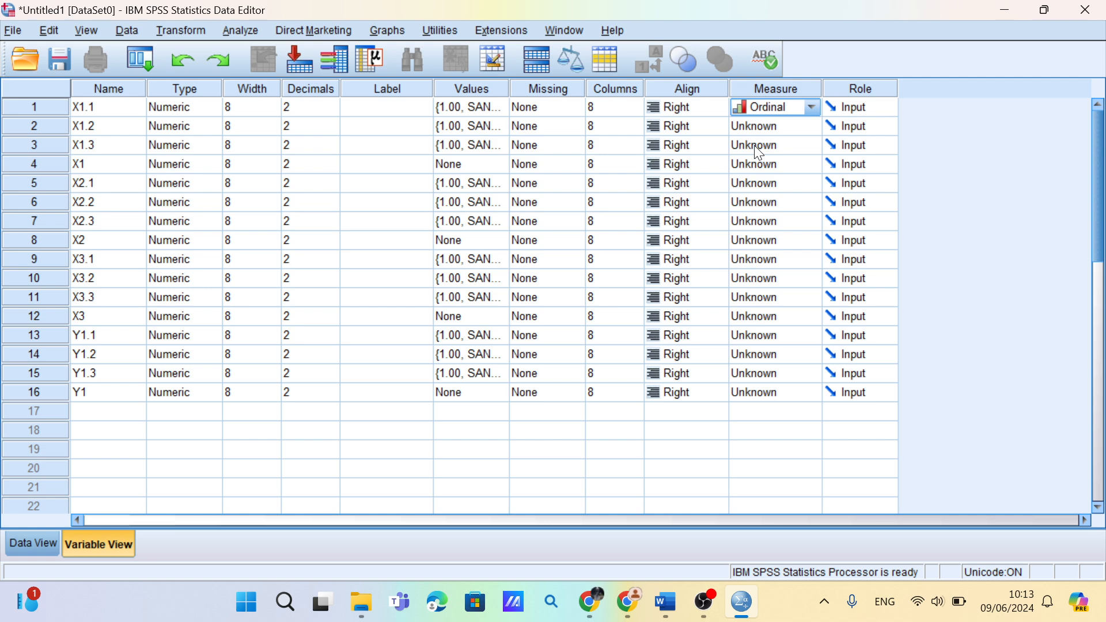
{"action": "left_click", "coordinate": [751, 121]}
{"action": "left_click", "coordinate": [764, 173]}
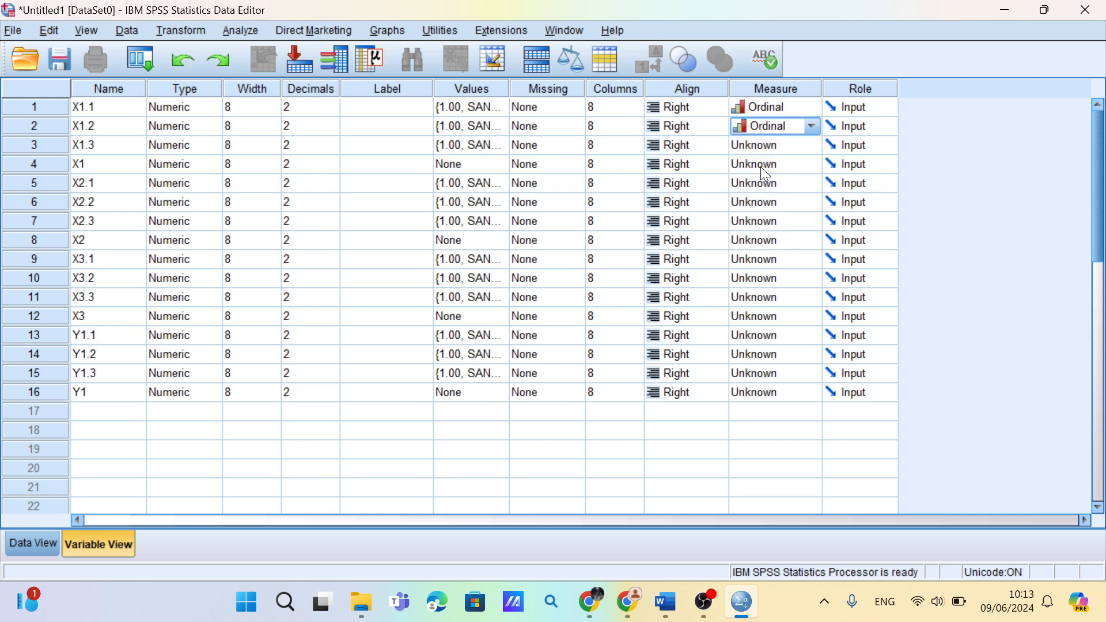
{"action": "left_click", "coordinate": [761, 147]}
{"action": "left_click", "coordinate": [763, 191]}
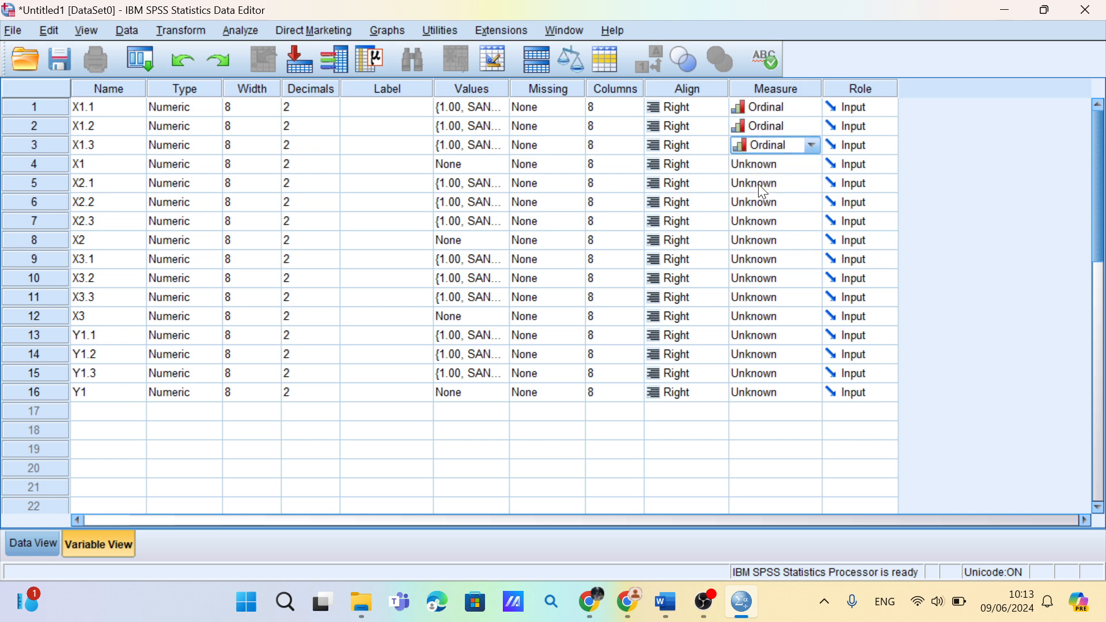
{"action": "left_click", "coordinate": [756, 164]}
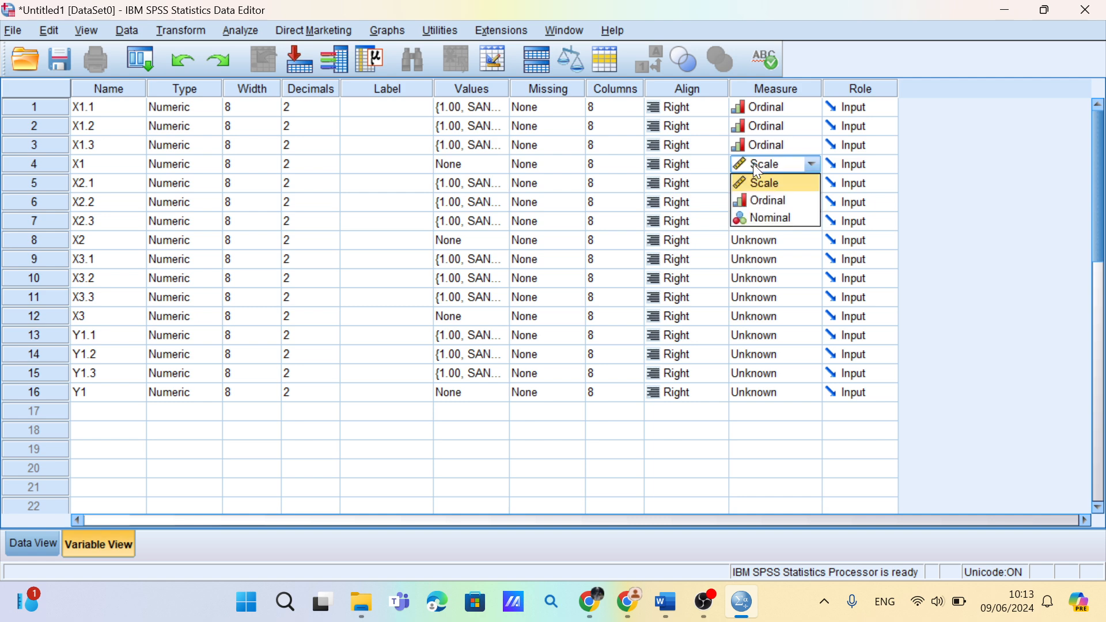
{"action": "left_click", "coordinate": [755, 165]}
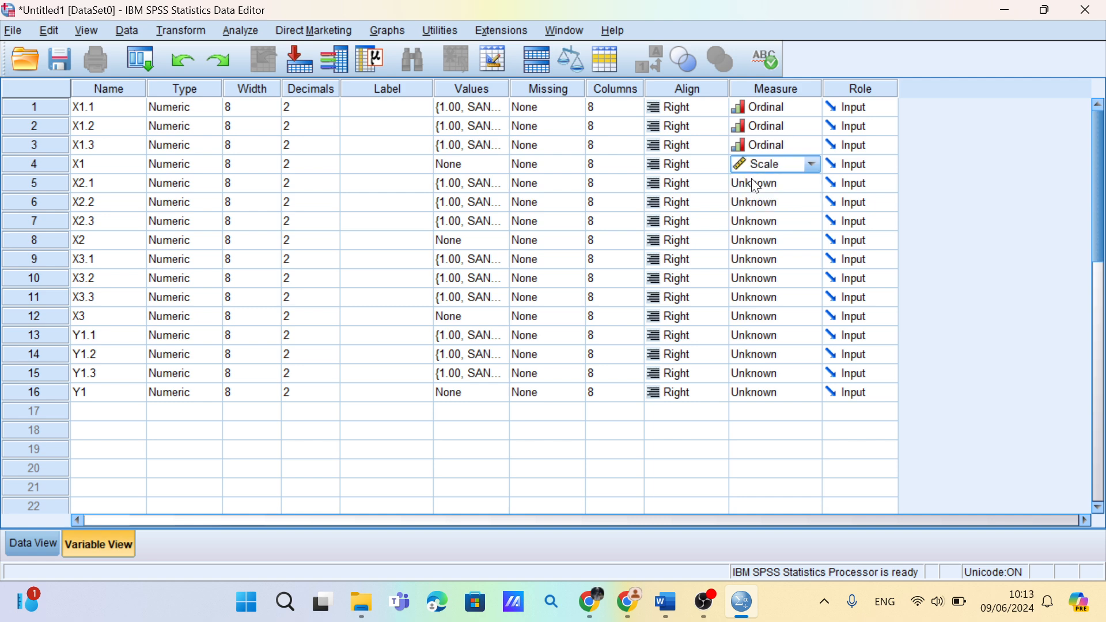
Set the measurement level to Ordinal for X2.1, X2.2 and X2.3, and to Scale for X2
{"action": "left_click", "coordinate": [753, 180]}
{"action": "left_click", "coordinate": [760, 219]}
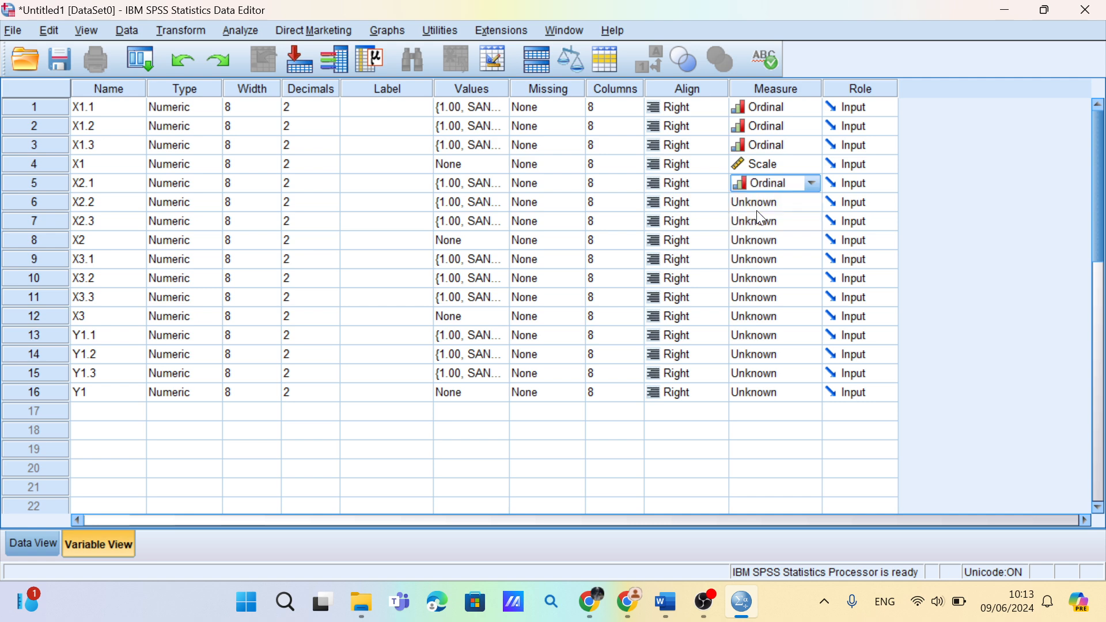
{"action": "left_click", "coordinate": [759, 202]}
{"action": "left_click", "coordinate": [761, 220]}
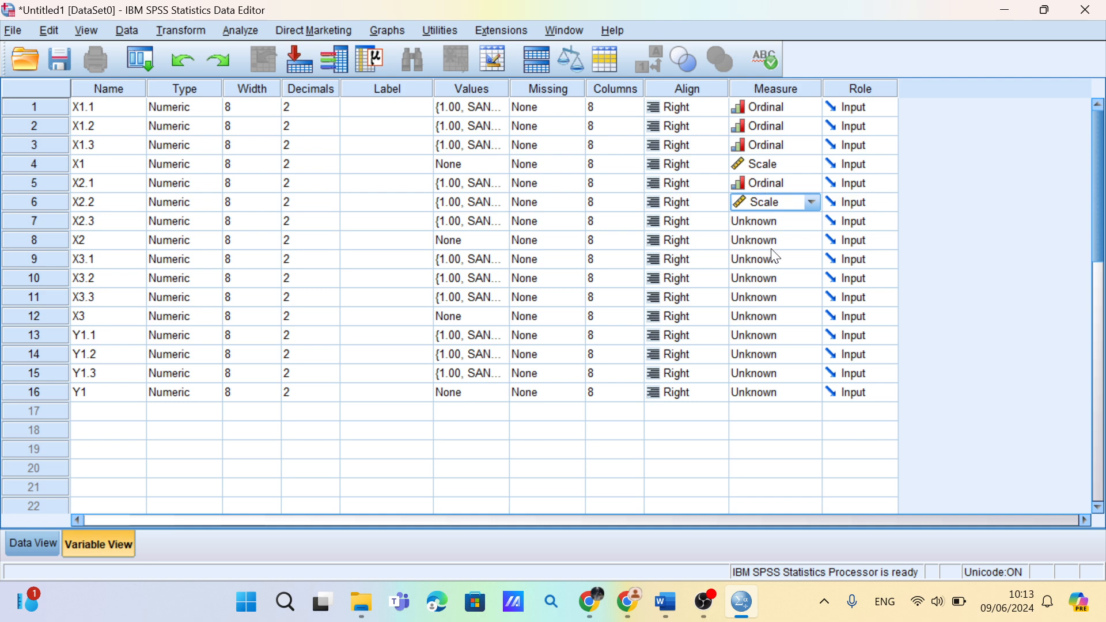
{"action": "left_click", "coordinate": [771, 209]}
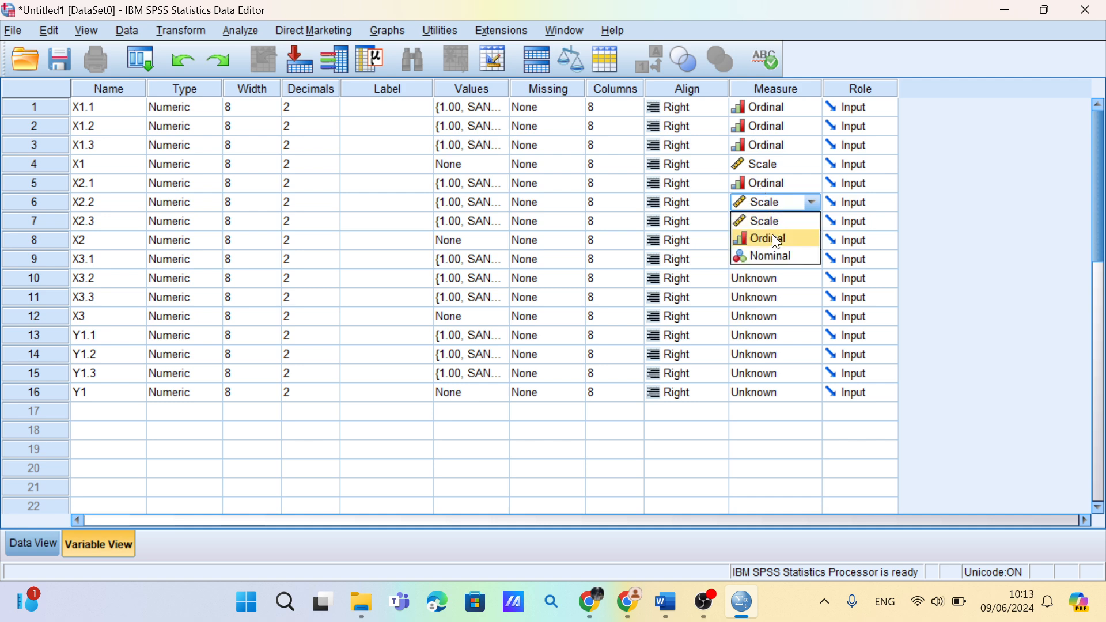
{"action": "left_click", "coordinate": [776, 239]}
{"action": "left_click", "coordinate": [768, 219]}
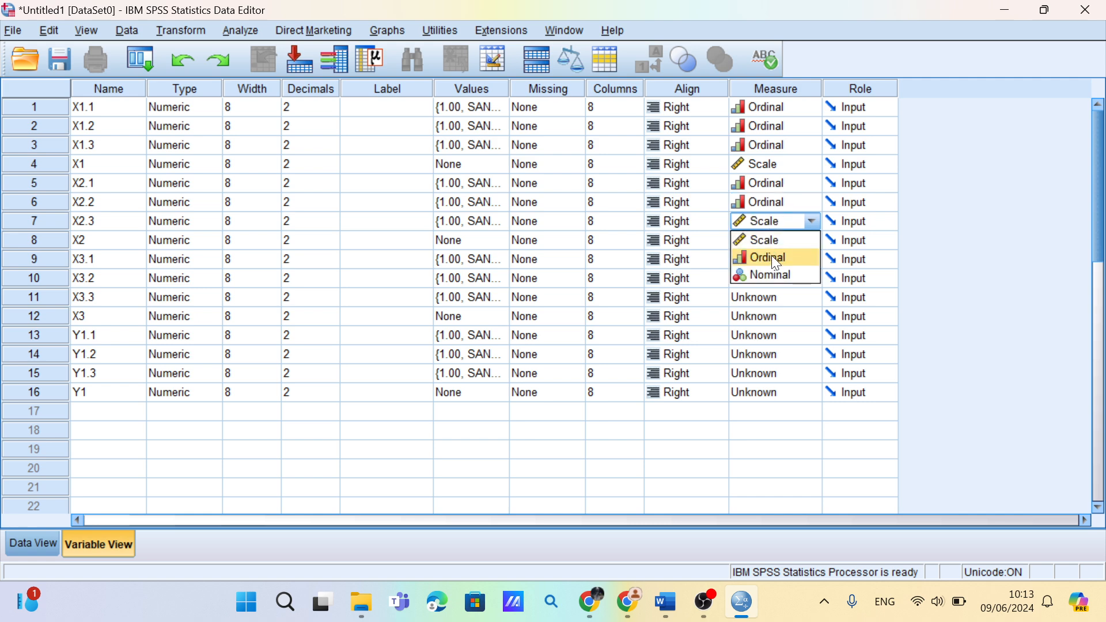
{"action": "left_click", "coordinate": [775, 259]}
{"action": "left_click", "coordinate": [769, 241]}
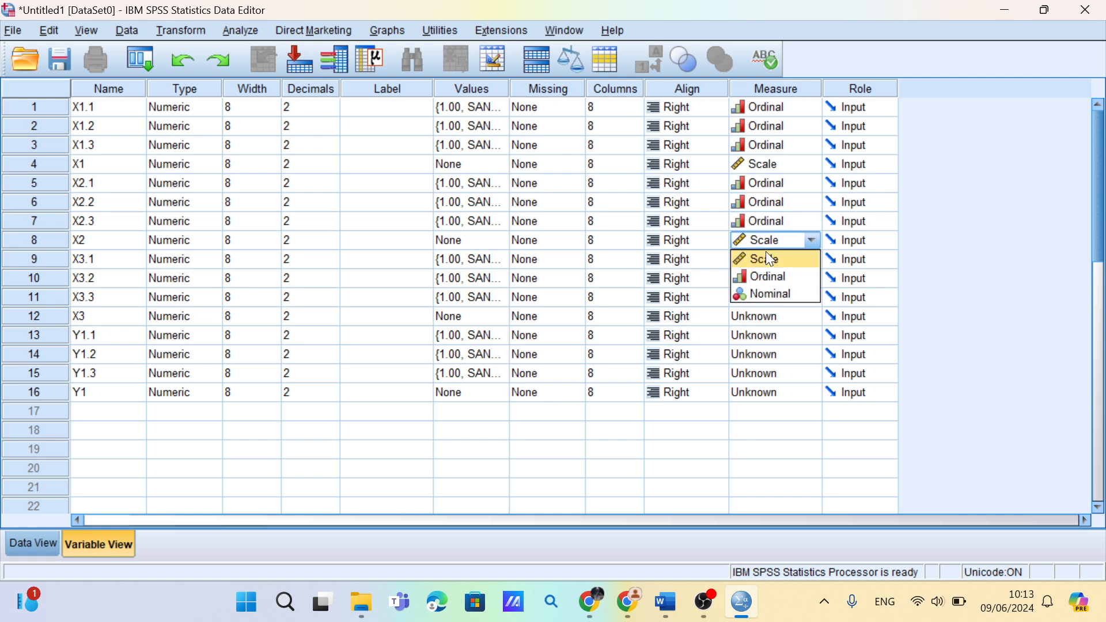
{"action": "left_click", "coordinate": [767, 255]}
Set the measurement level to Ordinal for X3.1, X3.2 and X3.3, and to Scale for X3
{"action": "left_click", "coordinate": [767, 255]}
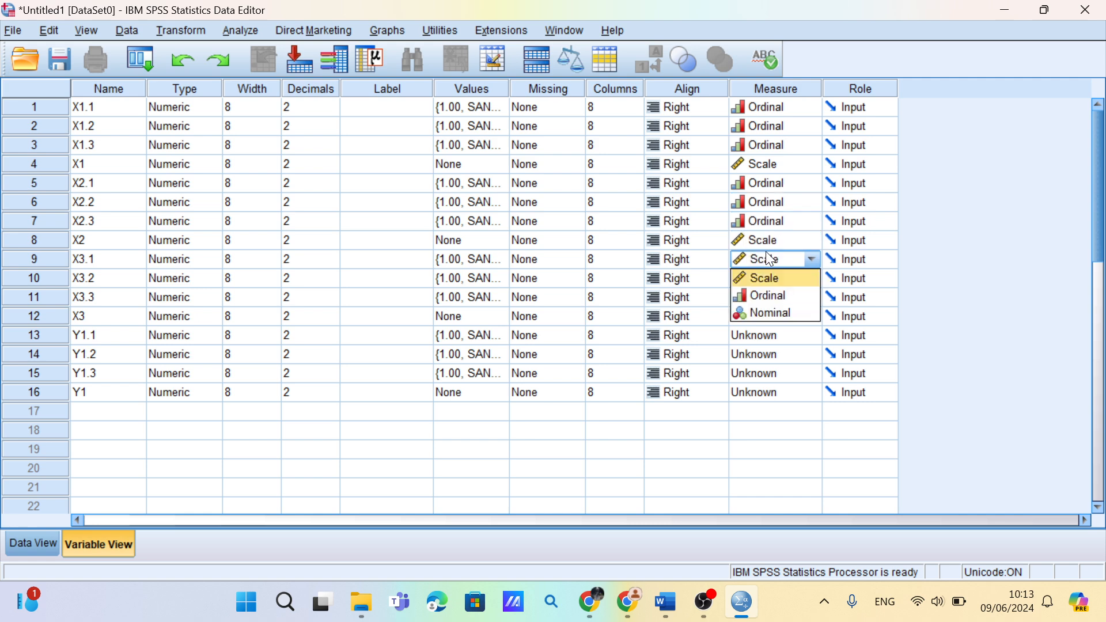
{"action": "left_click", "coordinate": [775, 294]}
{"action": "left_click", "coordinate": [768, 284]}
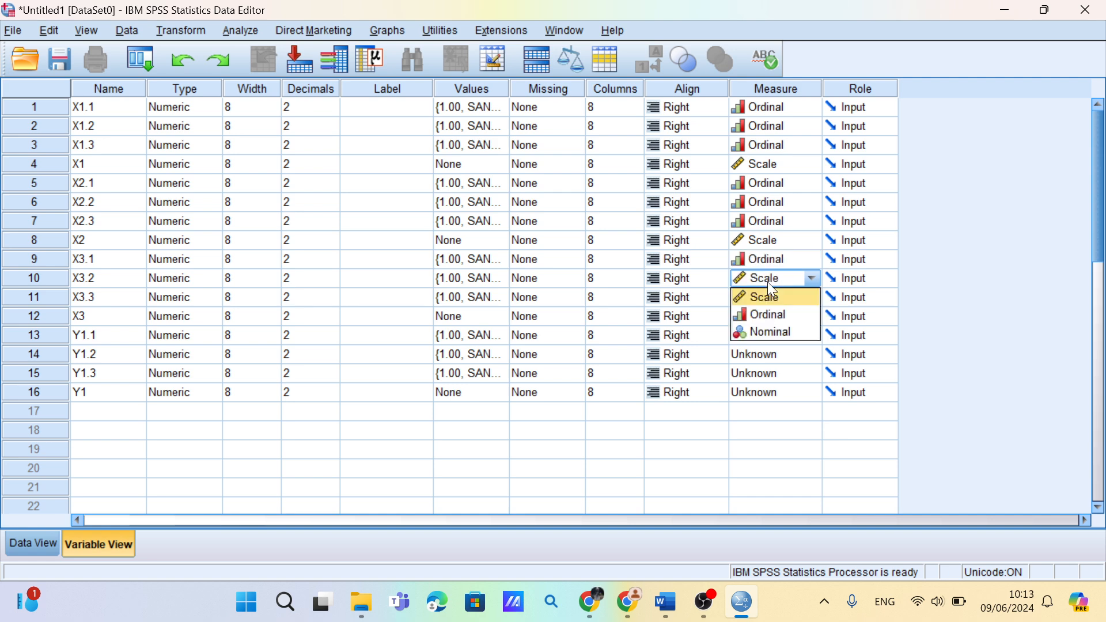
{"action": "left_click", "coordinate": [775, 318]}
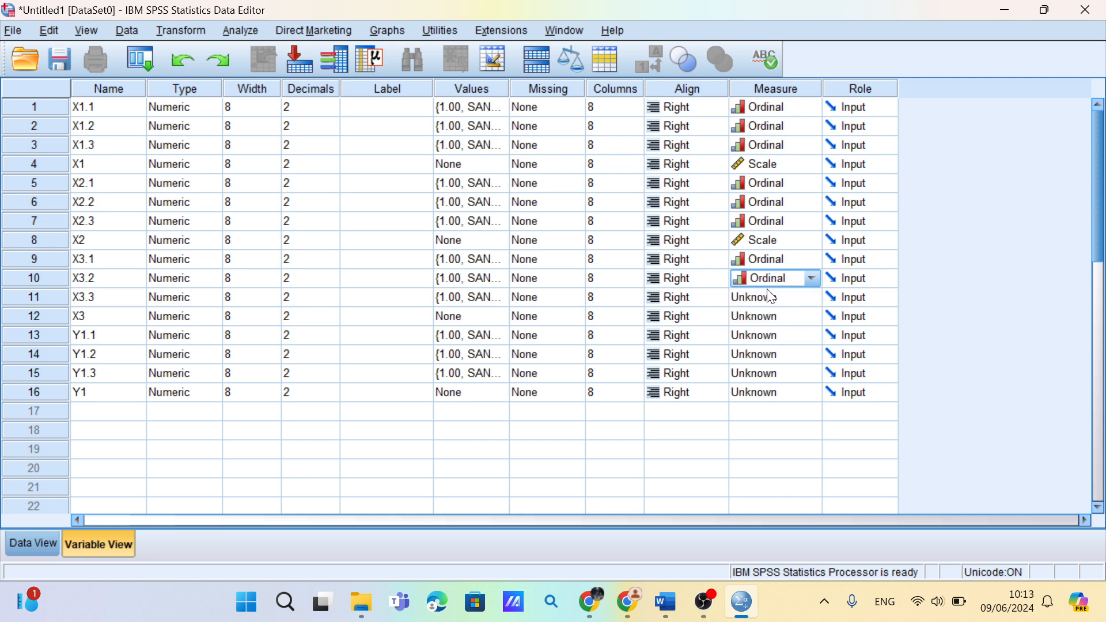
{"action": "left_click", "coordinate": [772, 297]}
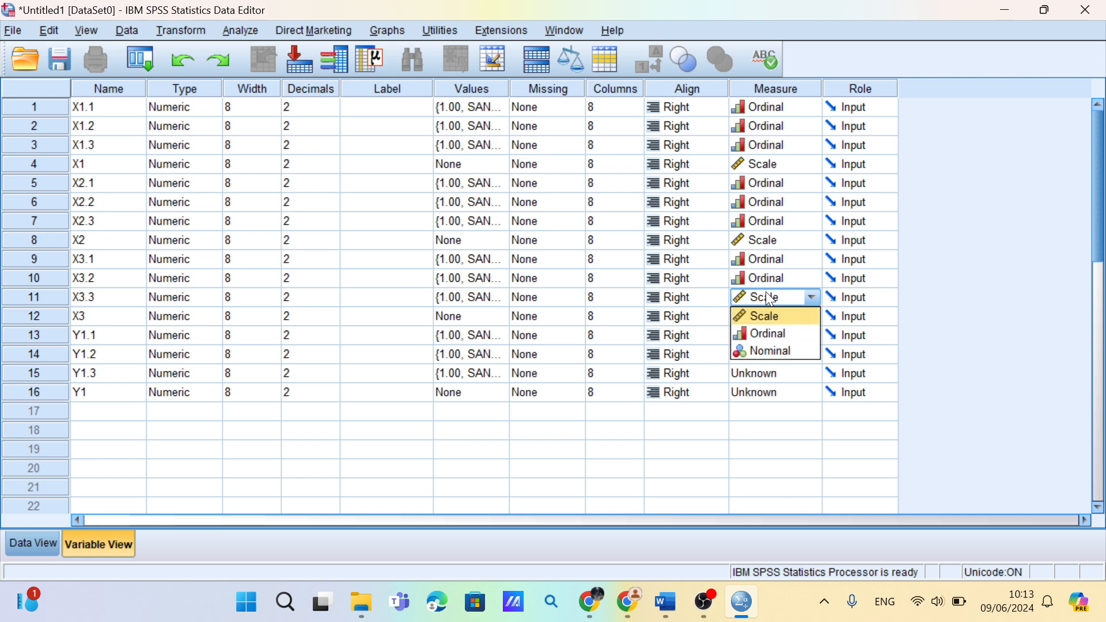
{"action": "left_click", "coordinate": [779, 335]}
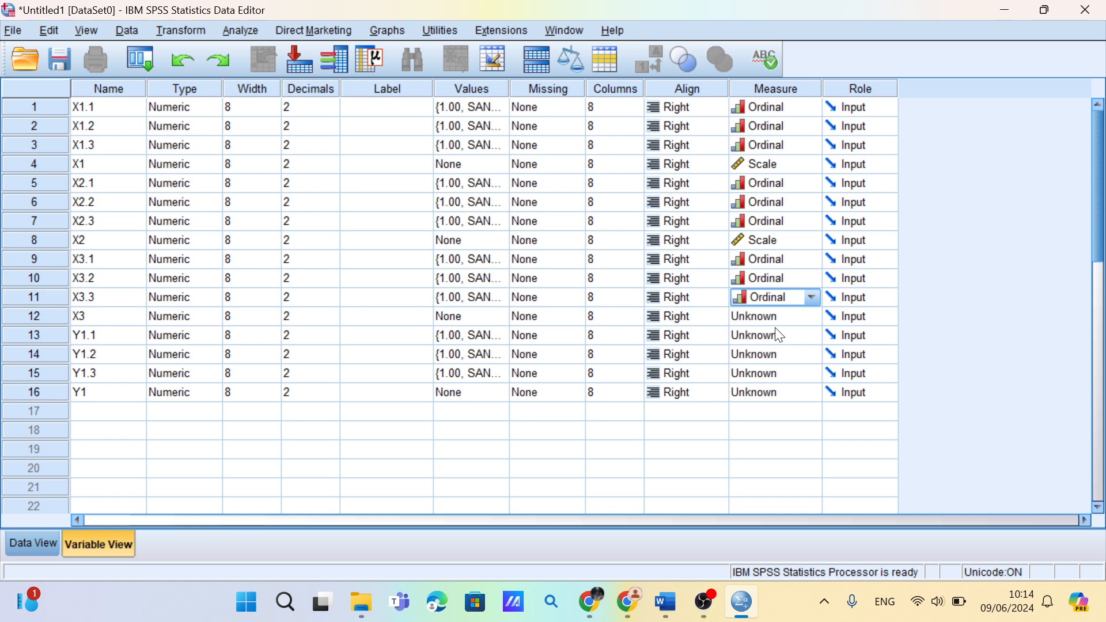
{"action": "left_click", "coordinate": [773, 315]}
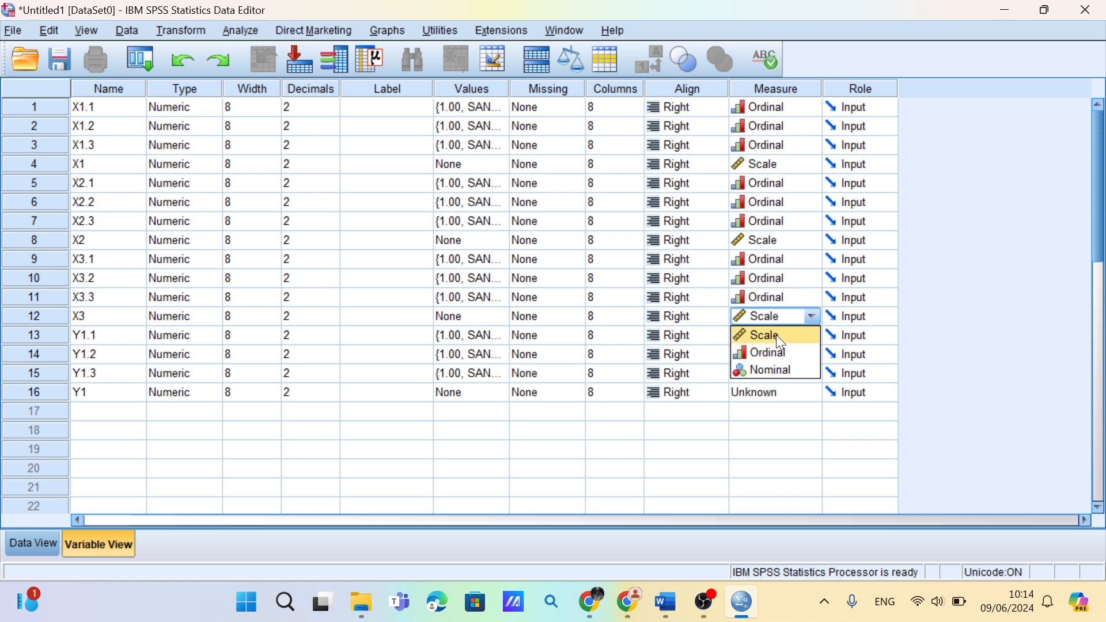
{"action": "left_click", "coordinate": [777, 336]}
Set the measurement level to Ordinal for Y1.1, Y1.2 and Y1.3, and to Scale for Y1
{"action": "left_click", "coordinate": [777, 336]}
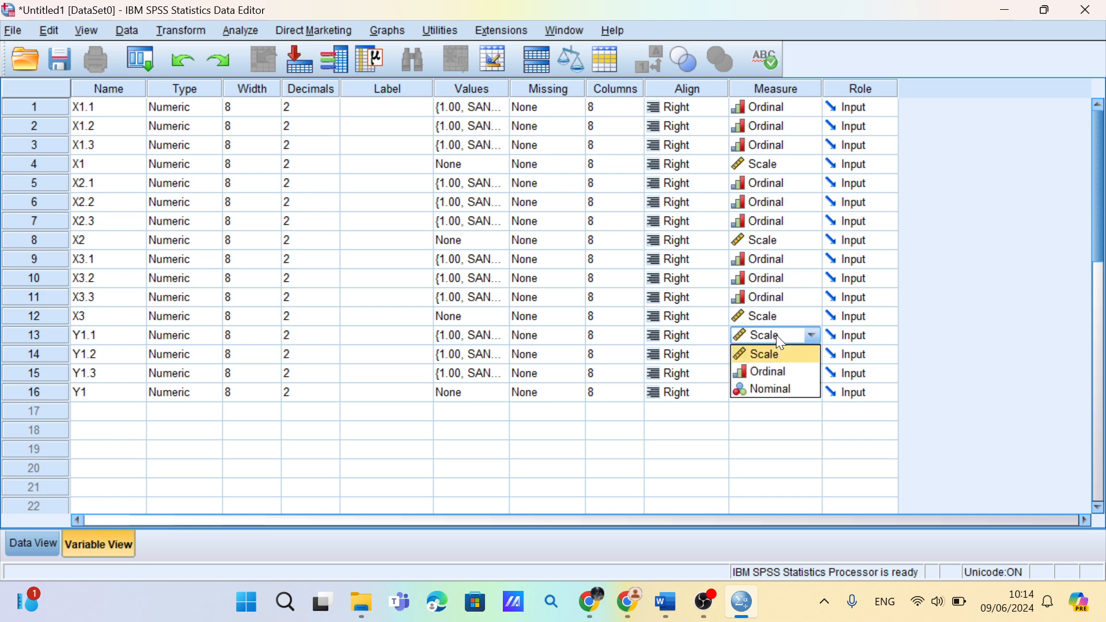
{"action": "left_click", "coordinate": [779, 375]}
{"action": "left_click", "coordinate": [775, 372]}
{"action": "left_click", "coordinate": [782, 411]}
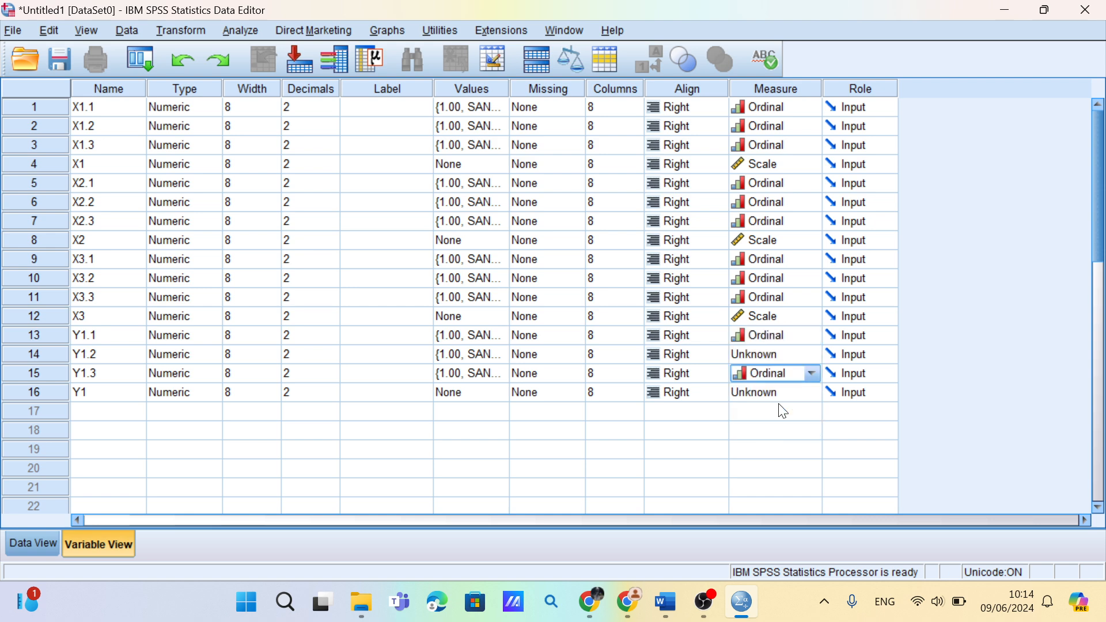
{"action": "left_click", "coordinate": [772, 356]}
{"action": "left_click", "coordinate": [781, 389]}
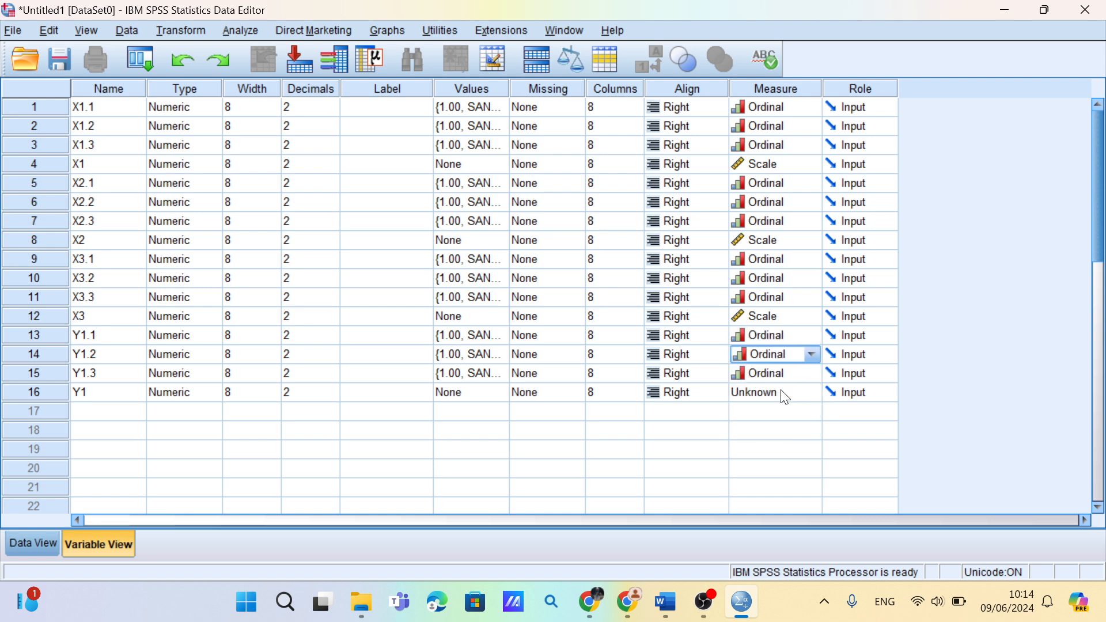
{"action": "left_click", "coordinate": [786, 398]}
{"action": "left_click", "coordinate": [786, 413]}
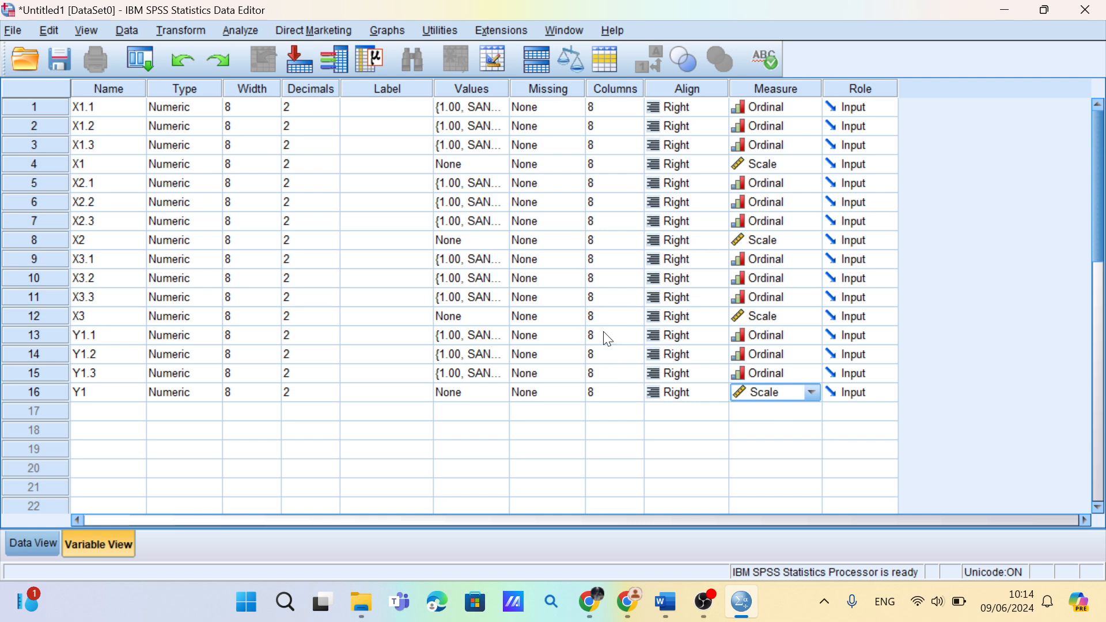
Select the first X1.1 data cell, and copy all response rows in columns B to Q of Data Mentah_UAS.xlsx in Chrome
{"action": "left_click", "coordinate": [27, 547]}
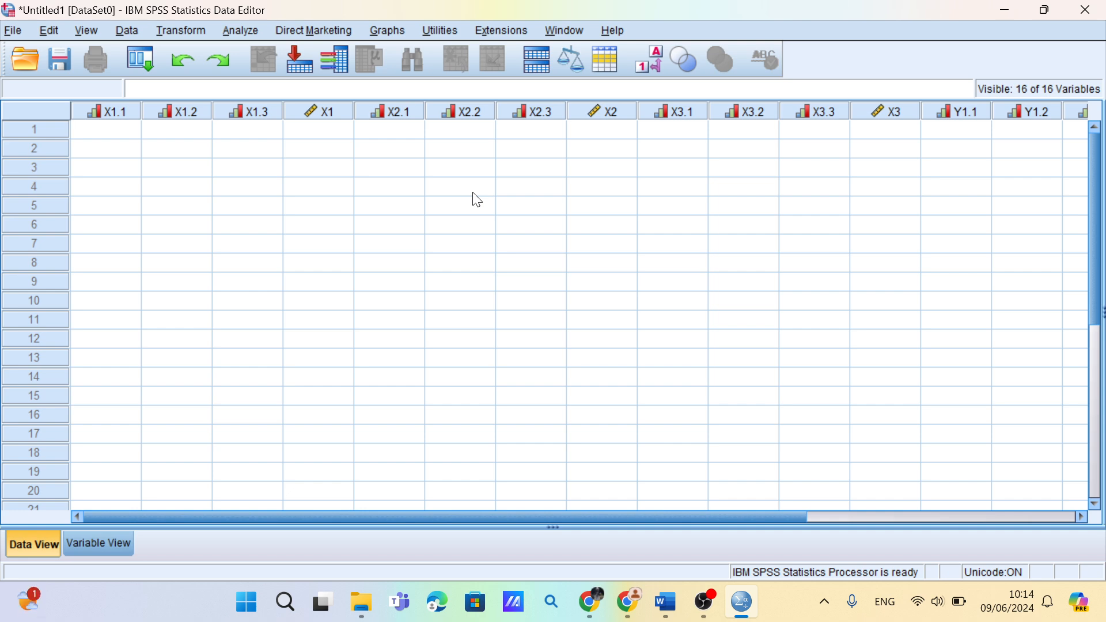
{"action": "left_click", "coordinate": [111, 134]}
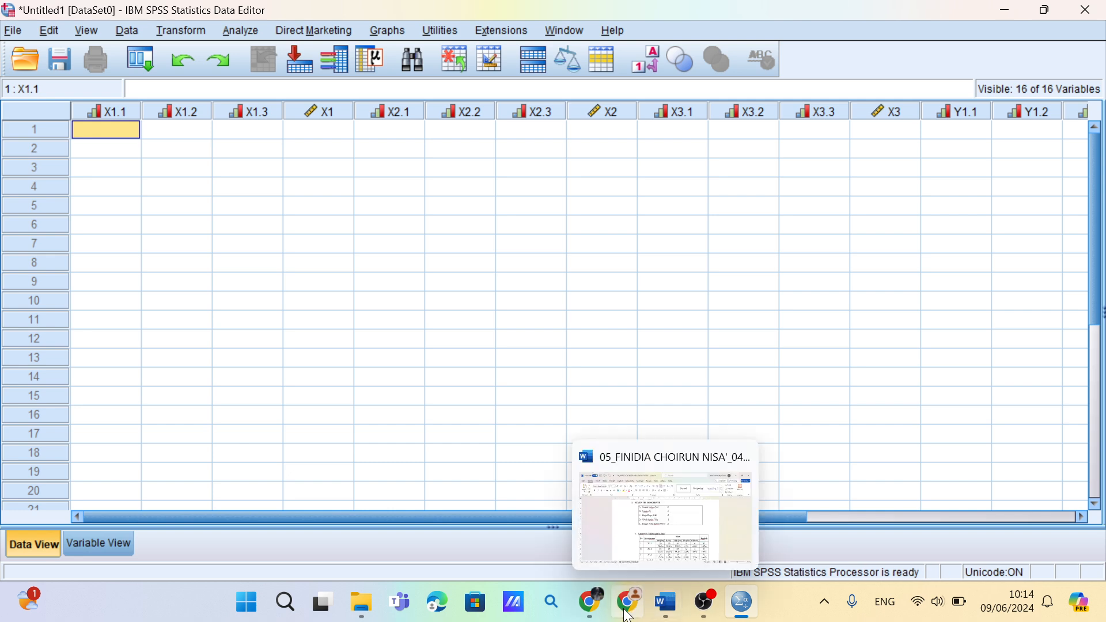
{"action": "mouse_move", "coordinate": [631, 616]}
{"action": "left_click", "coordinate": [610, 540]}
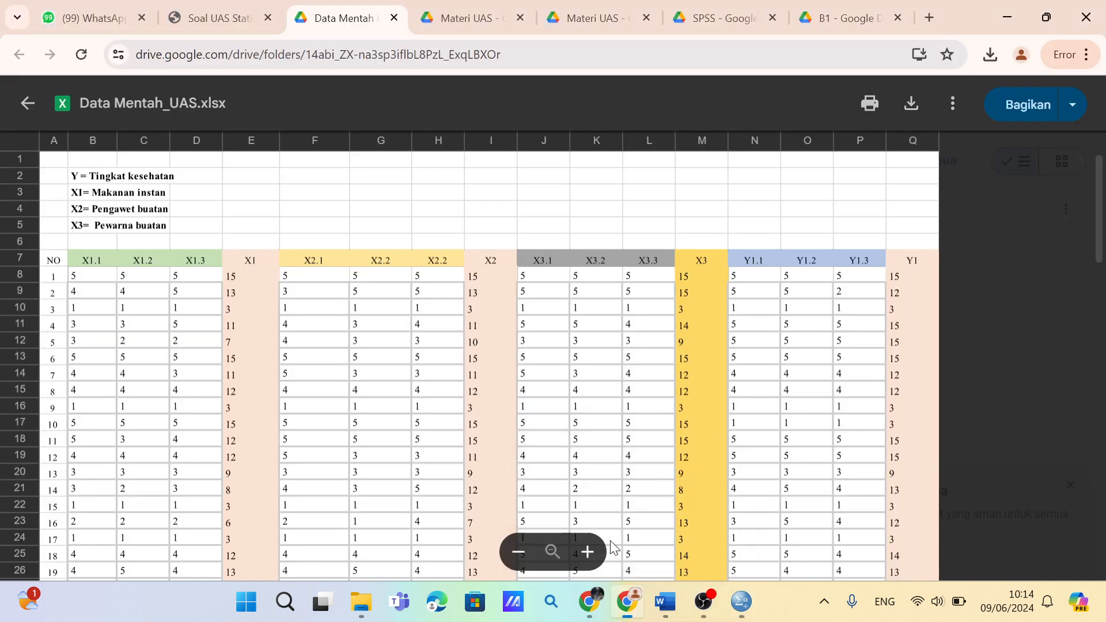
{"action": "left_click", "coordinate": [79, 282]}
{"action": "left_click_drag", "start_coordinate": [83, 272], "coordinate": [580, 447]}
{"action": "scroll", "coordinate": [881, 555], "scroll_direction": "down", "scroll_amount": 10}
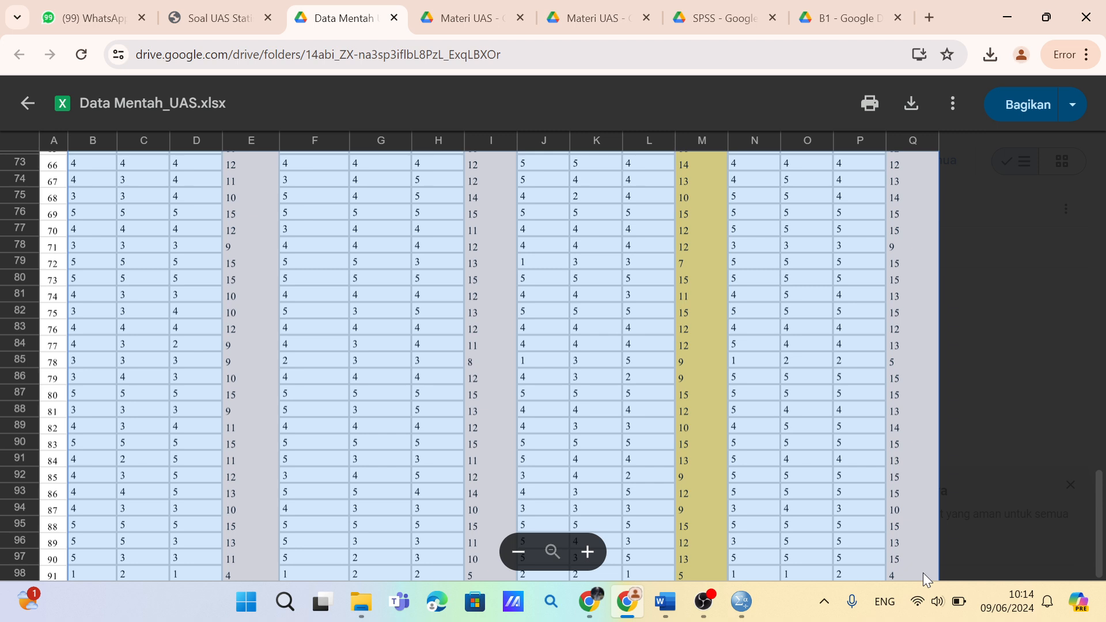
Switch back to SPSS and paste the copied responses into the data grid, starting at case 1 of X1.1
{"action": "mouse_move", "coordinate": [743, 603]}
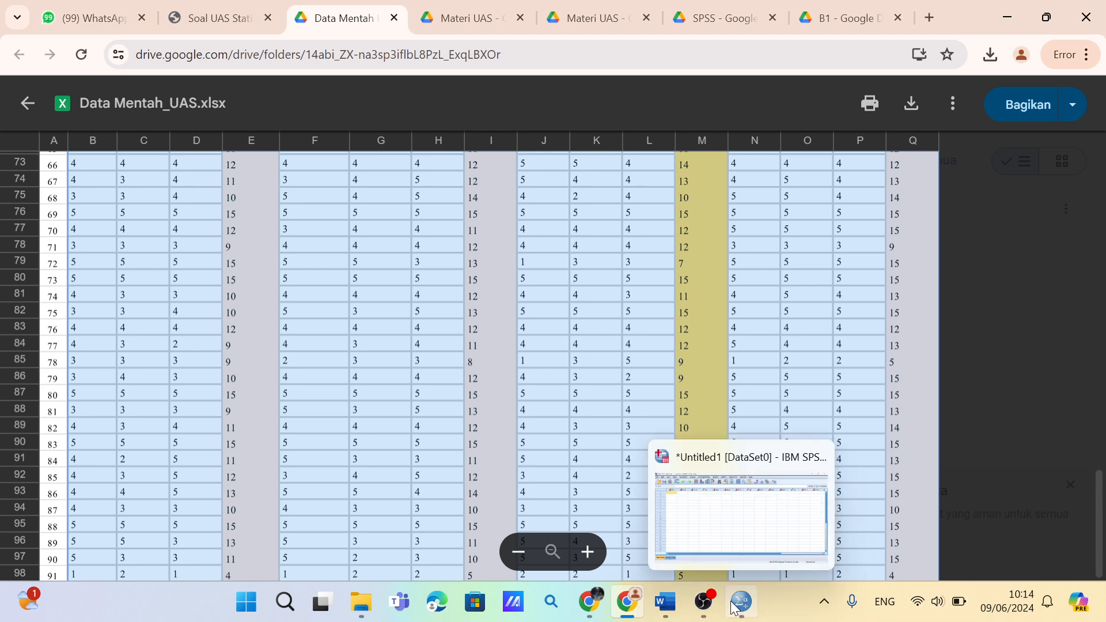
{"action": "left_click", "coordinate": [720, 537]}
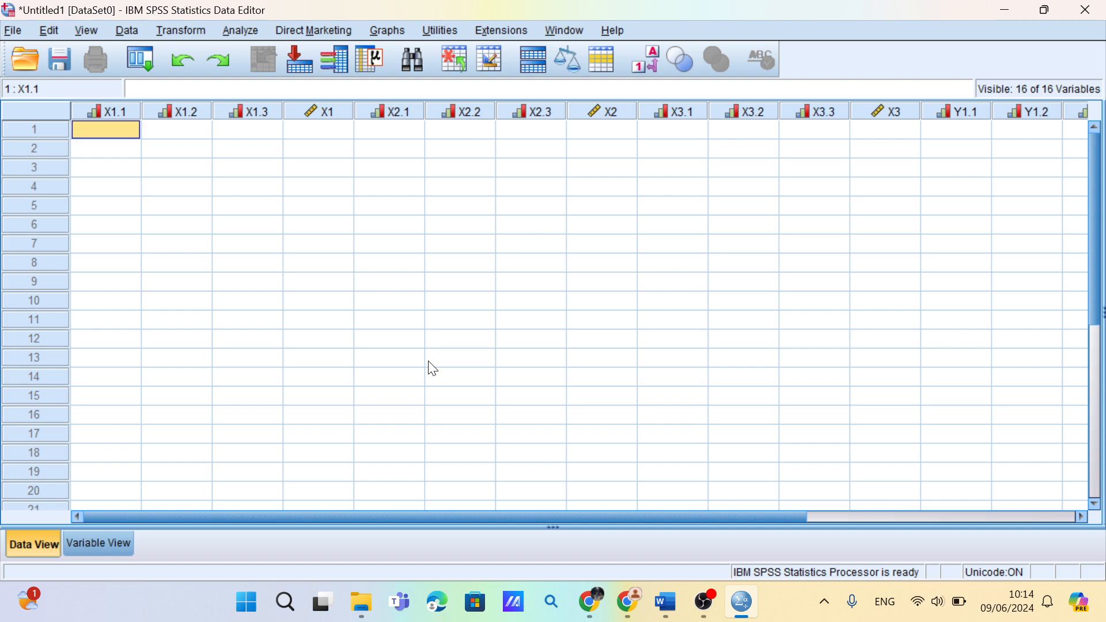
{"action": "key", "text": "ctrl+v"}
Check the pasted responses of all variables down to the last case
{"action": "scroll", "coordinate": [433, 368], "scroll_direction": "down", "scroll_amount": 9}
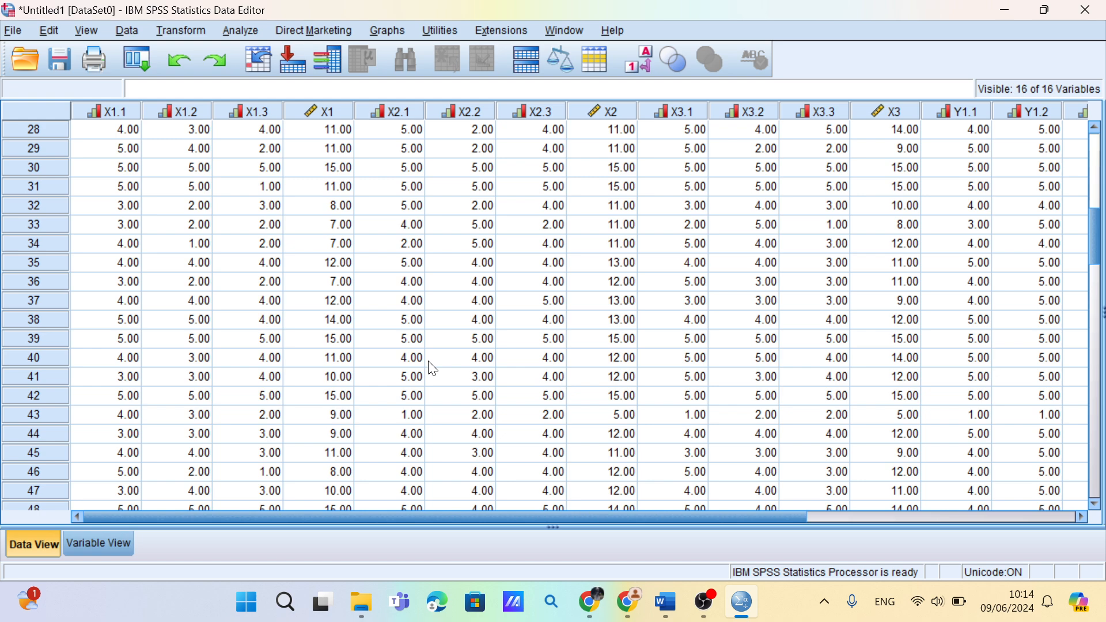
{"action": "scroll", "coordinate": [433, 368], "scroll_direction": "down", "scroll_amount": 12}
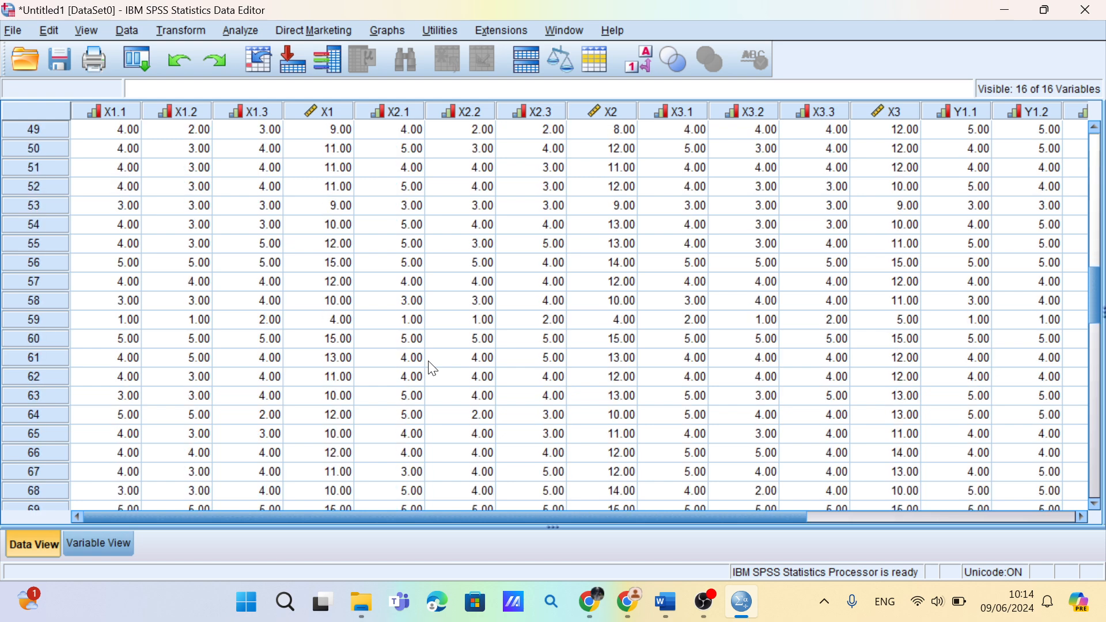
{"action": "scroll", "coordinate": [433, 369], "scroll_direction": "down", "scroll_amount": 4}
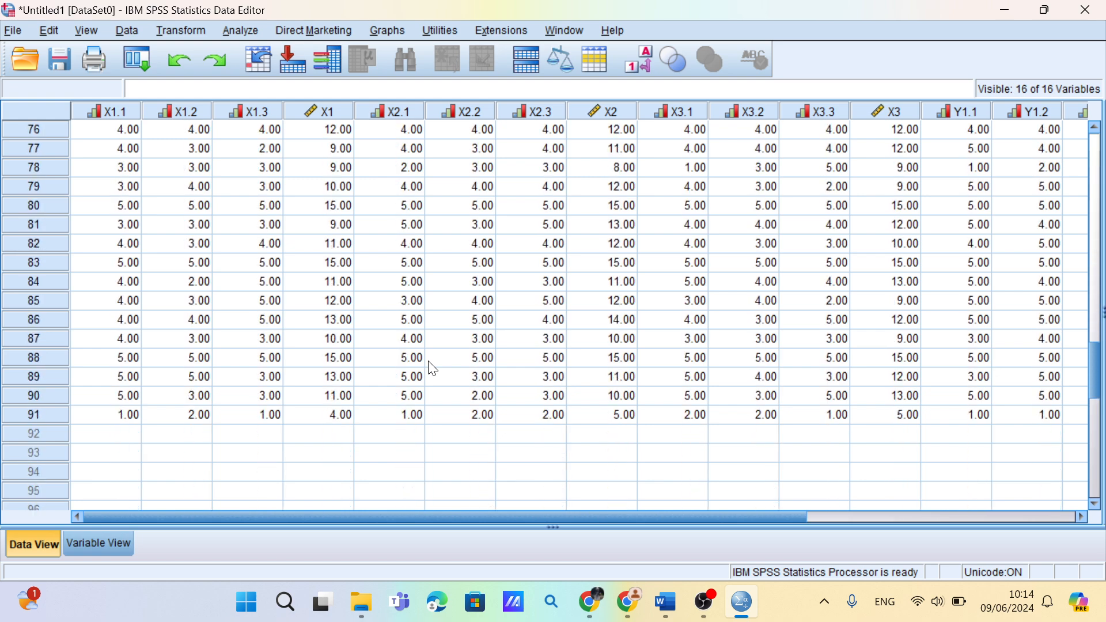
{"action": "scroll", "coordinate": [433, 369], "scroll_direction": "down", "scroll_amount": 2}
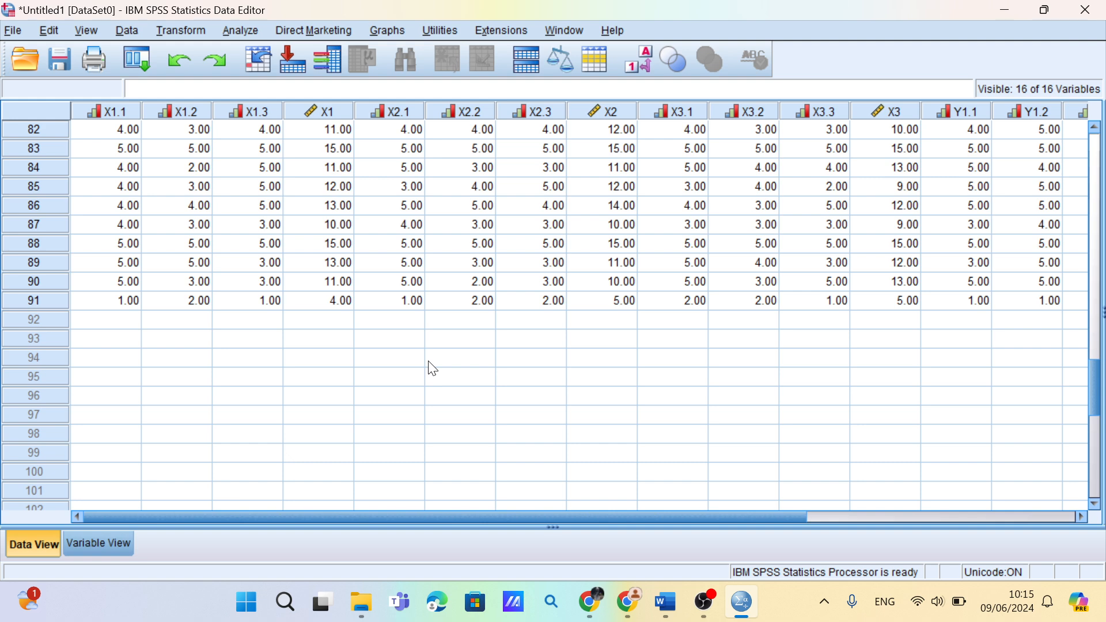
{"action": "scroll", "coordinate": [433, 369], "scroll_direction": "up", "scroll_amount": 1}
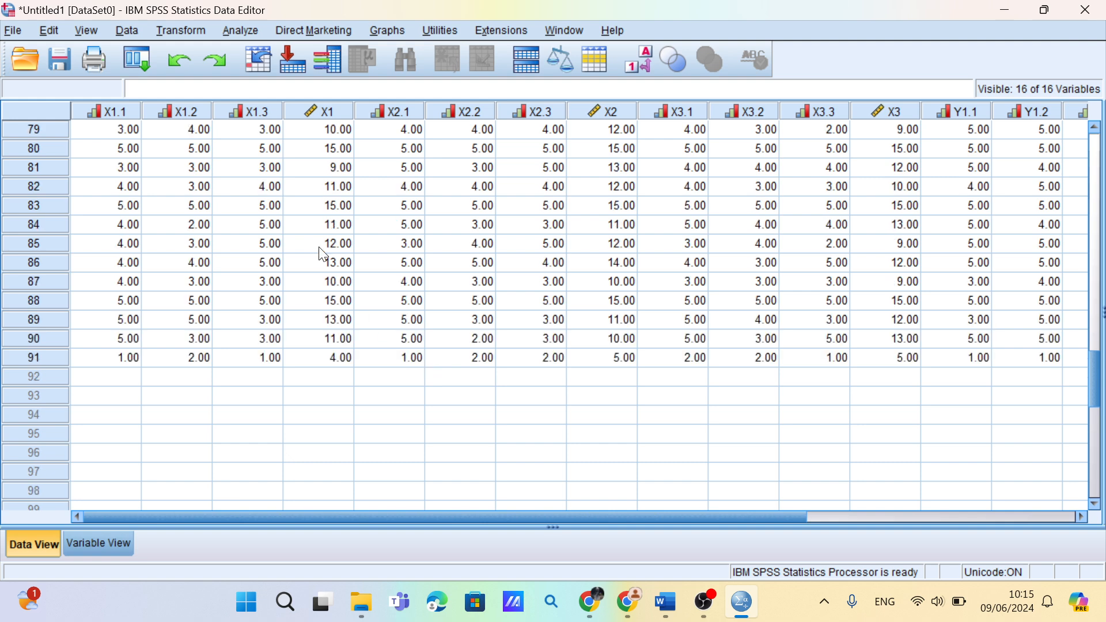
{"action": "scroll", "coordinate": [320, 255], "scroll_direction": "up", "scroll_amount": 2}
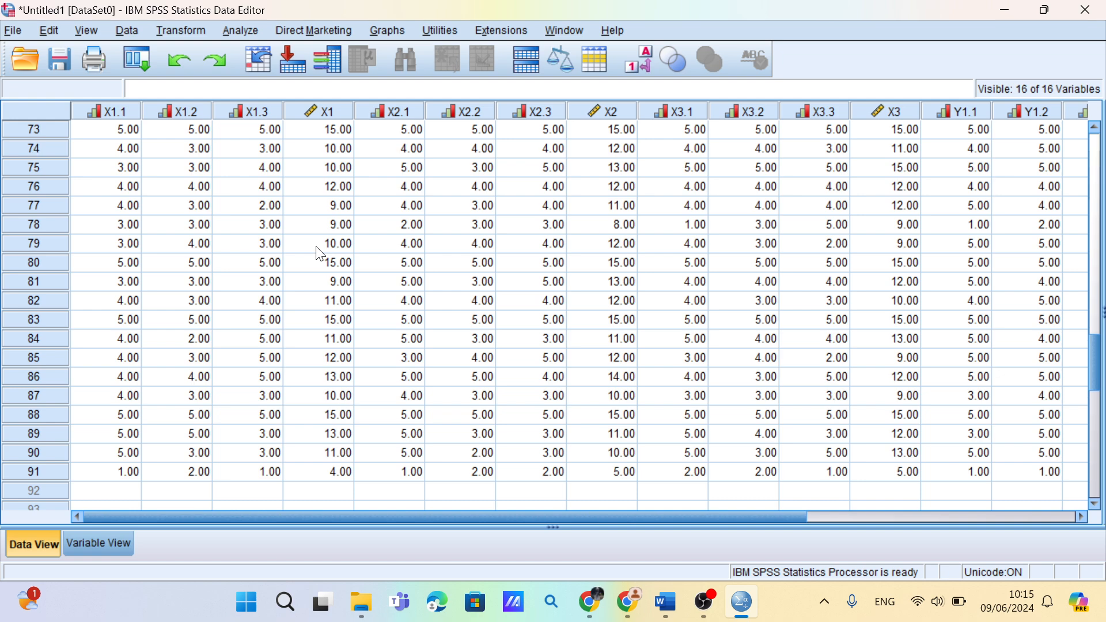
{"action": "left_click", "coordinate": [266, 154]}
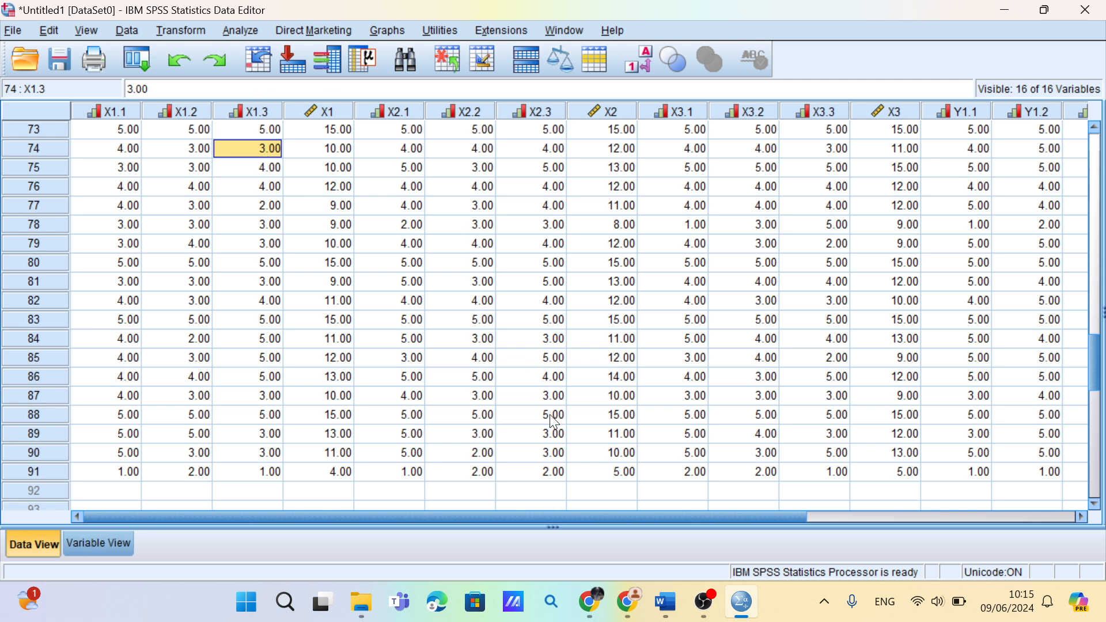
Switch to the Soal UAS Statistik Sosial PDF in Chrome and review which analyses the assignment requires
{"action": "mouse_move", "coordinate": [675, 613]}
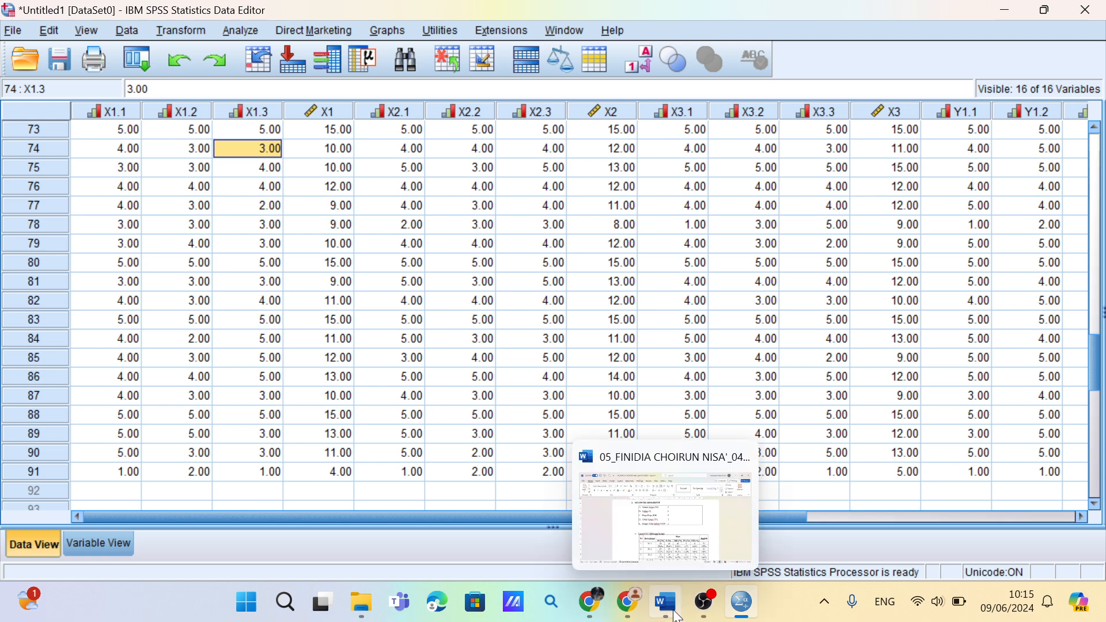
{"action": "mouse_move", "coordinate": [678, 523]}
{"action": "mouse_move", "coordinate": [628, 605]}
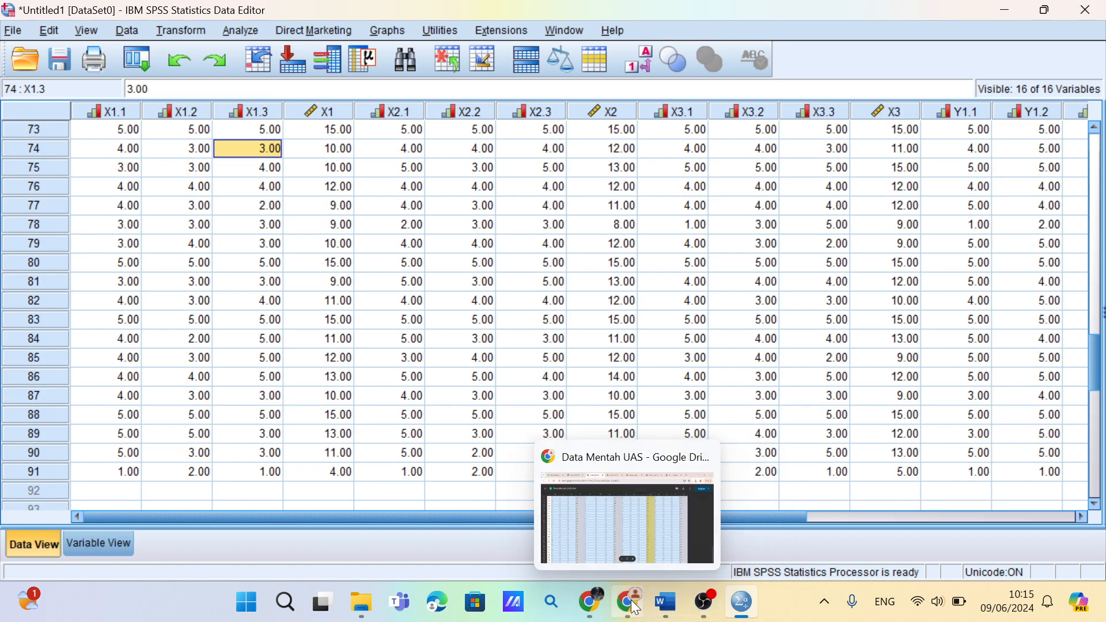
{"action": "left_click", "coordinate": [625, 515]}
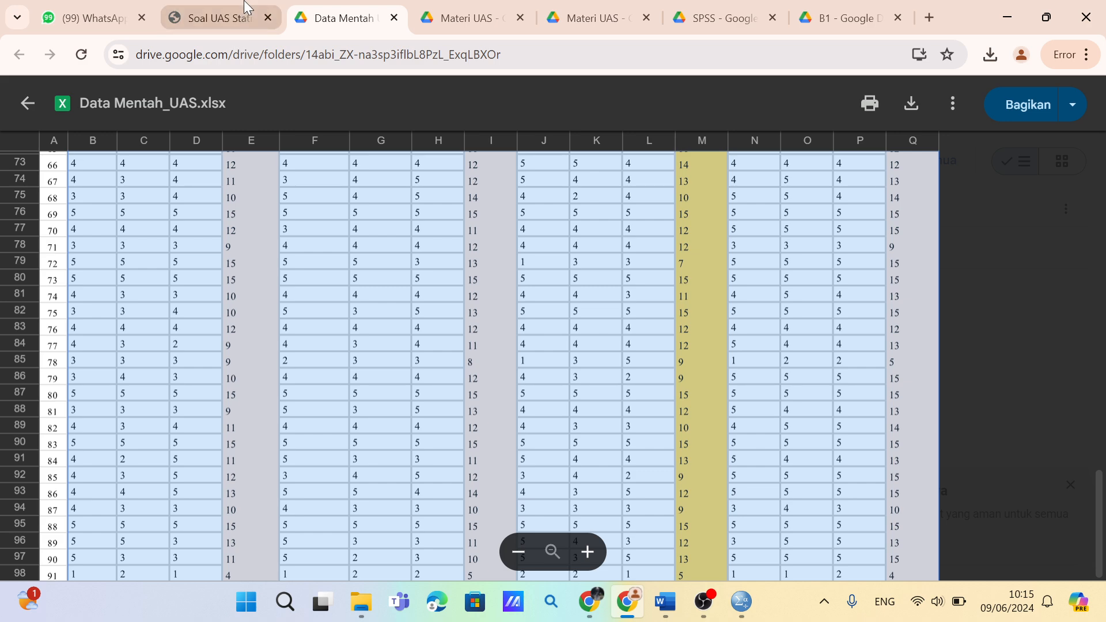
{"action": "left_click", "coordinate": [219, 18]}
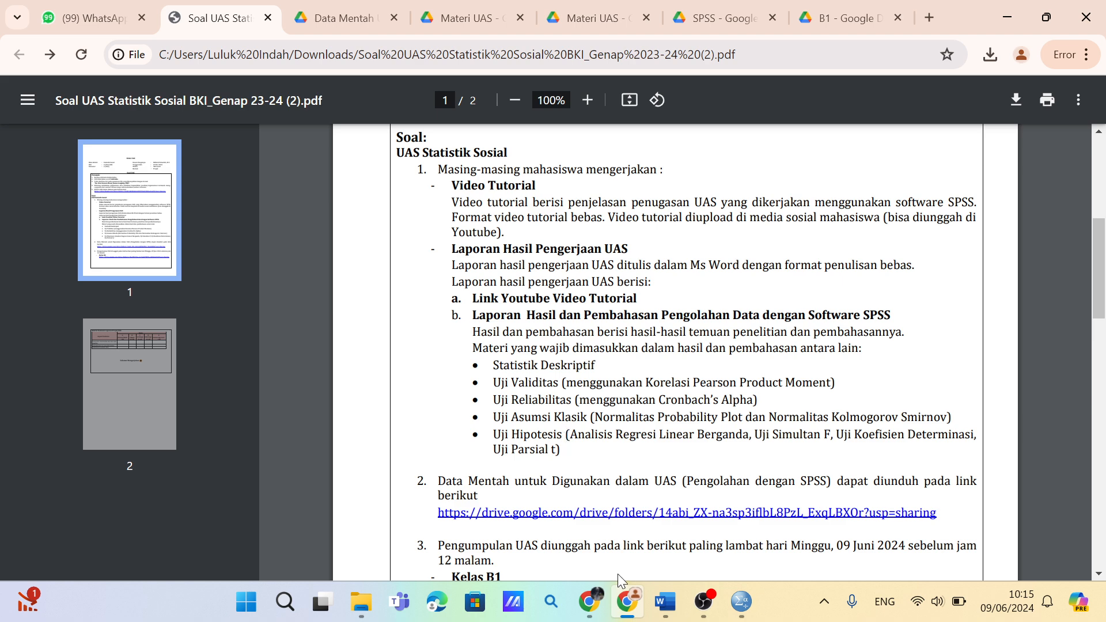
Switch back to SPSS and start a Frequencies analysis with the items X1.1, X1.2 and X1.3 as variables
{"action": "left_click", "coordinate": [741, 615]}
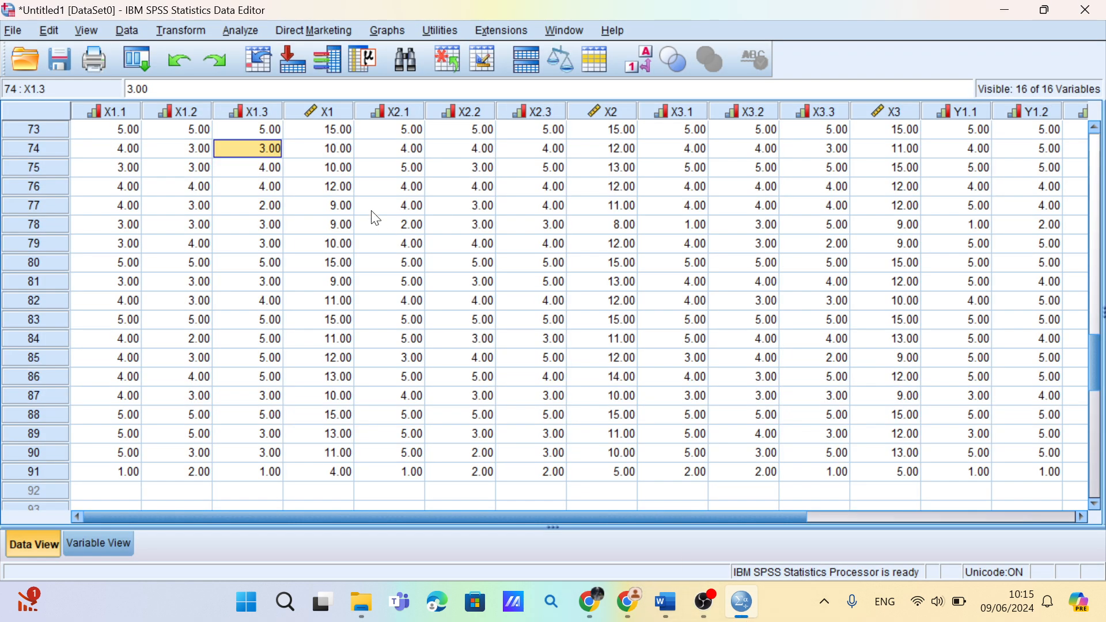
{"action": "left_click", "coordinate": [235, 34]}
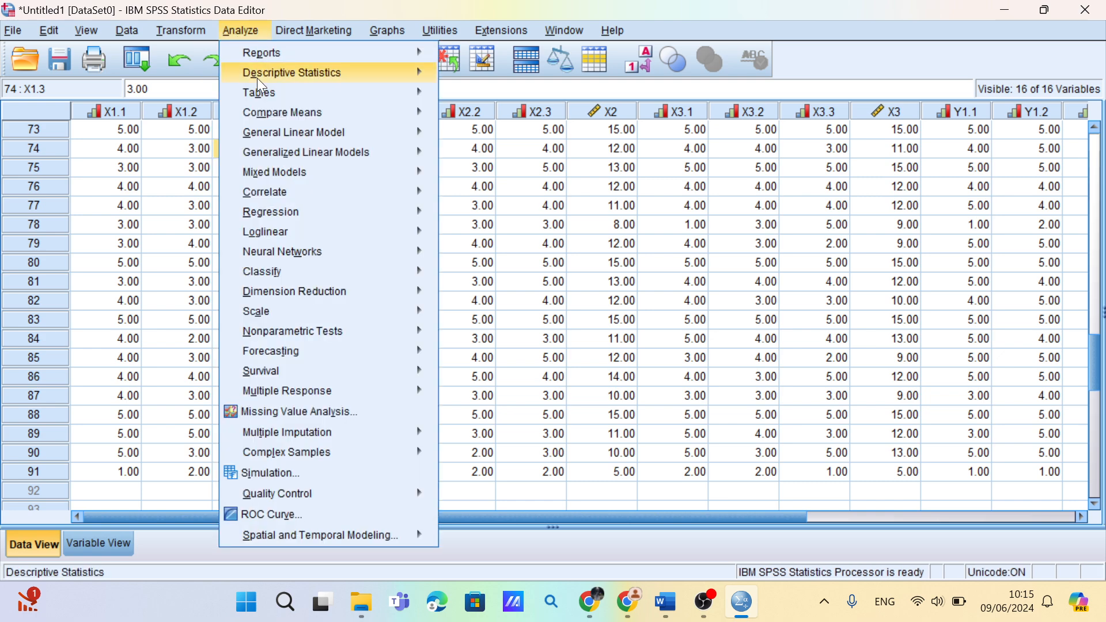
{"action": "mouse_move", "coordinate": [337, 276]}
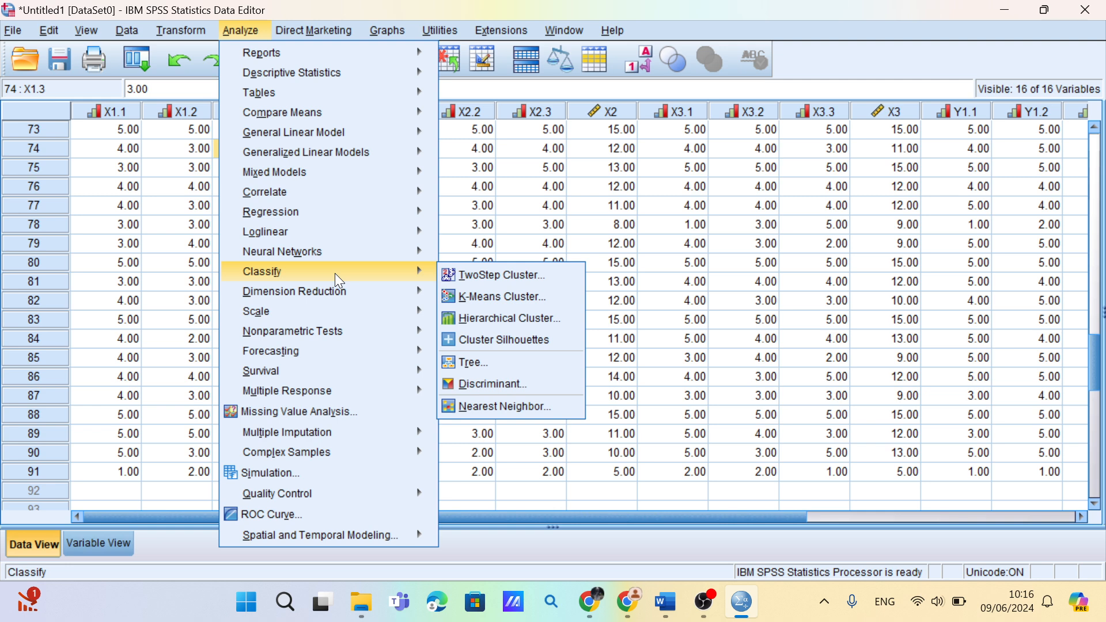
{"action": "mouse_move", "coordinate": [350, 151]}
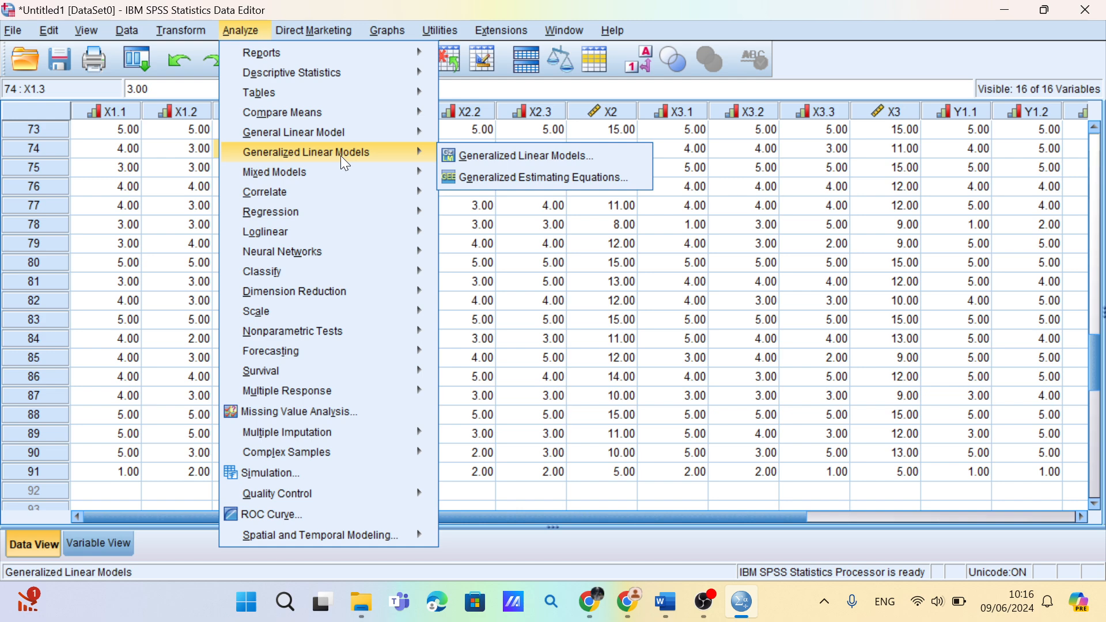
{"action": "mouse_move", "coordinate": [337, 74]}
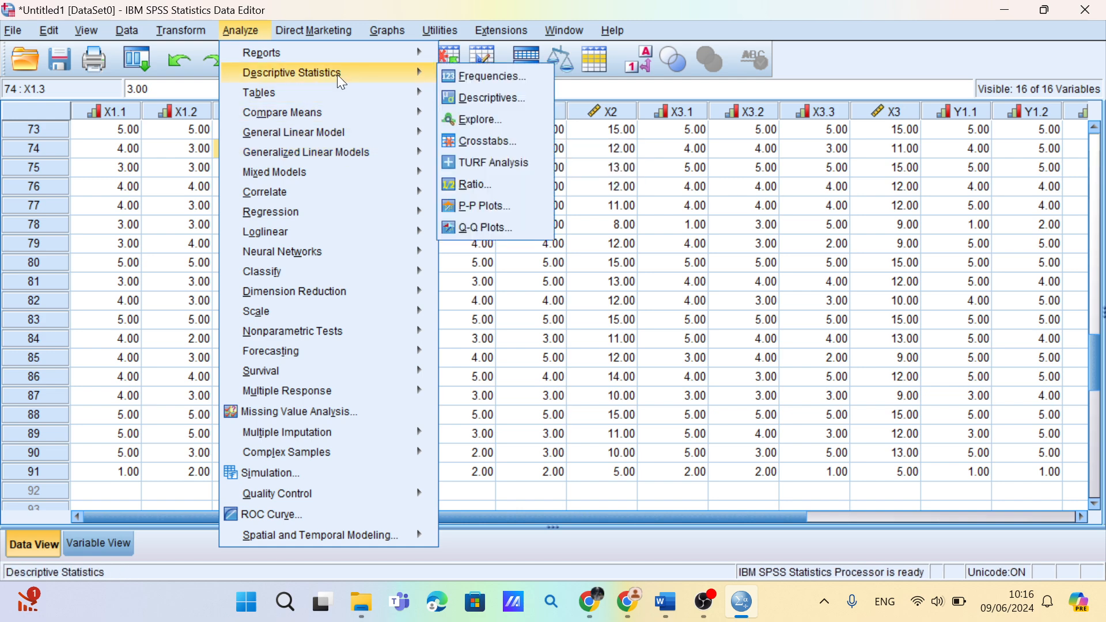
{"action": "left_click", "coordinate": [485, 77]}
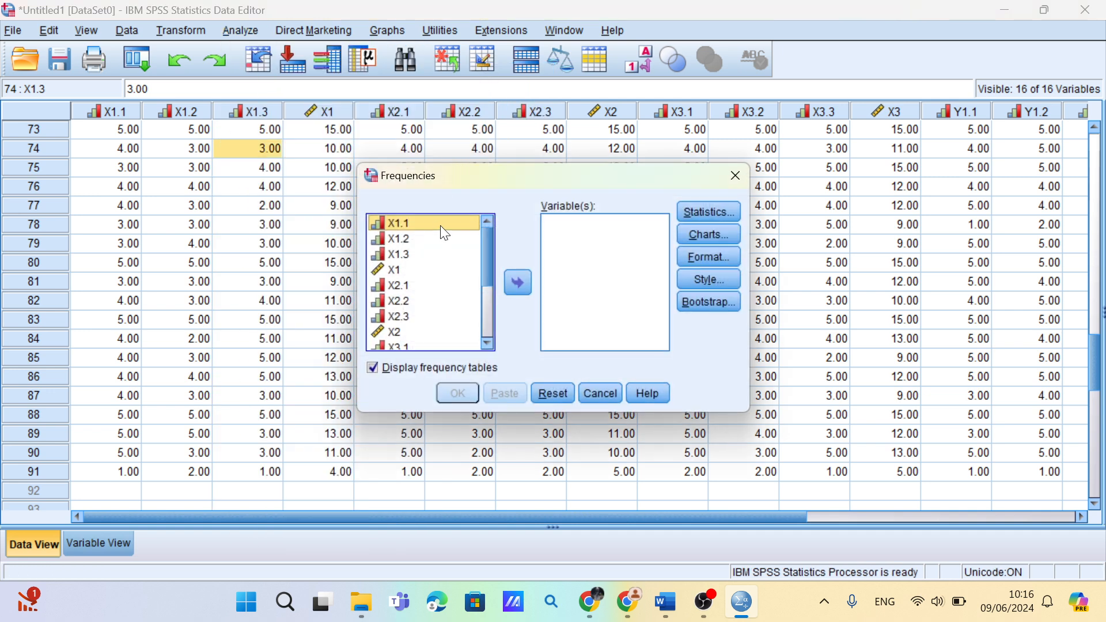
{"action": "left_click", "coordinate": [519, 283]}
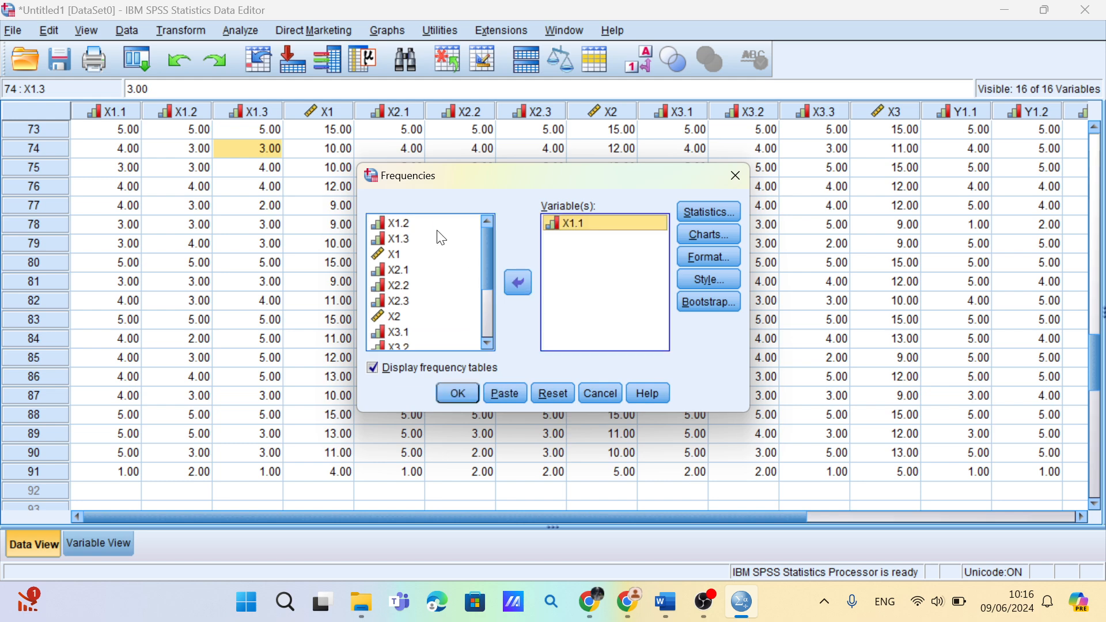
{"action": "left_click", "coordinate": [430, 227]}
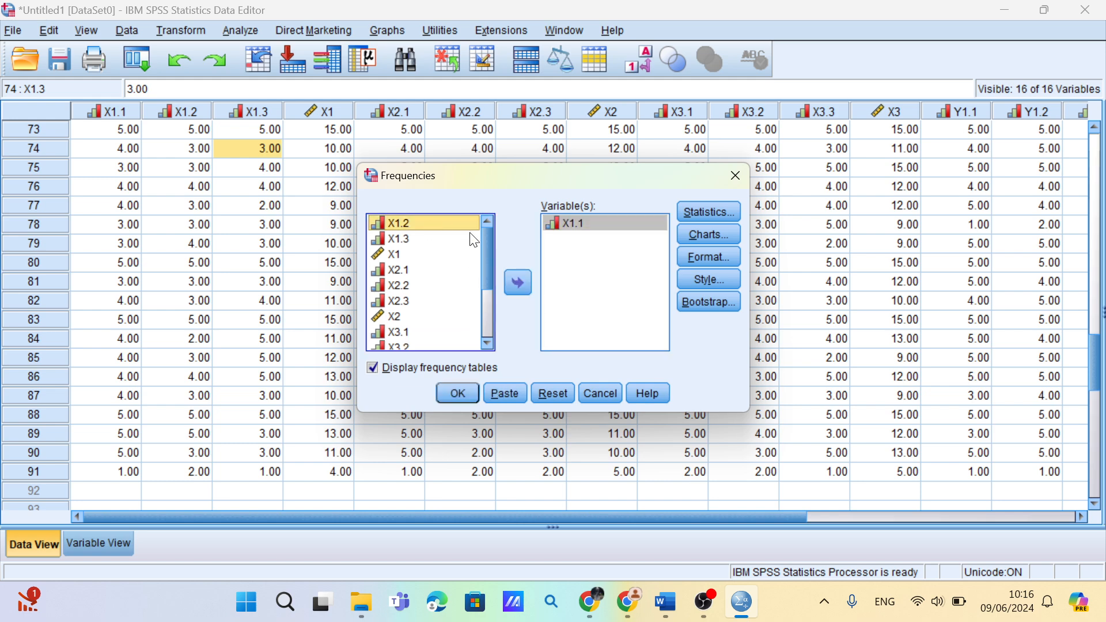
{"action": "left_click", "coordinate": [530, 279]}
{"action": "left_click", "coordinate": [431, 224]}
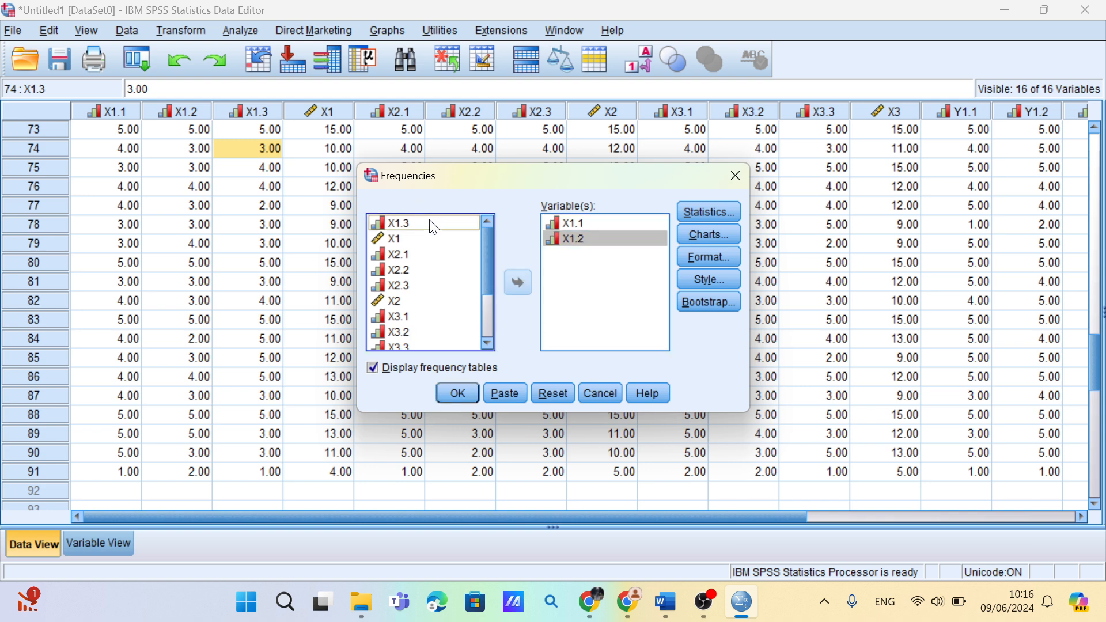
{"action": "left_click", "coordinate": [512, 286]}
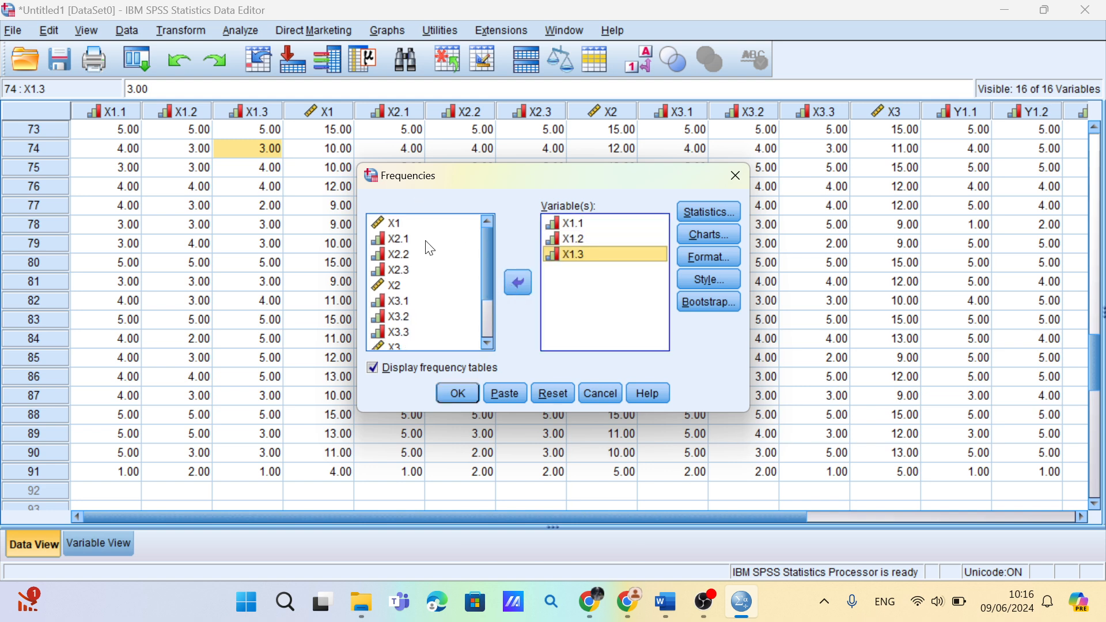
Add the items X2.1, X2.2 and X2.3 to the Frequencies variables, leaving out the X1 total
{"action": "left_click", "coordinate": [427, 240]}
{"action": "left_click", "coordinate": [513, 282]}
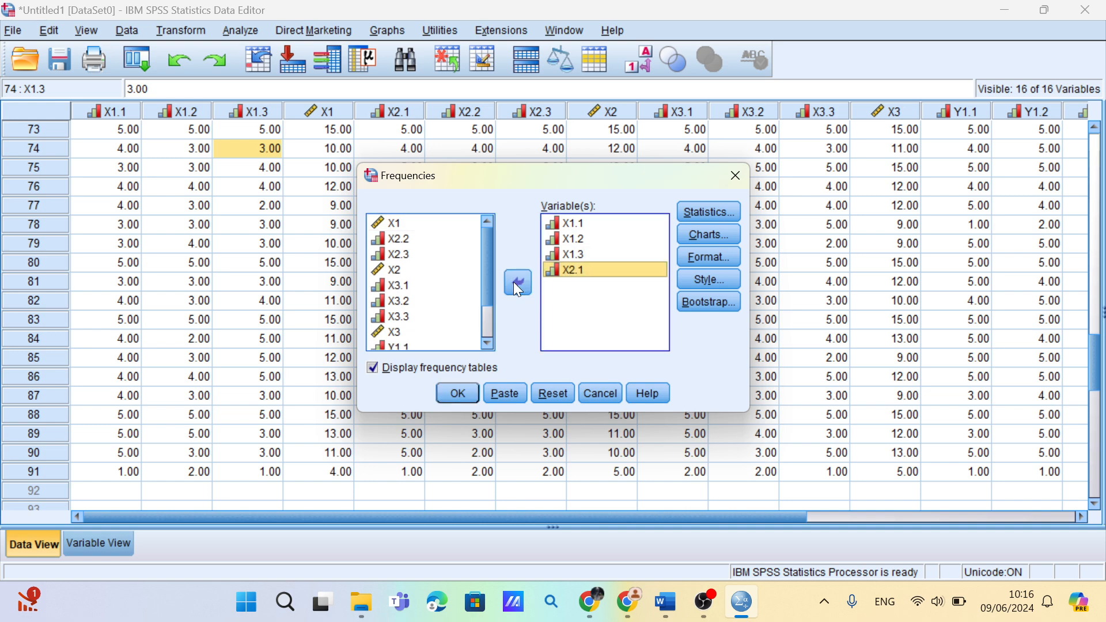
{"action": "left_click", "coordinate": [453, 241]}
{"action": "left_click", "coordinate": [514, 280]}
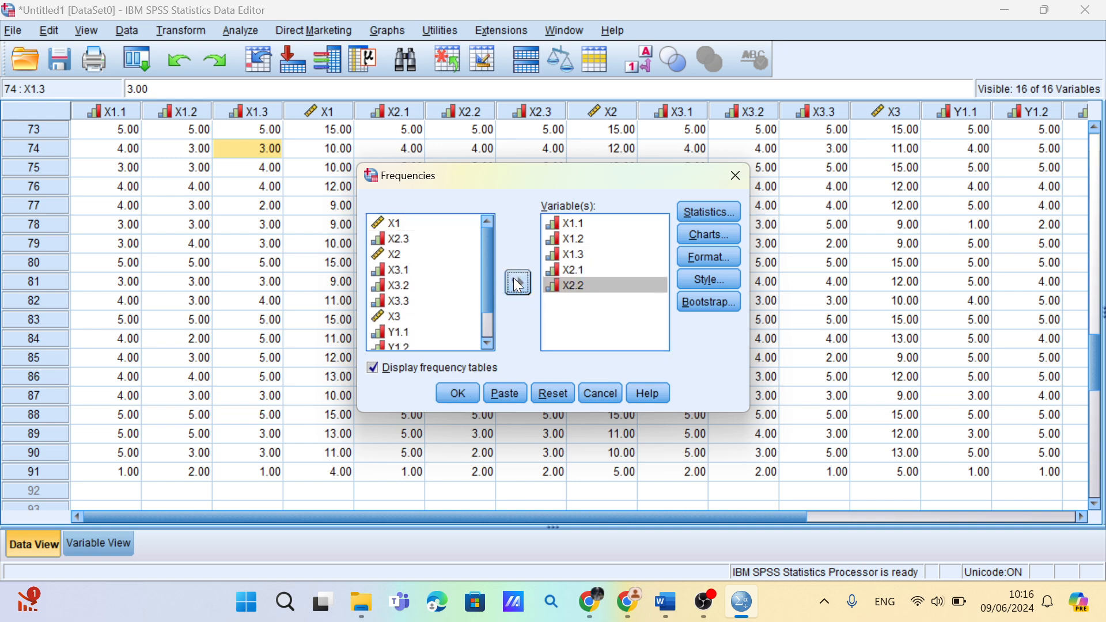
{"action": "left_click", "coordinate": [461, 241]}
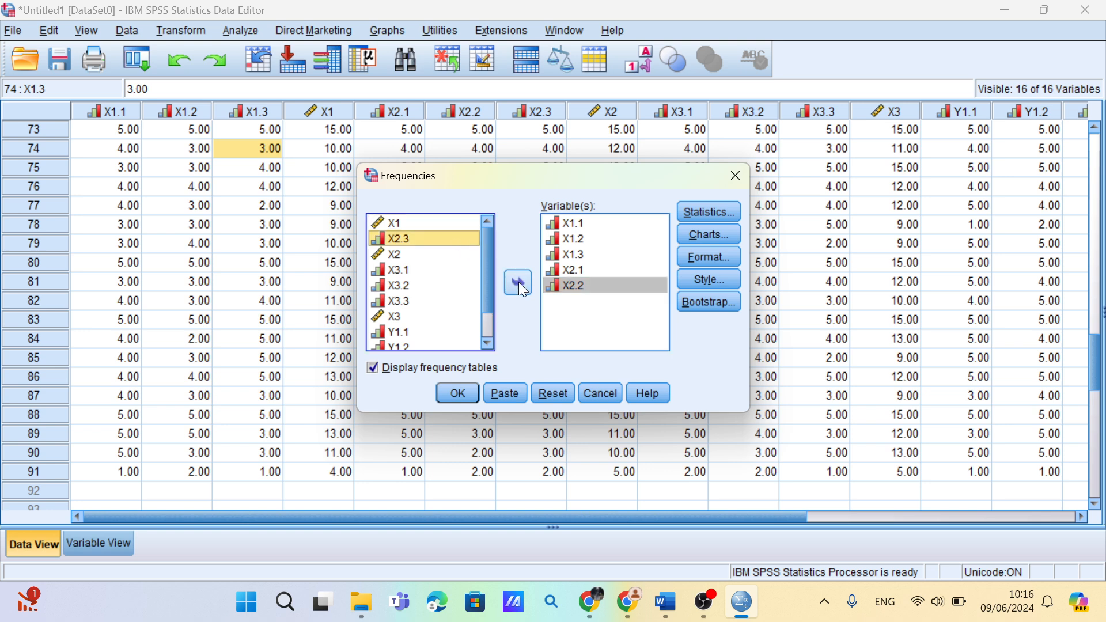
{"action": "left_click", "coordinate": [519, 281]}
Add the items X3.1, X3.2 and X3.3 to the Frequencies variables, leaving out the X2 total
{"action": "left_click", "coordinate": [445, 255]}
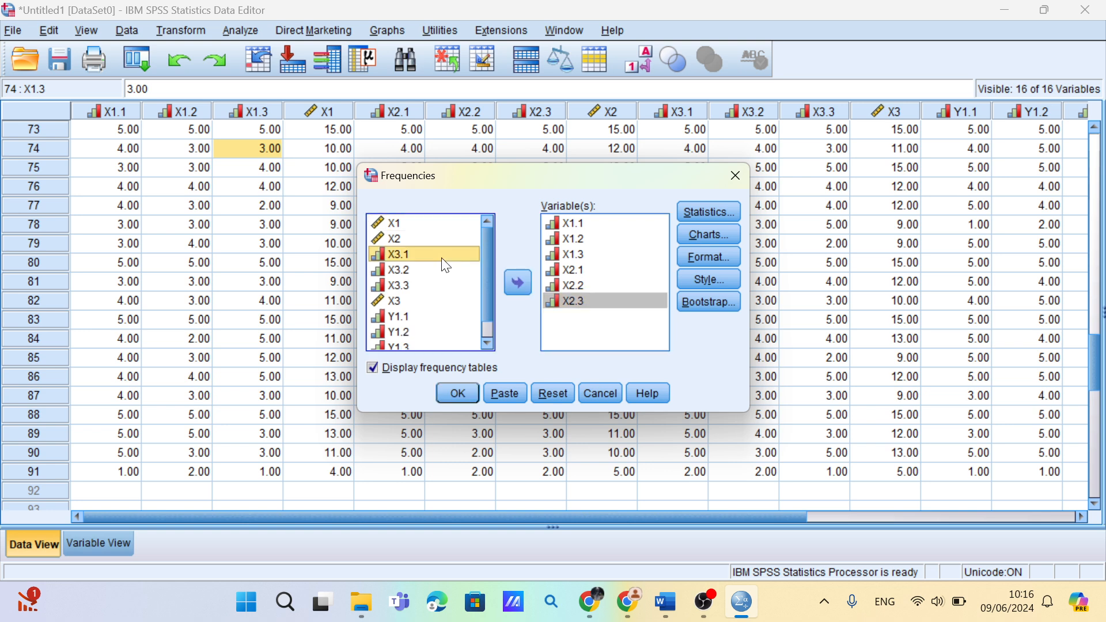
{"action": "left_click", "coordinate": [520, 283]}
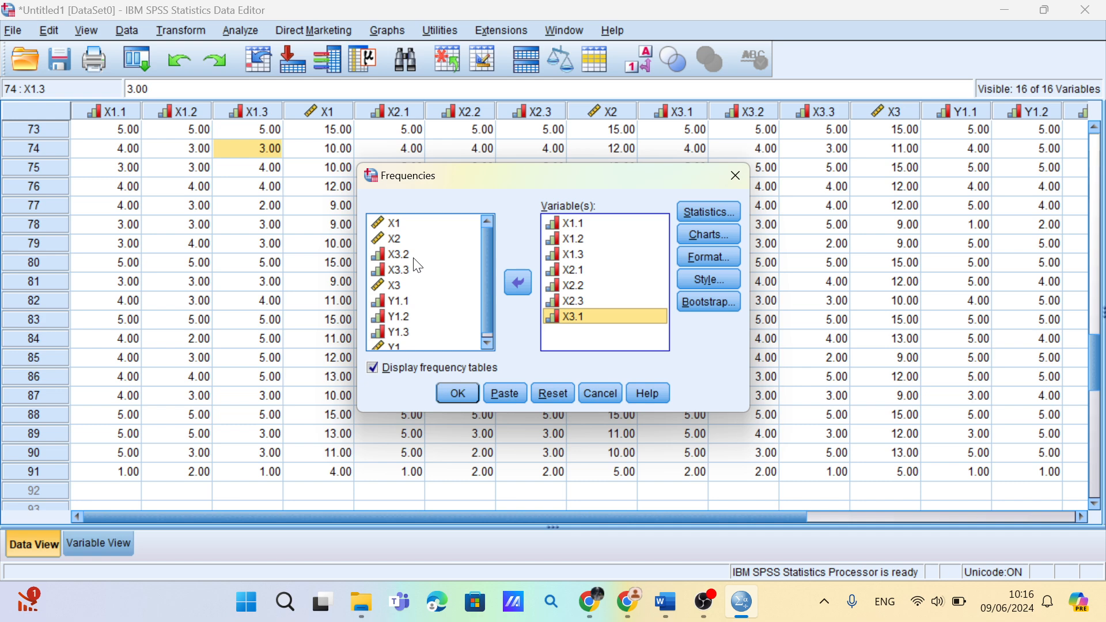
{"action": "left_click", "coordinate": [415, 256]}
{"action": "left_click", "coordinate": [513, 280]}
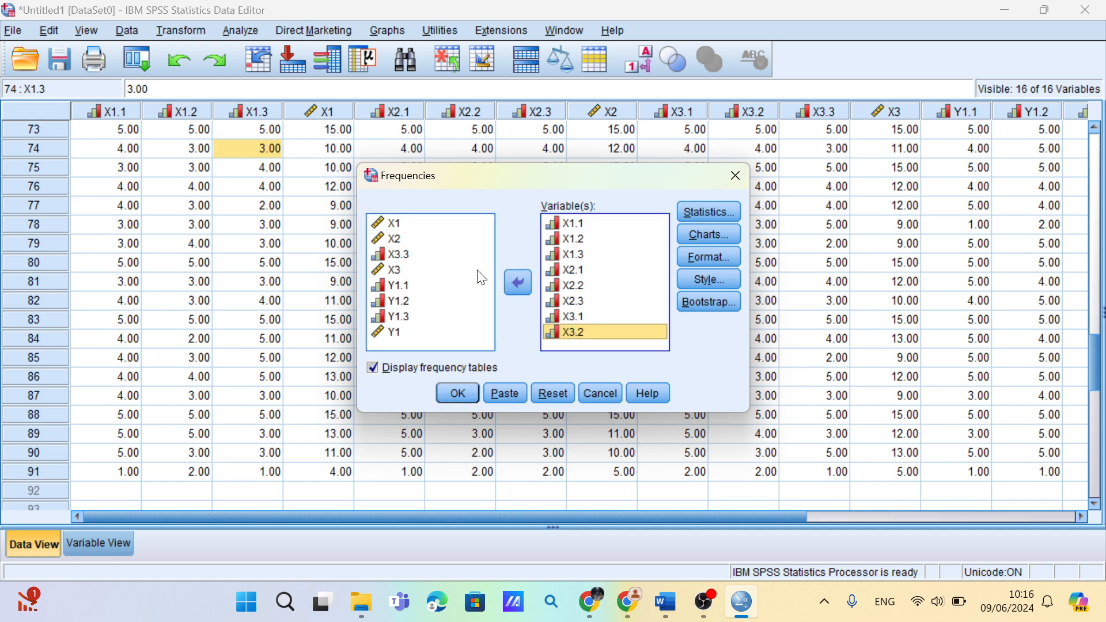
{"action": "left_click", "coordinate": [461, 260]}
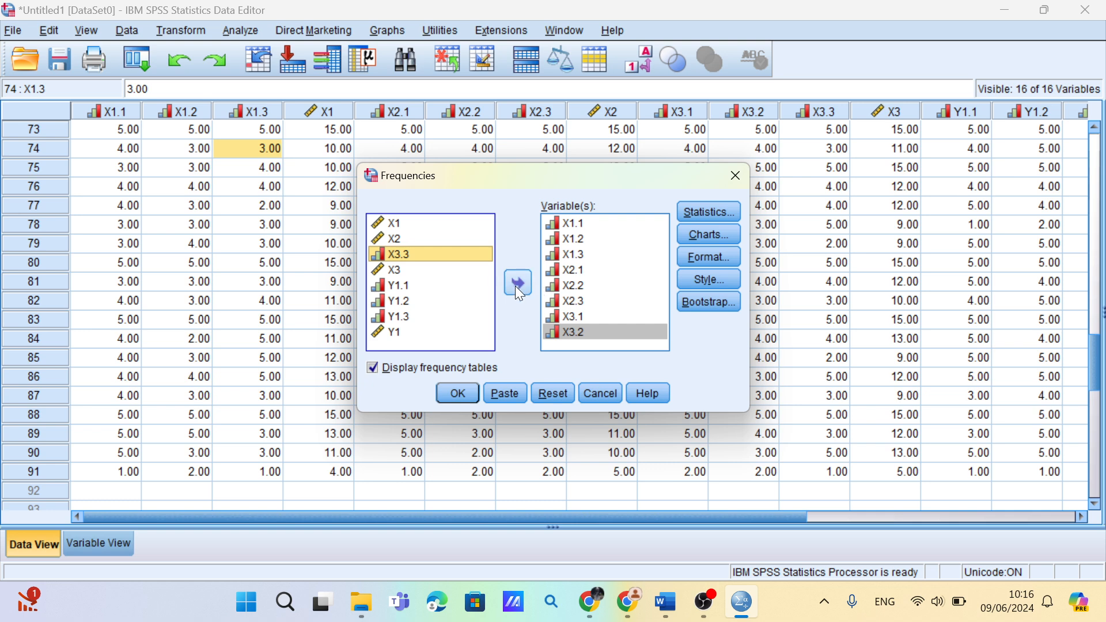
{"action": "left_click", "coordinate": [517, 283]}
Add the items Y1.1, Y1.2 and Y1.3 to the Frequencies variables and run the analysis with frequency tables displayed
{"action": "left_click", "coordinate": [444, 277]}
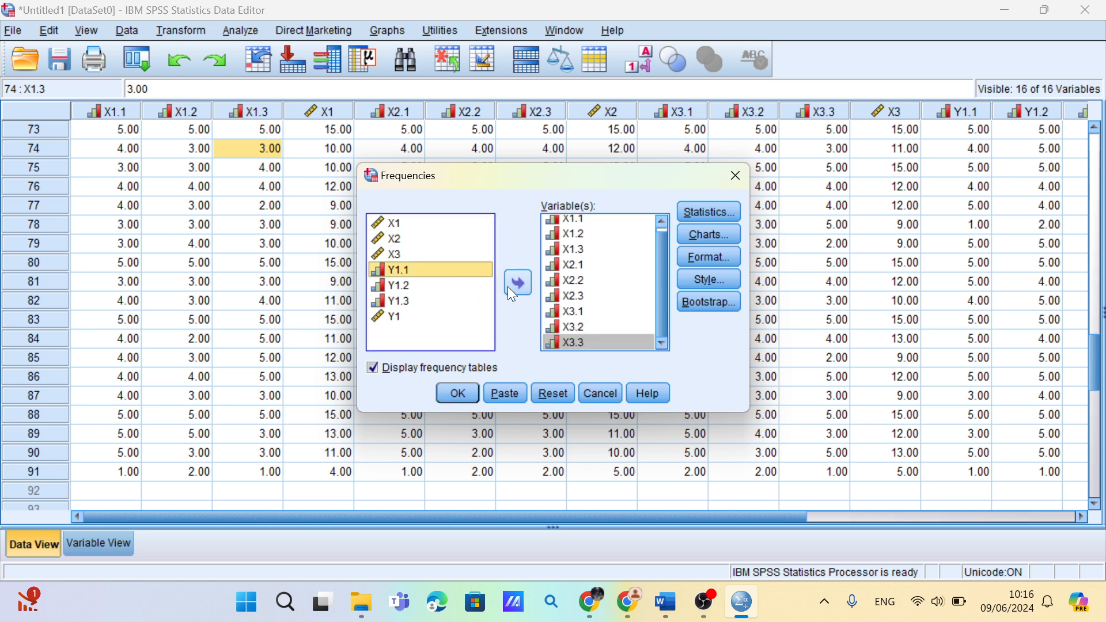
{"action": "left_click", "coordinate": [508, 285]}
{"action": "left_click", "coordinate": [460, 285]}
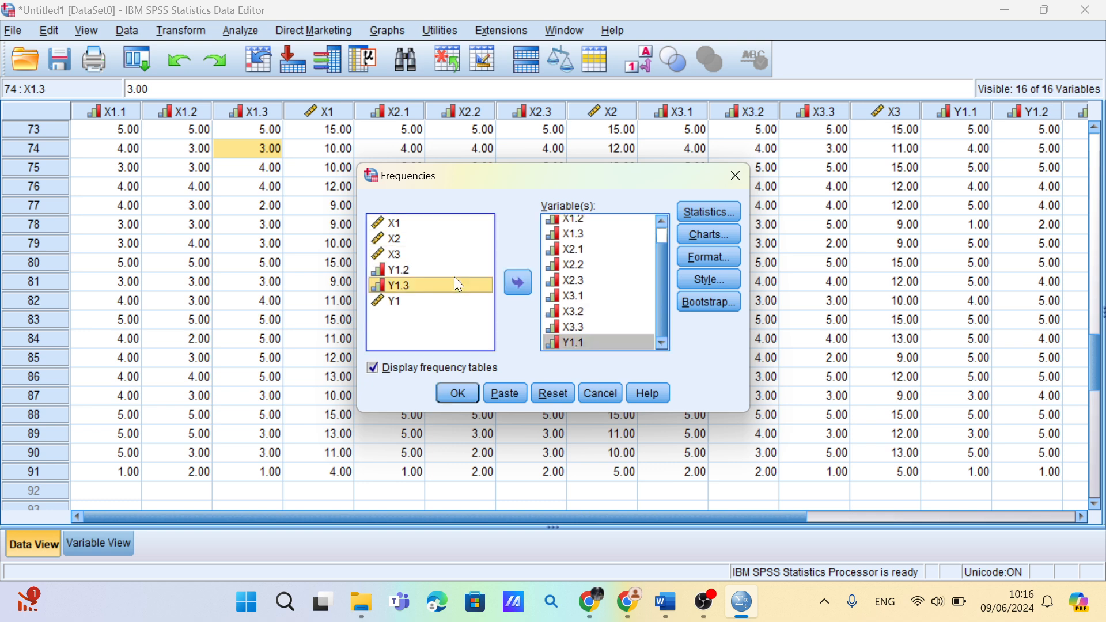
{"action": "left_click", "coordinate": [468, 270]}
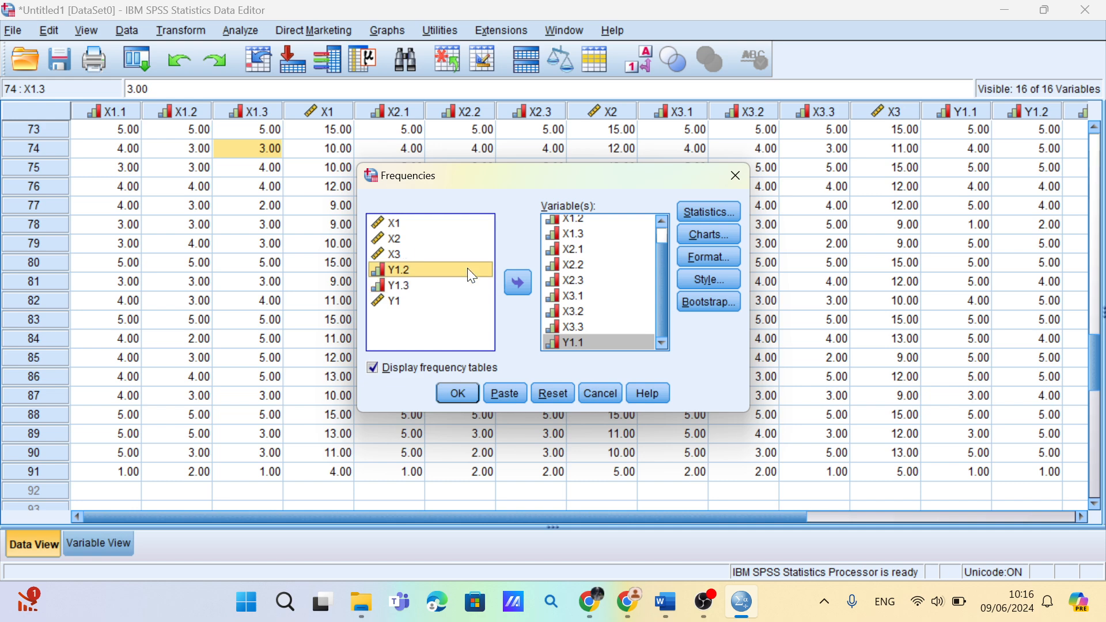
{"action": "left_click", "coordinate": [507, 282]}
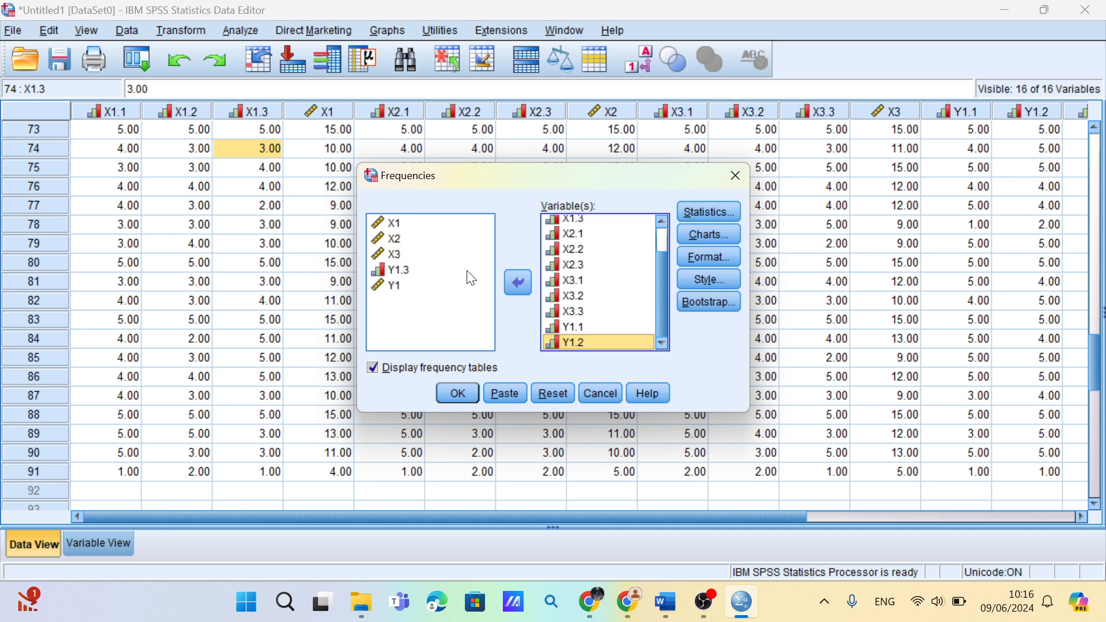
{"action": "left_click", "coordinate": [472, 271]}
{"action": "left_click", "coordinate": [518, 284]}
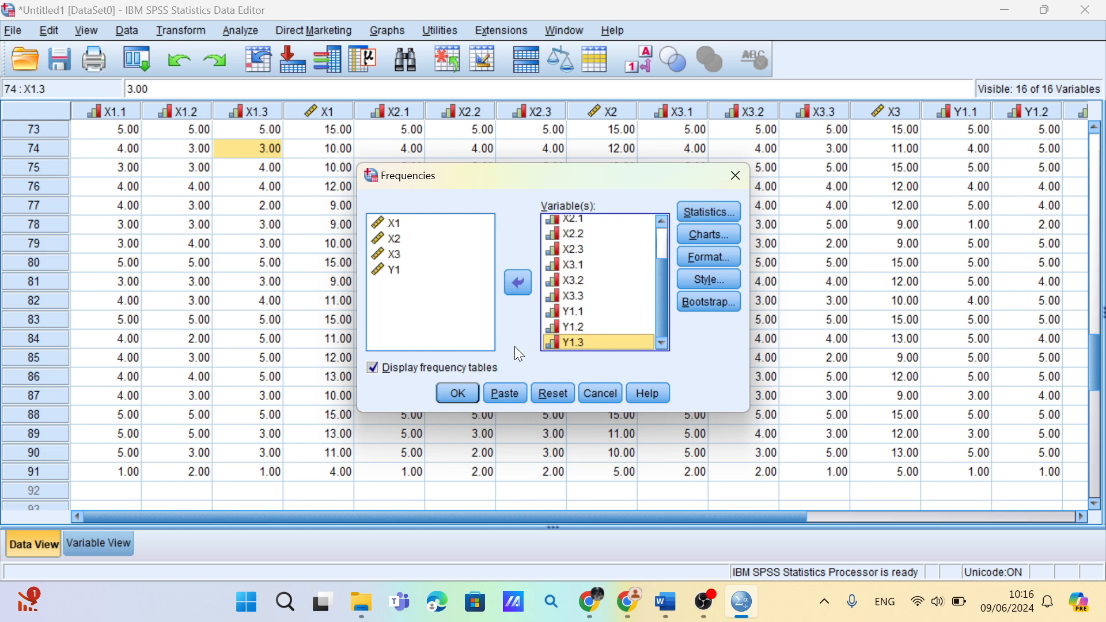
{"action": "left_click", "coordinate": [461, 393]}
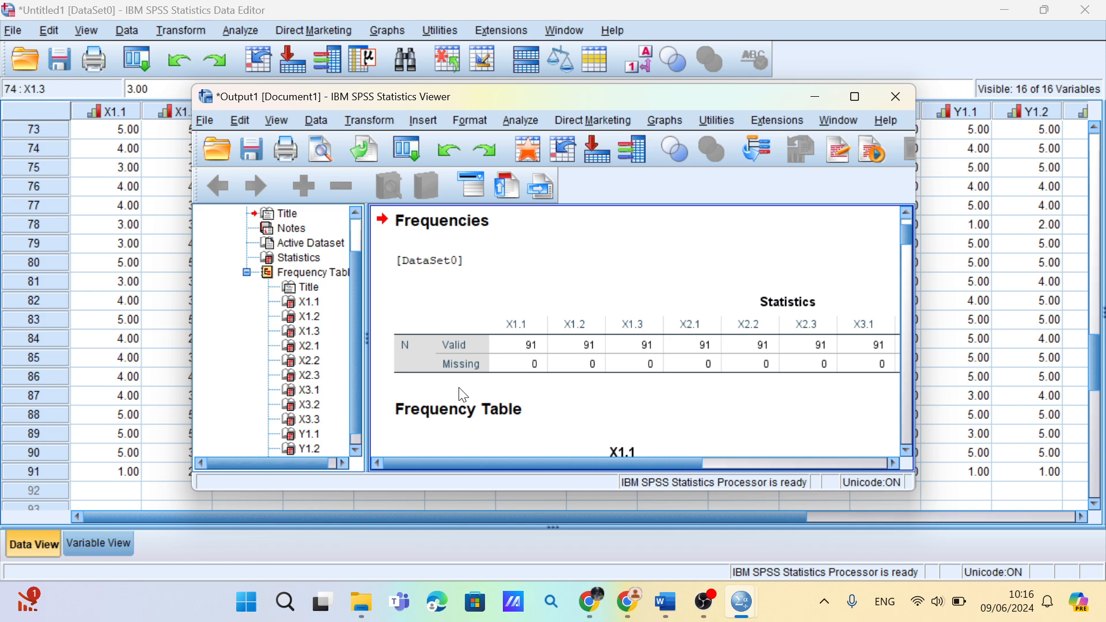
Review the frequency tables of all items from X1.1 to Y1.3 in the output
{"action": "scroll", "coordinate": [557, 386], "scroll_direction": "down", "scroll_amount": 3}
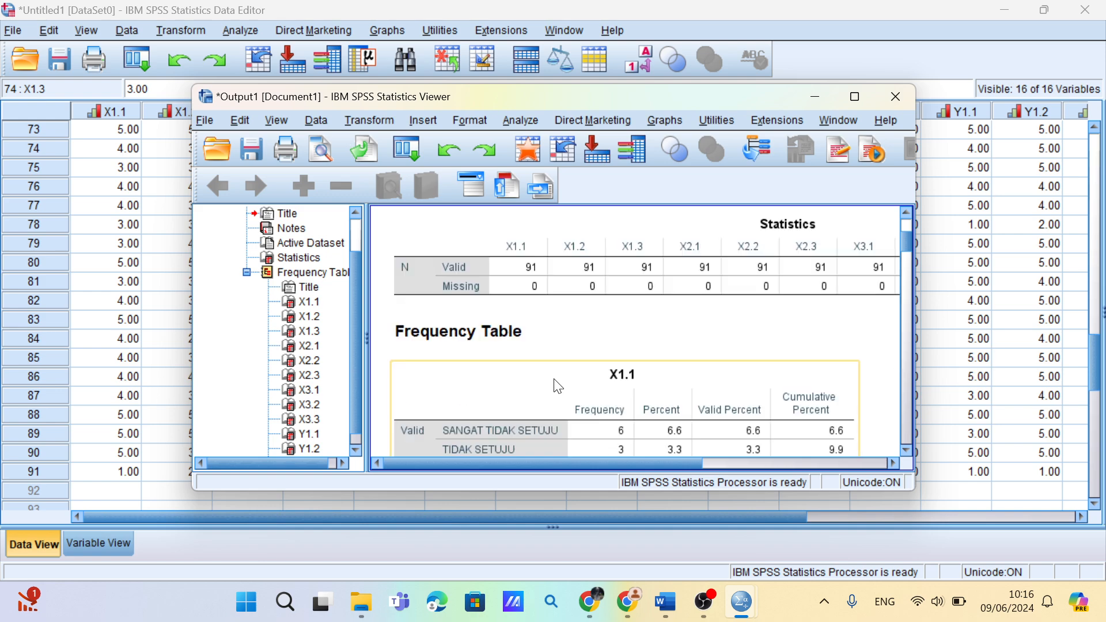
{"action": "scroll", "coordinate": [558, 386], "scroll_direction": "down", "scroll_amount": 3}
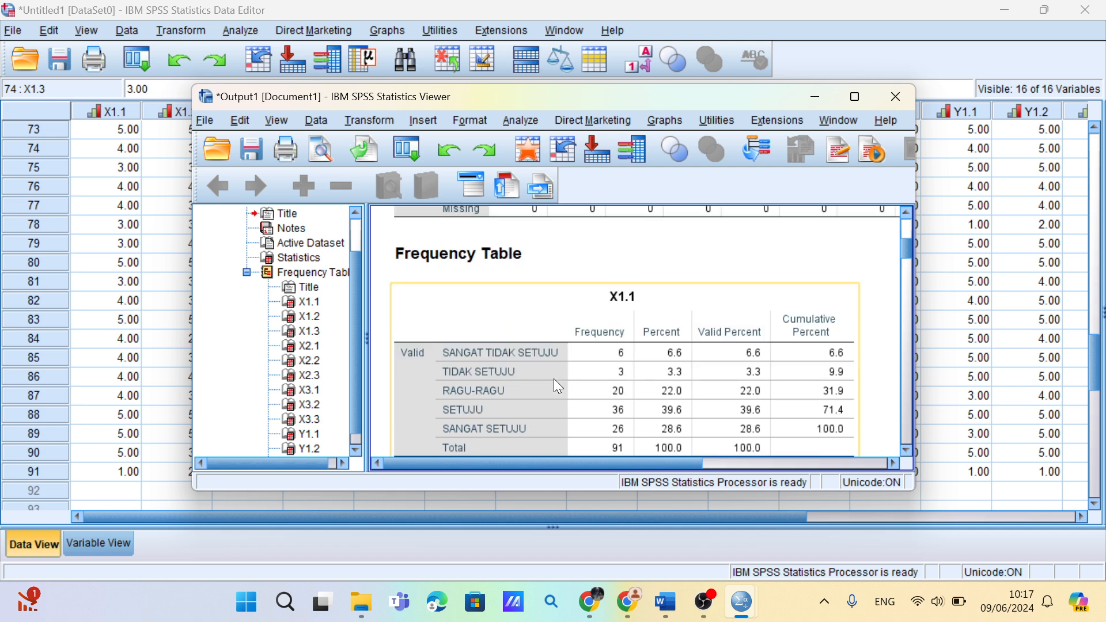
{"action": "scroll", "coordinate": [557, 385], "scroll_direction": "down", "scroll_amount": 9}
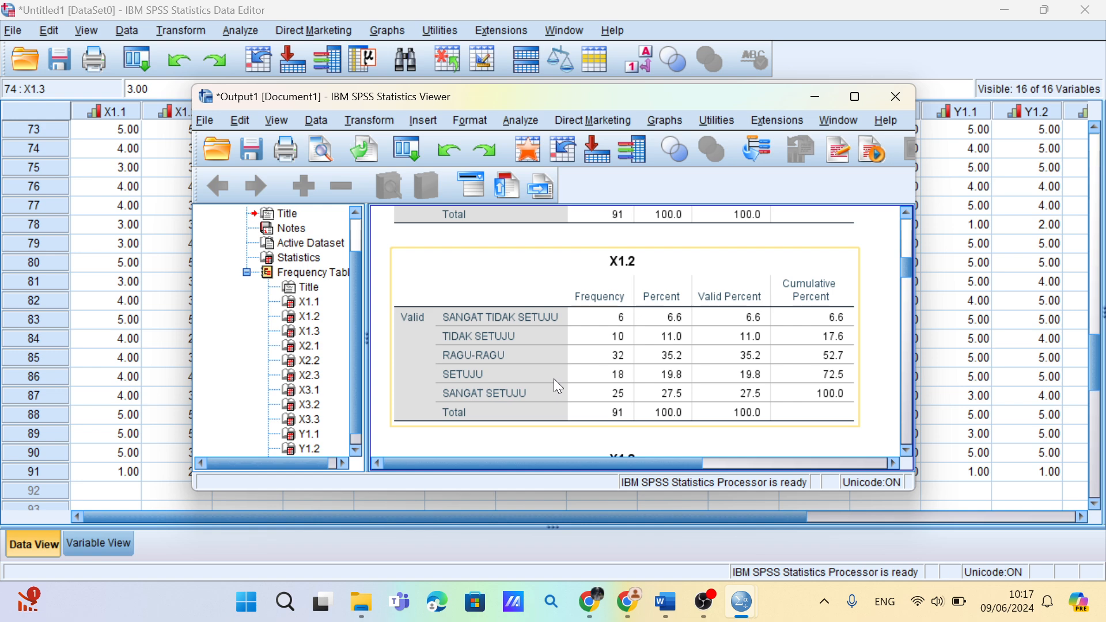
{"action": "scroll", "coordinate": [557, 385], "scroll_direction": "down", "scroll_amount": 3}
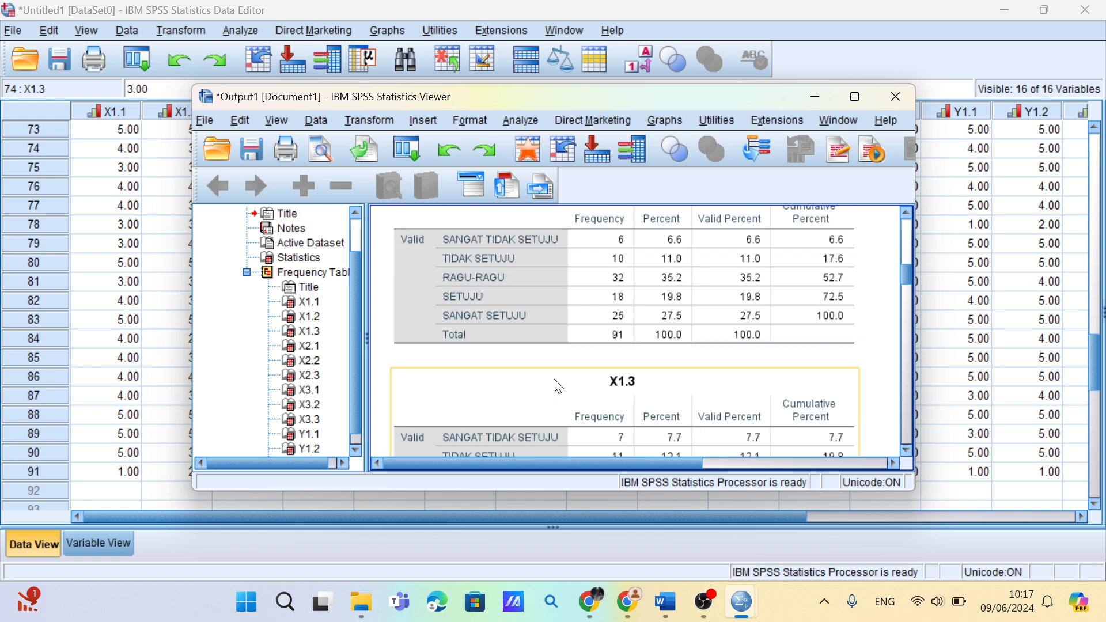
{"action": "scroll", "coordinate": [558, 386], "scroll_direction": "down", "scroll_amount": 3}
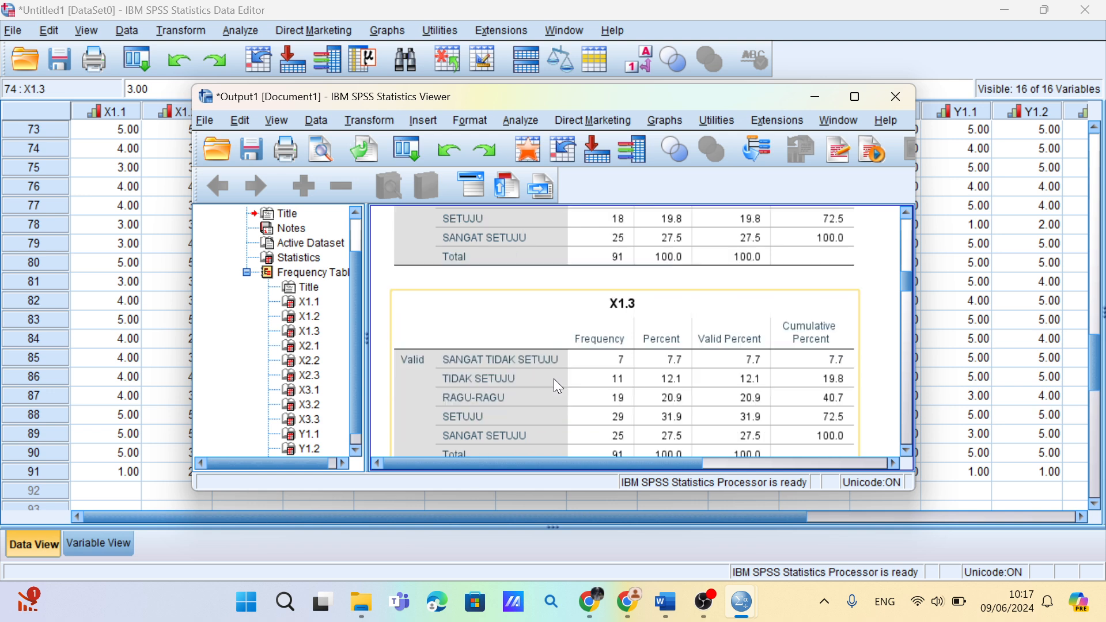
{"action": "scroll", "coordinate": [555, 378], "scroll_direction": "down", "scroll_amount": 6}
{"action": "scroll", "coordinate": [554, 378], "scroll_direction": "down", "scroll_amount": 12}
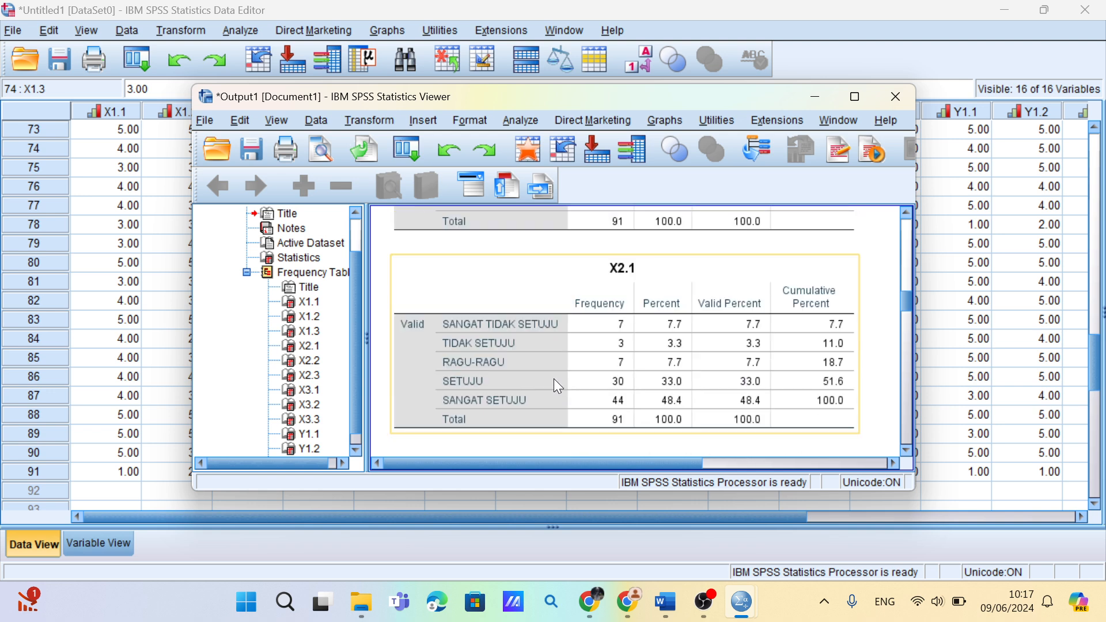
{"action": "scroll", "coordinate": [554, 378], "scroll_direction": "down", "scroll_amount": 20}
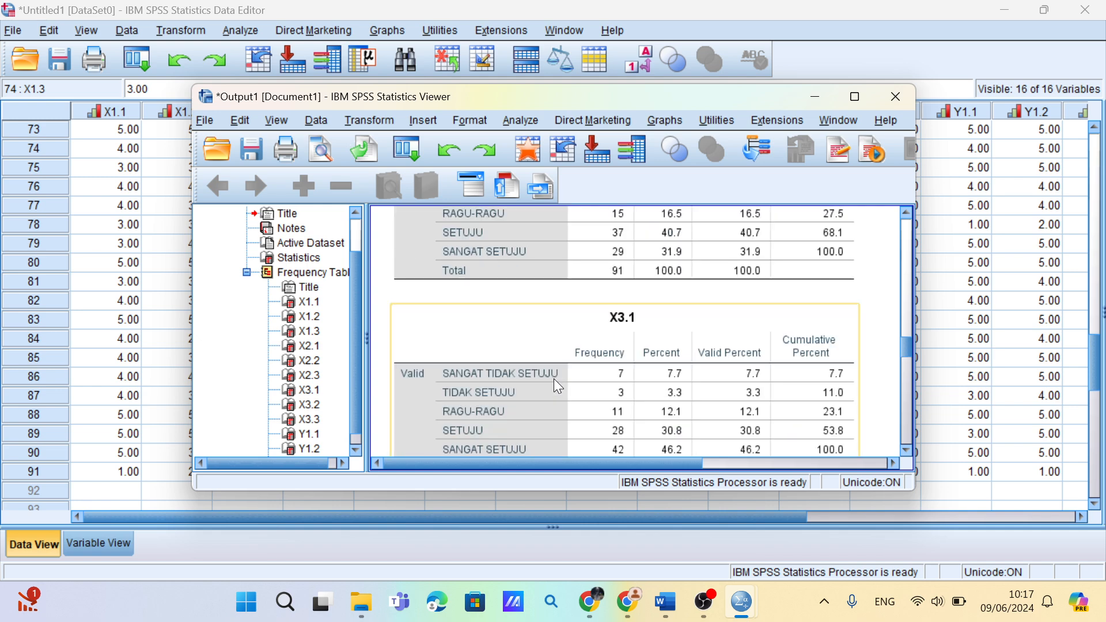
{"action": "scroll", "coordinate": [554, 379], "scroll_direction": "down", "scroll_amount": 15}
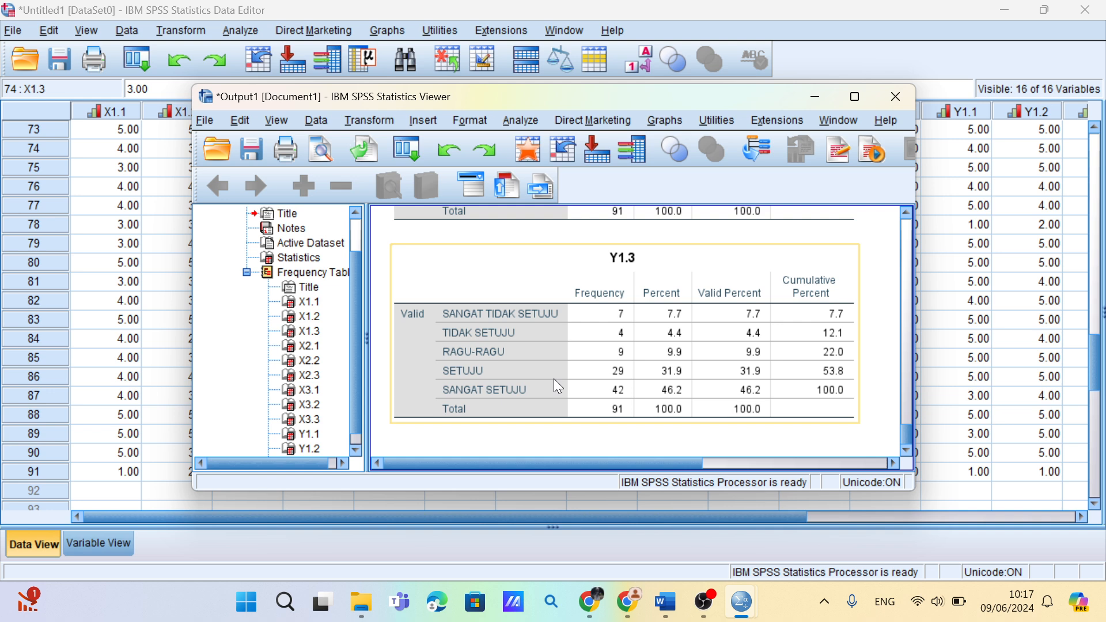
{"action": "scroll", "coordinate": [556, 386], "scroll_direction": "up", "scroll_amount": 10}
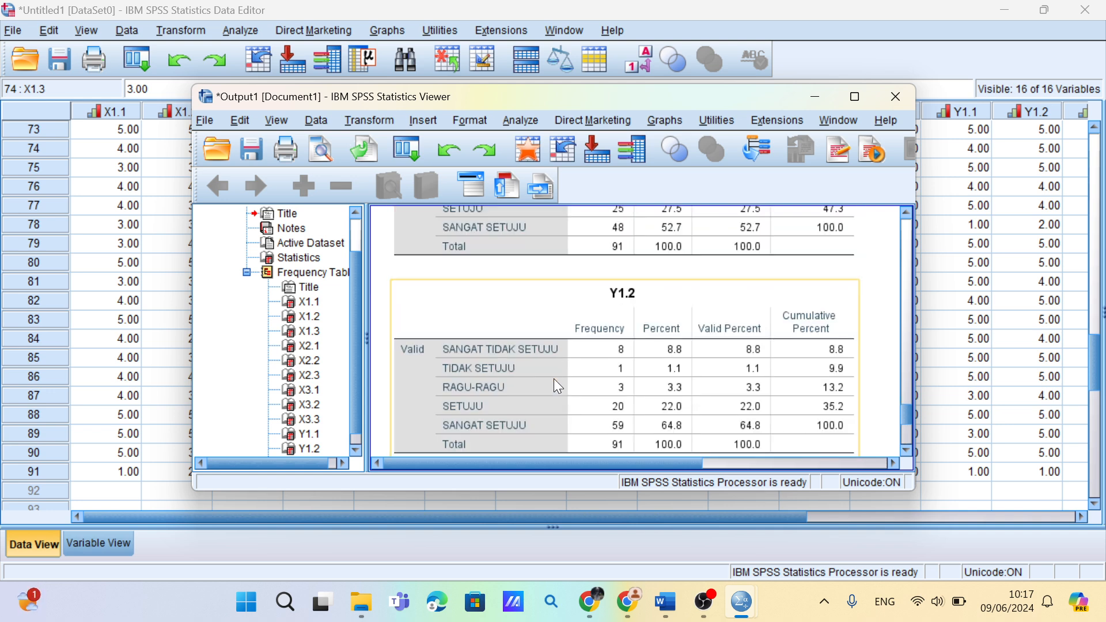
{"action": "scroll", "coordinate": [557, 386], "scroll_direction": "up", "scroll_amount": 8}
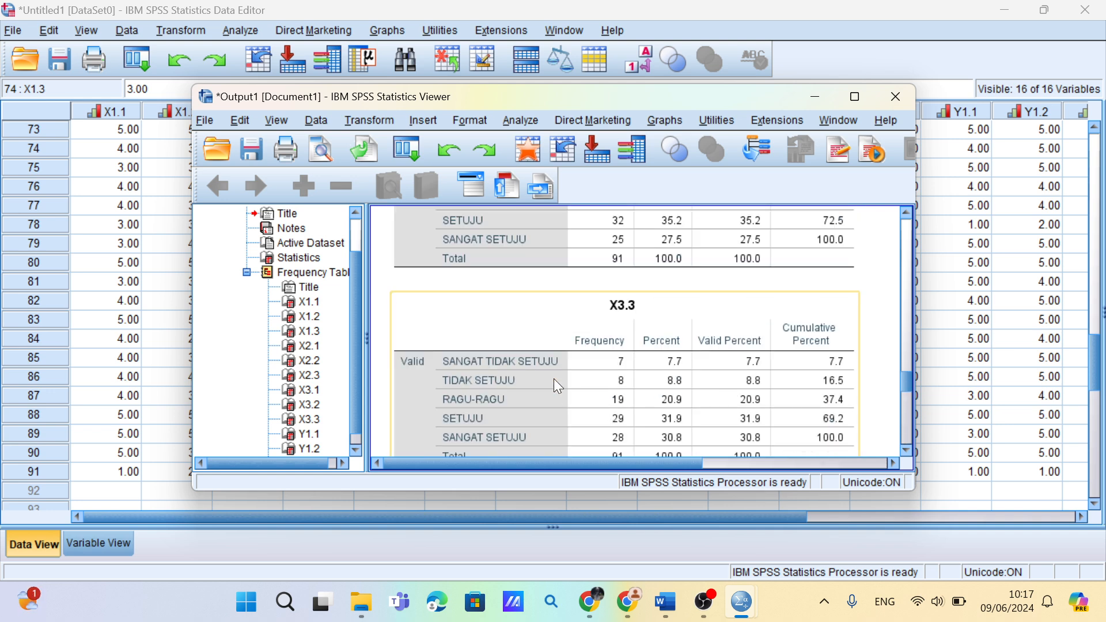
{"action": "scroll", "coordinate": [557, 387], "scroll_direction": "up", "scroll_amount": 2}
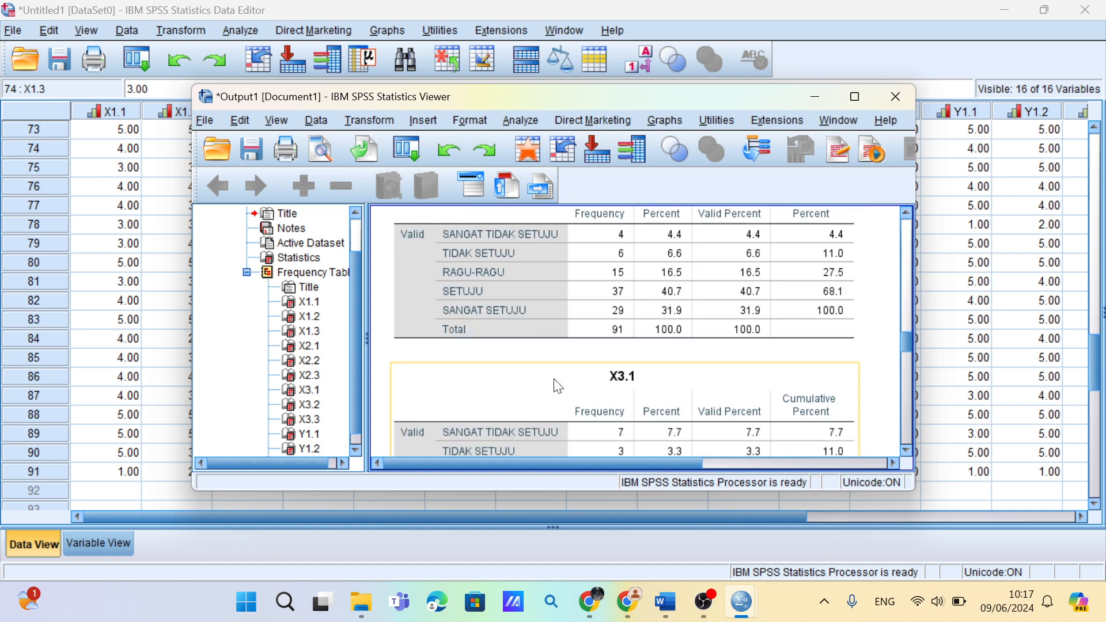
{"action": "scroll", "coordinate": [557, 386], "scroll_direction": "up", "scroll_amount": 3}
{"action": "scroll", "coordinate": [556, 381], "scroll_direction": "up", "scroll_amount": 6}
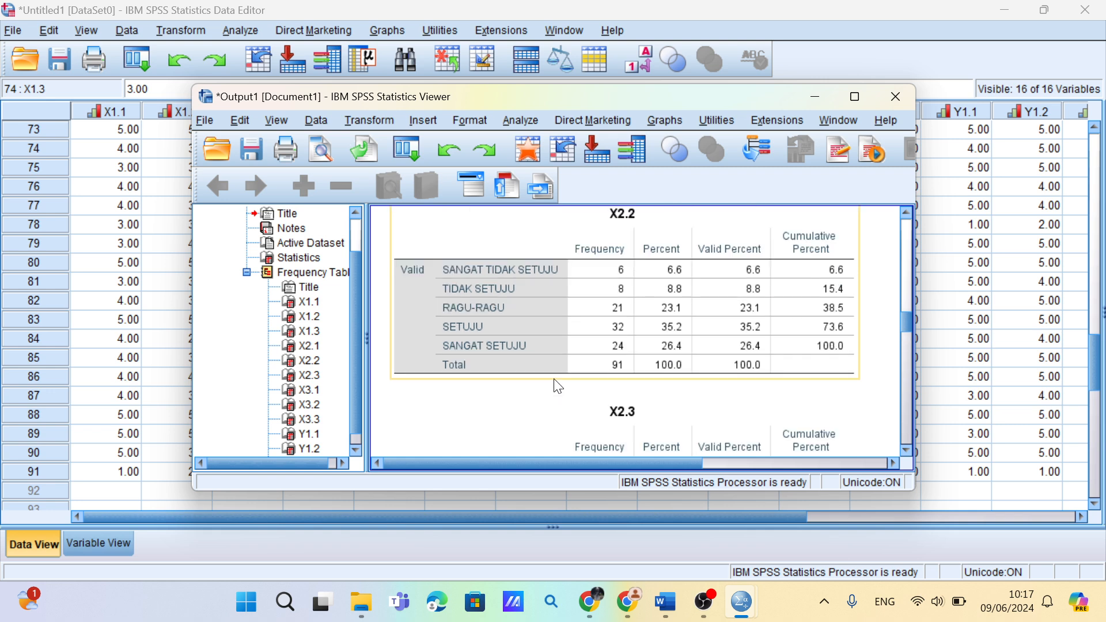
Examine the Statistics table and the X1.1 frequency table in the output, checking the frequency and percent of each answer category
{"action": "scroll", "coordinate": [555, 381], "scroll_direction": "up", "scroll_amount": 10}
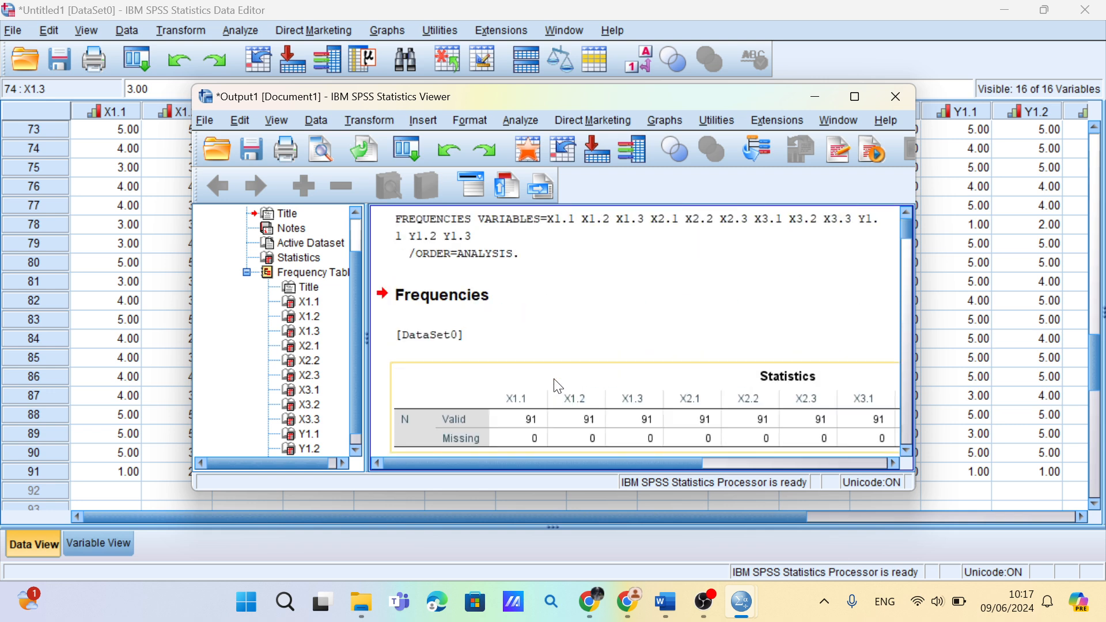
{"action": "scroll", "coordinate": [553, 436], "scroll_direction": "down", "scroll_amount": 4}
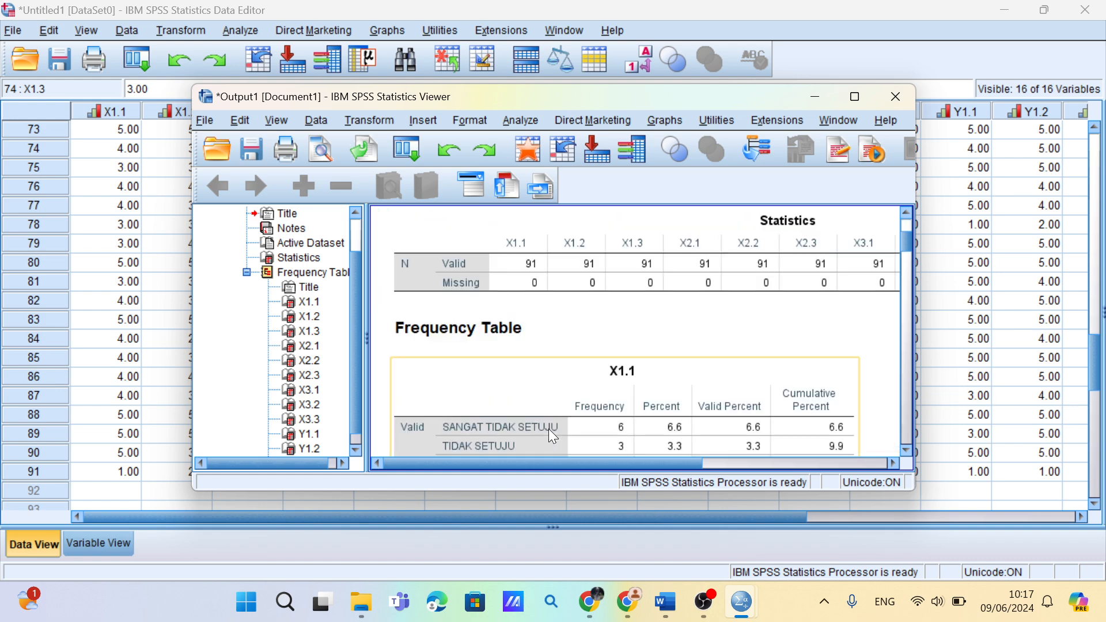
{"action": "scroll", "coordinate": [548, 429], "scroll_direction": "down", "scroll_amount": 3}
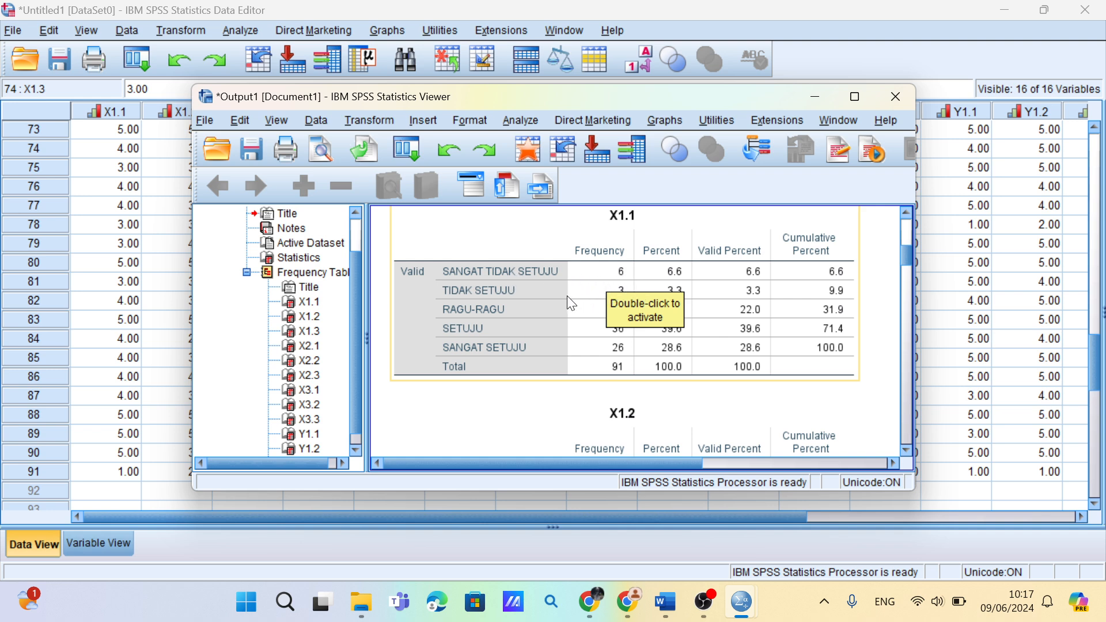
{"action": "left_click", "coordinate": [585, 313]}
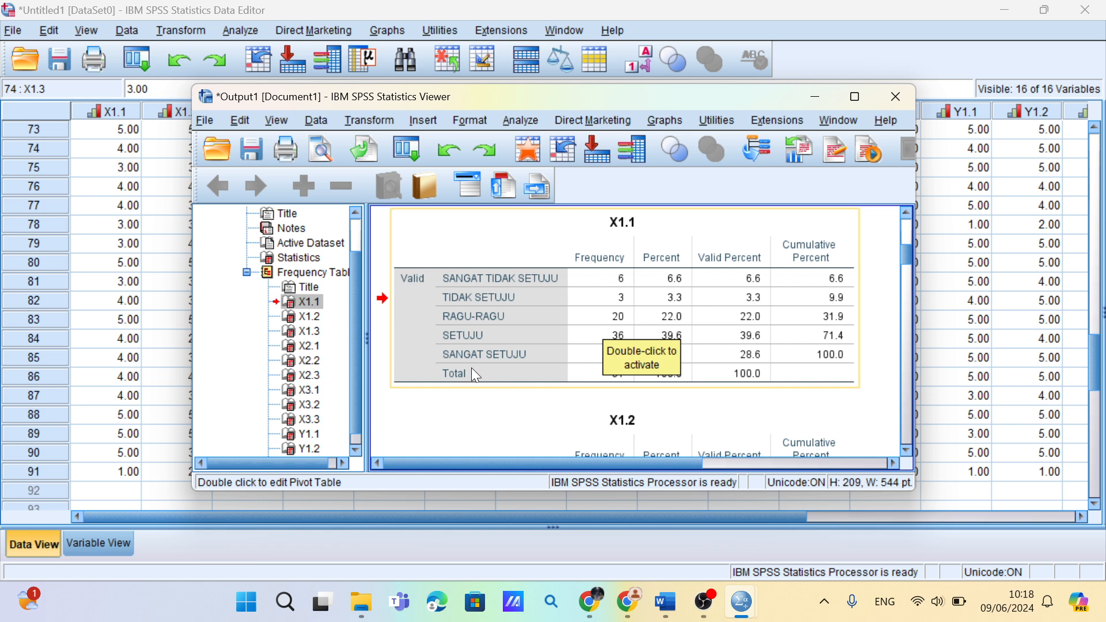
{"action": "scroll", "coordinate": [527, 380], "scroll_direction": "down", "scroll_amount": 15}
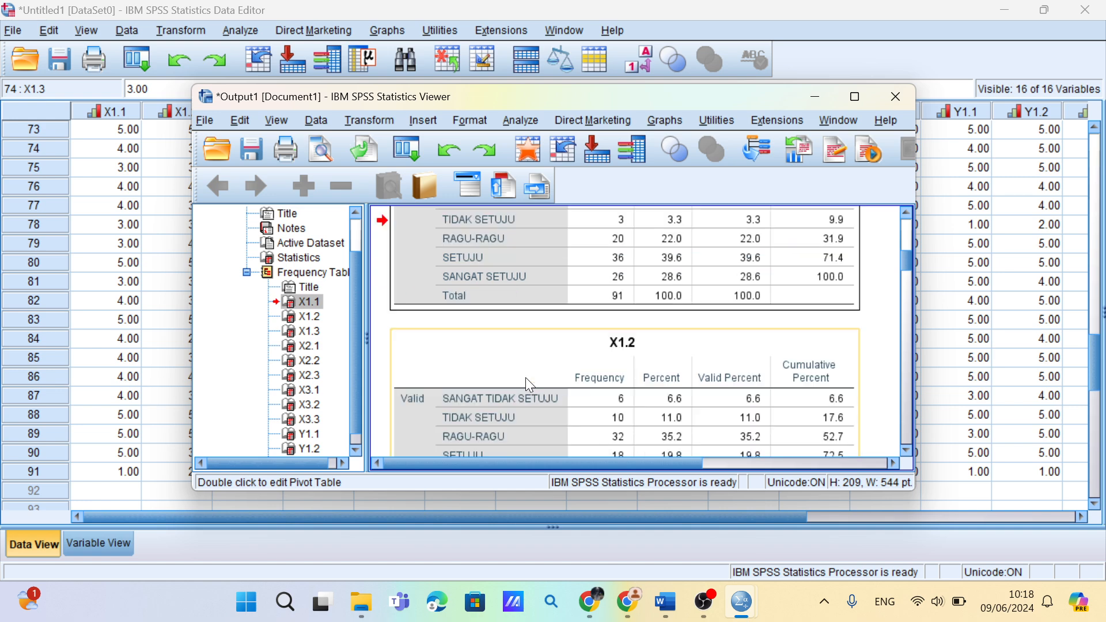
{"action": "scroll", "coordinate": [530, 385], "scroll_direction": "down", "scroll_amount": 3}
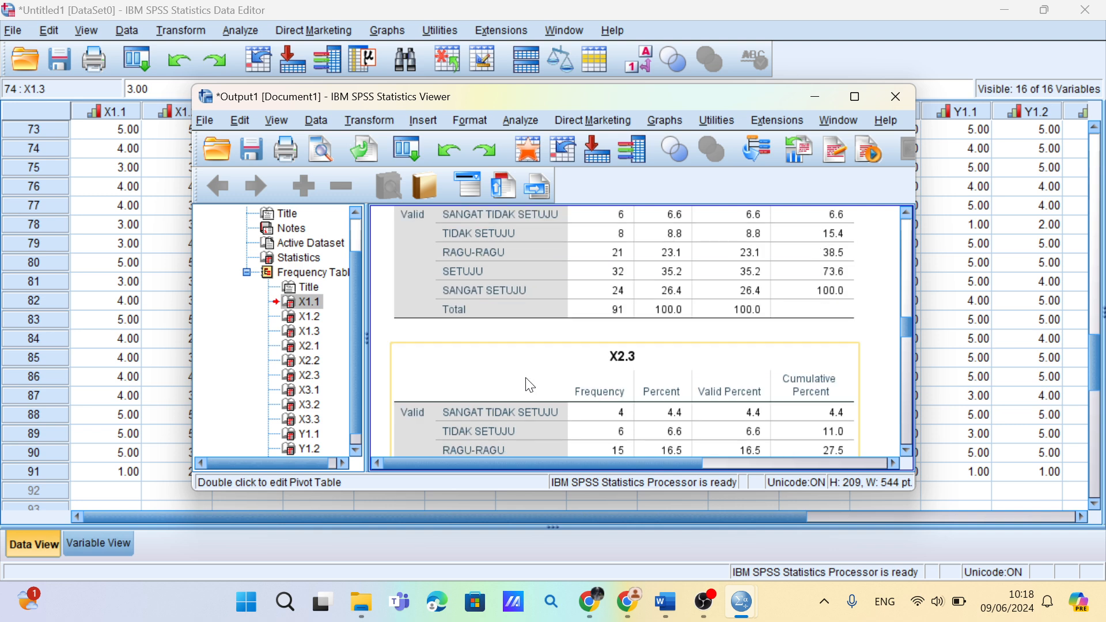
Switch to the statistics report in Word and look over the descriptive tables for Variabel X1 and Variabel X2
{"action": "mouse_move", "coordinate": [651, 583]}
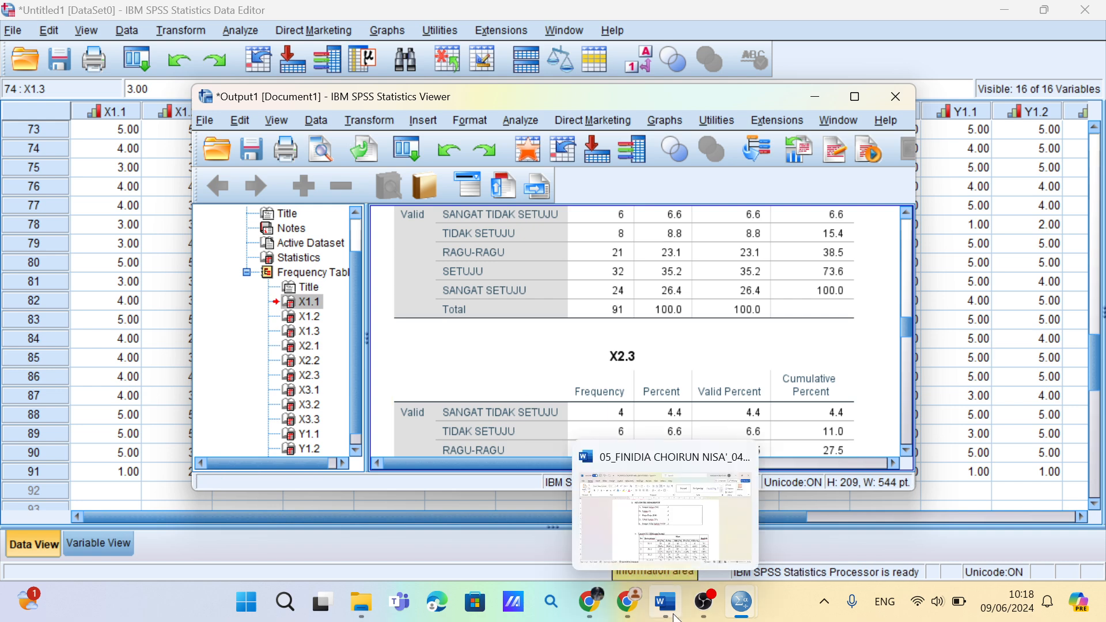
{"action": "mouse_move", "coordinate": [637, 535]}
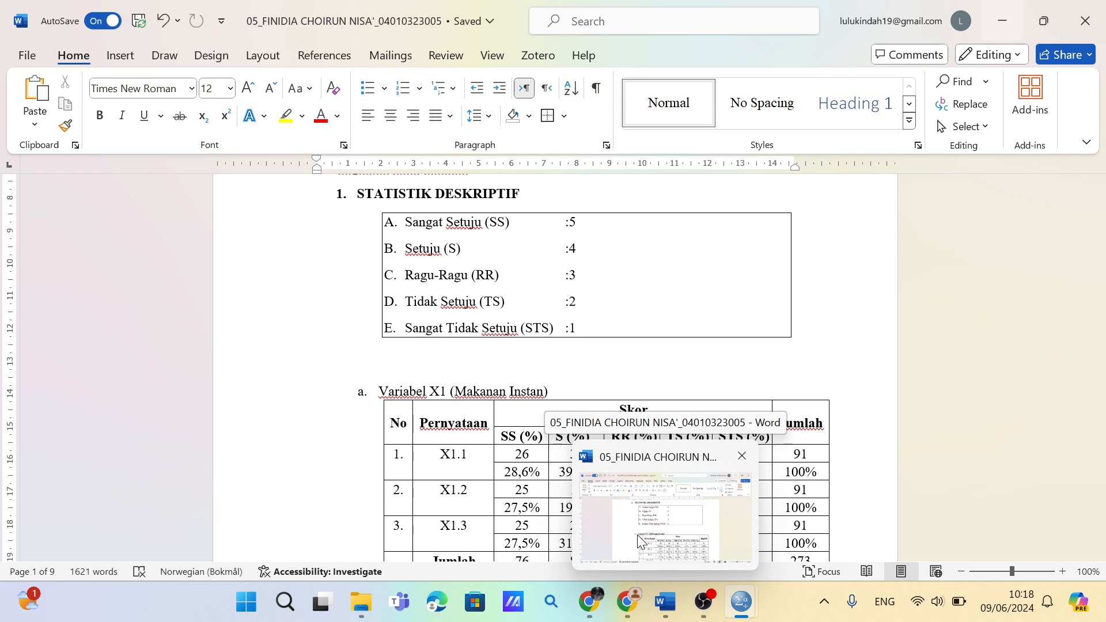
{"action": "left_click", "coordinate": [638, 540]}
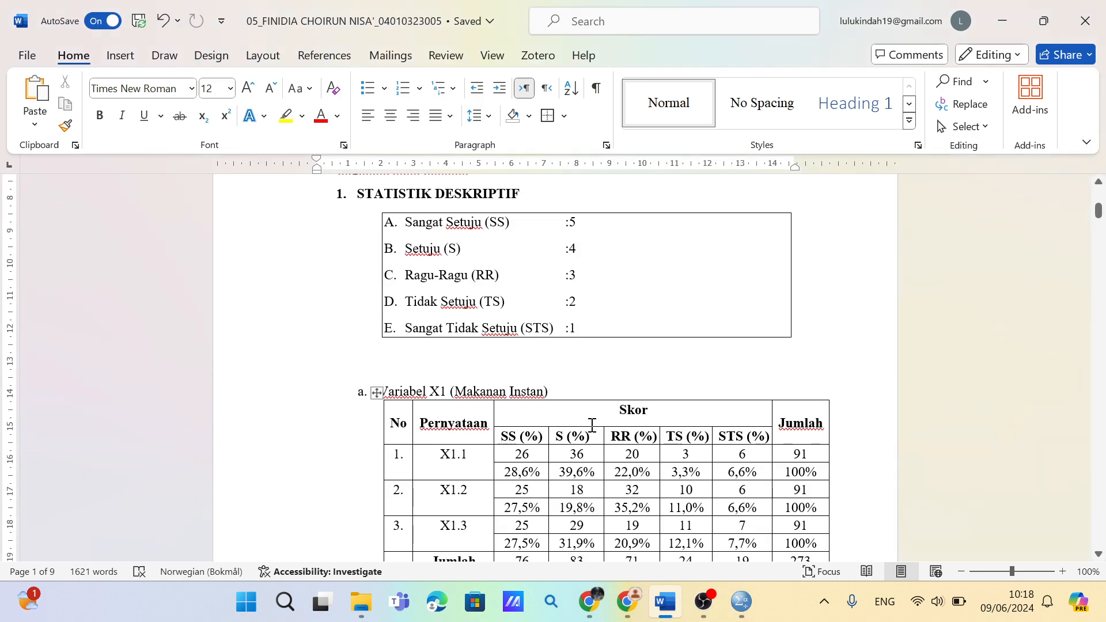
{"action": "scroll", "coordinate": [592, 425], "scroll_direction": "down", "scroll_amount": 5}
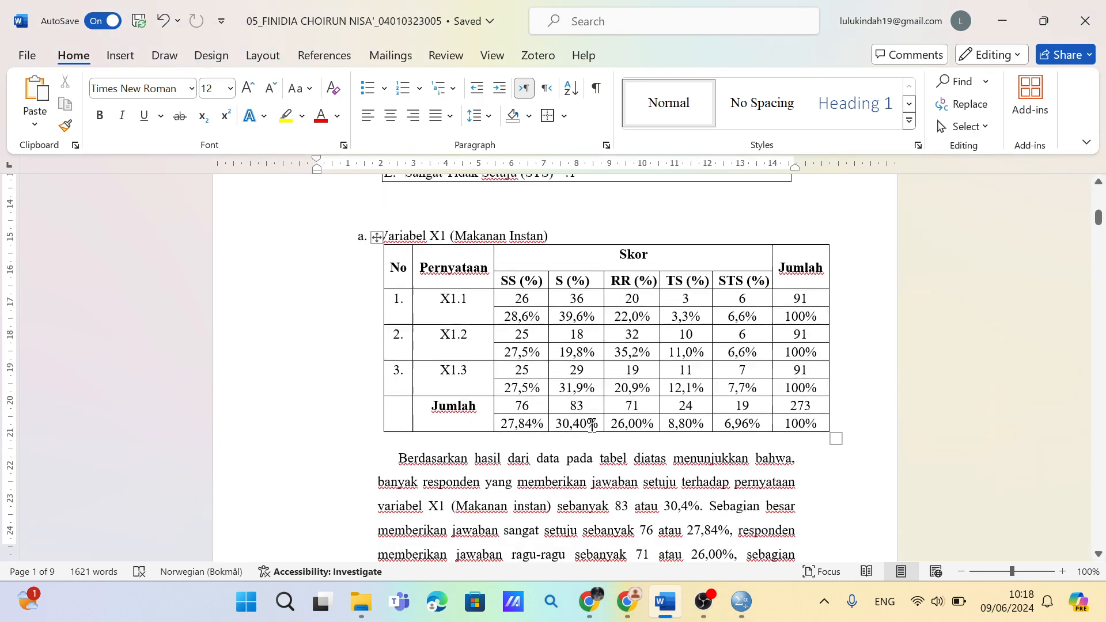
{"action": "scroll", "coordinate": [592, 425], "scroll_direction": "down", "scroll_amount": 8}
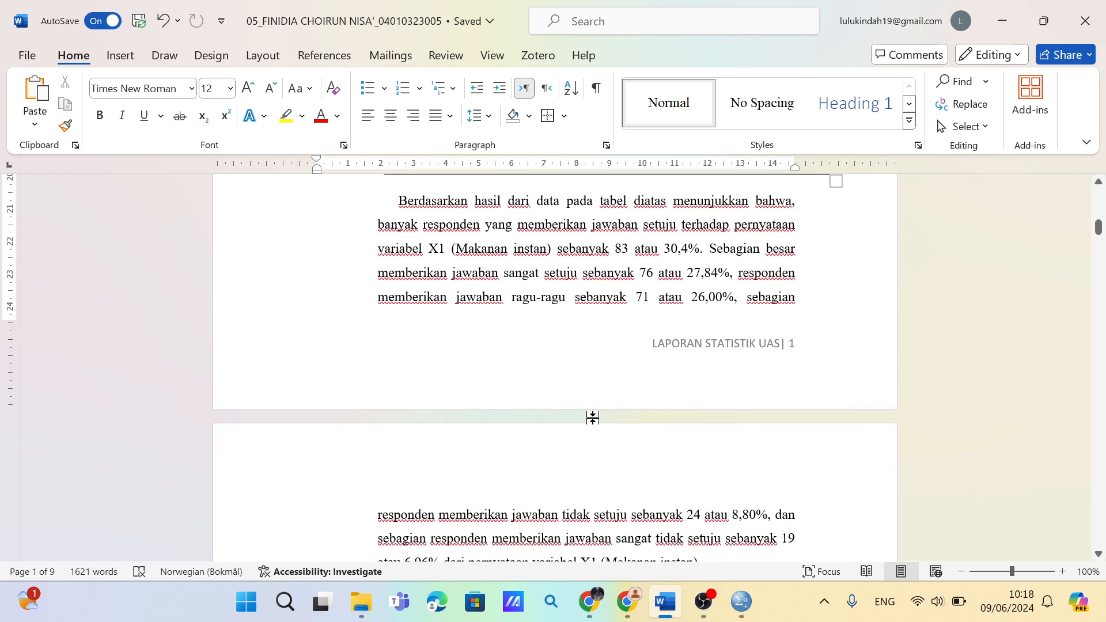
{"action": "scroll", "coordinate": [593, 419], "scroll_direction": "down", "scroll_amount": 10}
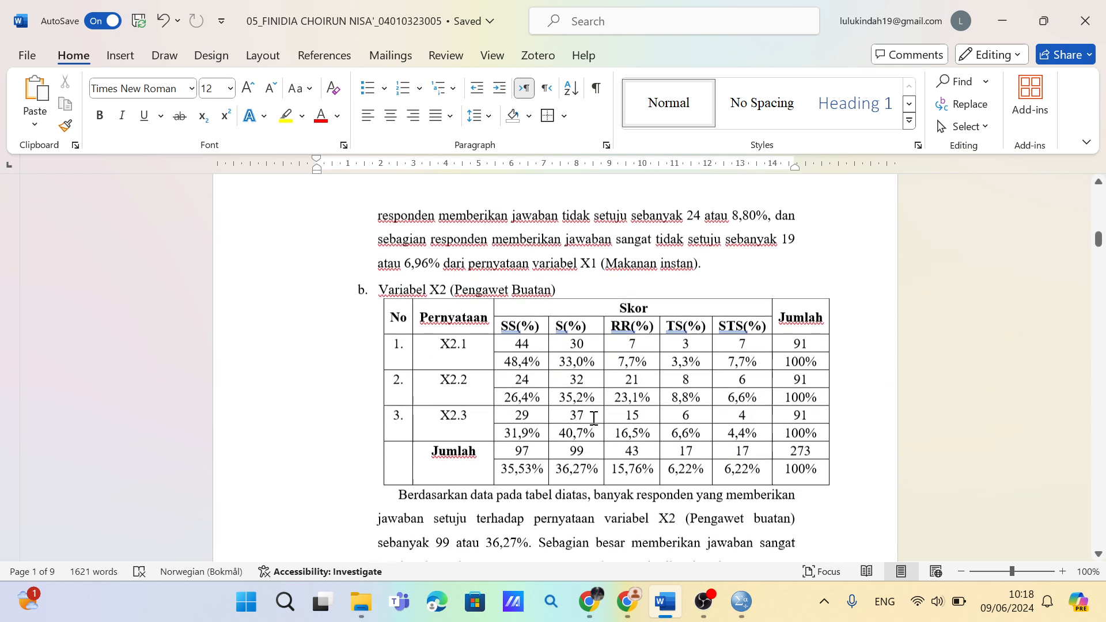
{"action": "scroll", "coordinate": [594, 418], "scroll_direction": "down", "scroll_amount": 4}
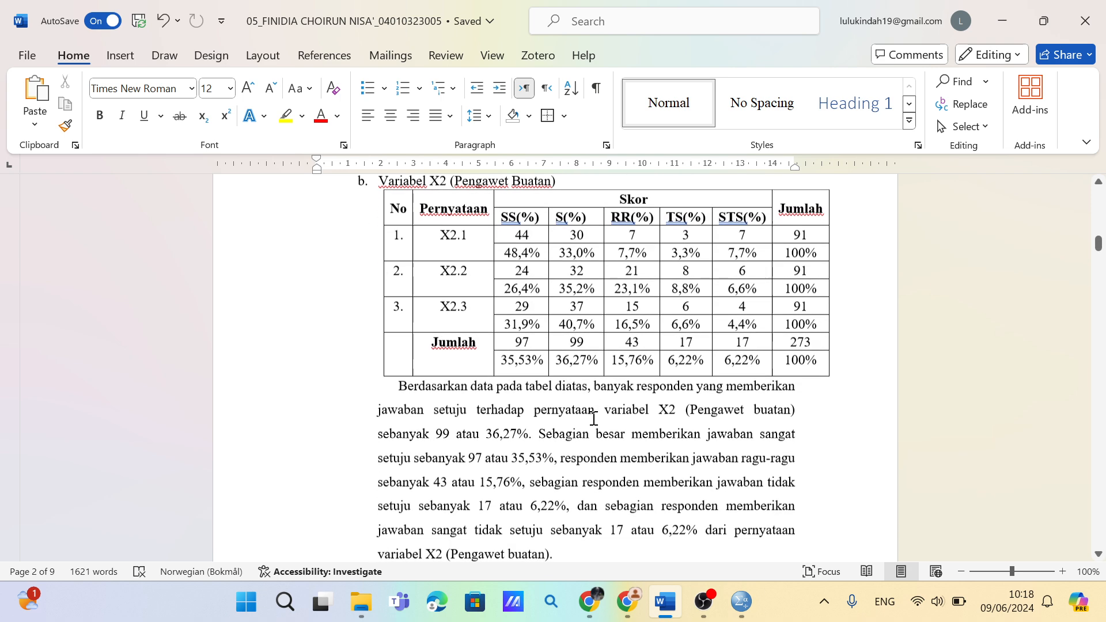
{"action": "scroll", "coordinate": [593, 419], "scroll_direction": "up", "scroll_amount": 13}
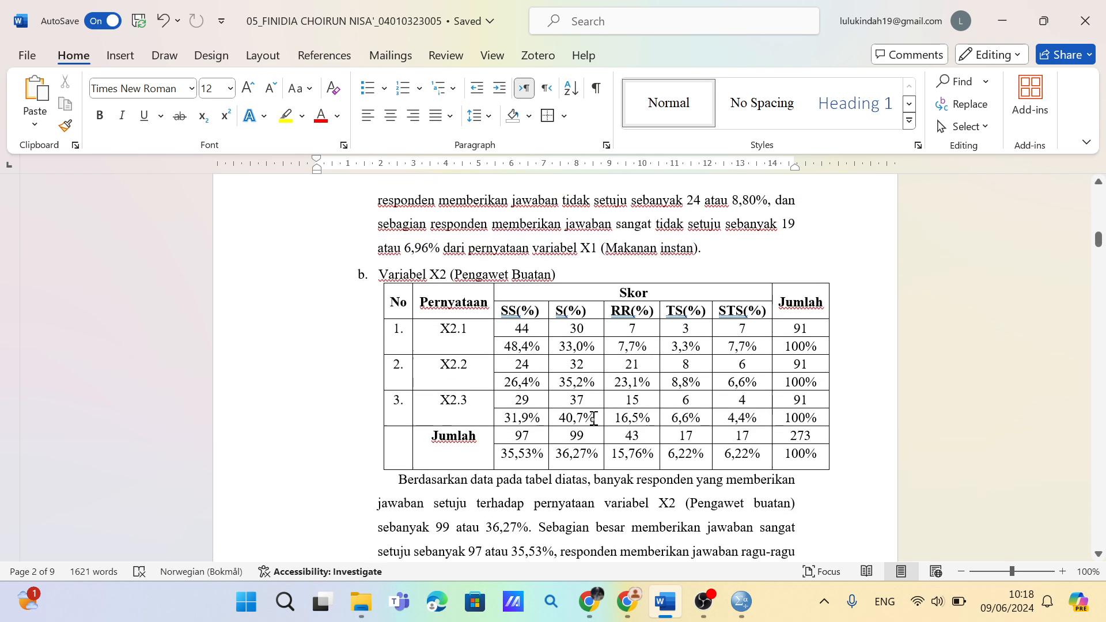
Examine the item counts, percentages and Jumlah row in the Variabel X1 (Makanan Instan) table
{"action": "scroll", "coordinate": [593, 419], "scroll_direction": "up", "scroll_amount": 2}
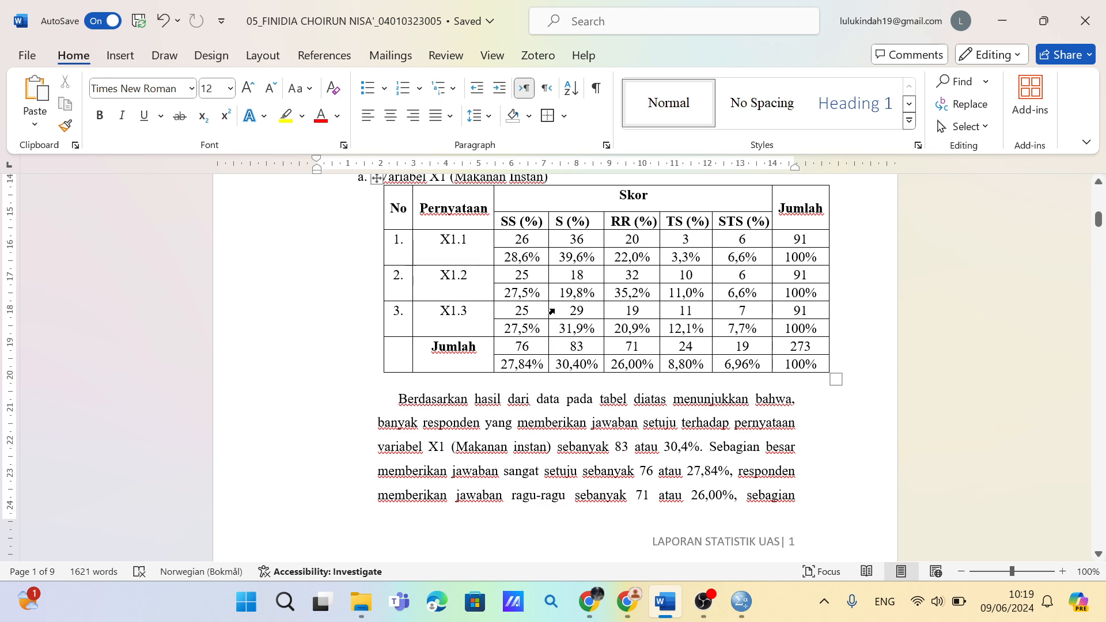
{"action": "scroll", "coordinate": [558, 310], "scroll_direction": "up", "scroll_amount": 1}
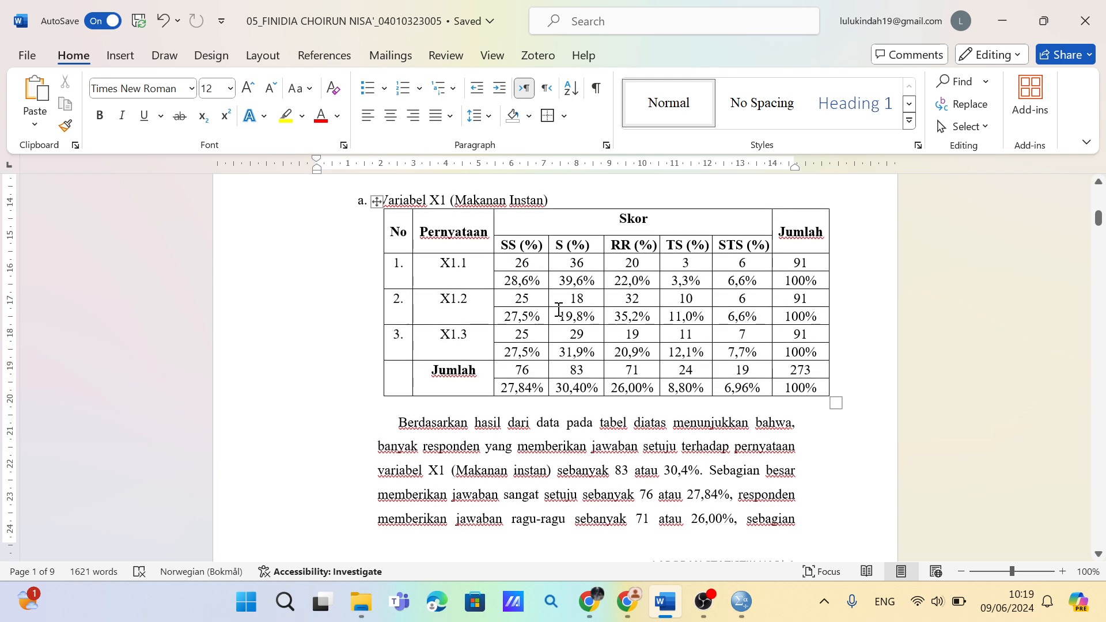
{"action": "scroll", "coordinate": [558, 310], "scroll_direction": "up", "scroll_amount": 1}
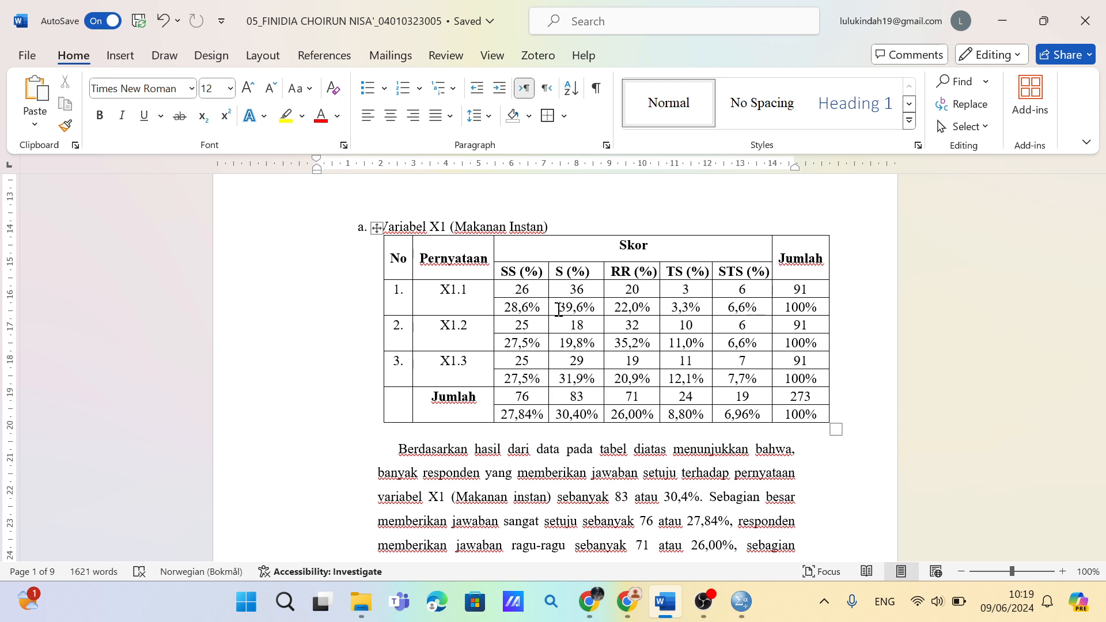
{"action": "scroll", "coordinate": [558, 309], "scroll_direction": "down", "scroll_amount": 1}
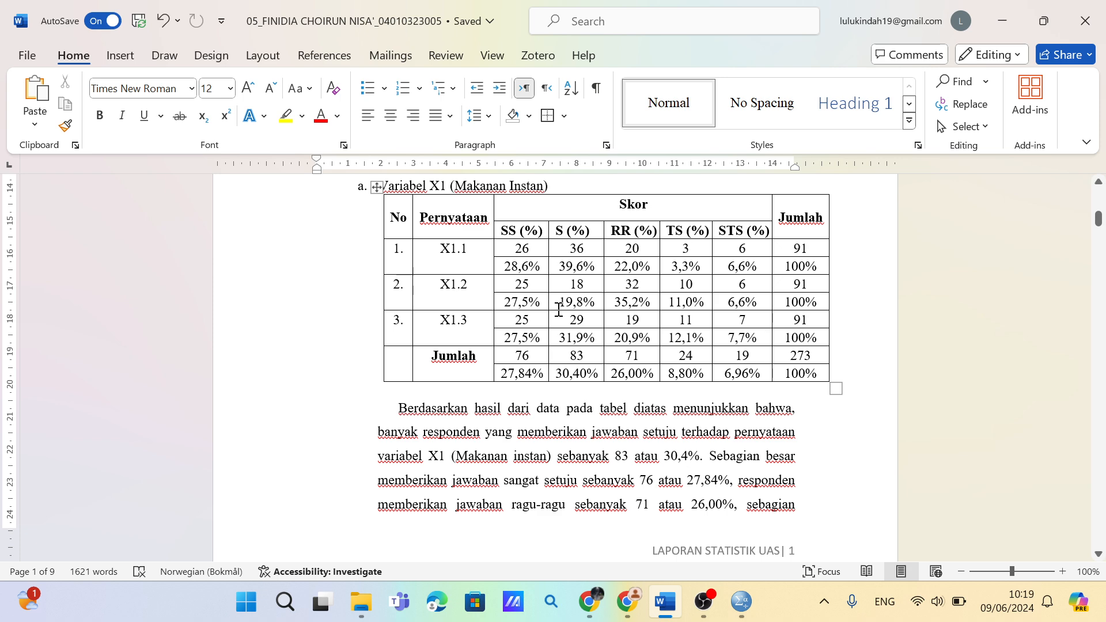
{"action": "scroll", "coordinate": [558, 309], "scroll_direction": "down", "scroll_amount": 1}
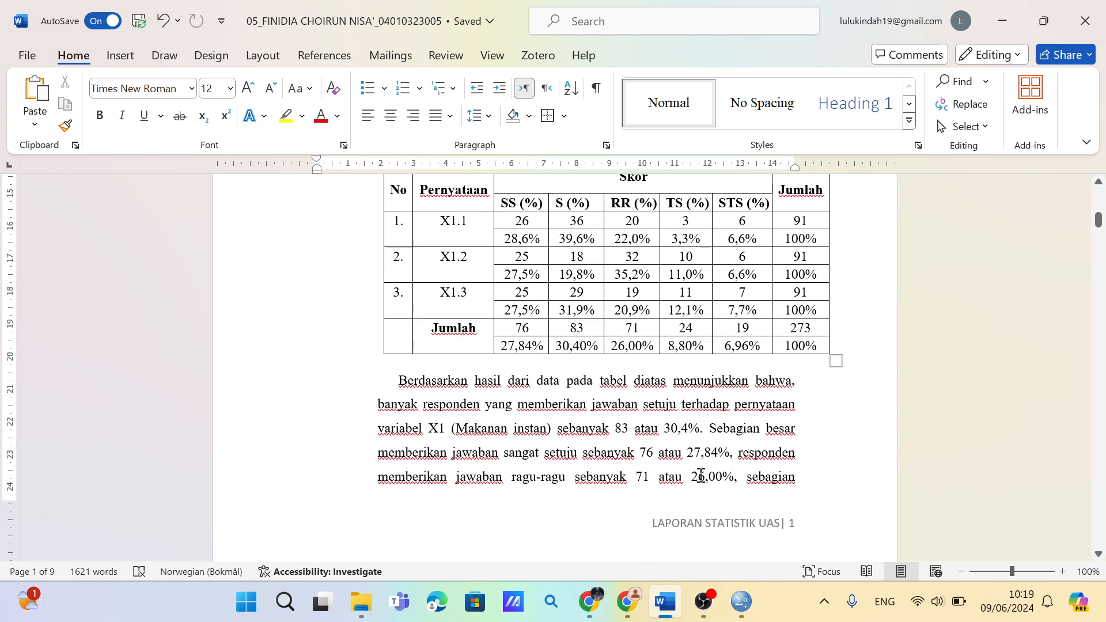
{"action": "mouse_move", "coordinate": [742, 602]}
{"action": "scroll", "coordinate": [505, 408], "scroll_direction": "up", "scroll_amount": 1}
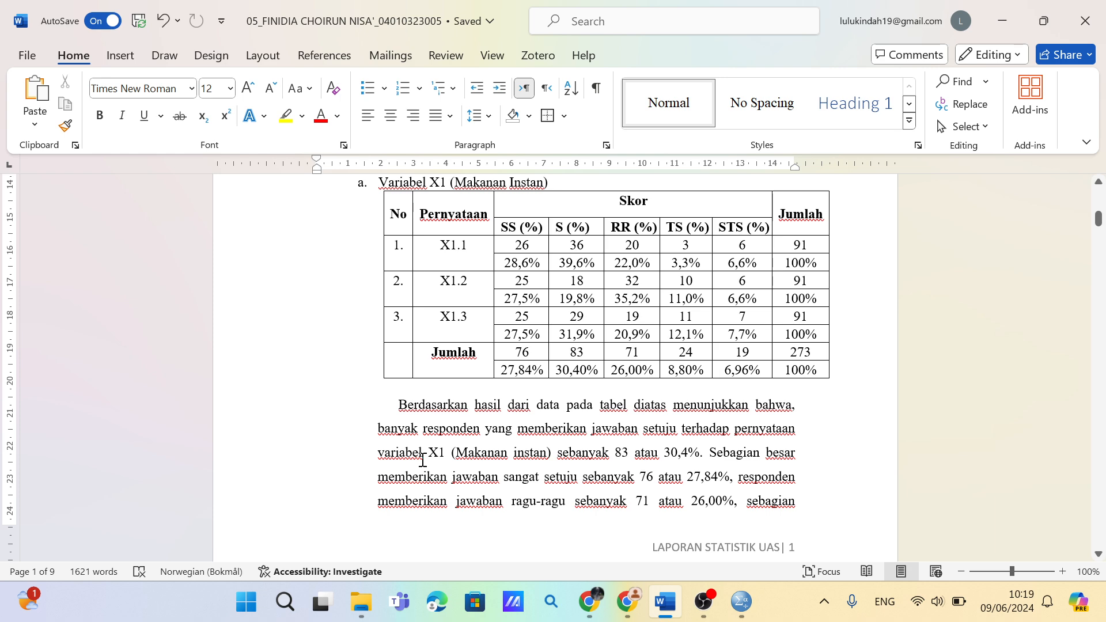
{"action": "scroll", "coordinate": [423, 460], "scroll_direction": "up", "scroll_amount": 4}
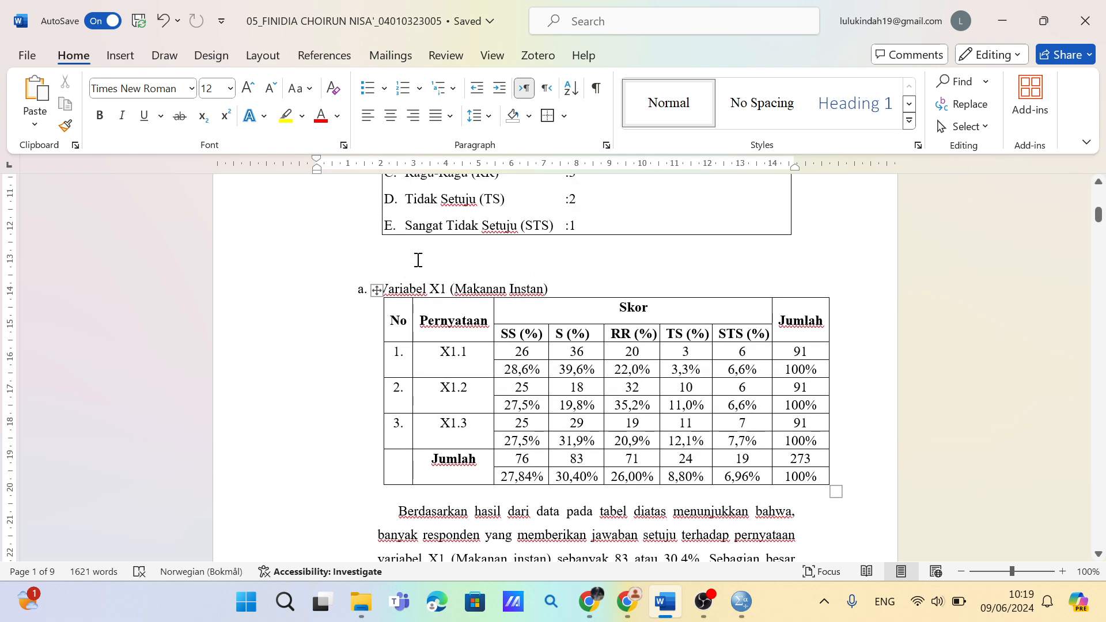
Read the interpretation paragraph for Variabel X1 and compare it with the Jumlah row of the table above it
{"action": "scroll", "coordinate": [447, 293], "scroll_direction": "down", "scroll_amount": 4}
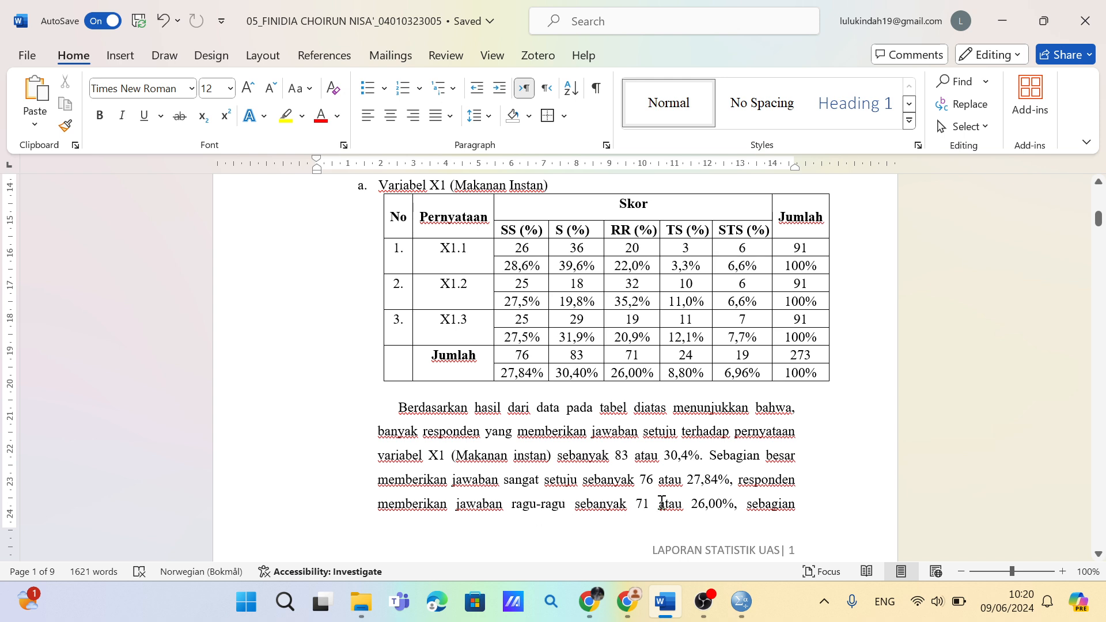
{"action": "scroll", "coordinate": [663, 503], "scroll_direction": "down", "scroll_amount": 1}
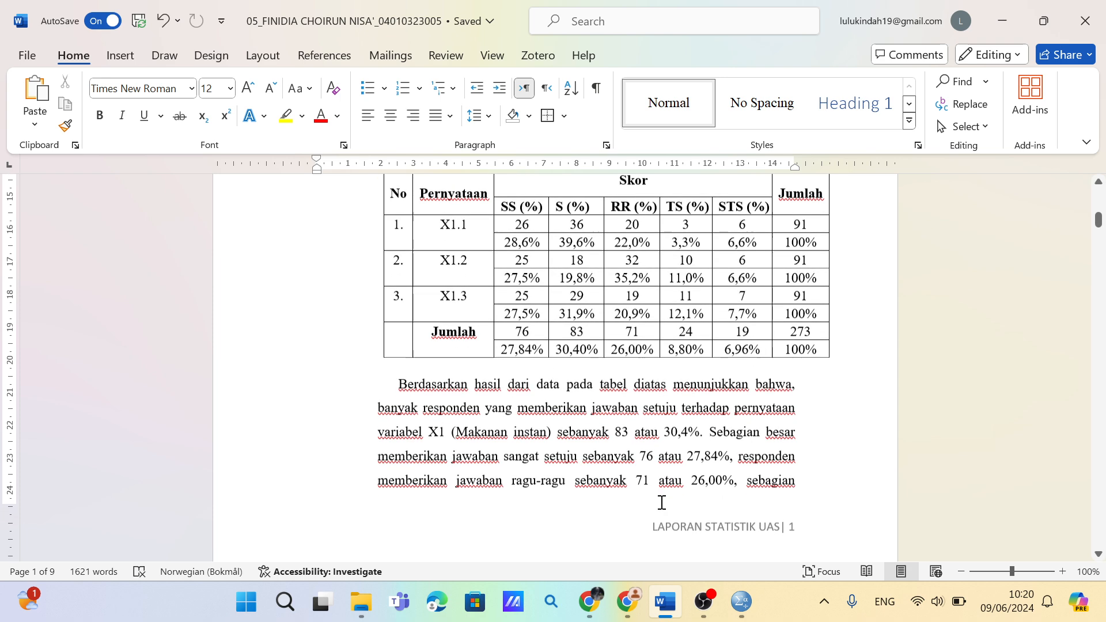
{"action": "scroll", "coordinate": [662, 502], "scroll_direction": "down", "scroll_amount": 5}
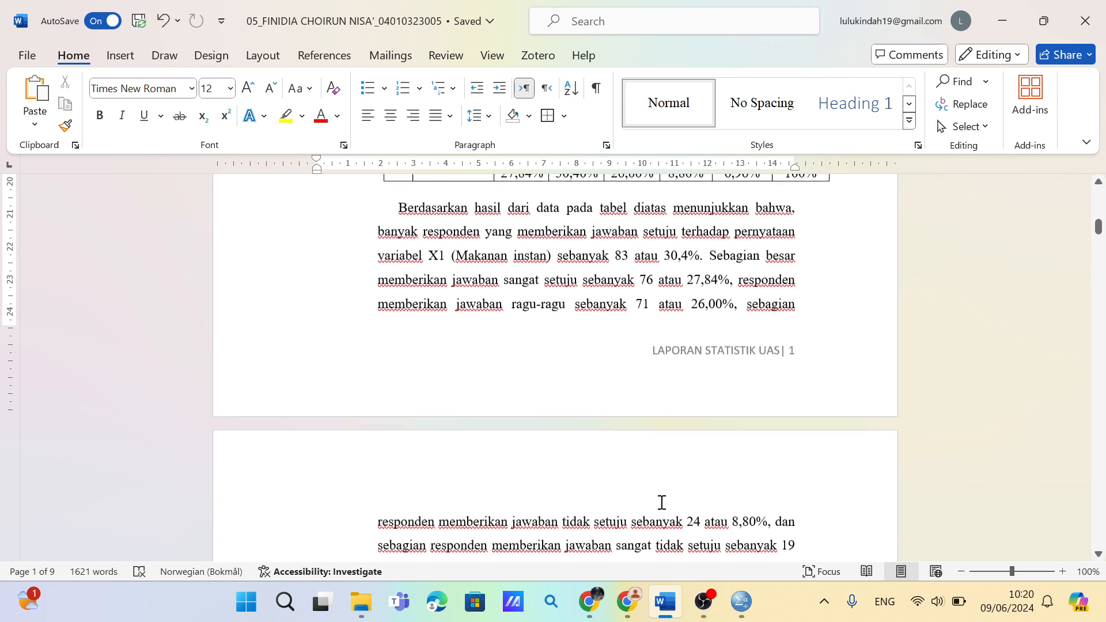
{"action": "scroll", "coordinate": [662, 503], "scroll_direction": "down", "scroll_amount": 1}
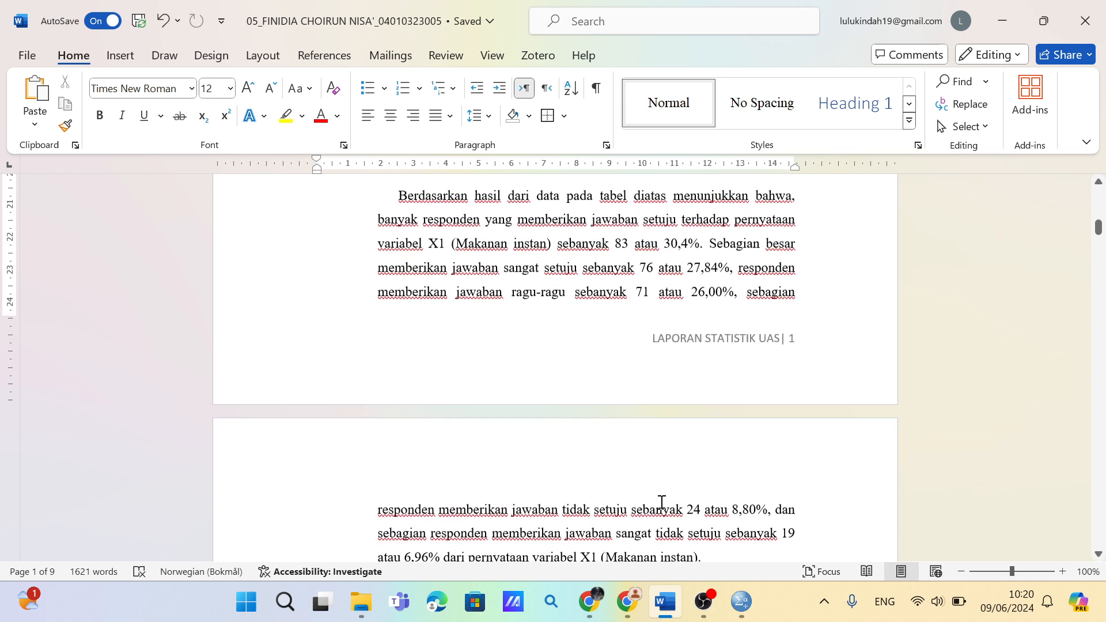
{"action": "scroll", "coordinate": [662, 502], "scroll_direction": "down", "scroll_amount": 1}
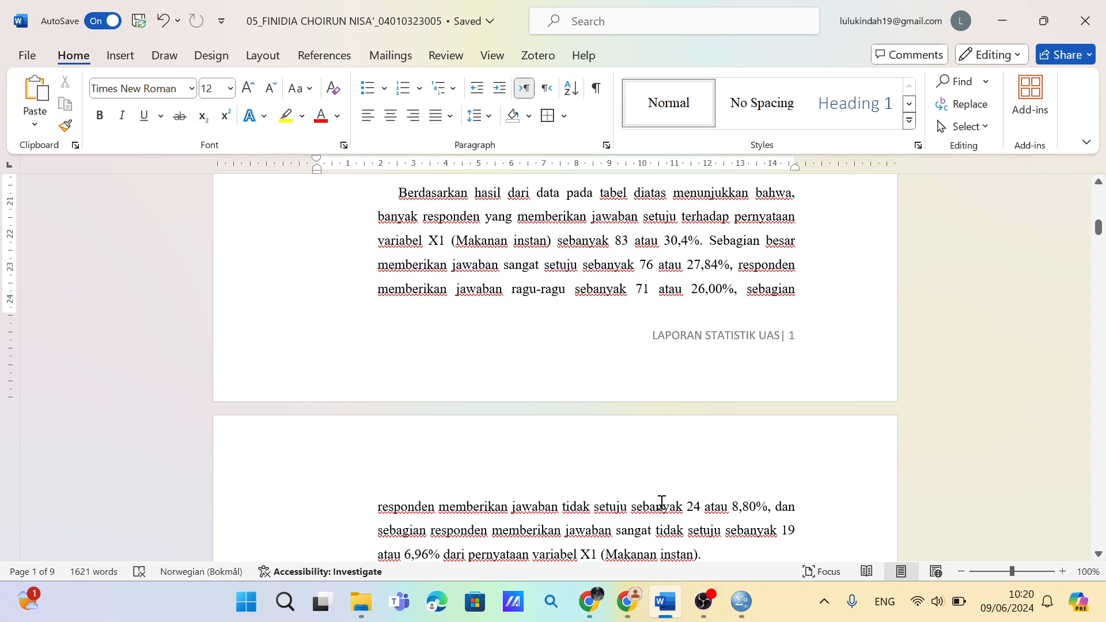
{"action": "scroll", "coordinate": [662, 502], "scroll_direction": "down", "scroll_amount": 1}
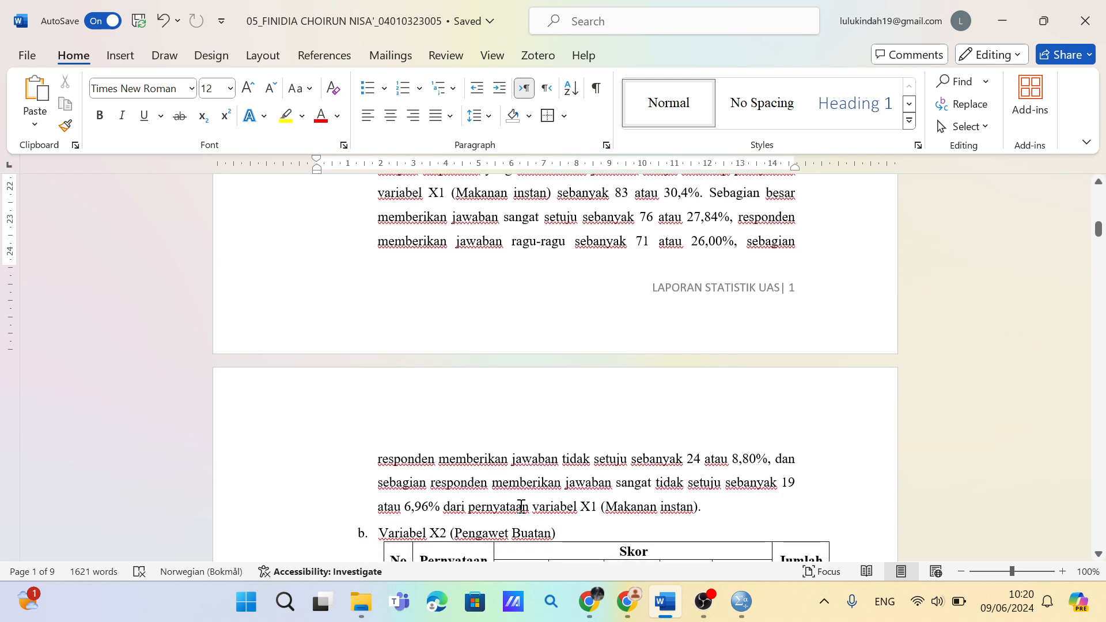
{"action": "scroll", "coordinate": [549, 446], "scroll_direction": "up", "scroll_amount": 2}
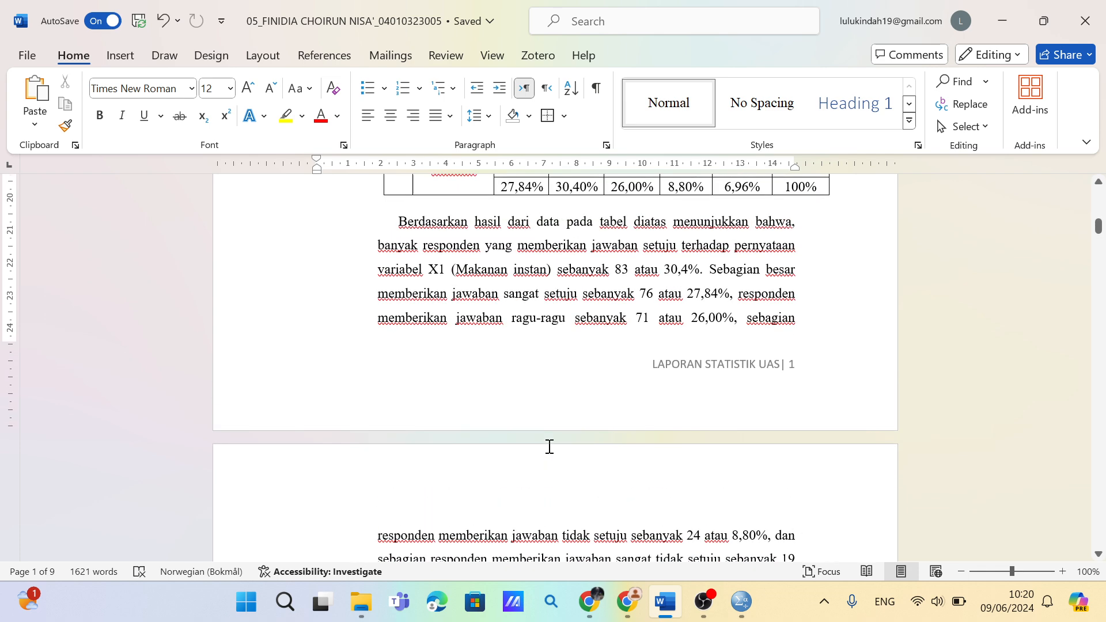
{"action": "scroll", "coordinate": [549, 446], "scroll_direction": "down", "scroll_amount": 3}
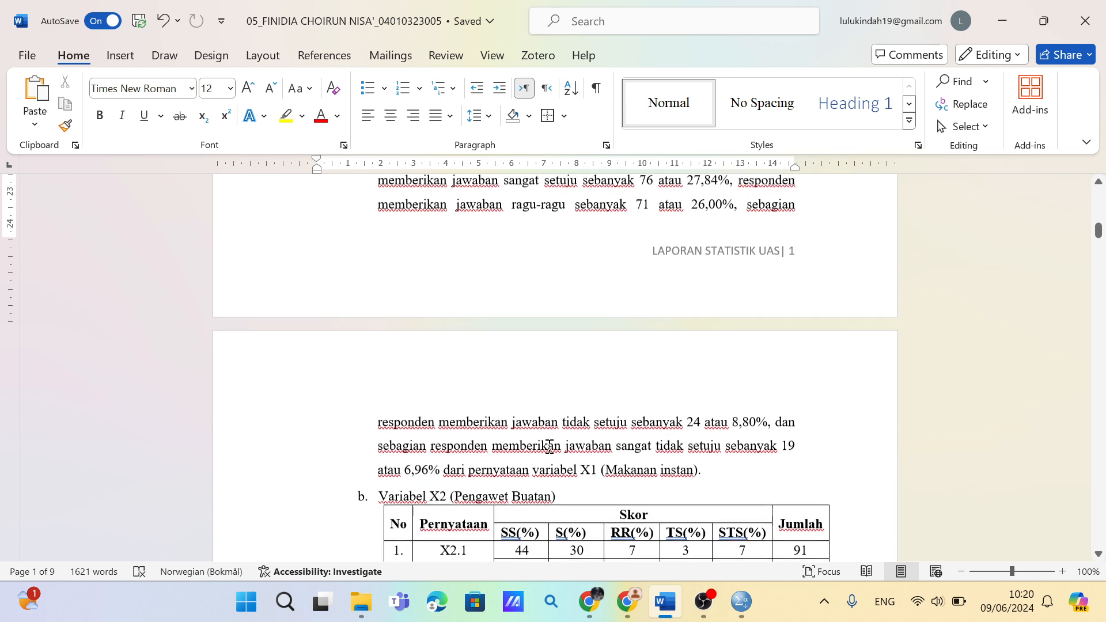
{"action": "scroll", "coordinate": [549, 446], "scroll_direction": "up", "scroll_amount": 7}
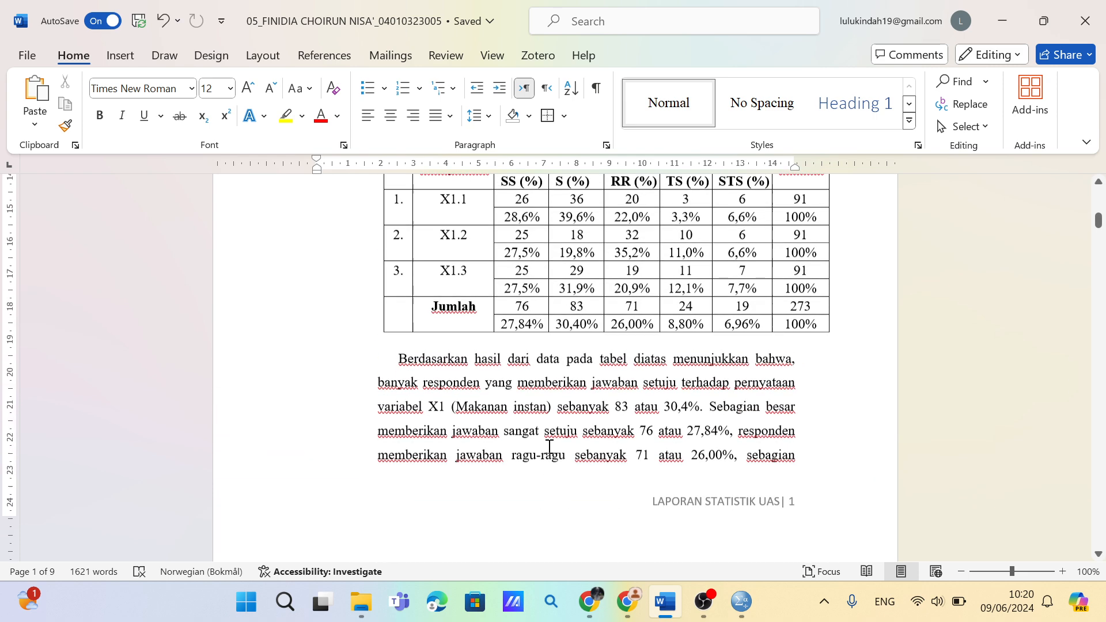
{"action": "scroll", "coordinate": [550, 447], "scroll_direction": "up", "scroll_amount": 2}
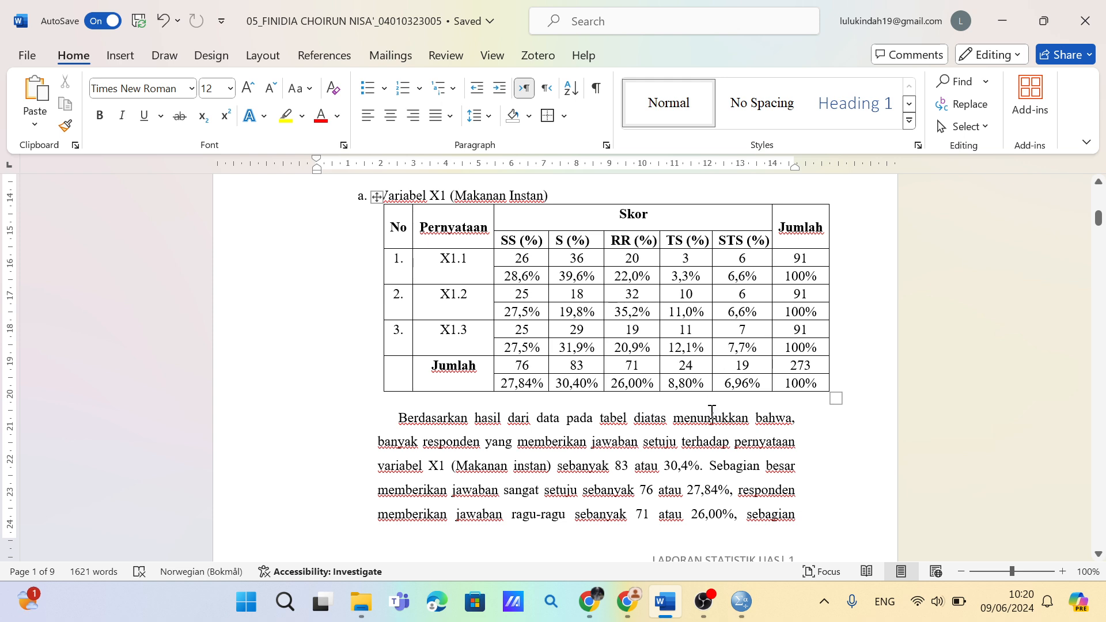
Look over the descriptive tables and interpretation paragraphs for Variabel X2, X3 and Y, down to the UJI VALIDITAS section
{"action": "scroll", "coordinate": [713, 412], "scroll_direction": "down", "scroll_amount": 10}
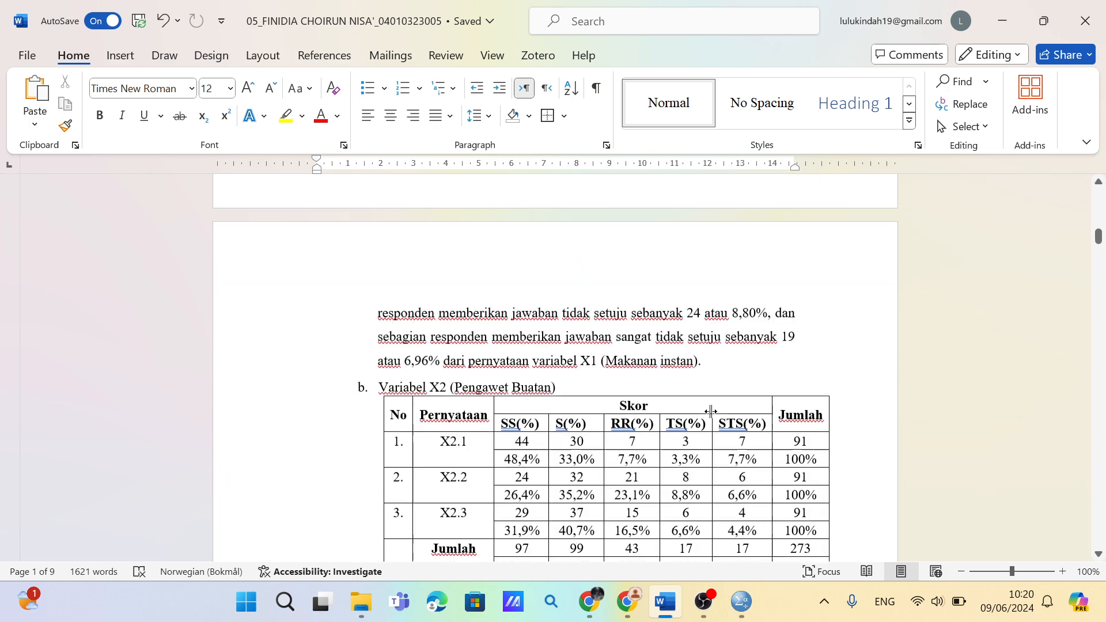
{"action": "scroll", "coordinate": [712, 412], "scroll_direction": "down", "scroll_amount": 6}
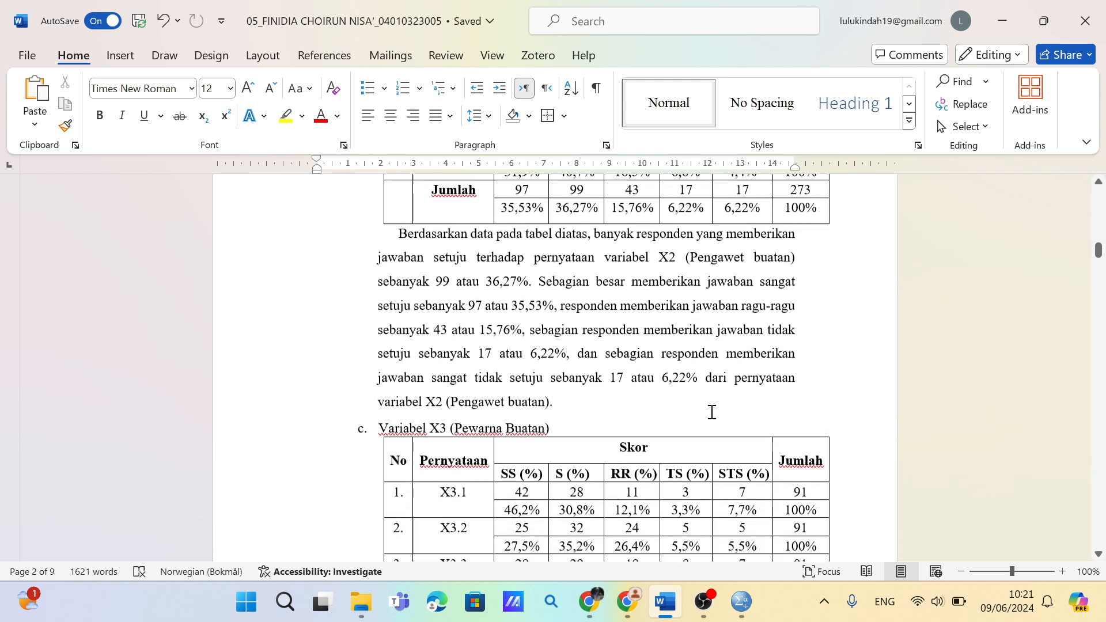
{"action": "scroll", "coordinate": [712, 413], "scroll_direction": "down", "scroll_amount": 4}
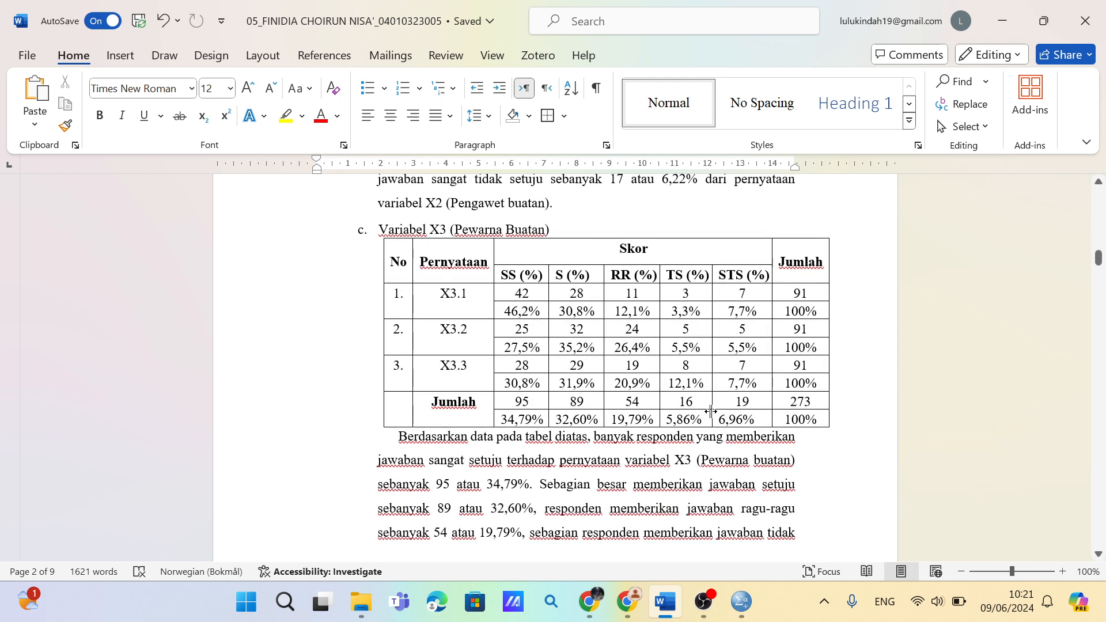
{"action": "scroll", "coordinate": [711, 411], "scroll_direction": "down", "scroll_amount": 6}
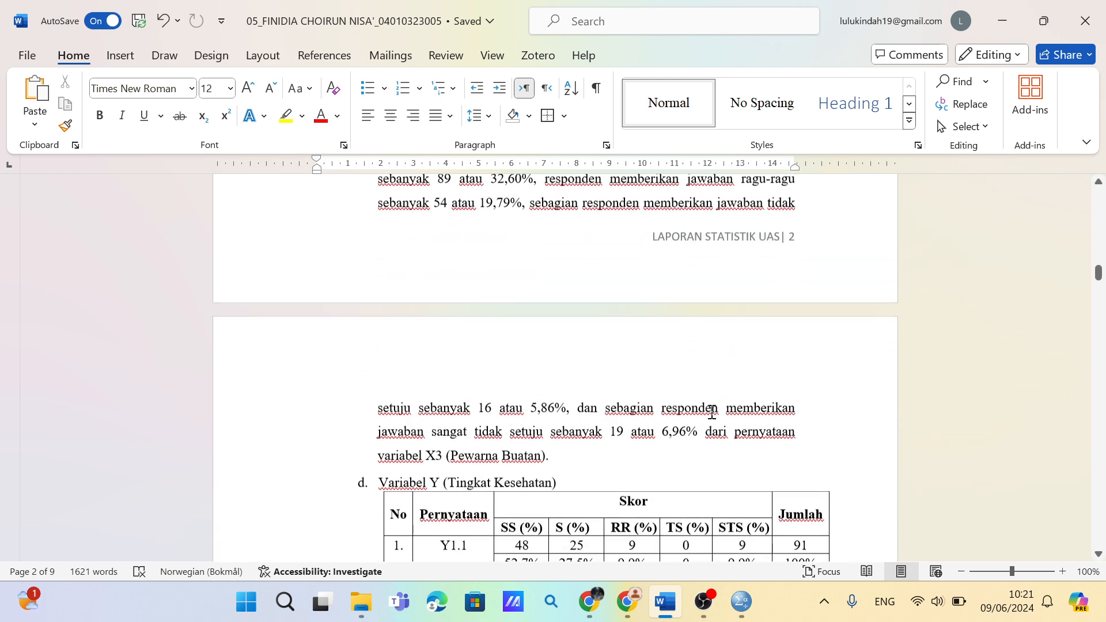
{"action": "scroll", "coordinate": [713, 412], "scroll_direction": "down", "scroll_amount": 8}
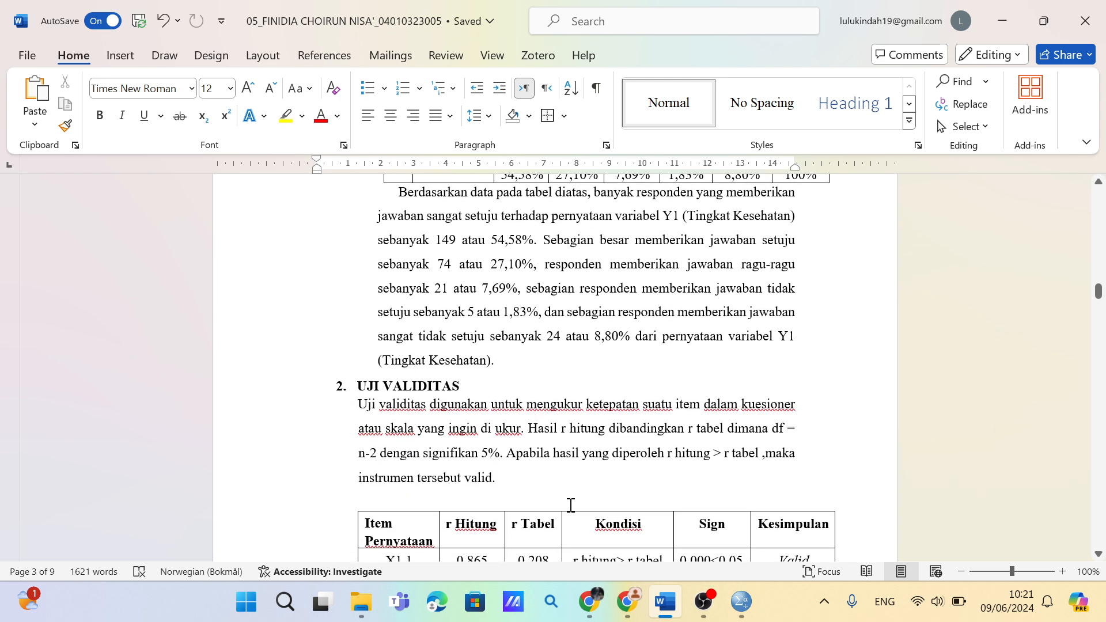
Switch to the SPSS Data Editor and run a two-tailed Pearson bivariate correlation on X1.1, X1.2, X1.3 and X1
{"action": "mouse_move", "coordinate": [736, 613]}
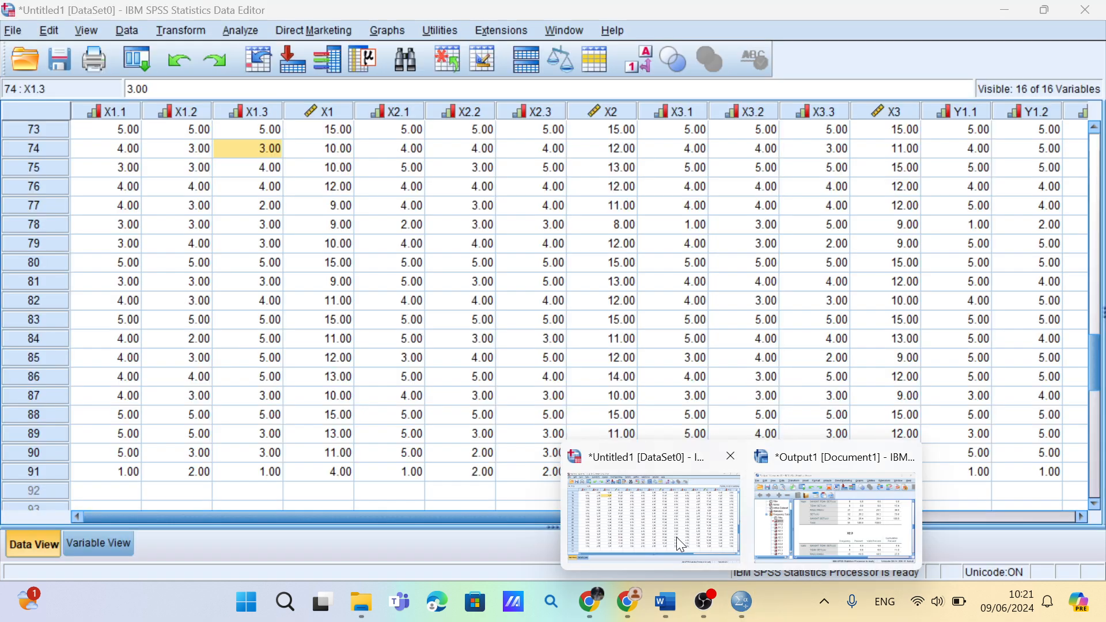
{"action": "left_click", "coordinate": [677, 539]}
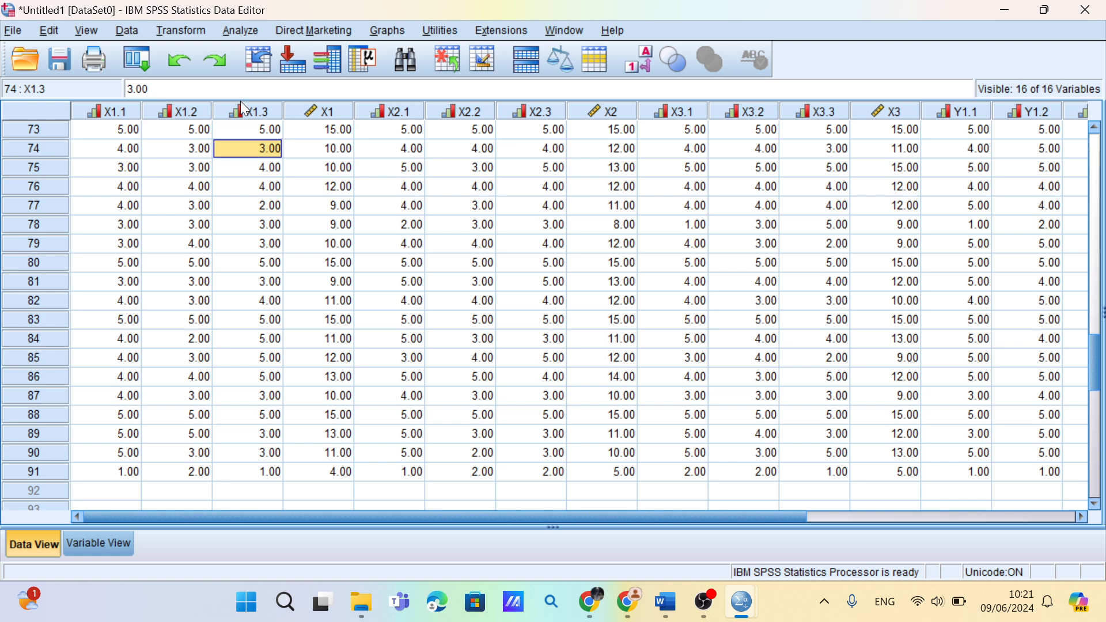
{"action": "left_click", "coordinate": [241, 30]}
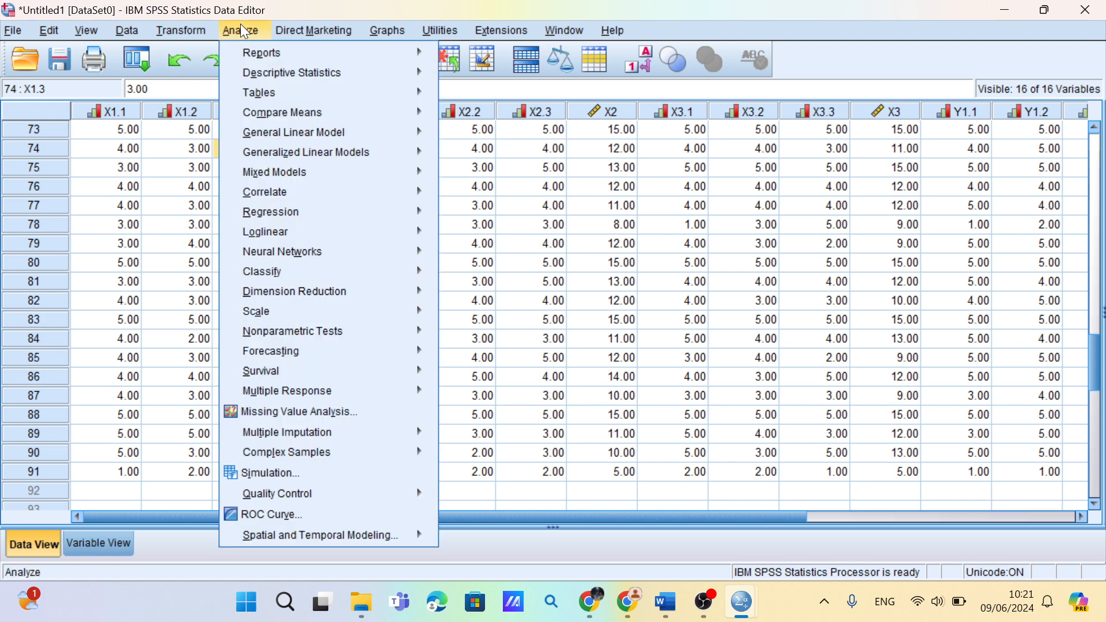
{"action": "mouse_move", "coordinate": [301, 188]}
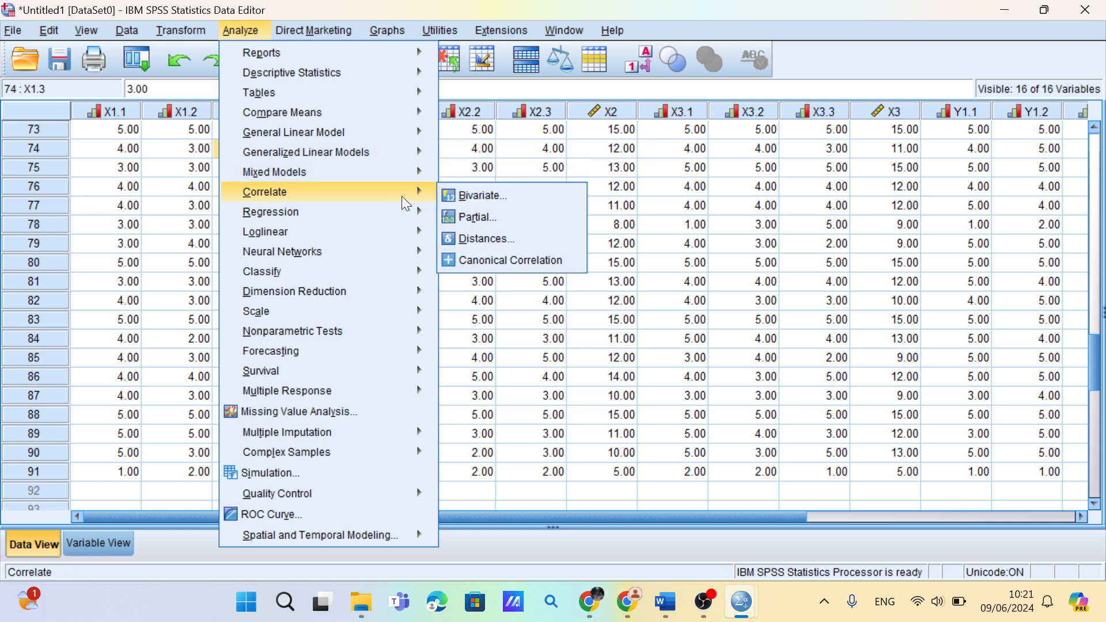
{"action": "left_click", "coordinate": [480, 196]}
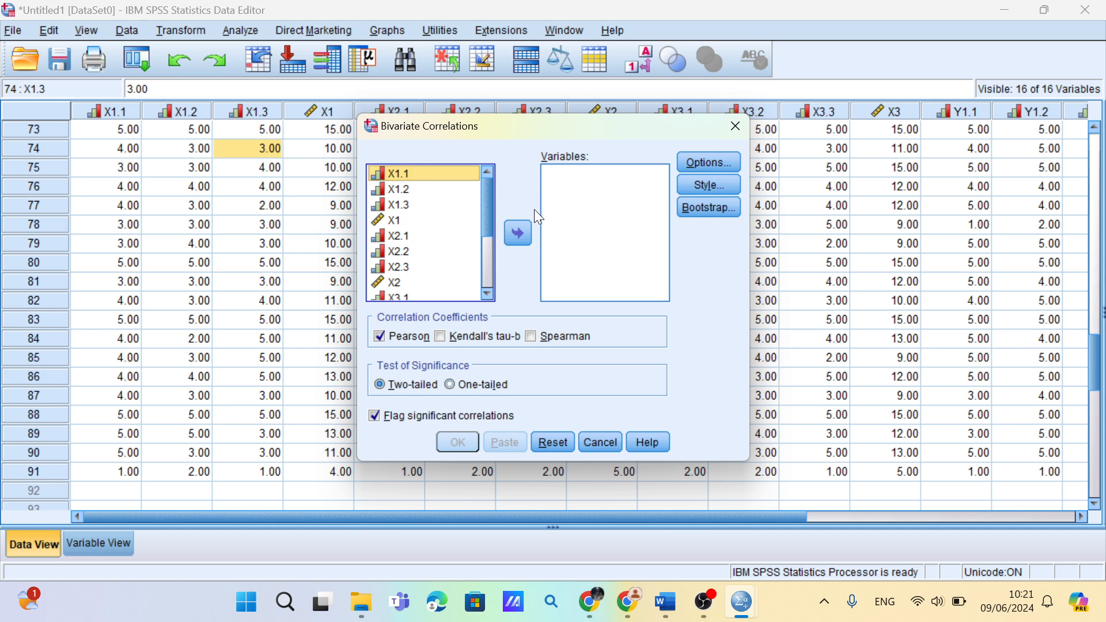
{"action": "left_click", "coordinate": [524, 228]}
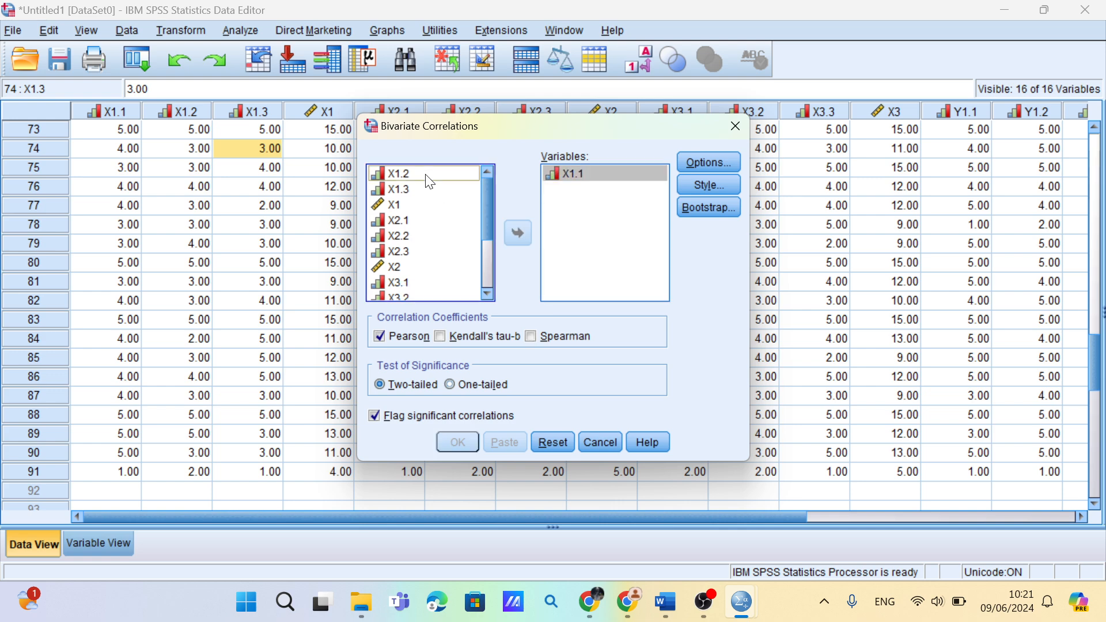
{"action": "left_click", "coordinate": [427, 176]}
{"action": "left_click", "coordinate": [520, 232]}
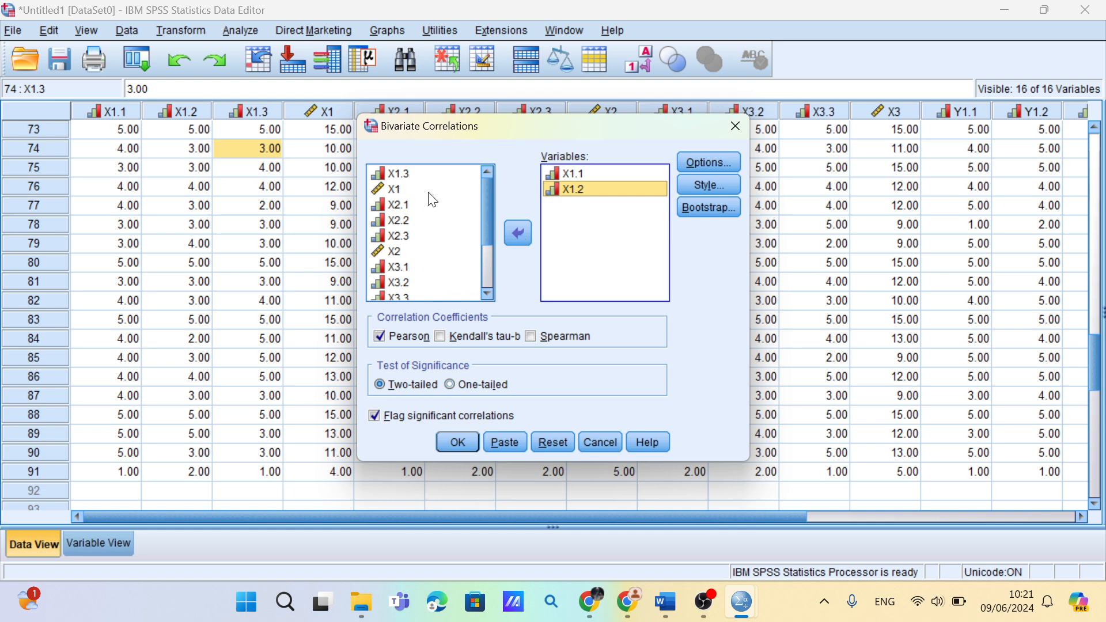
{"action": "left_click", "coordinate": [429, 176]}
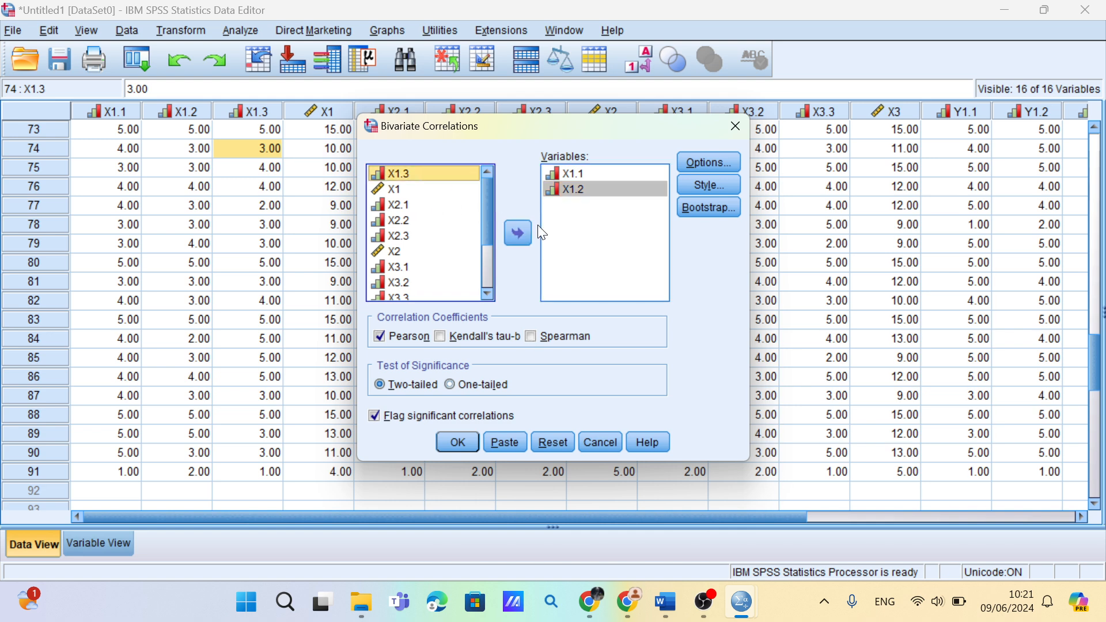
{"action": "left_click", "coordinate": [520, 230]}
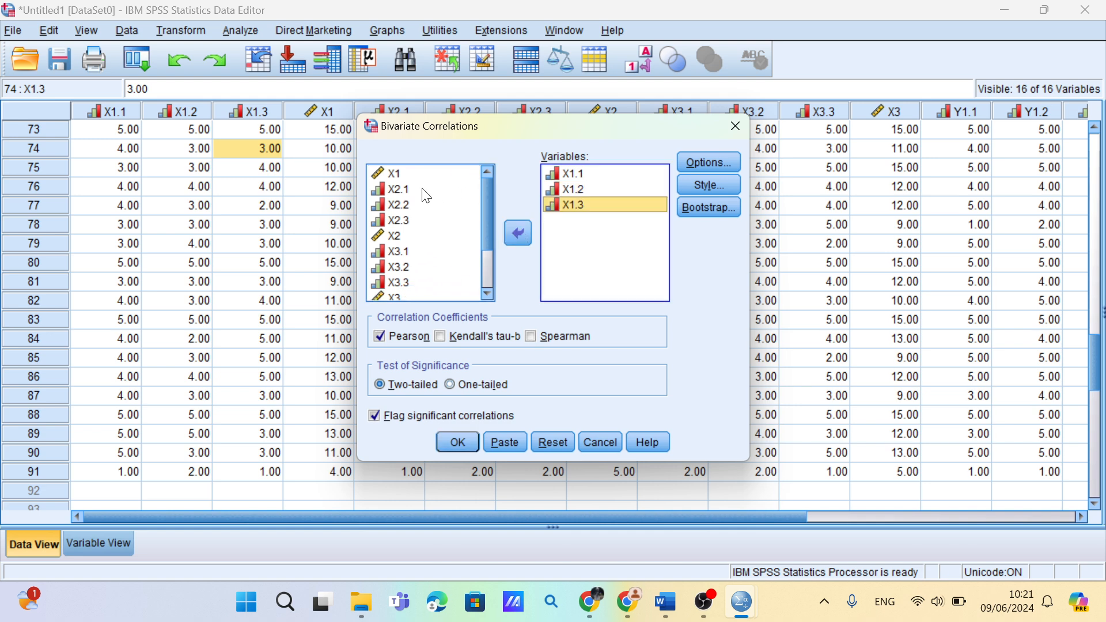
{"action": "left_click", "coordinate": [408, 175]}
{"action": "left_click", "coordinate": [518, 232]}
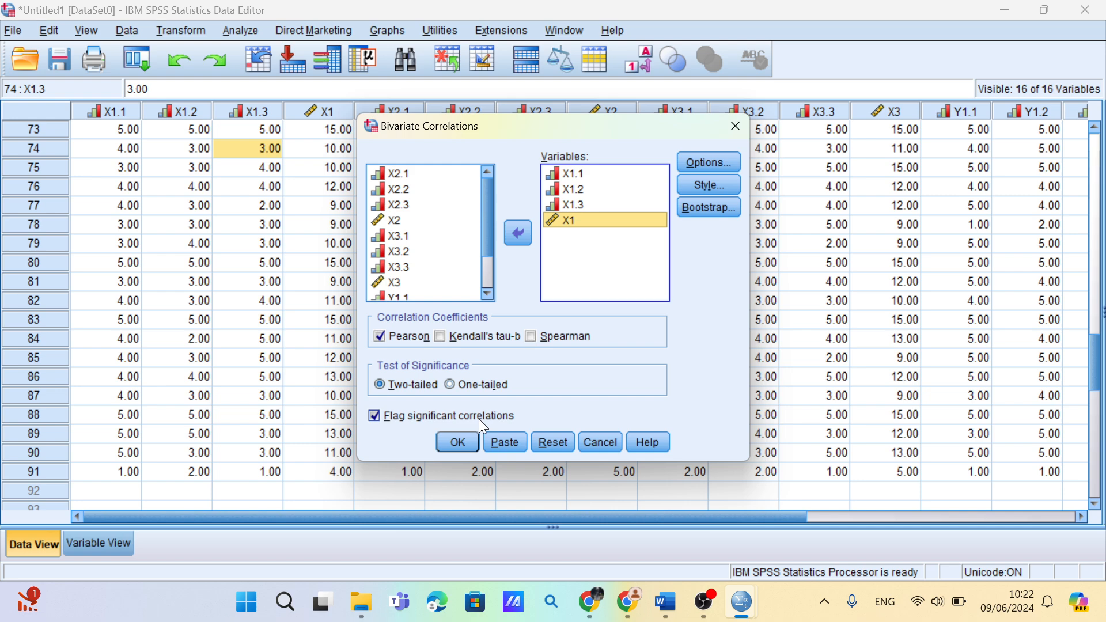
{"action": "left_click", "coordinate": [448, 445]}
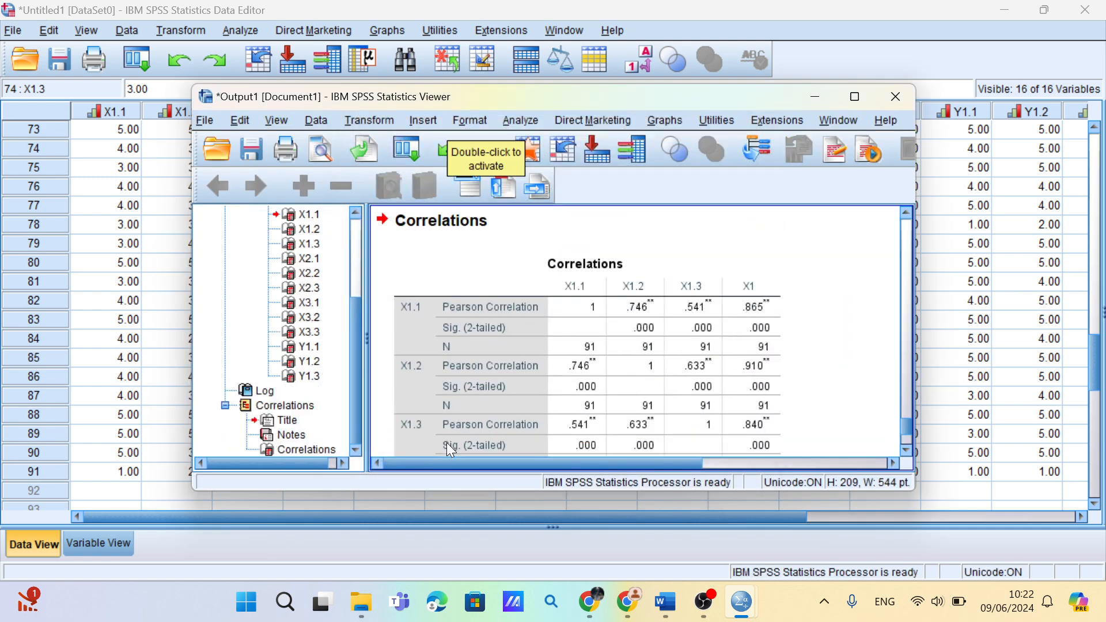
Examine the Correlations table, checking the Pearson Correlation and Sig. (2-tailed) values of each X1 item against the X1 total
{"action": "scroll", "coordinate": [449, 449], "scroll_direction": "down", "scroll_amount": 3}
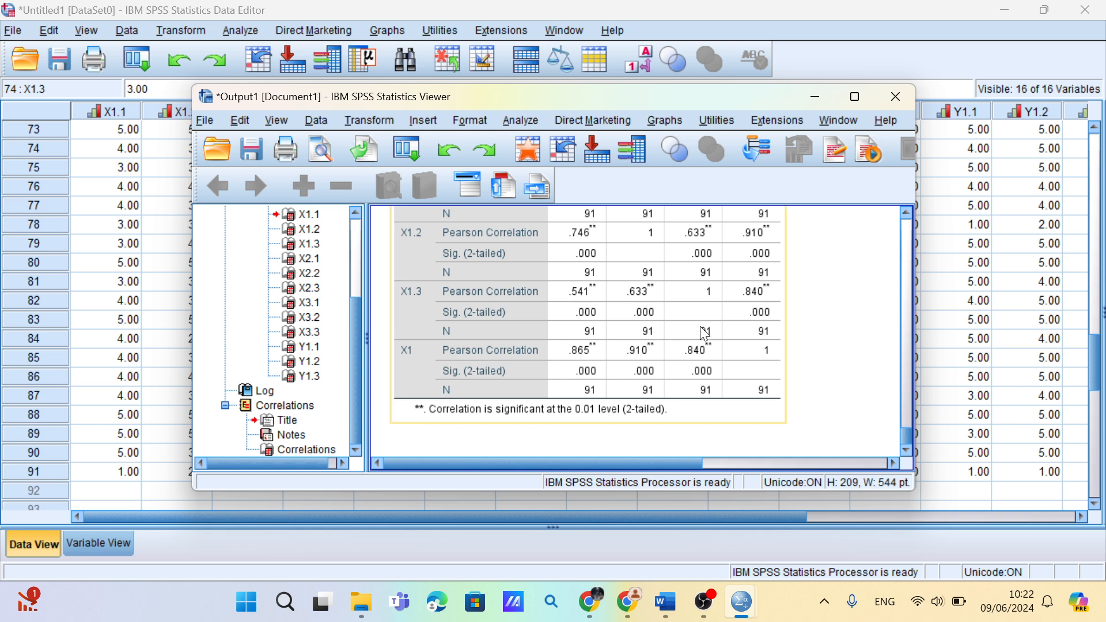
{"action": "scroll", "coordinate": [615, 311], "scroll_direction": "up", "scroll_amount": 2}
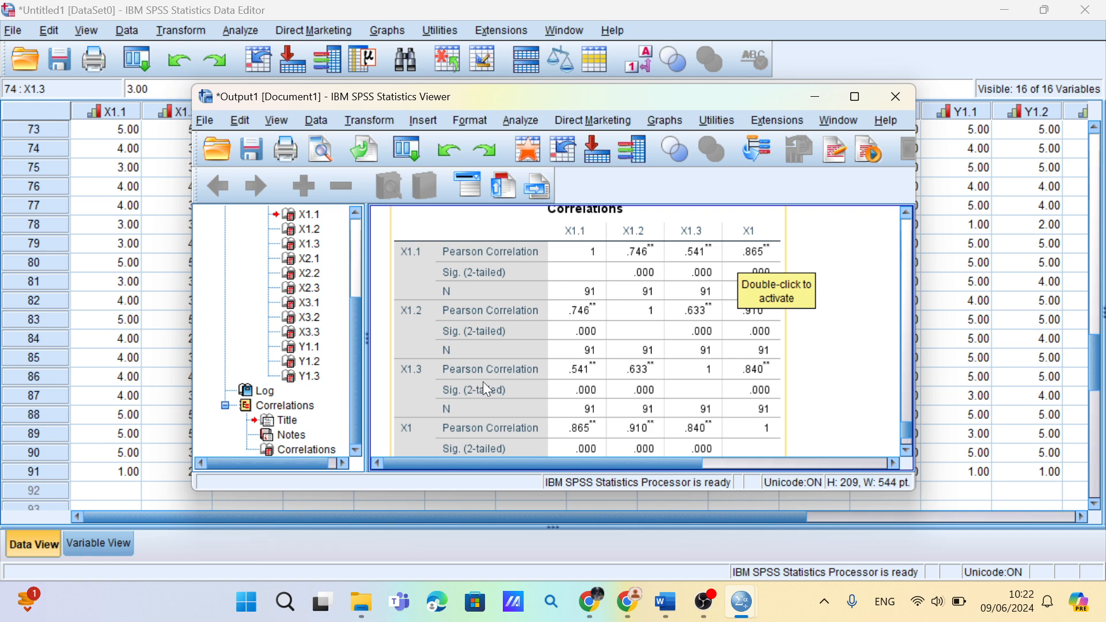
{"action": "left_click", "coordinate": [752, 372]}
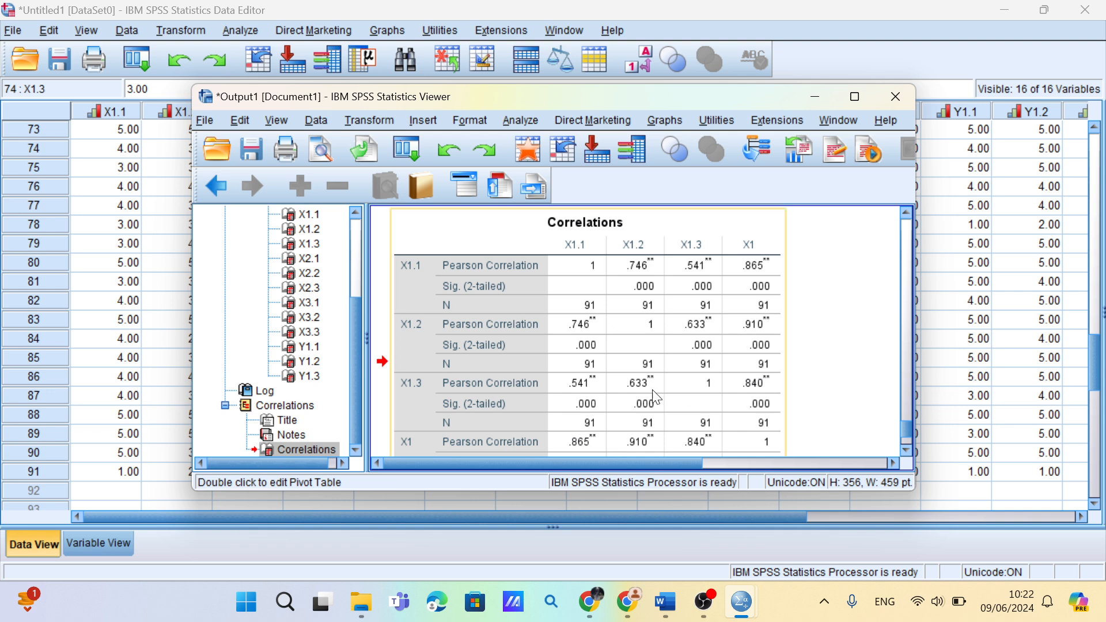
{"action": "scroll", "coordinate": [553, 409], "scroll_direction": "down", "scroll_amount": 3}
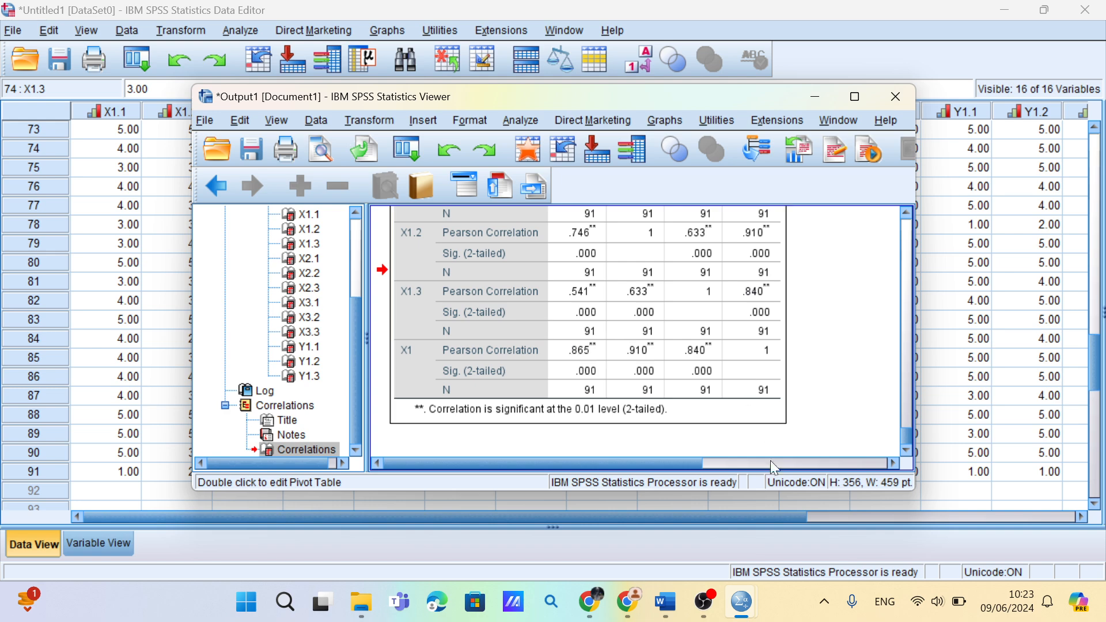
Switch to the Word report and examine the r Hitung, r Tabel and Sign columns and the conclusion in the UJI VALIDITAS section
{"action": "left_click", "coordinate": [666, 602]}
{"action": "scroll", "coordinate": [666, 526], "scroll_direction": "down", "scroll_amount": 4}
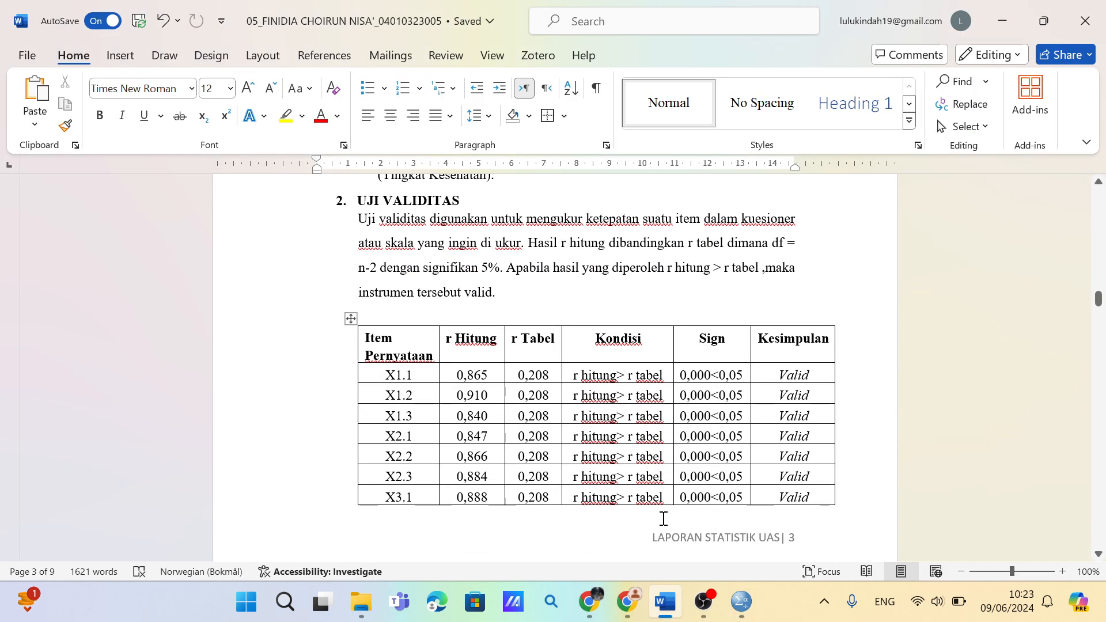
{"action": "scroll", "coordinate": [664, 518], "scroll_direction": "down", "scroll_amount": 1}
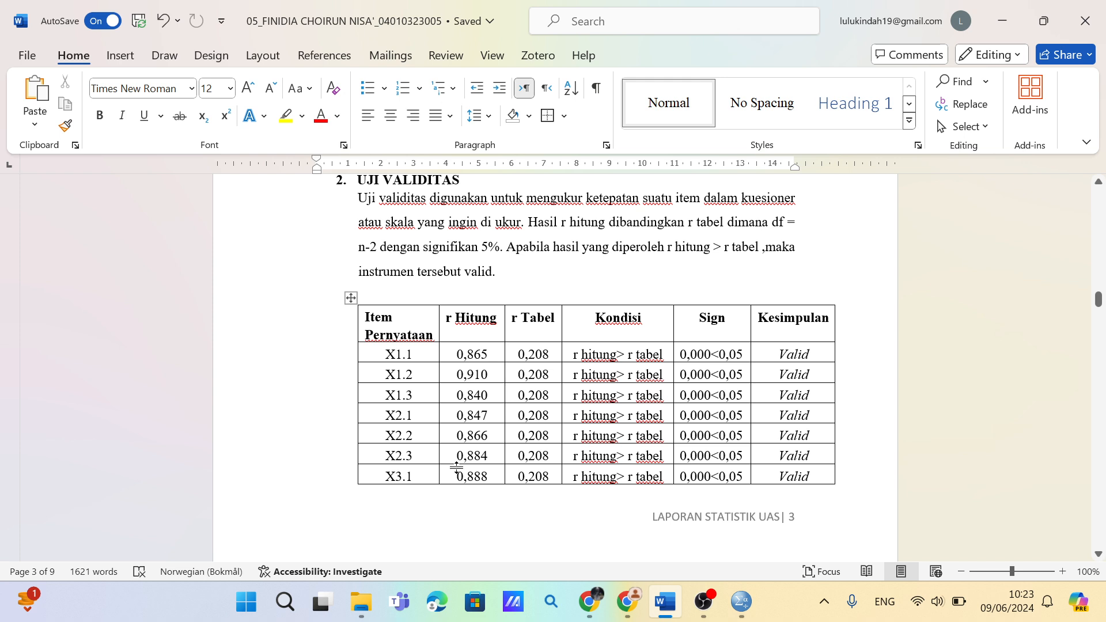
{"action": "scroll", "coordinate": [507, 494], "scroll_direction": "down", "scroll_amount": 4}
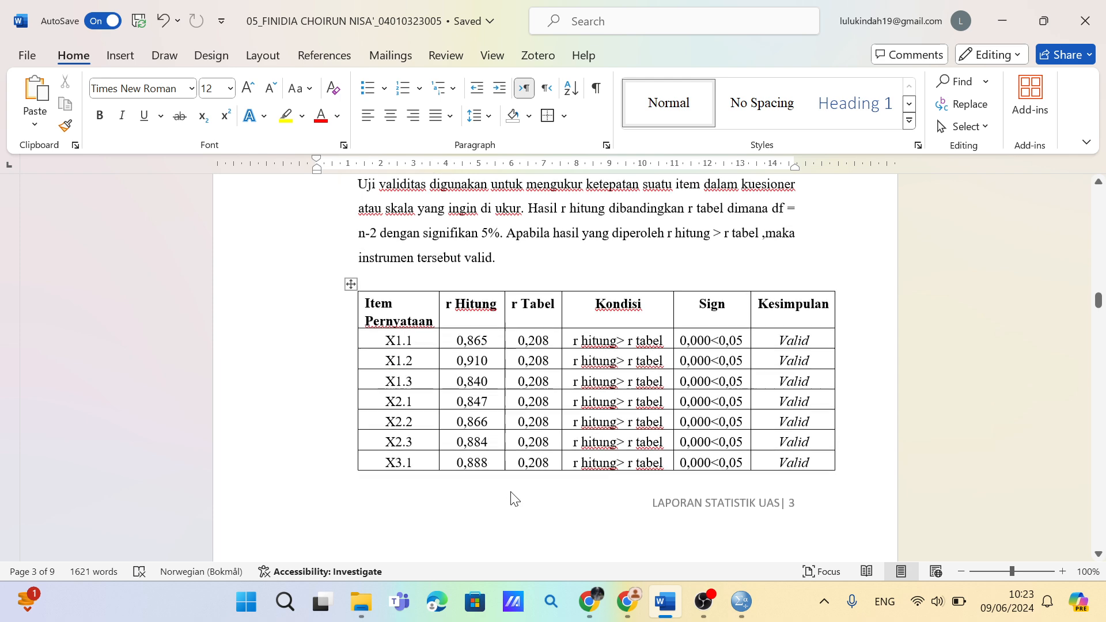
{"action": "scroll", "coordinate": [507, 494], "scroll_direction": "down", "scroll_amount": 3}
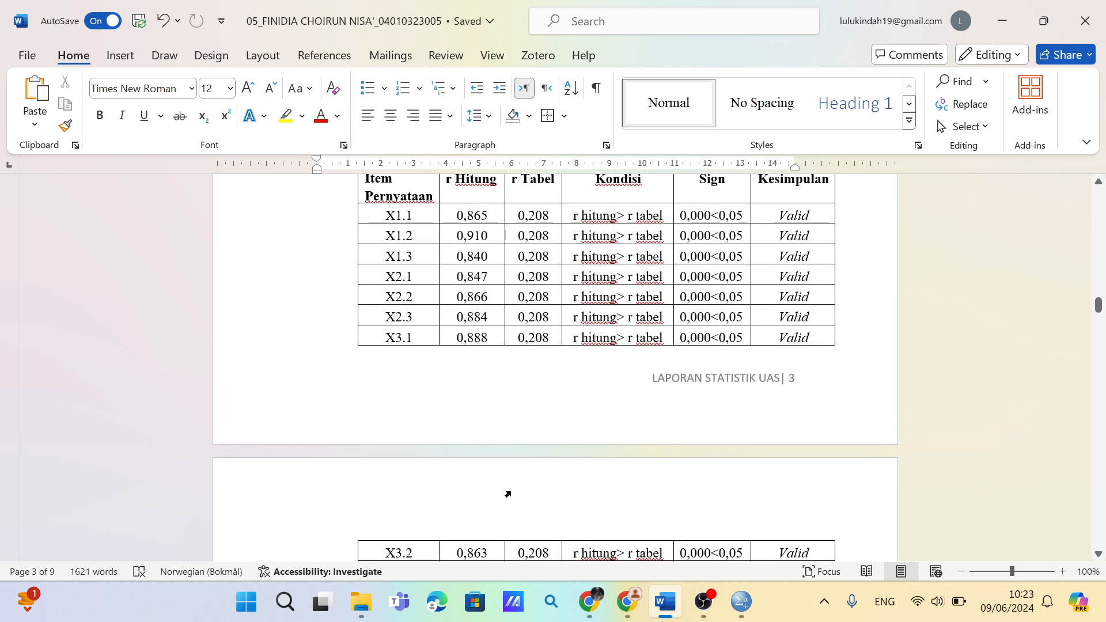
{"action": "scroll", "coordinate": [512, 493], "scroll_direction": "down", "scroll_amount": 2}
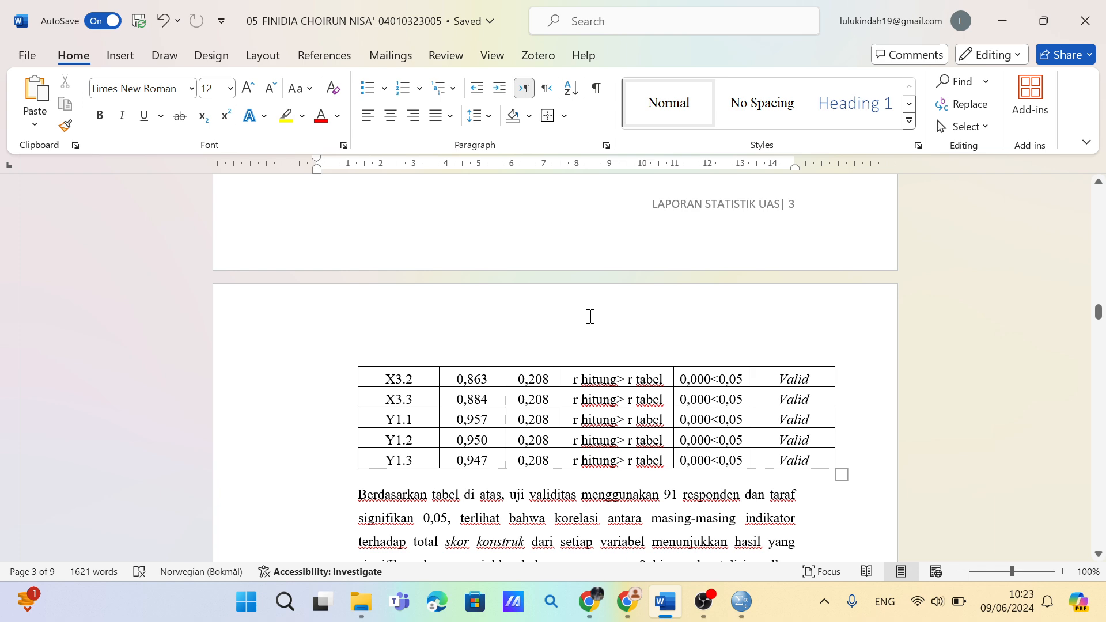
{"action": "scroll", "coordinate": [591, 317], "scroll_direction": "up", "scroll_amount": 1}
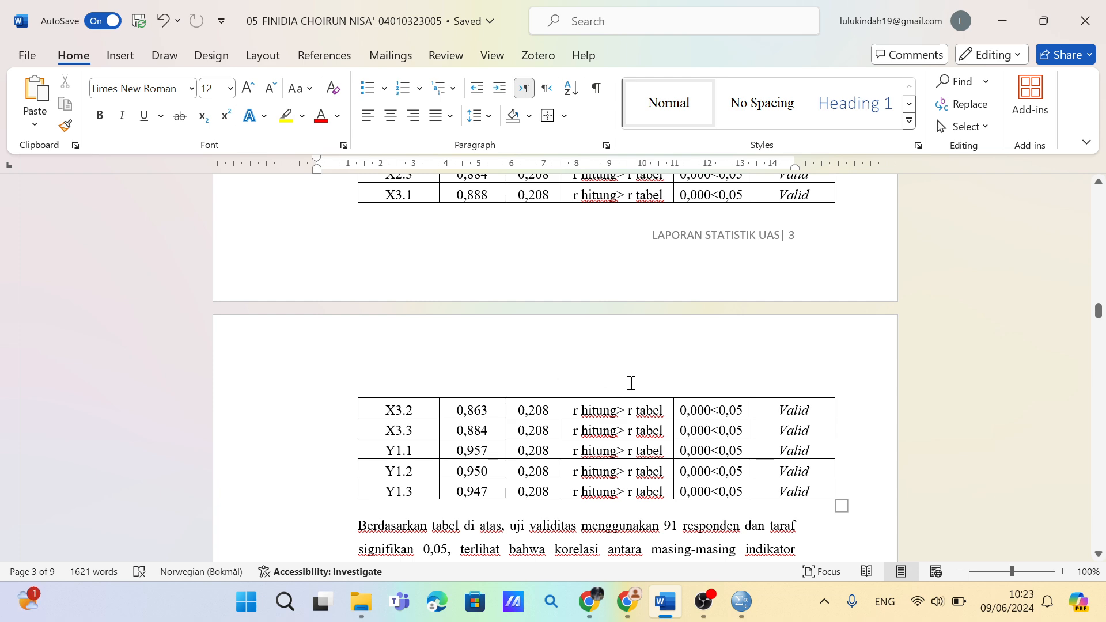
{"action": "scroll", "coordinate": [630, 383], "scroll_direction": "down", "scroll_amount": 2}
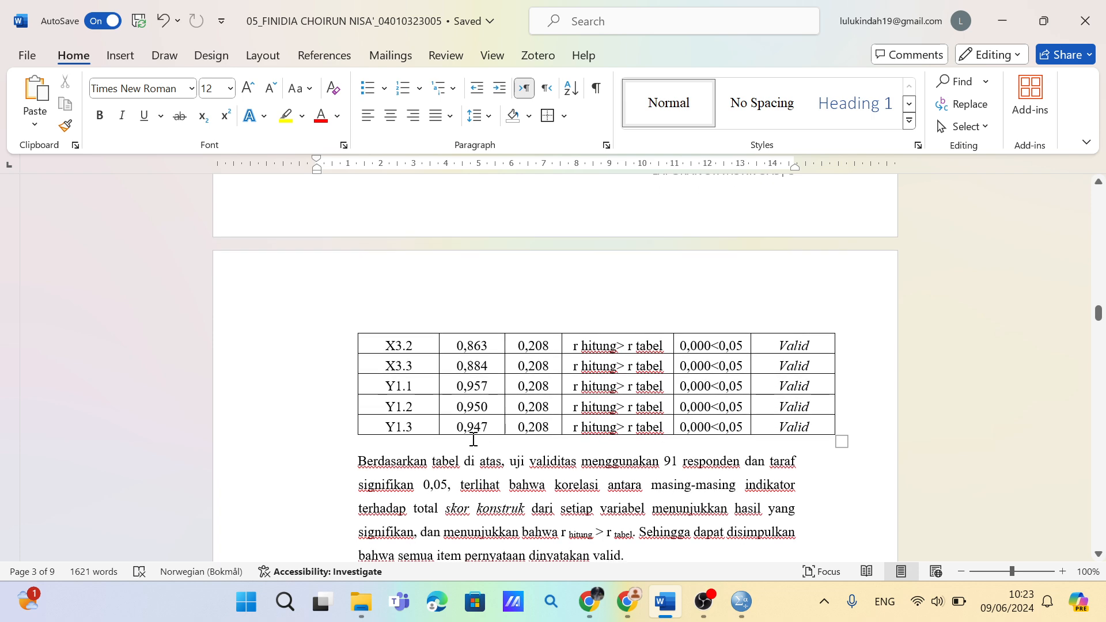
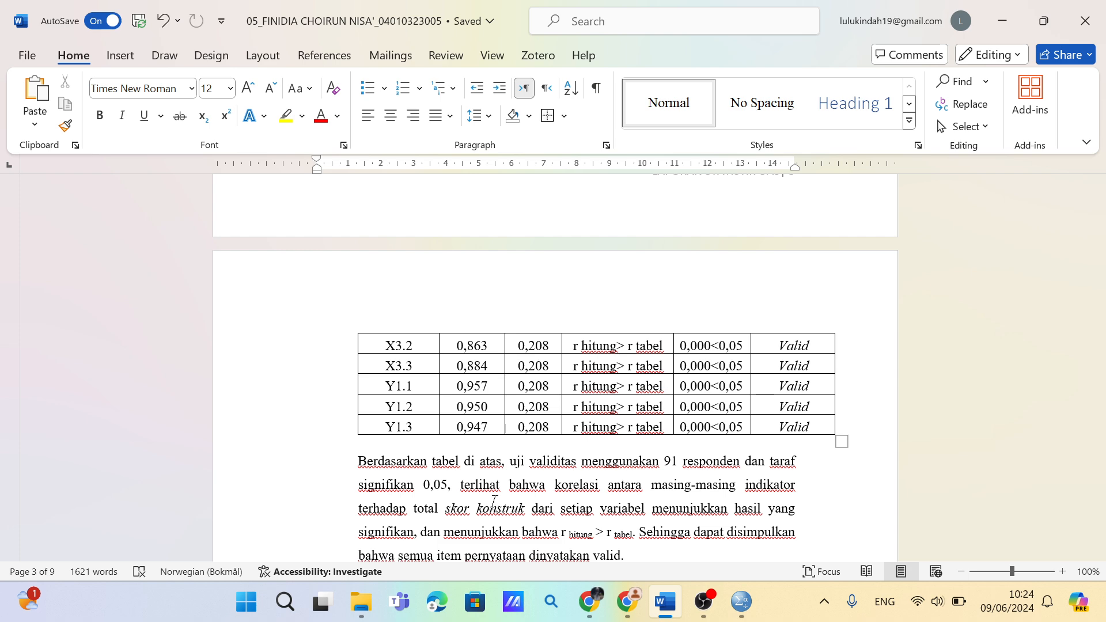
Switch to Chrome and open r dan t tabel.xlsx from the Materi UAS folder in Google Drive
{"action": "mouse_move", "coordinate": [646, 612]}
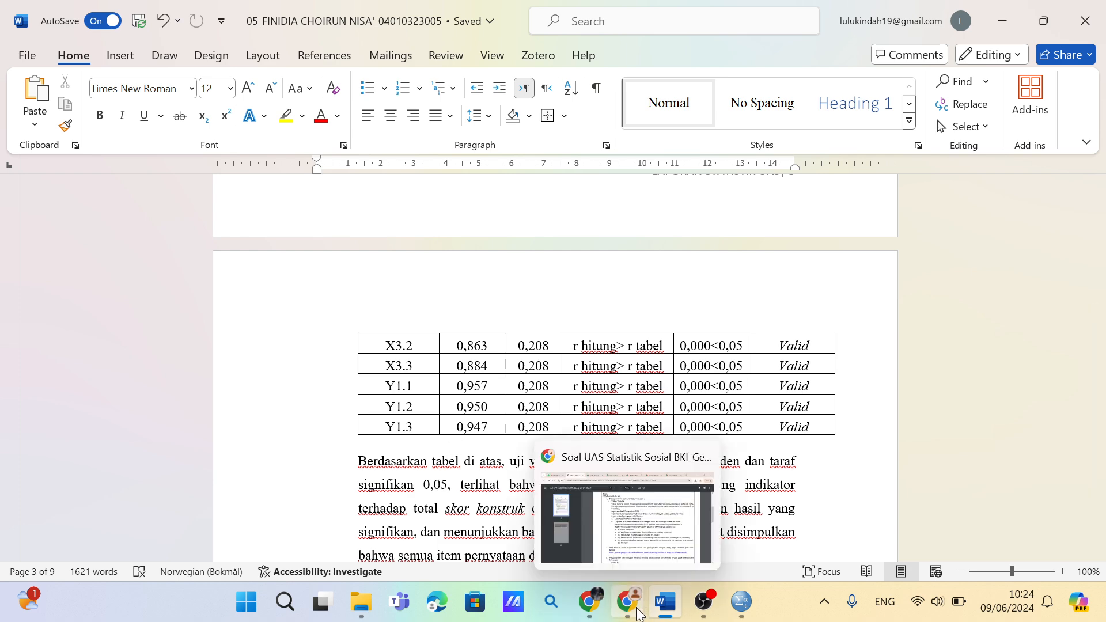
{"action": "left_click", "coordinate": [634, 561]}
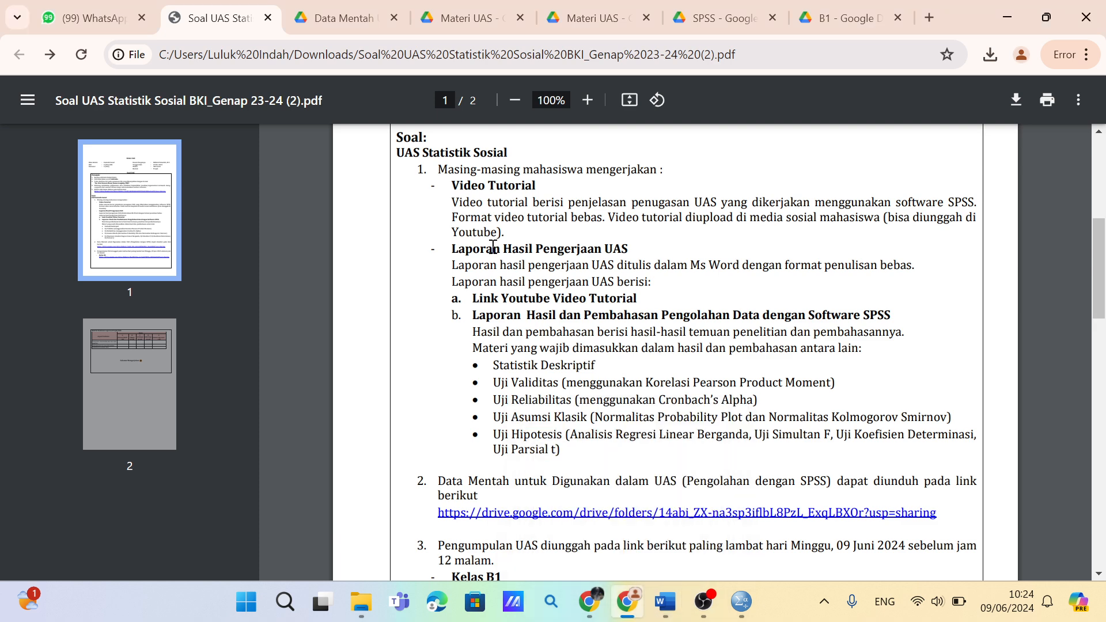
{"action": "left_click", "coordinate": [443, 3]}
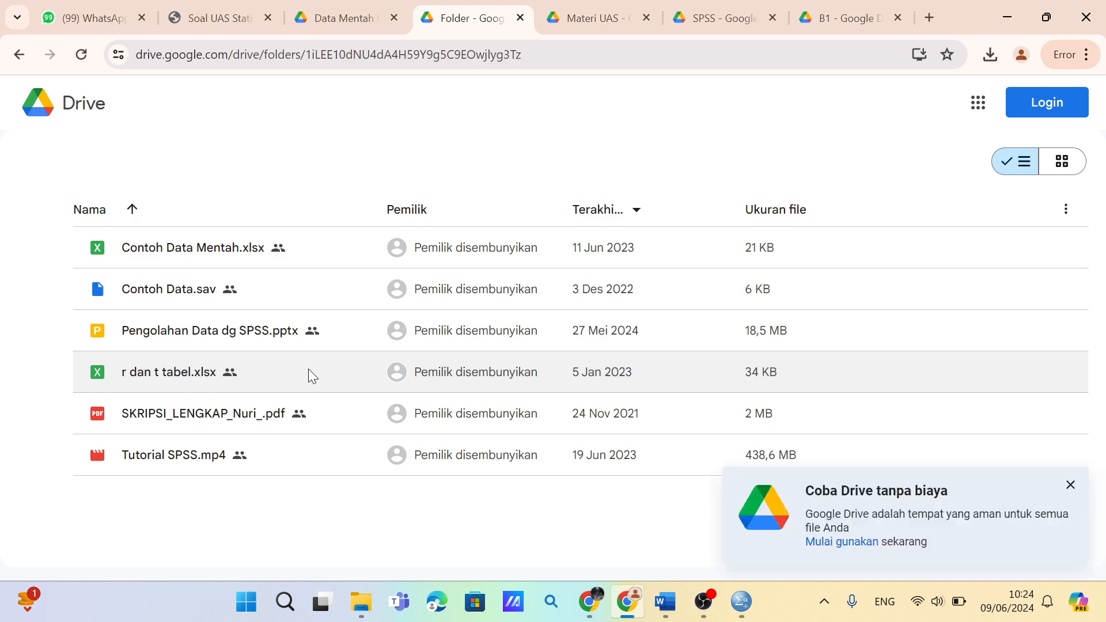
{"action": "mouse_move", "coordinate": [709, 607]}
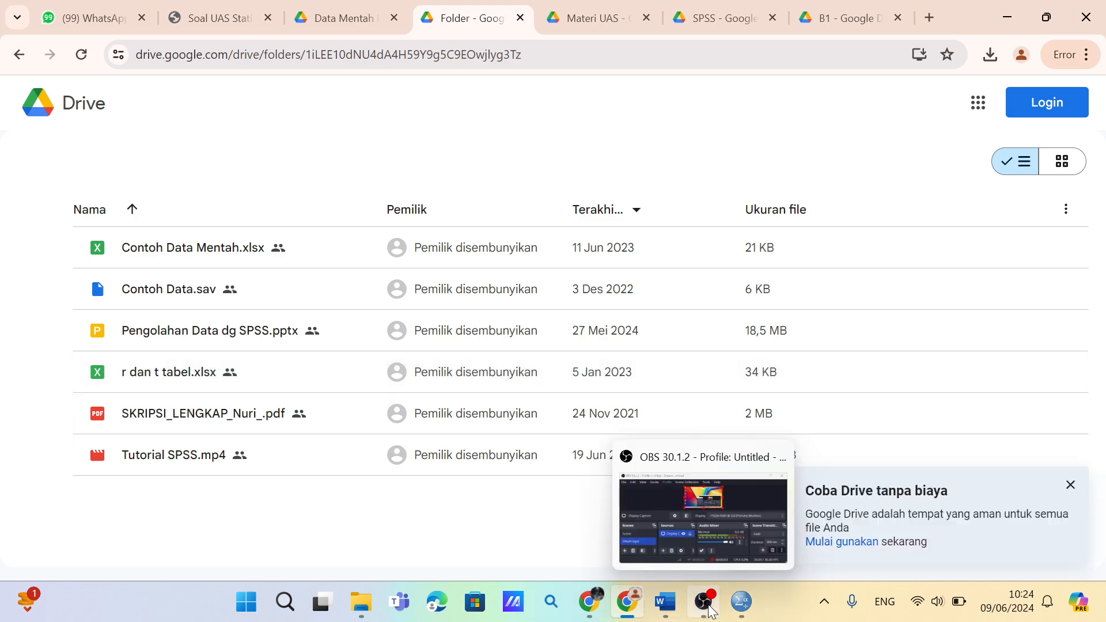
{"action": "mouse_move", "coordinate": [699, 556]}
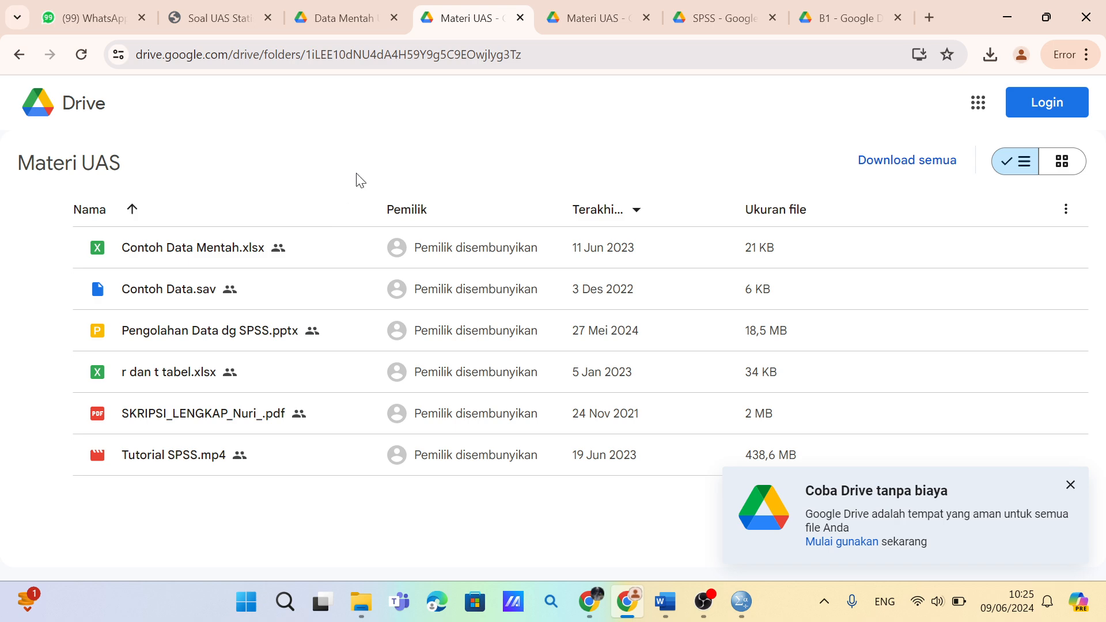
{"action": "key", "text": "F5"}
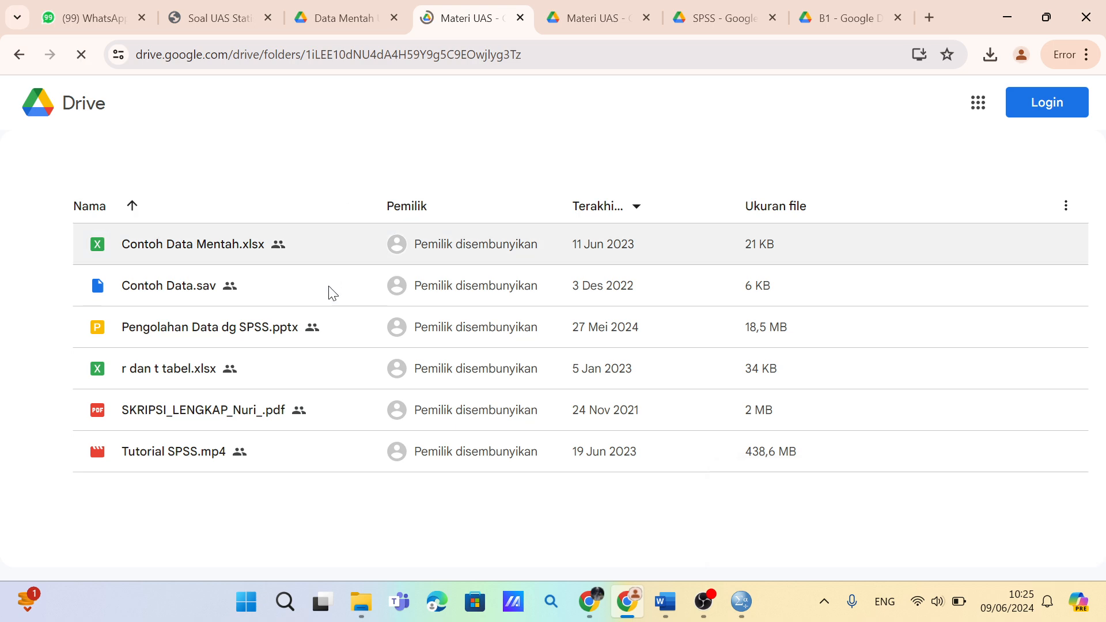
{"action": "double_click", "coordinate": [288, 370]}
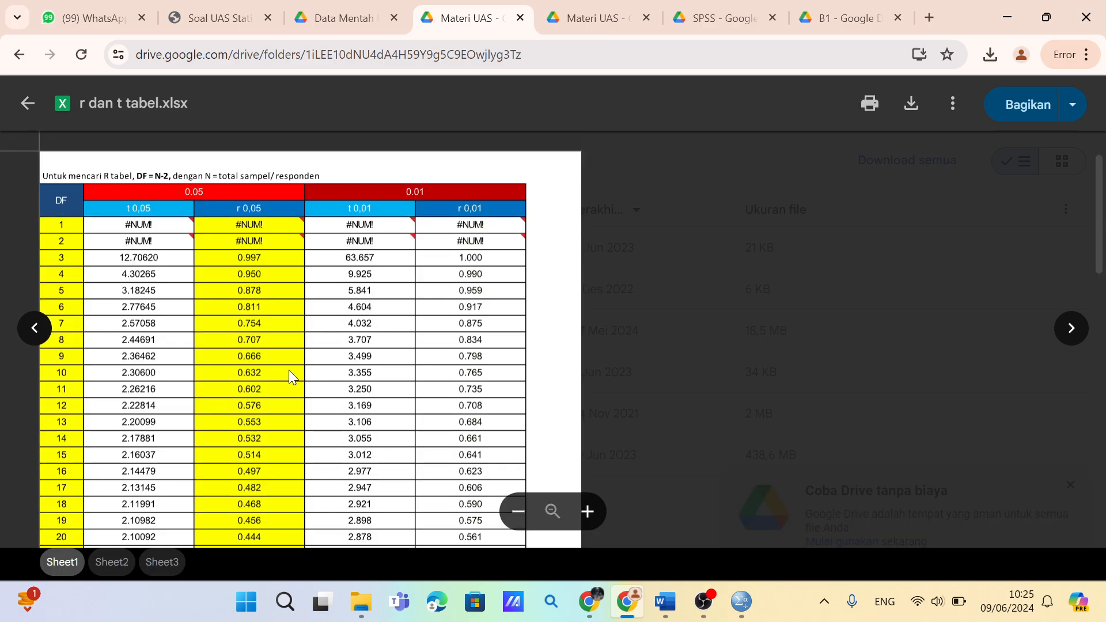
Look up the r value at the 0.05 significance level for DF 89 in the r table and select its cell
{"action": "scroll", "coordinate": [290, 372], "scroll_direction": "down", "scroll_amount": 6}
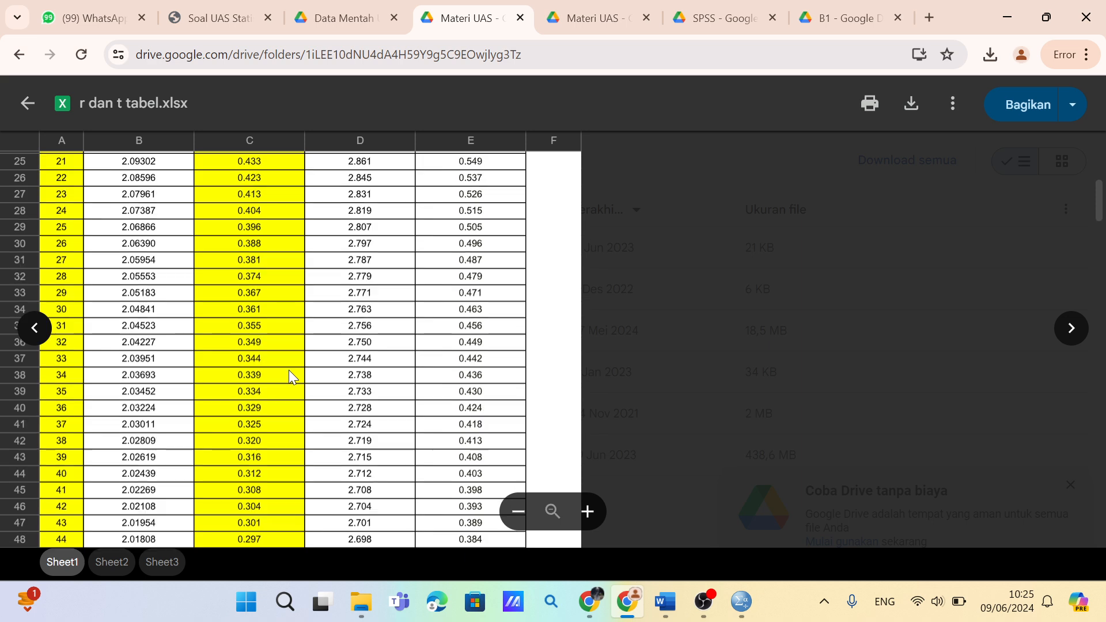
{"action": "scroll", "coordinate": [288, 370], "scroll_direction": "down", "scroll_amount": 14}
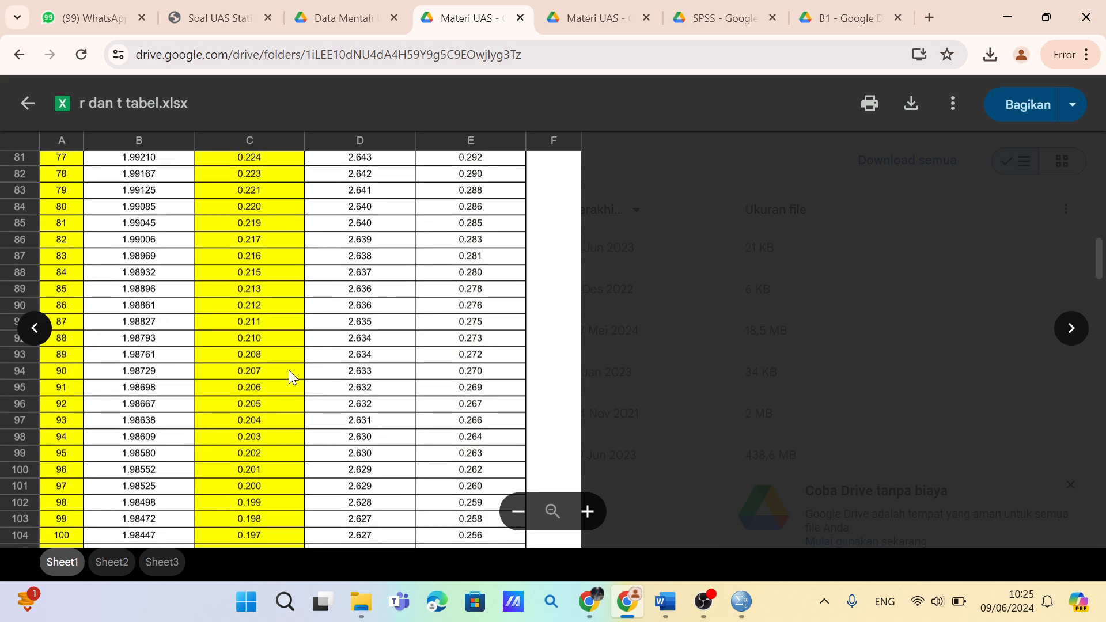
{"action": "scroll", "coordinate": [288, 370], "scroll_direction": "down", "scroll_amount": 2}
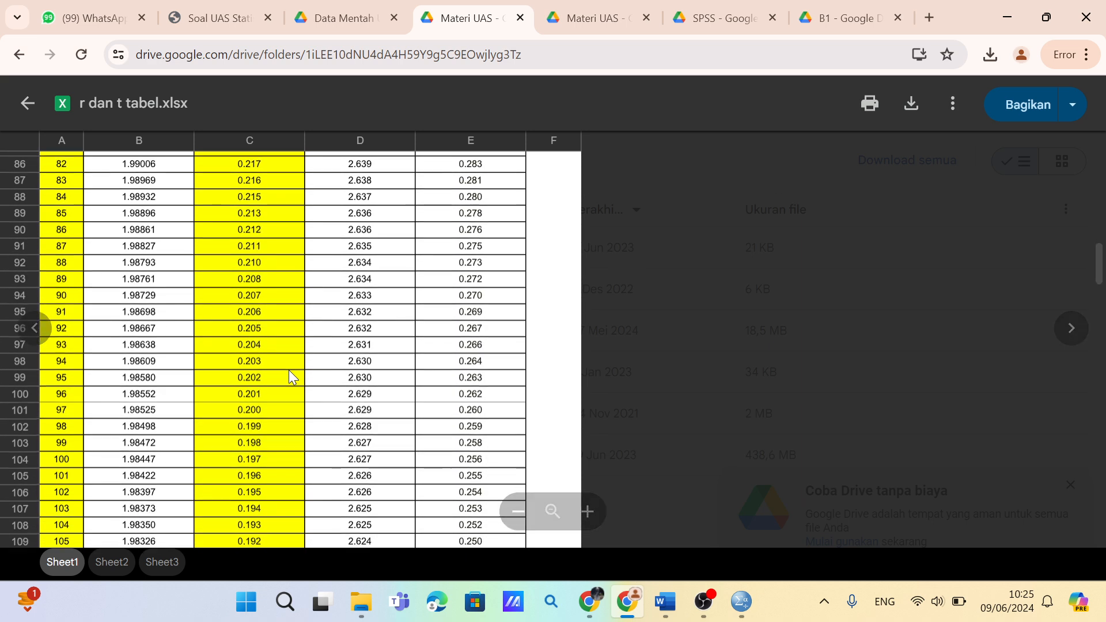
{"action": "scroll", "coordinate": [289, 374], "scroll_direction": "down", "scroll_amount": 3}
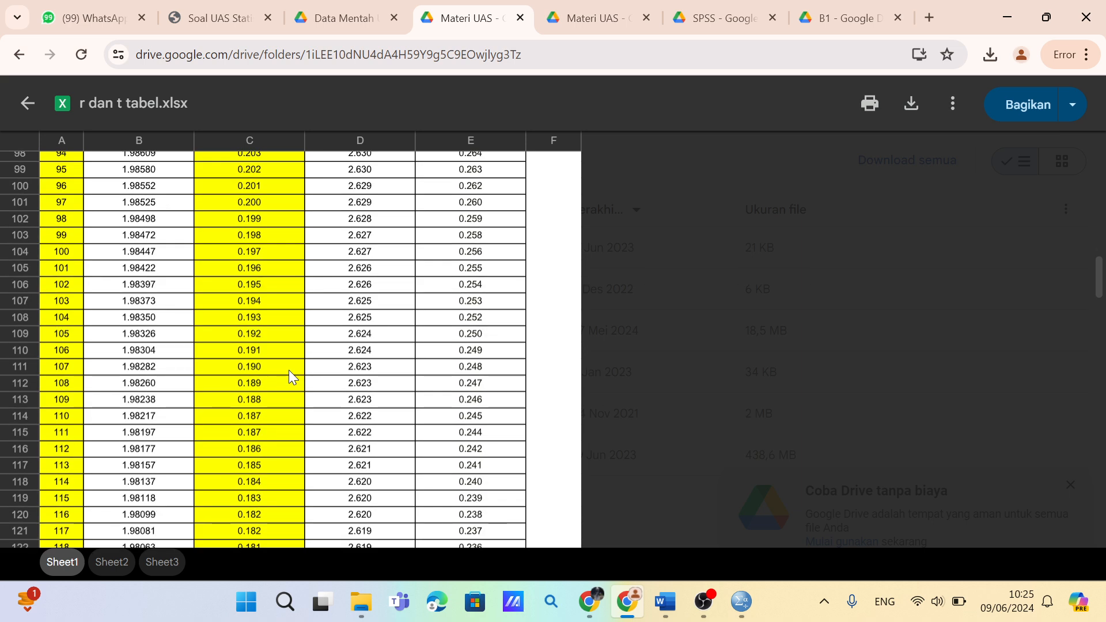
{"action": "scroll", "coordinate": [288, 374], "scroll_direction": "down", "scroll_amount": 2}
{"action": "scroll", "coordinate": [288, 375], "scroll_direction": "up", "scroll_amount": 3}
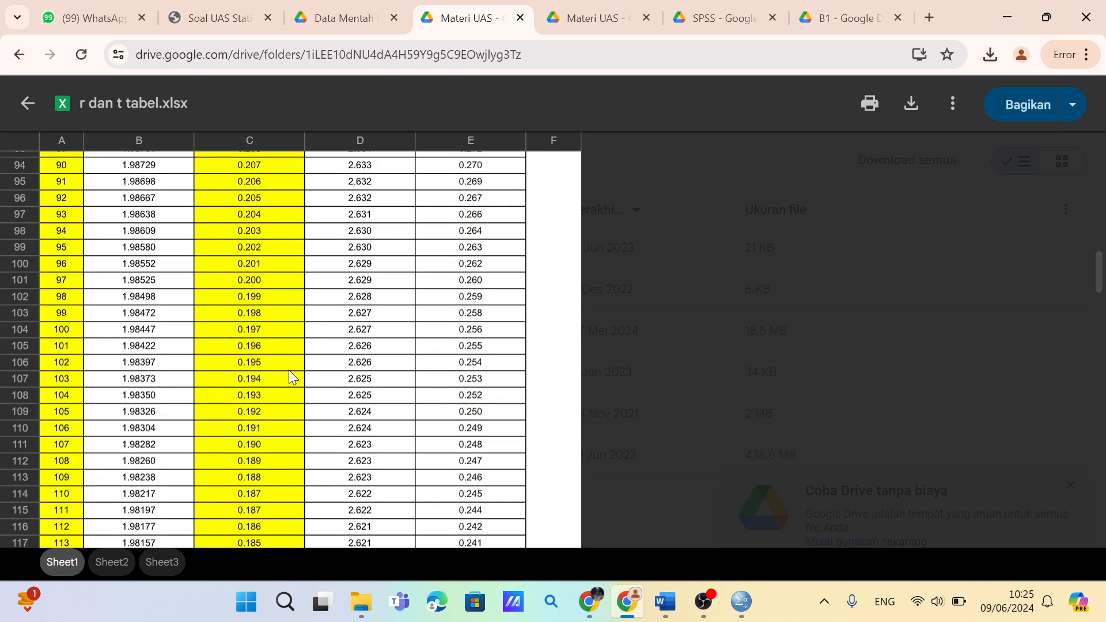
{"action": "scroll", "coordinate": [289, 377], "scroll_direction": "up", "scroll_amount": 2}
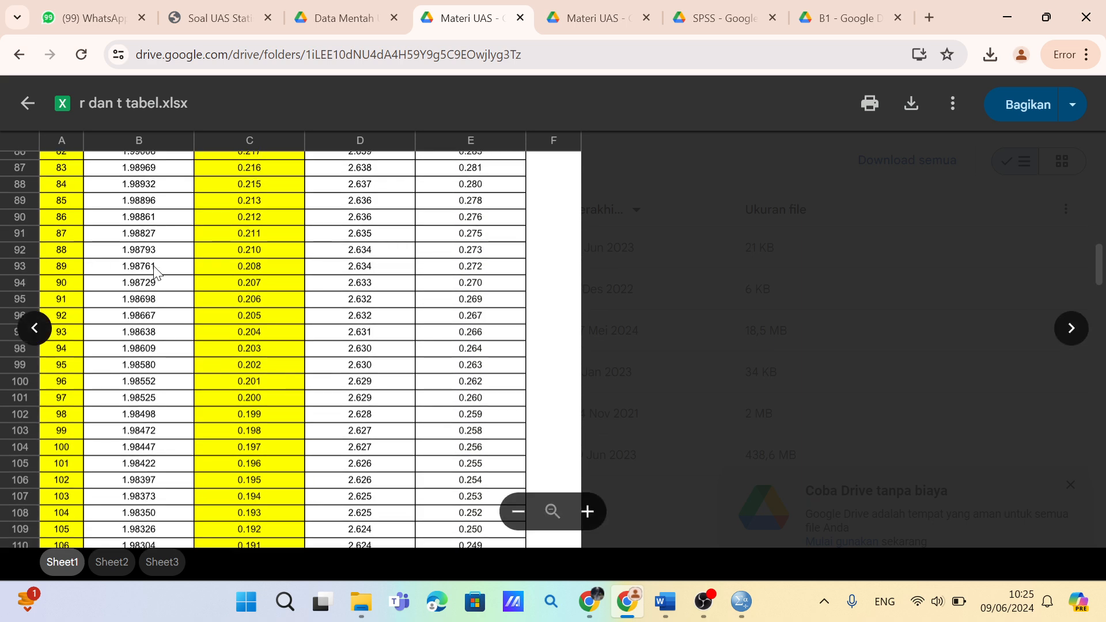
{"action": "left_click", "coordinate": [245, 270]}
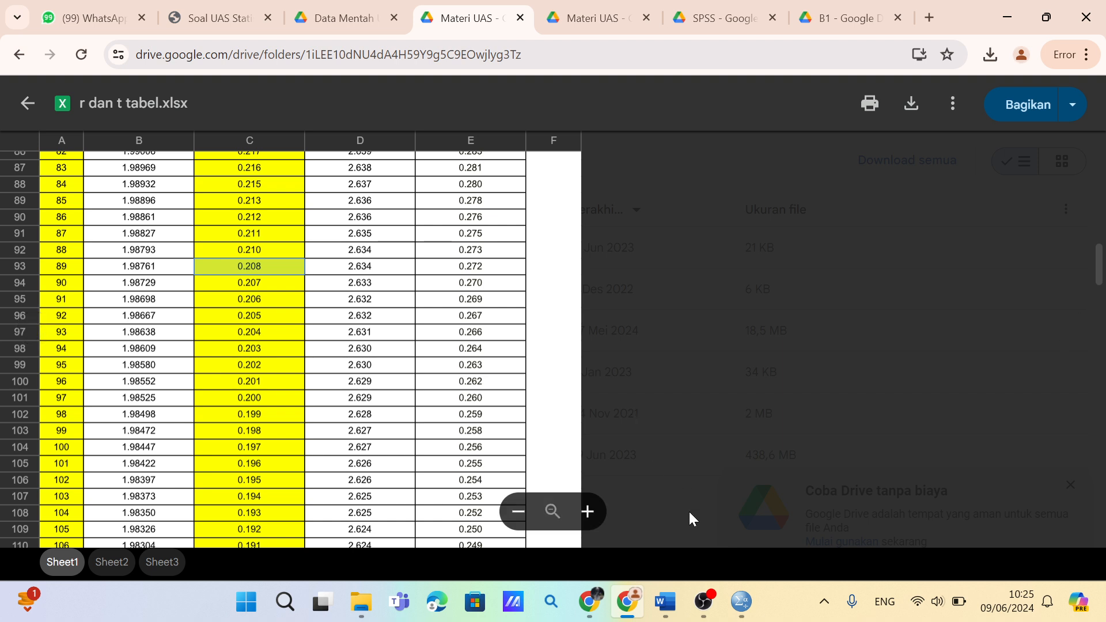
Switch to the Word report and compare the r Hitung and r Tabel values of the items in the validity table
{"action": "mouse_move", "coordinate": [741, 602]}
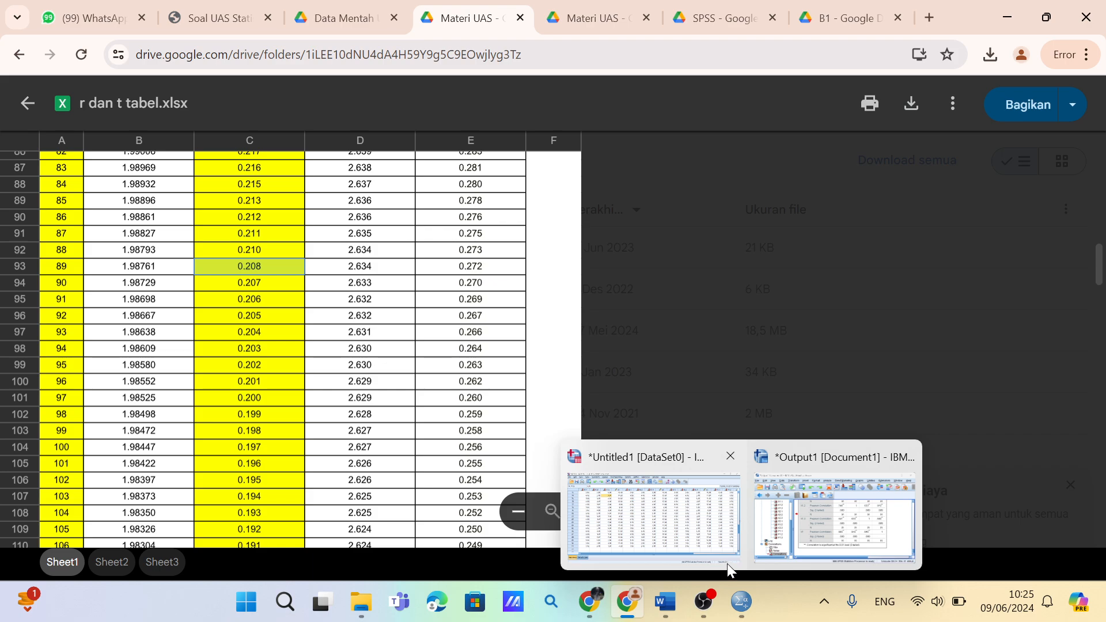
{"action": "mouse_move", "coordinate": [785, 547]}
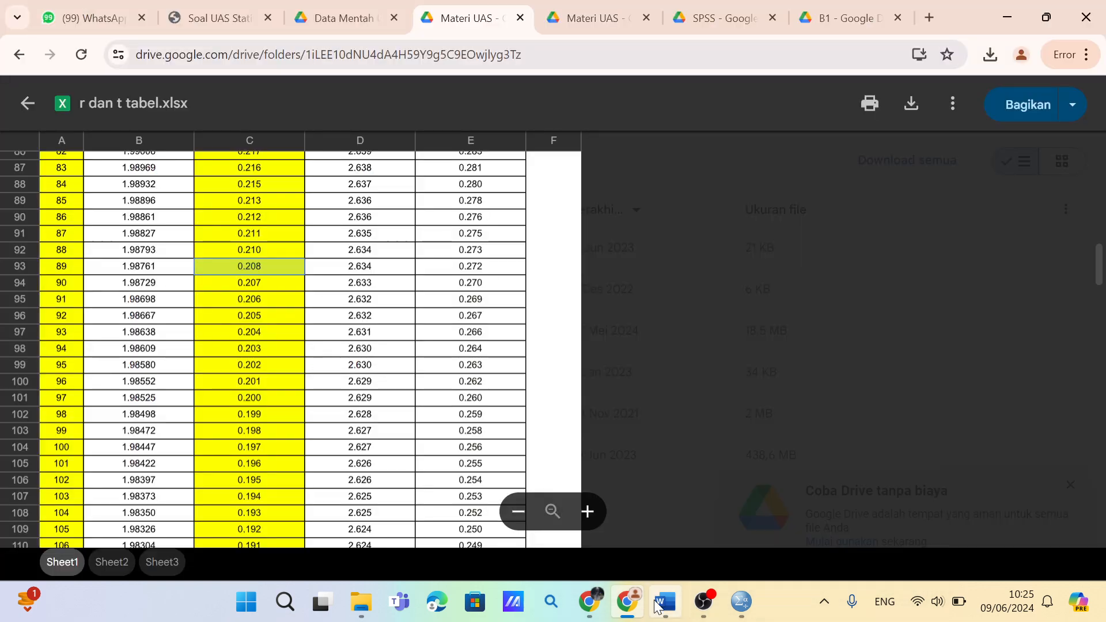
{"action": "mouse_move", "coordinate": [661, 611]}
{"action": "left_click", "coordinate": [663, 541]}
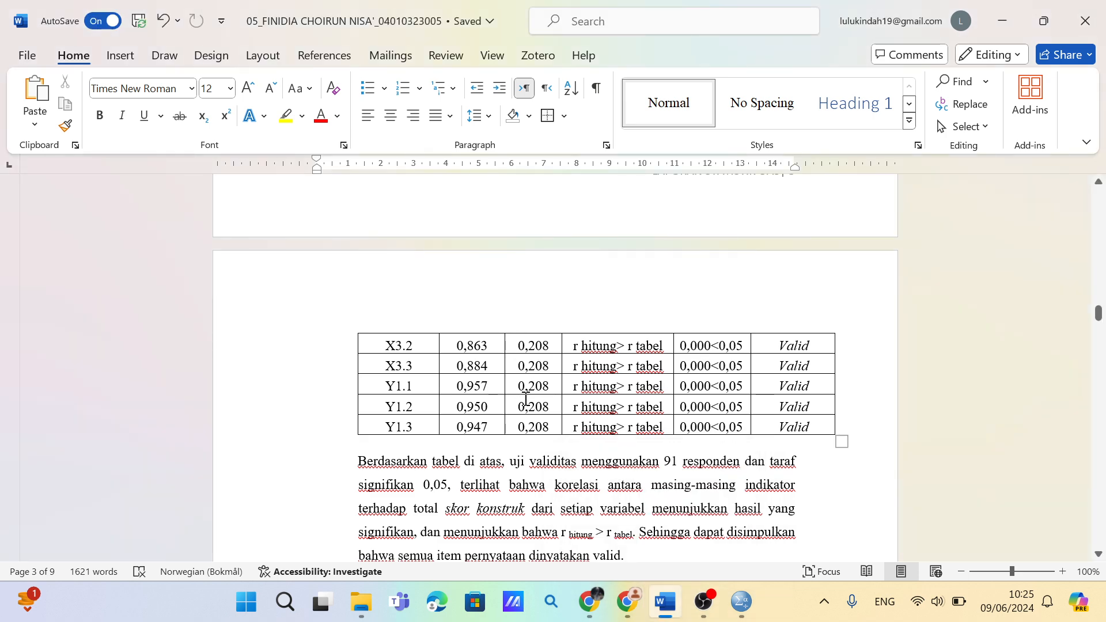
{"action": "scroll", "coordinate": [522, 304], "scroll_direction": "up", "scroll_amount": 3}
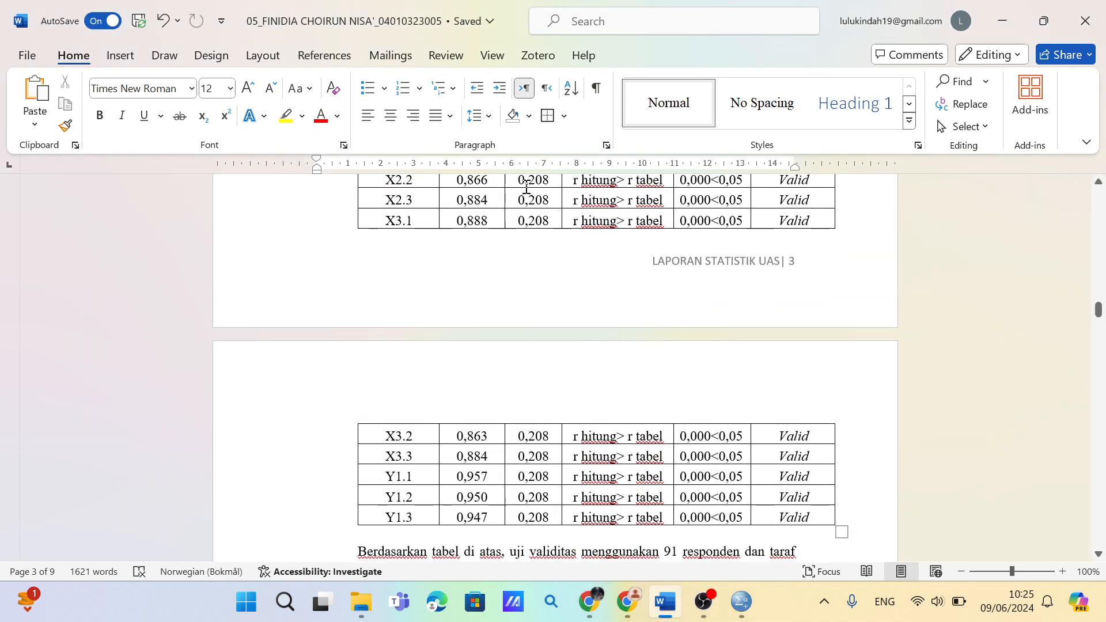
{"action": "scroll", "coordinate": [524, 187], "scroll_direction": "up", "scroll_amount": 3}
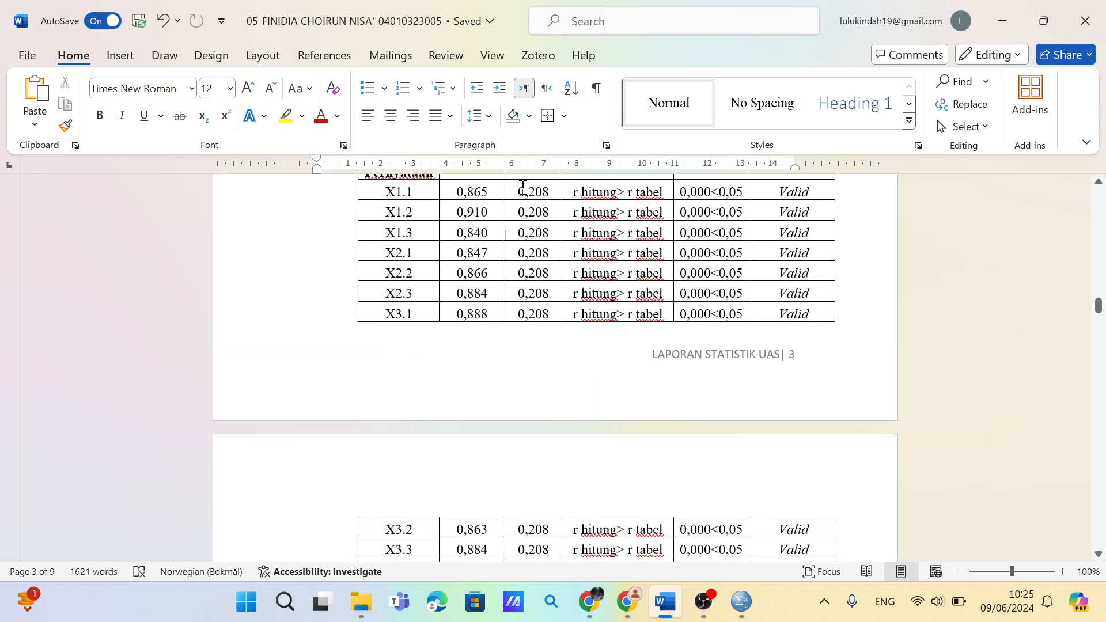
{"action": "scroll", "coordinate": [523, 188], "scroll_direction": "up", "scroll_amount": 1}
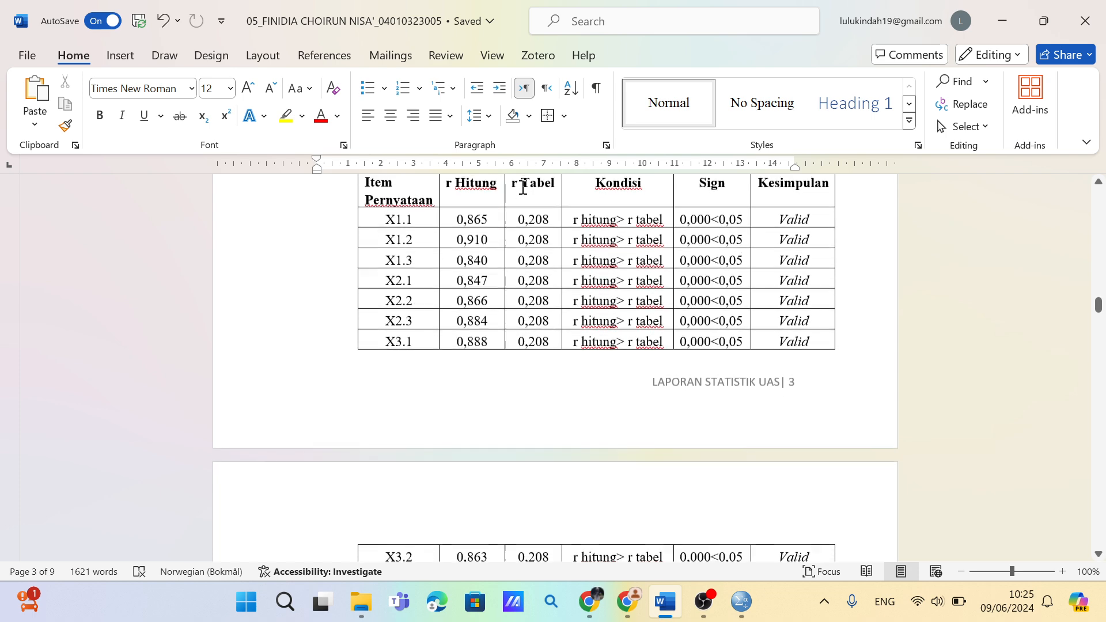
{"action": "scroll", "coordinate": [522, 187], "scroll_direction": "down", "scroll_amount": 1}
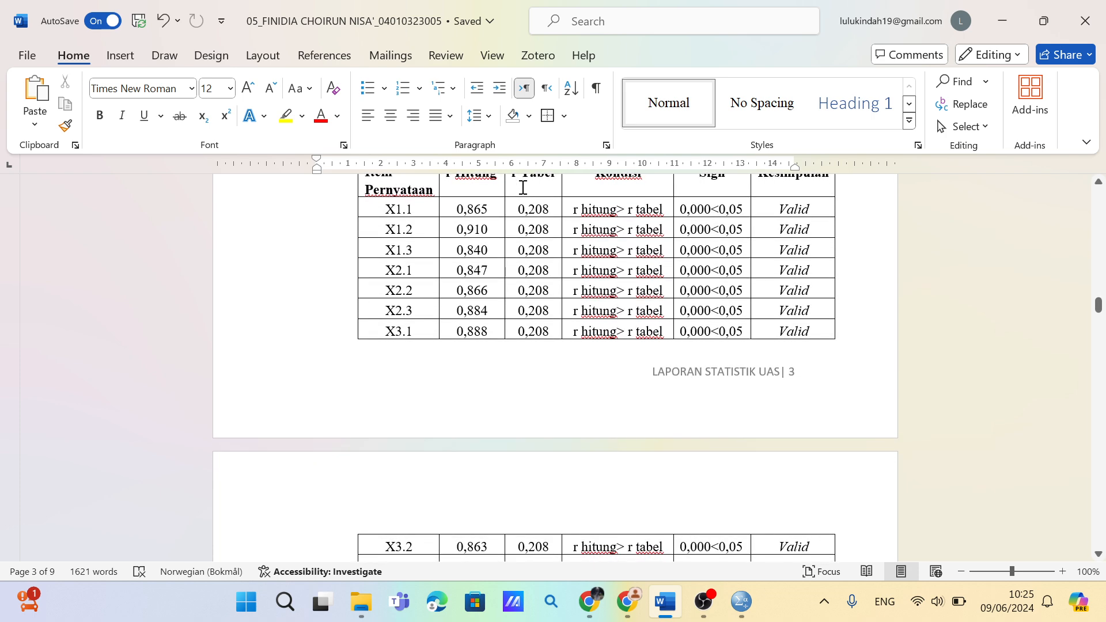
{"action": "scroll", "coordinate": [523, 187], "scroll_direction": "down", "scroll_amount": 1}
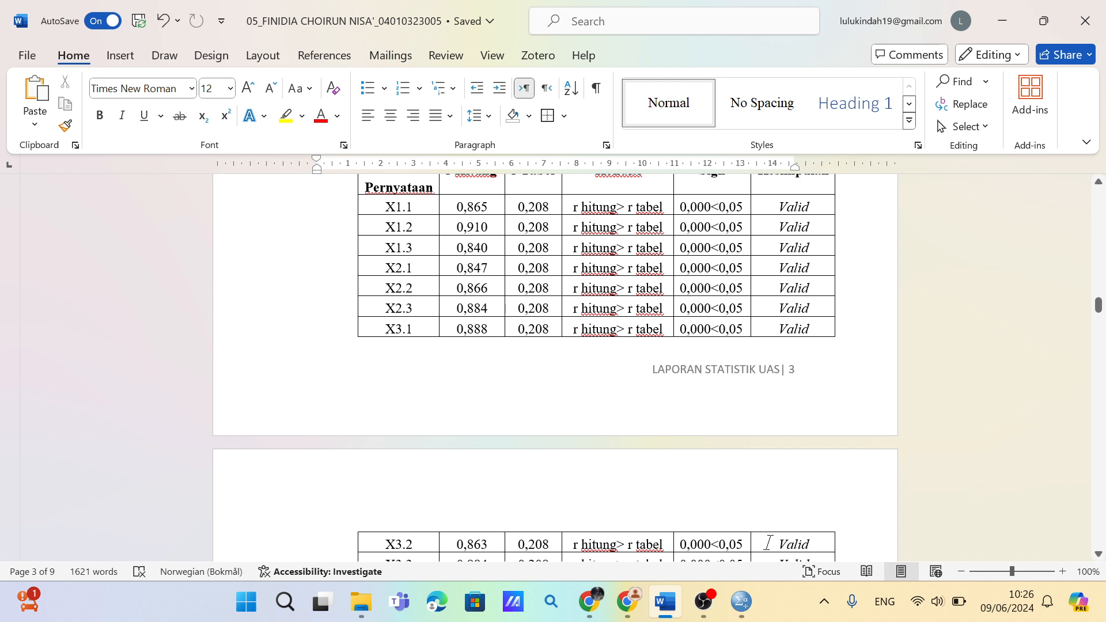
Switch to the SPSS output viewer and review the Pearson correlations table for X1.1, X1.2, X1.3 and X1
{"action": "mouse_move", "coordinate": [745, 608]}
{"action": "mouse_move", "coordinate": [786, 533]}
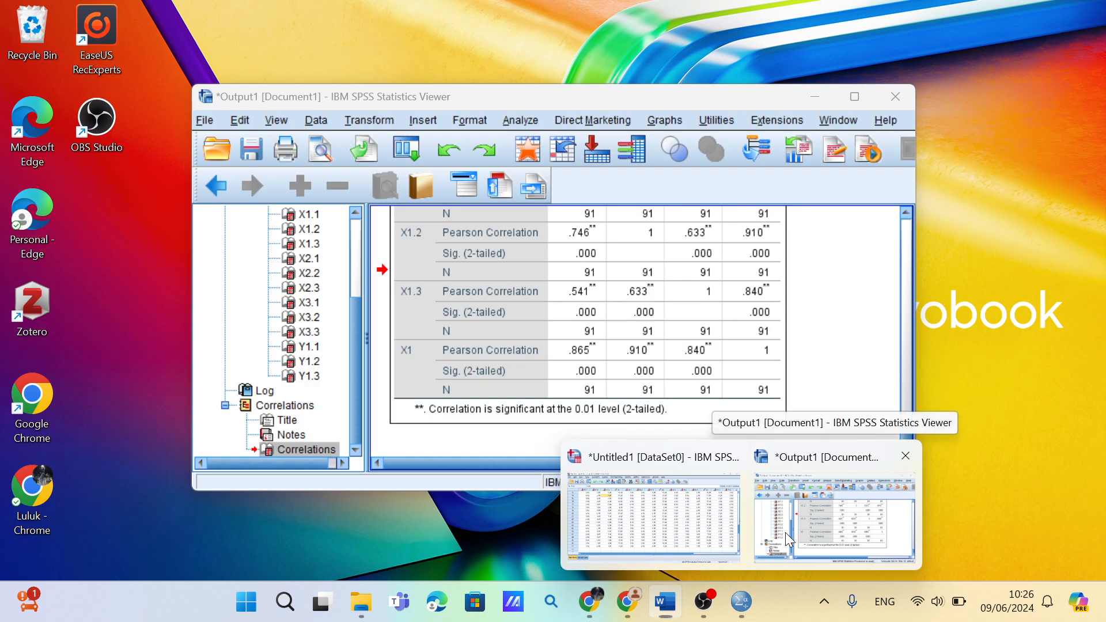
{"action": "left_click", "coordinate": [786, 532]}
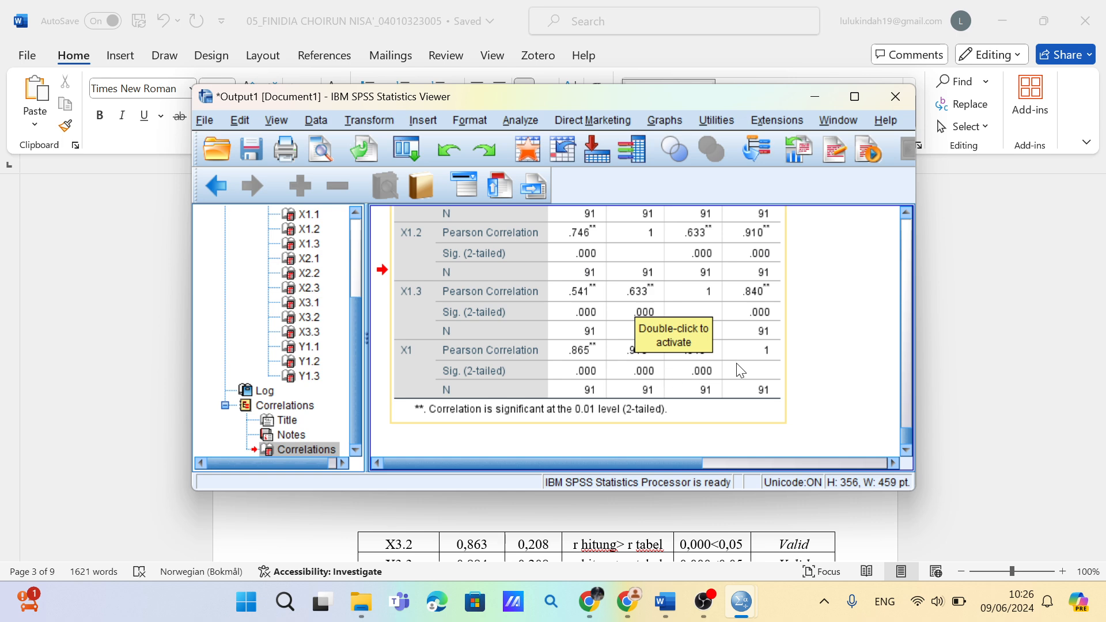
{"action": "scroll", "coordinate": [823, 218], "scroll_direction": "up", "scroll_amount": 3}
{"action": "scroll", "coordinate": [827, 221], "scroll_direction": "up", "scroll_amount": 3}
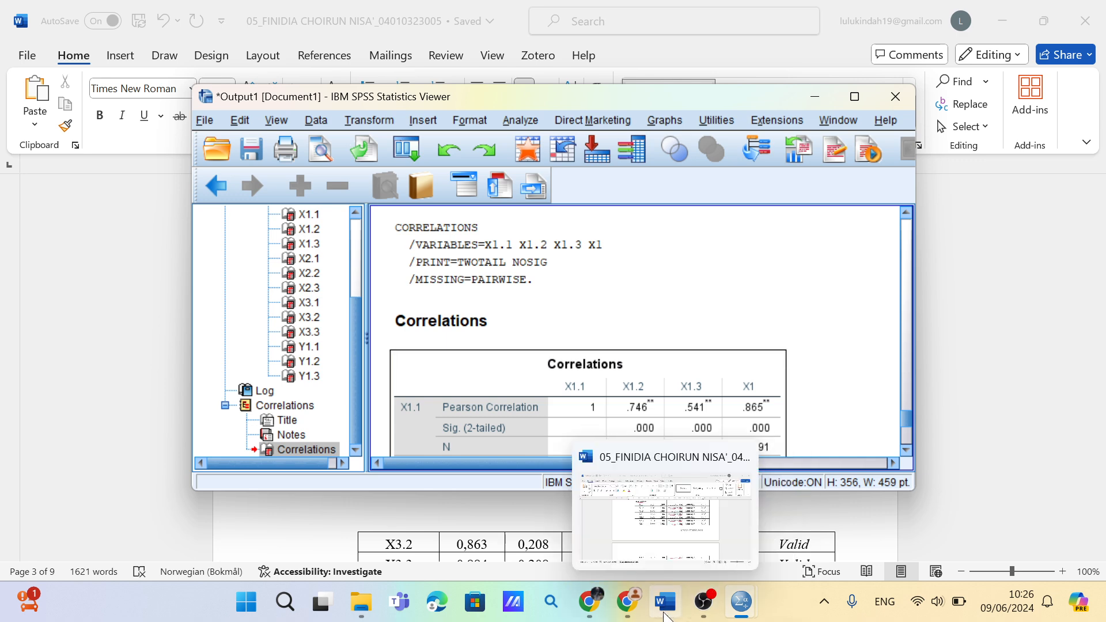
Switch to the Word report and read through the validity table, its conclusion and the start of the reliability section
{"action": "left_click", "coordinate": [680, 502]}
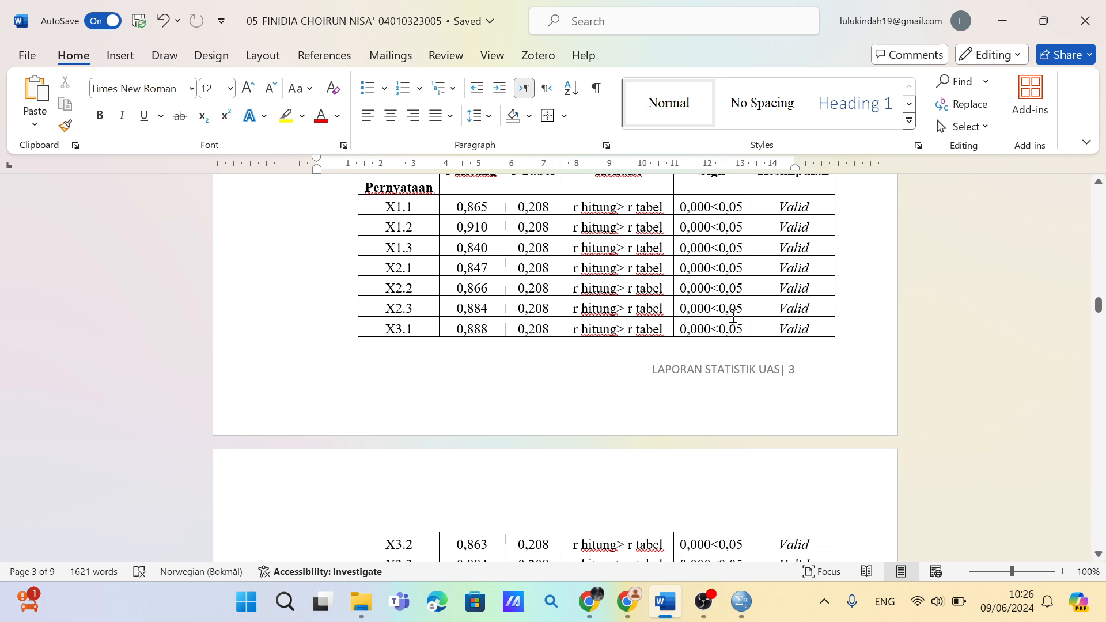
{"action": "scroll", "coordinate": [731, 320], "scroll_direction": "down", "scroll_amount": 2}
{"action": "scroll", "coordinate": [730, 323], "scroll_direction": "down", "scroll_amount": 8}
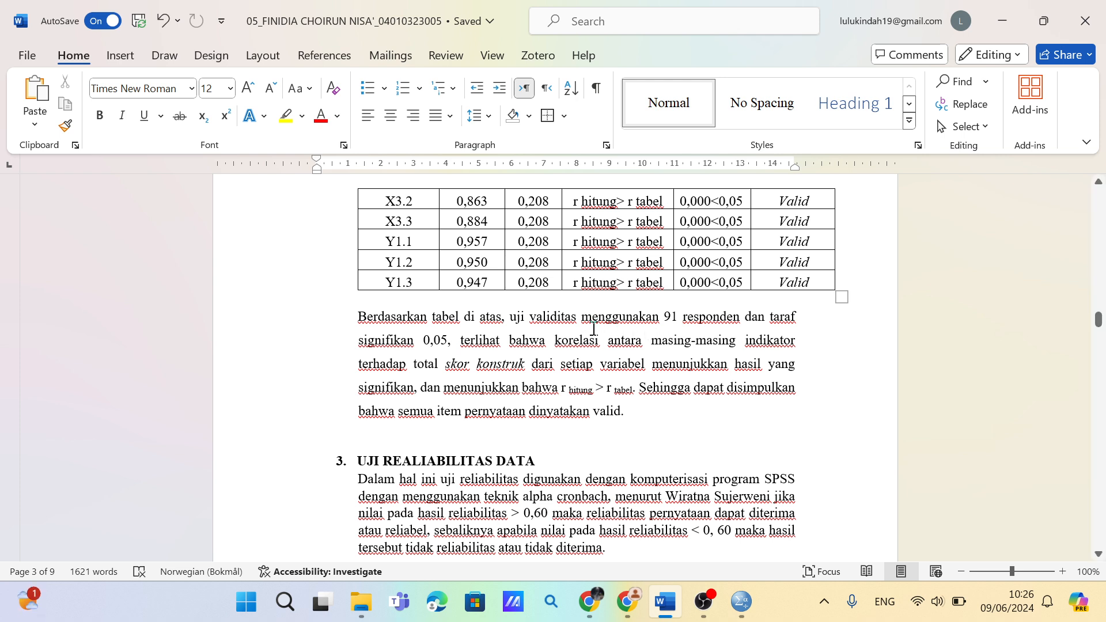
{"action": "scroll", "coordinate": [647, 320], "scroll_direction": "up", "scroll_amount": 1}
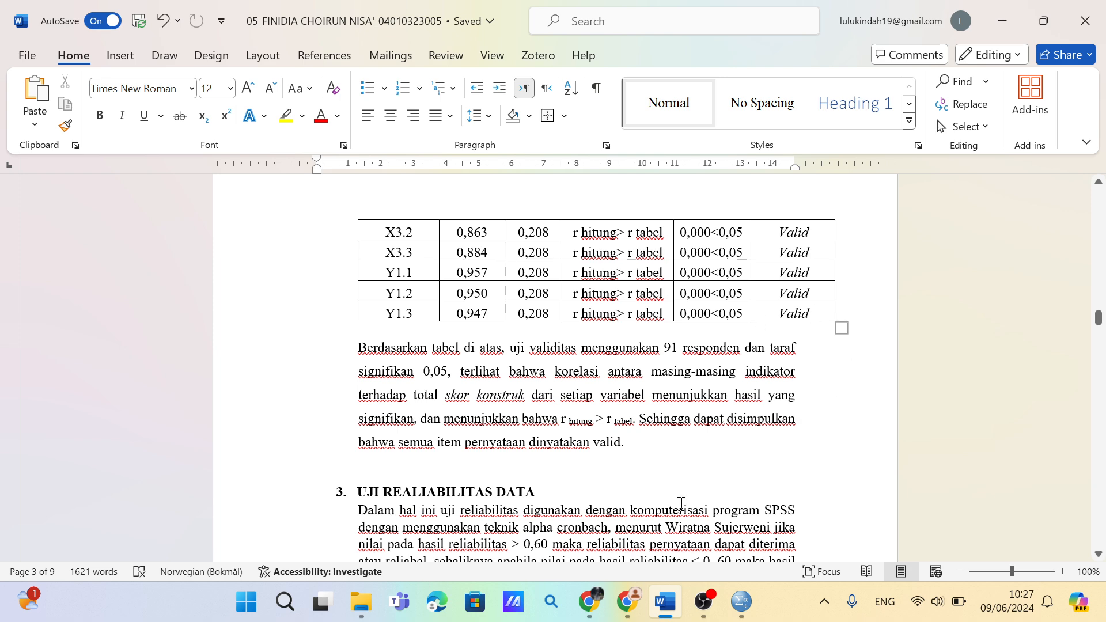
{"action": "left_click", "coordinate": [656, 510]}
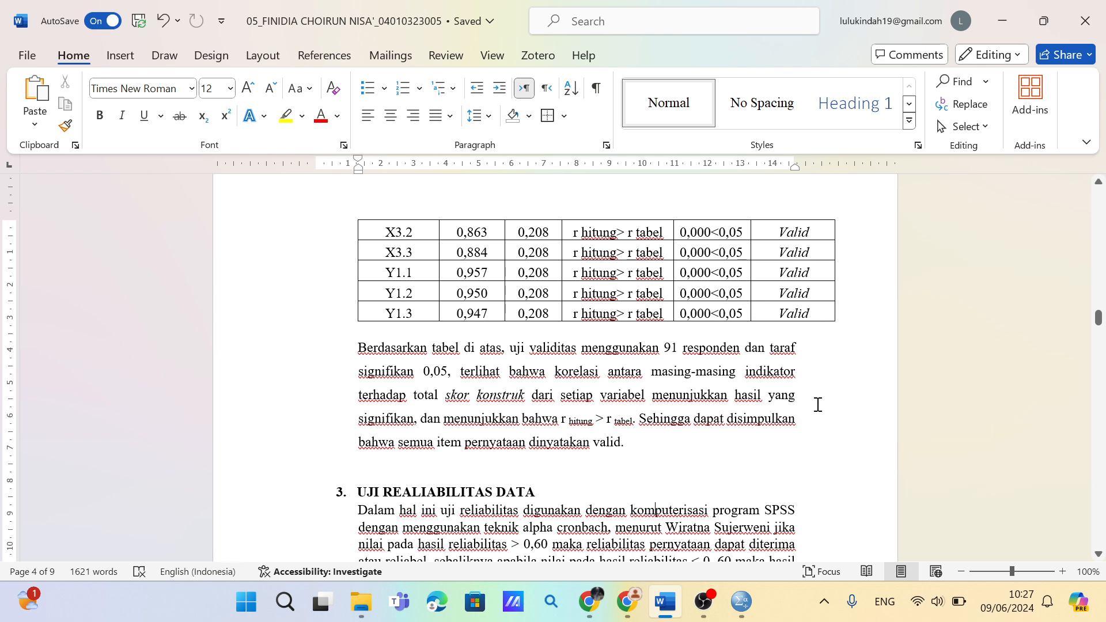
{"action": "scroll", "coordinate": [818, 405], "scroll_direction": "down", "scroll_amount": 3}
{"action": "scroll", "coordinate": [818, 405], "scroll_direction": "down", "scroll_amount": 1}
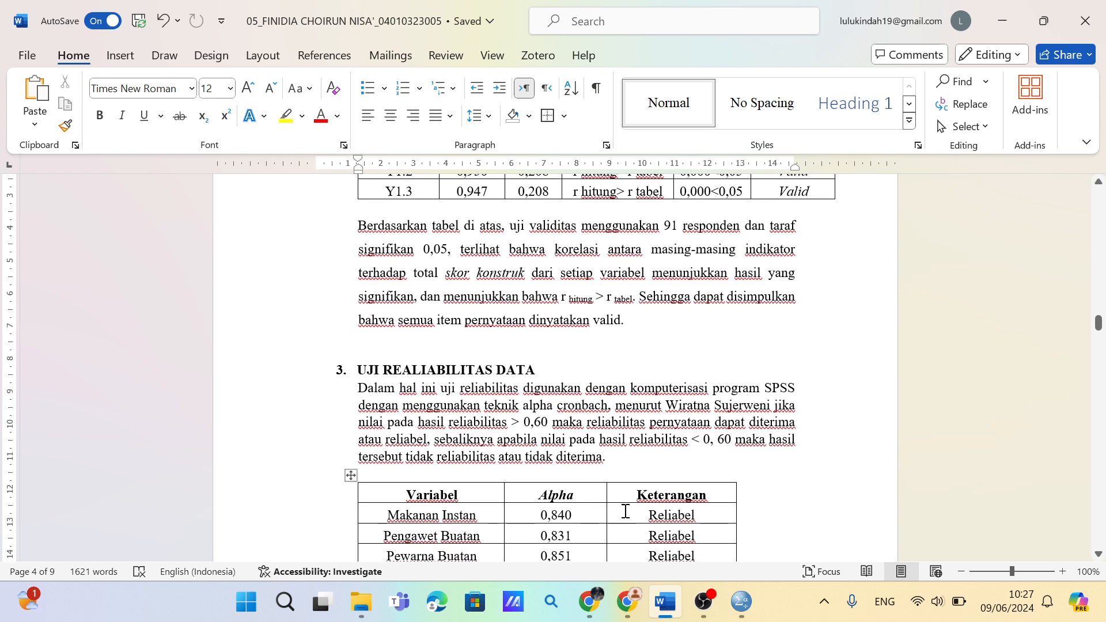
Switch to Chrome and check the reliability test requirement in the Soal UAS Statistik Sosial PDF
{"action": "mouse_move", "coordinate": [703, 616]}
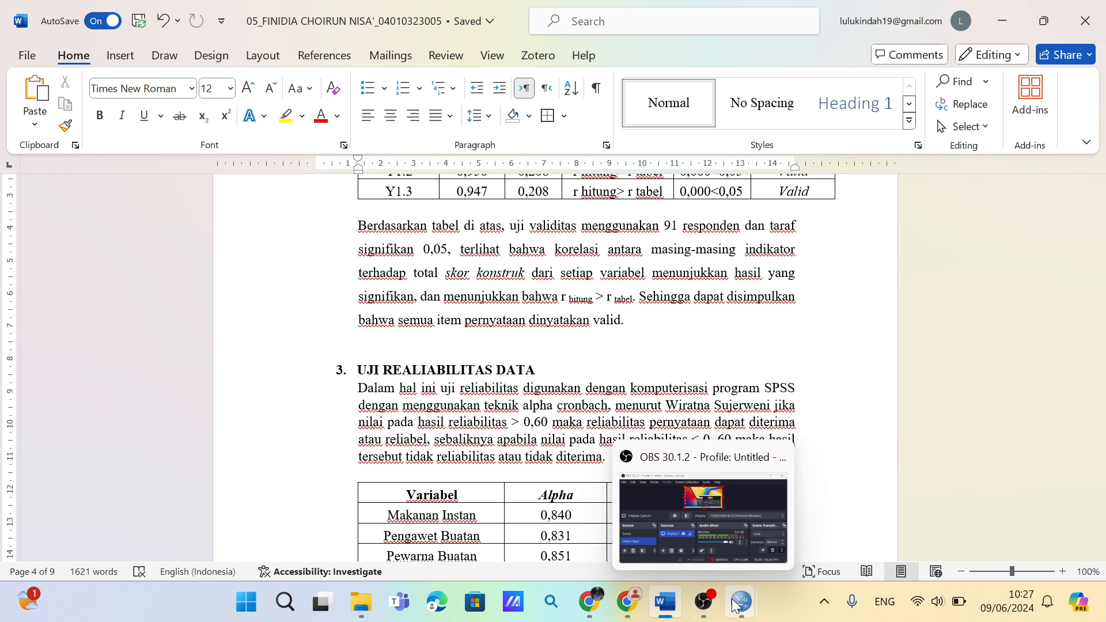
{"action": "left_click", "coordinate": [625, 611]}
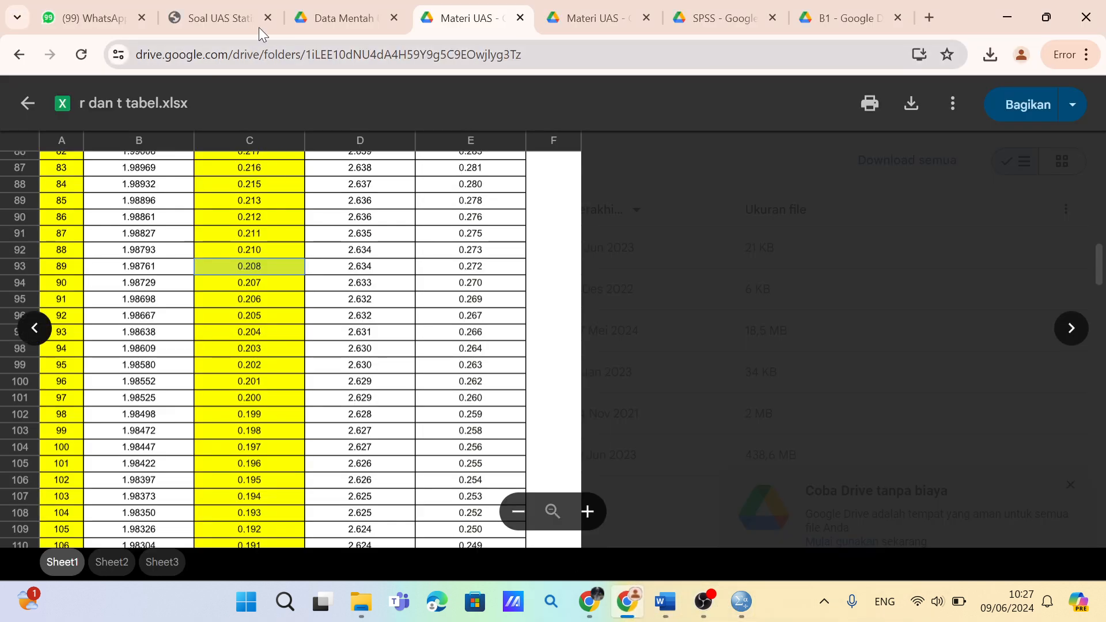
{"action": "left_click", "coordinate": [212, 2]}
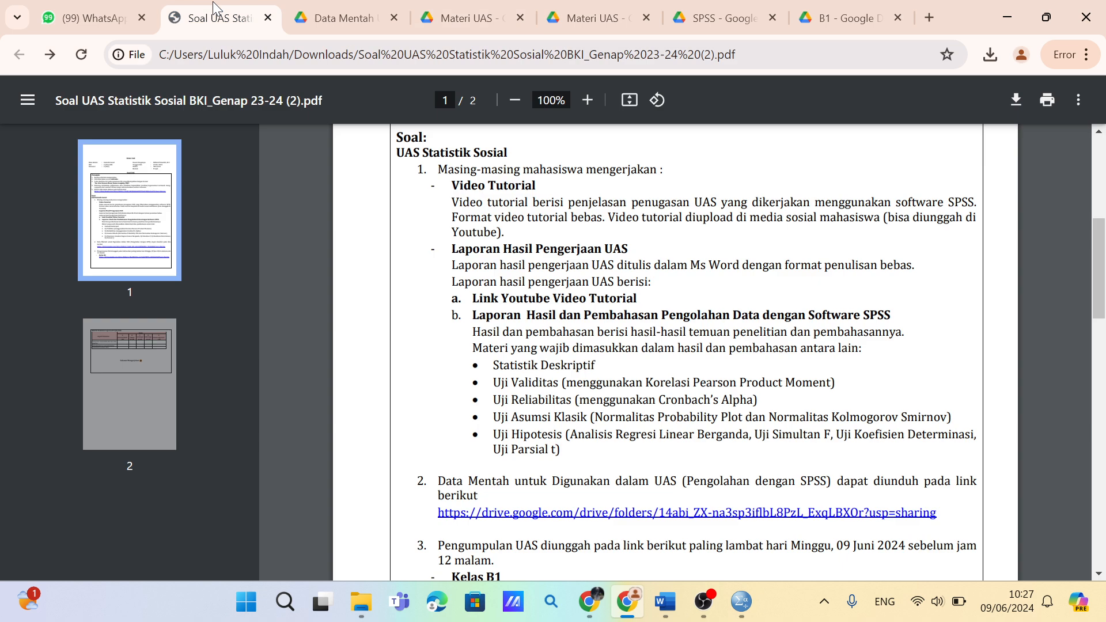
{"action": "double_click", "coordinate": [500, 399]}
Switch to the SPSS Data Editor and set up a Reliability Analysis with X1.1, X1.2 and X1.3 as items
{"action": "mouse_move", "coordinate": [738, 611]}
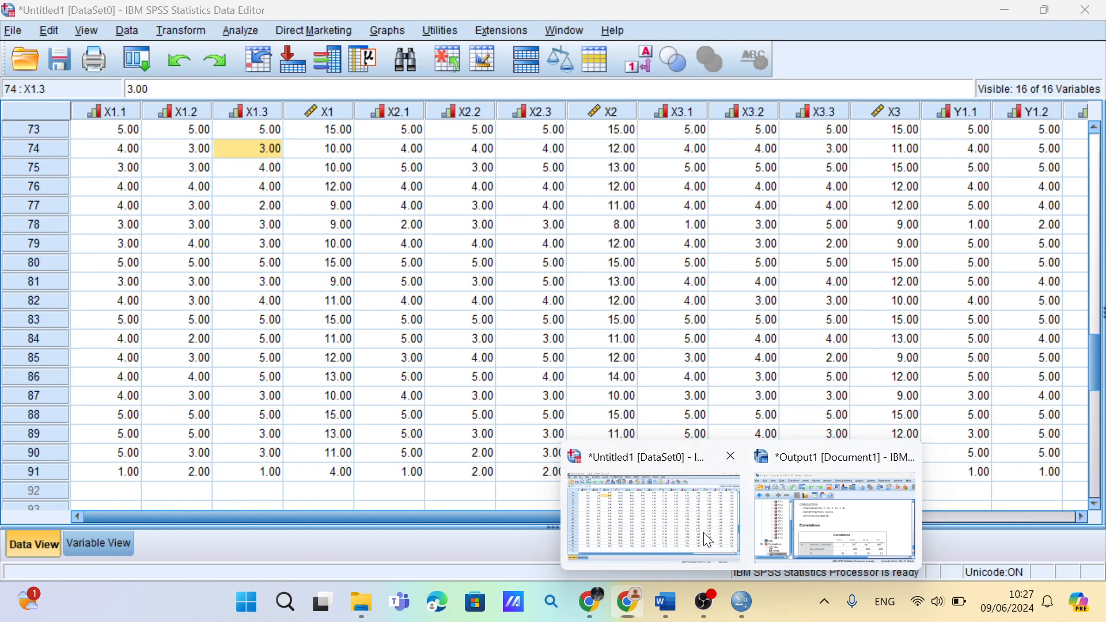
{"action": "left_click", "coordinate": [704, 533]}
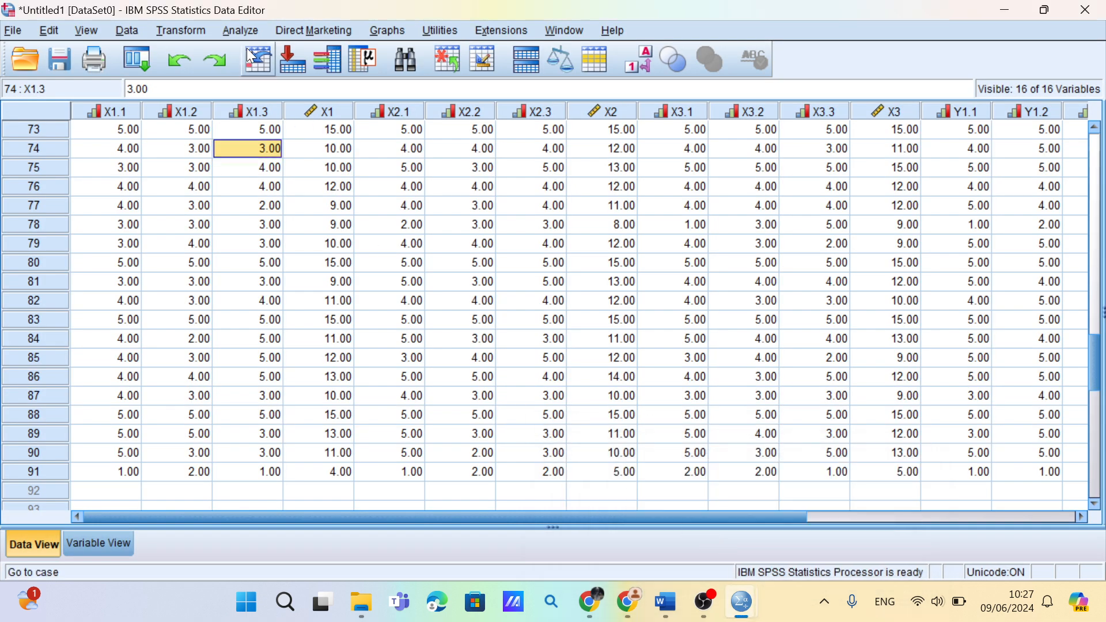
{"action": "left_click", "coordinate": [239, 32]}
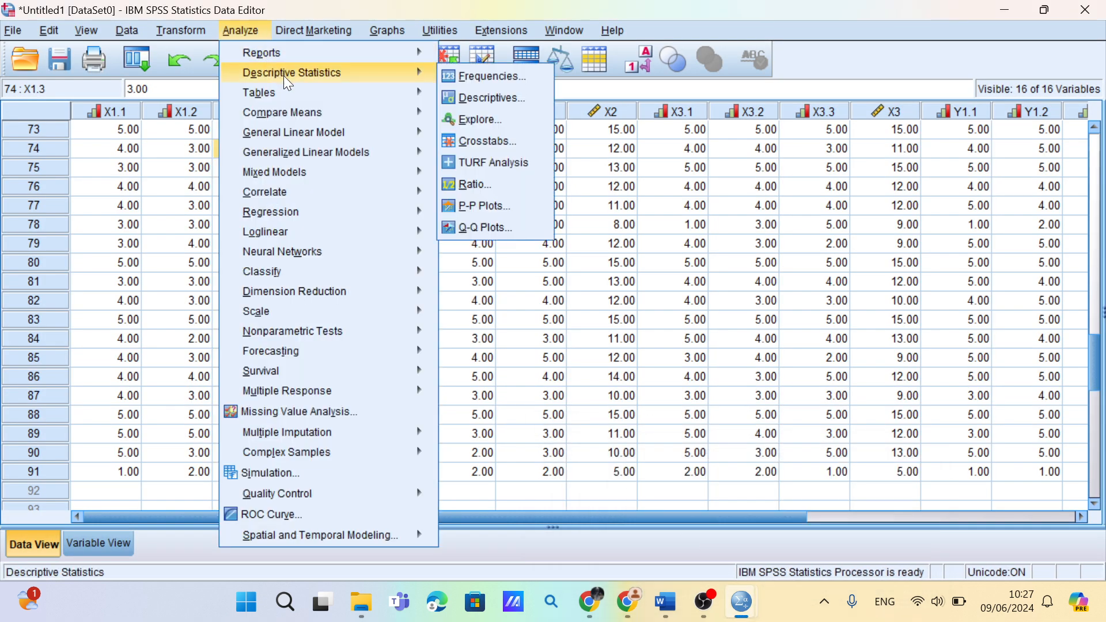
{"action": "mouse_move", "coordinate": [290, 140]}
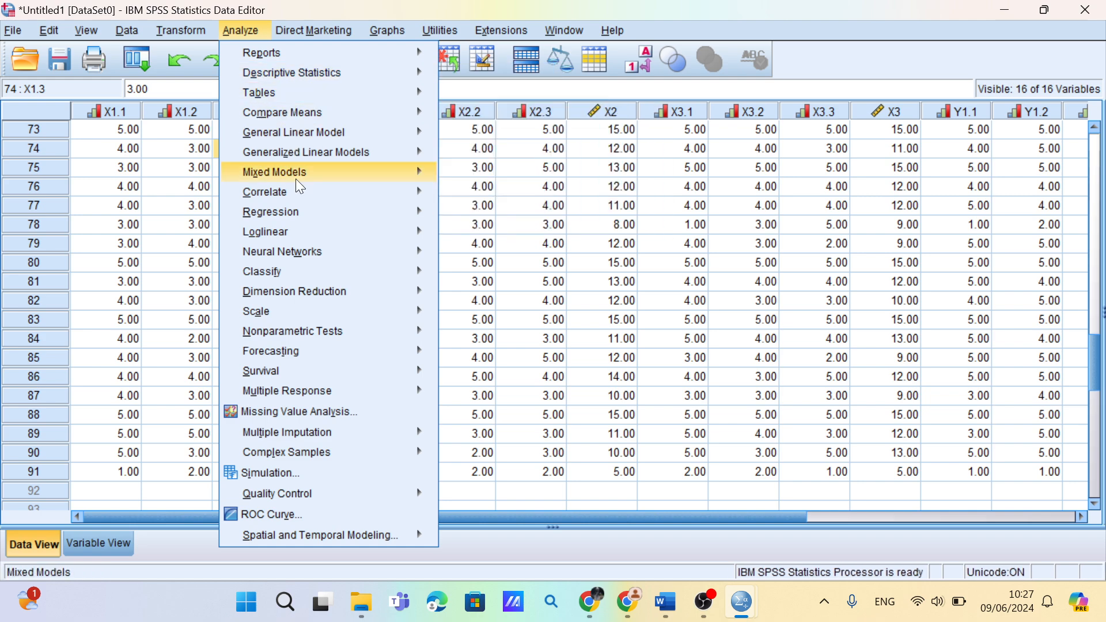
{"action": "mouse_move", "coordinate": [319, 318]}
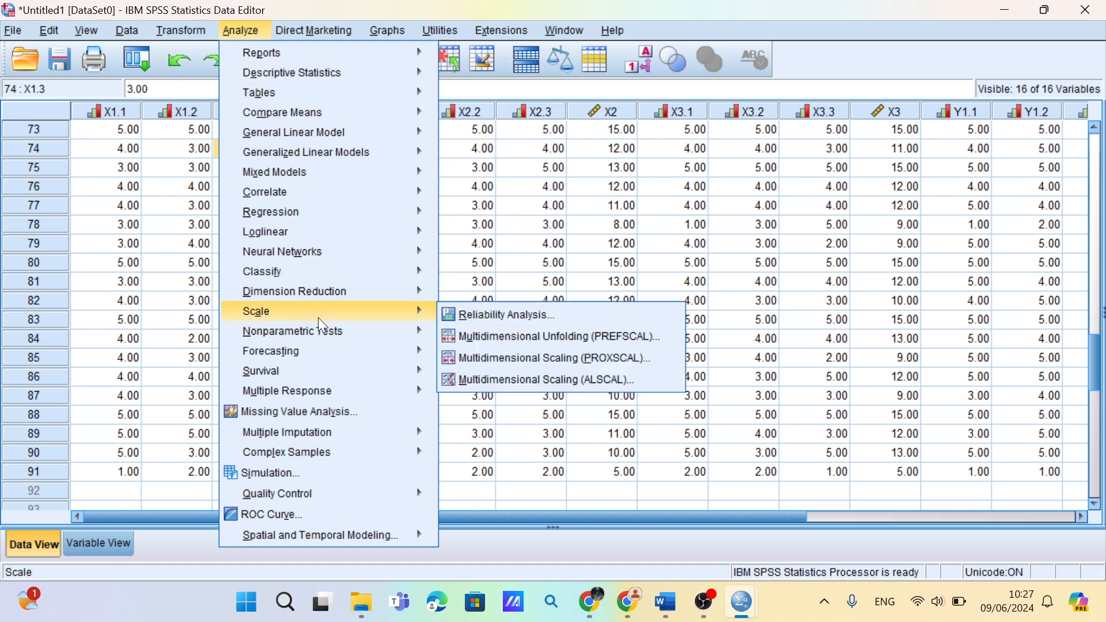
{"action": "left_click", "coordinate": [479, 316]}
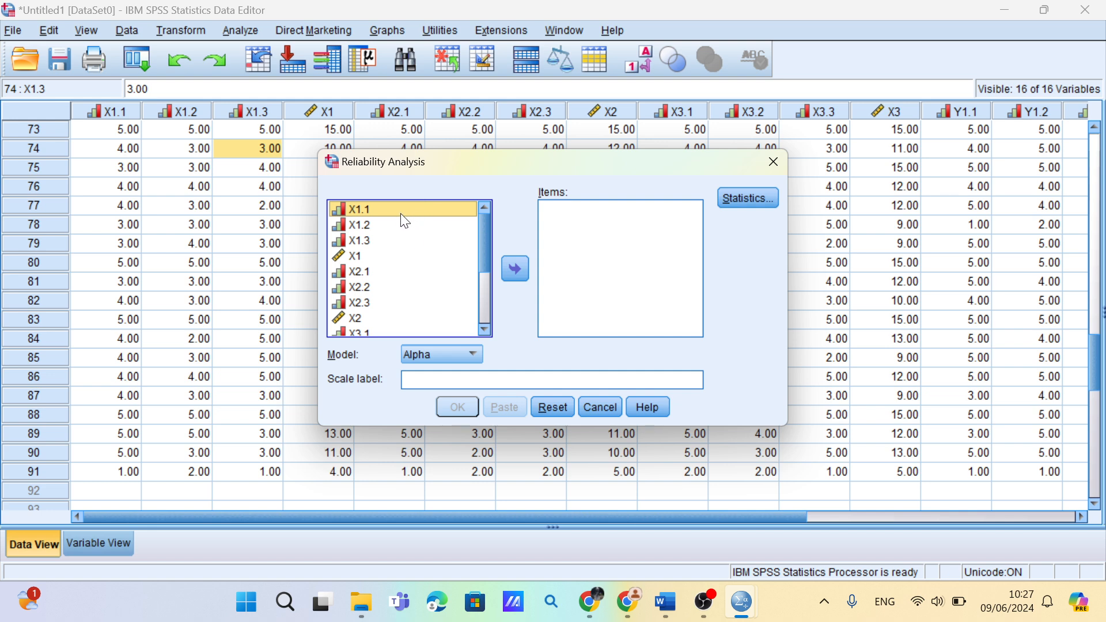
{"action": "left_click", "coordinate": [515, 266]}
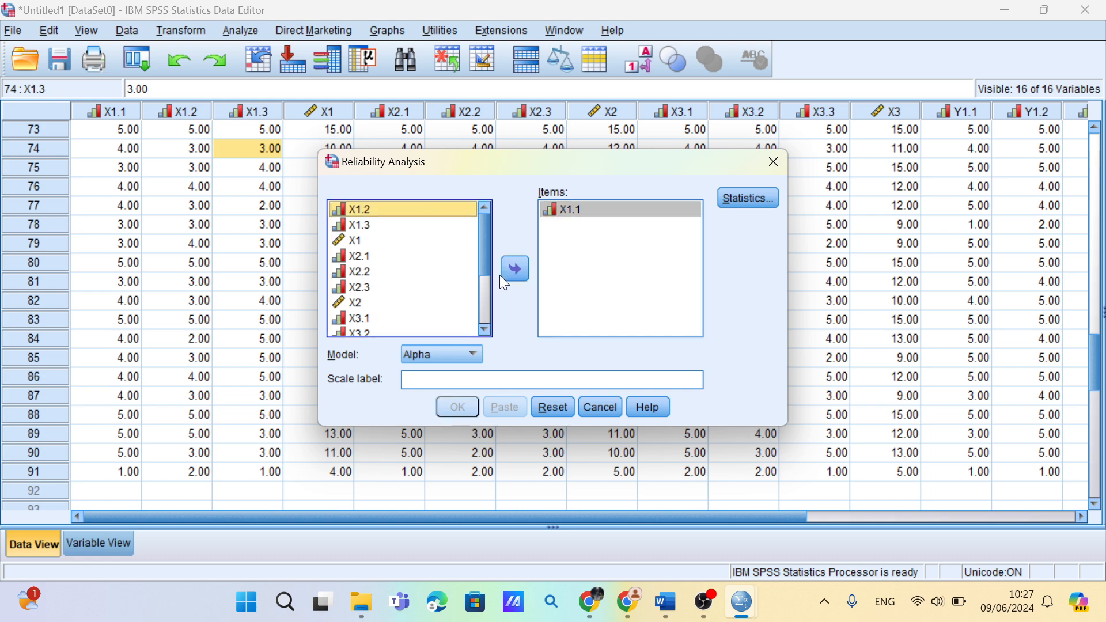
{"action": "left_click", "coordinate": [506, 271]}
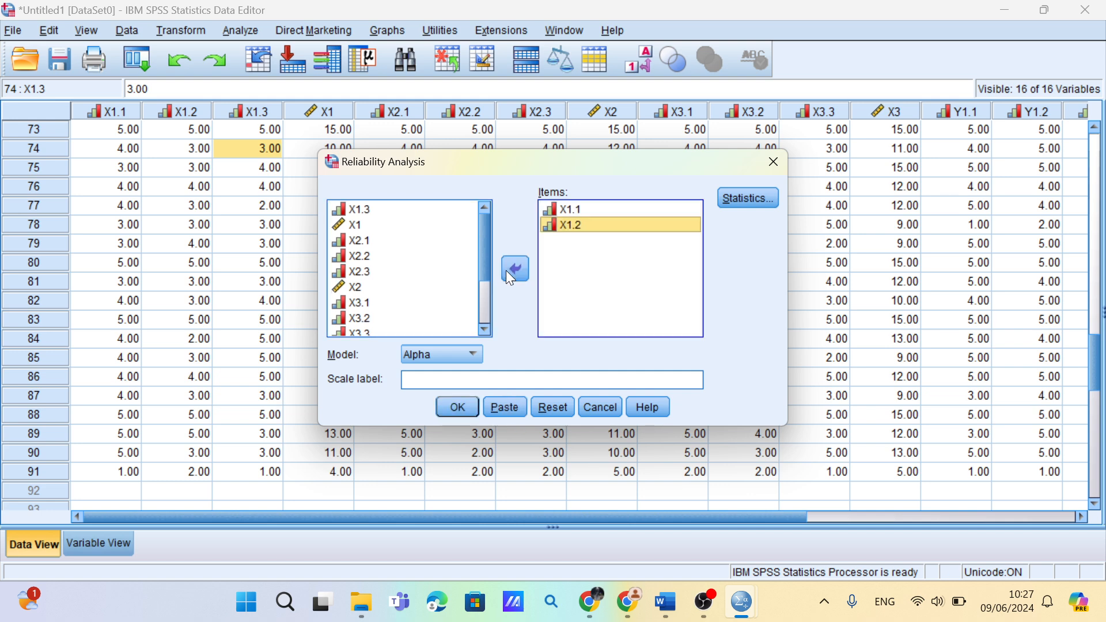
{"action": "left_click", "coordinate": [443, 215]}
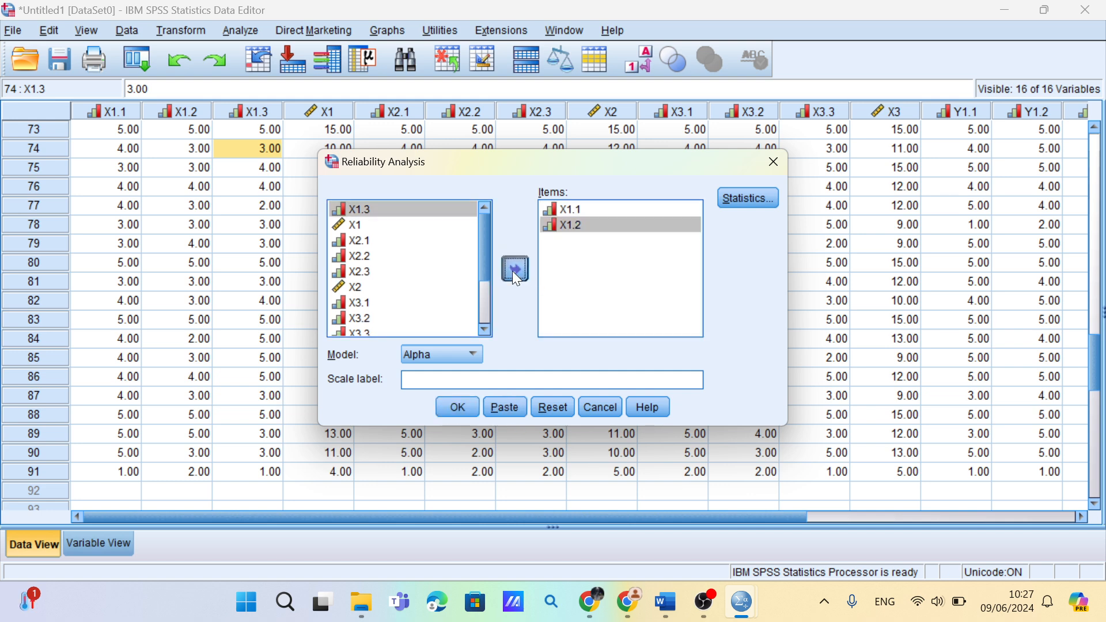
{"action": "left_click", "coordinate": [516, 279]}
{"action": "left_click", "coordinate": [420, 226]}
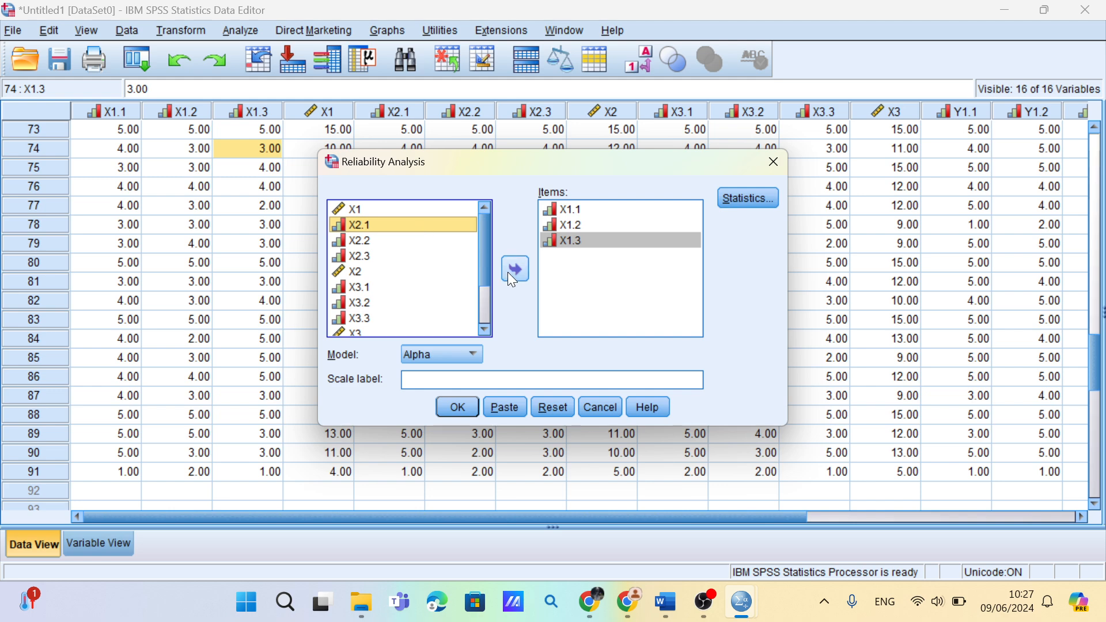
{"action": "left_click", "coordinate": [509, 273]}
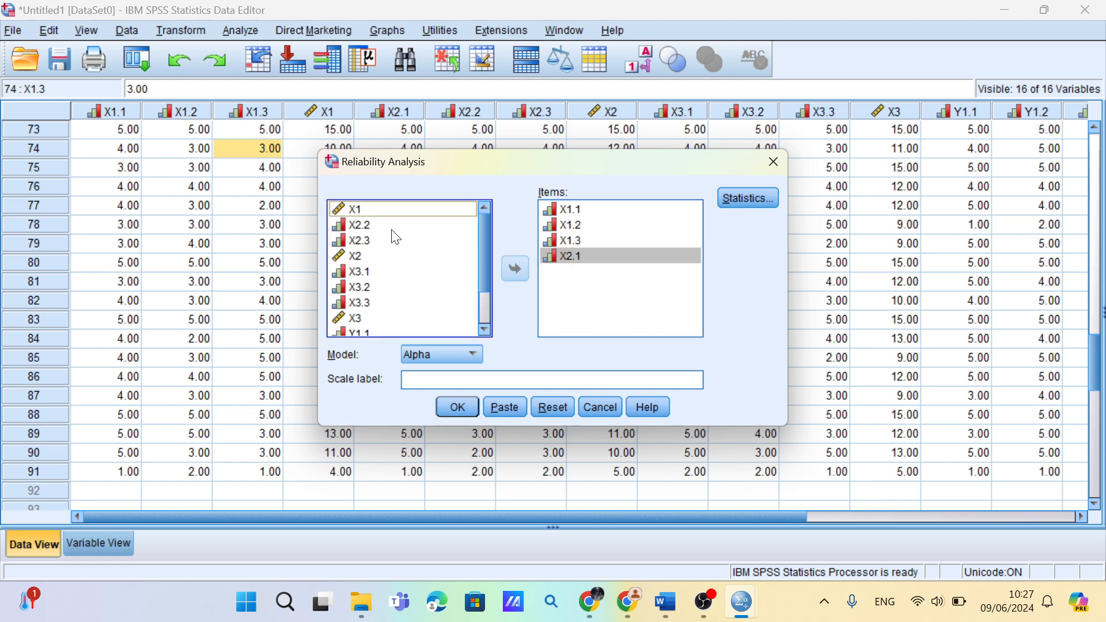
{"action": "left_click", "coordinate": [392, 230]}
{"action": "left_click", "coordinate": [515, 269]}
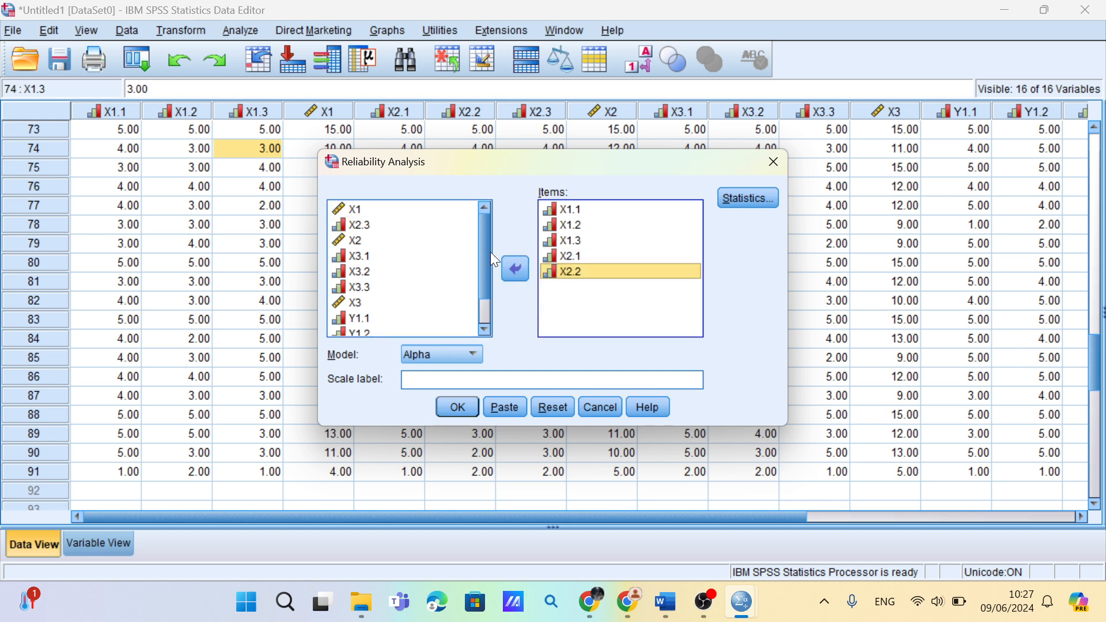
{"action": "left_click", "coordinate": [445, 212]}
{"action": "left_click", "coordinate": [450, 229]}
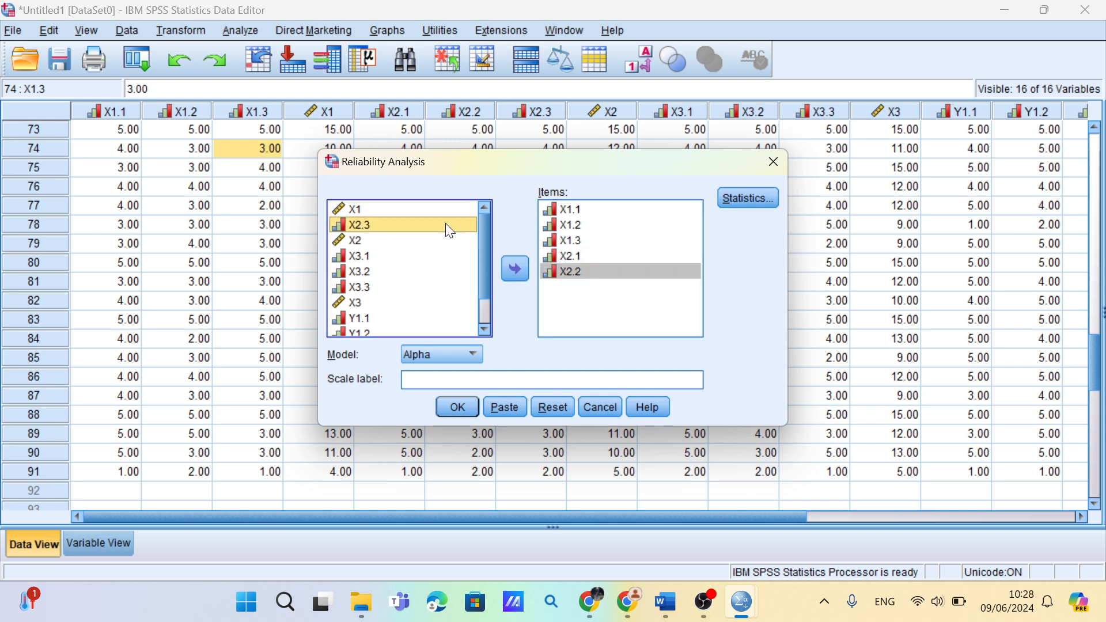
{"action": "left_click", "coordinate": [516, 269]}
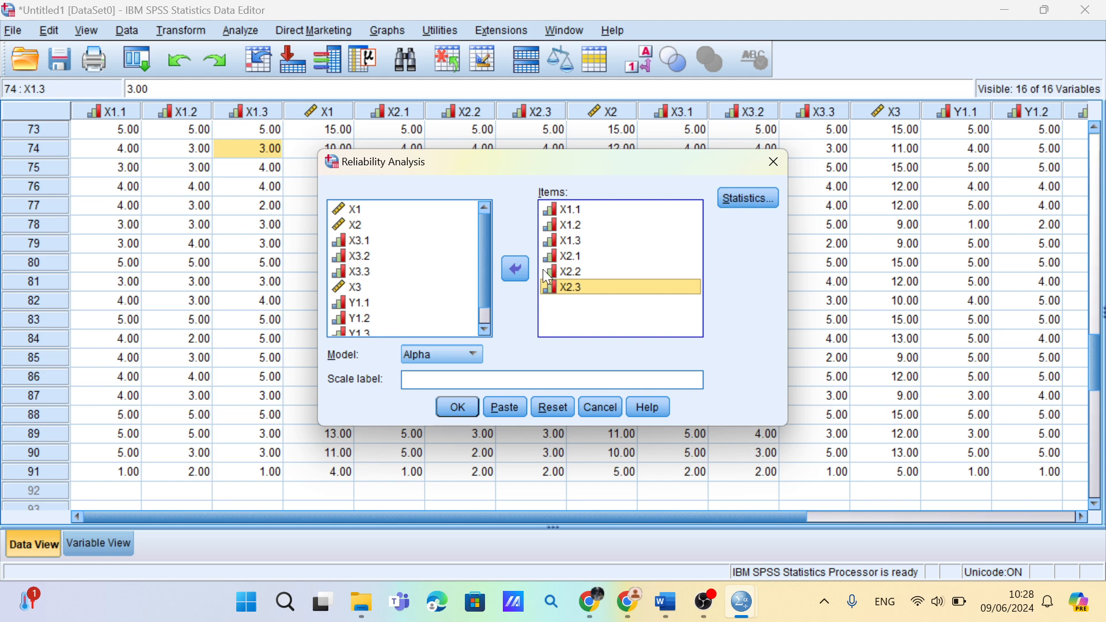
{"action": "left_click", "coordinate": [520, 267]}
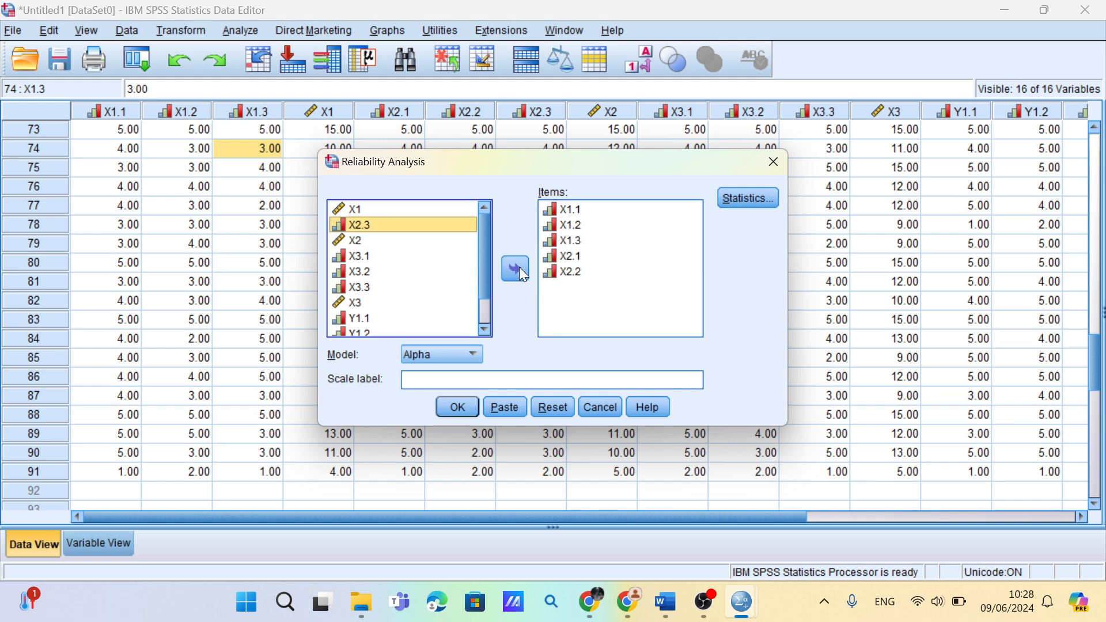
{"action": "left_click", "coordinate": [520, 267]}
{"action": "left_click", "coordinate": [520, 268]}
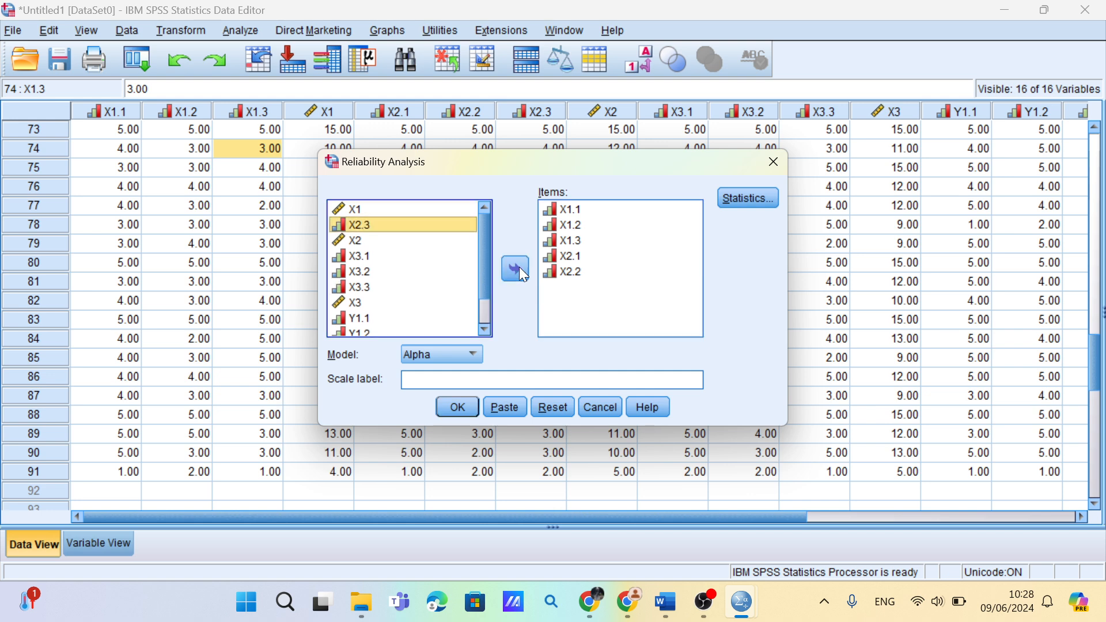
{"action": "left_click", "coordinate": [563, 268]}
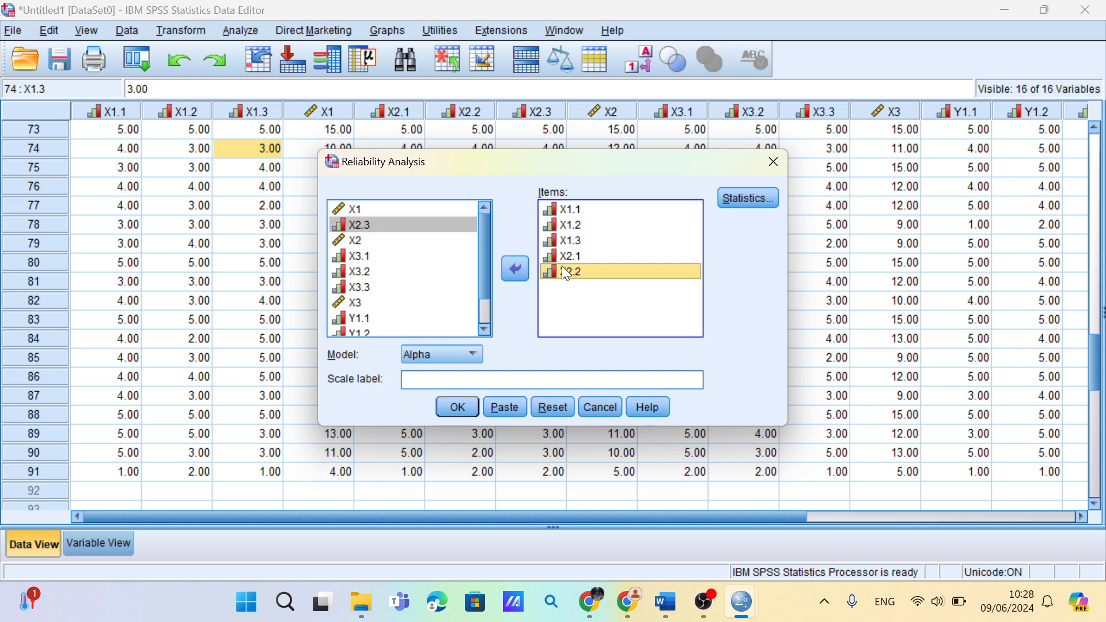
{"action": "left_click", "coordinate": [517, 271]}
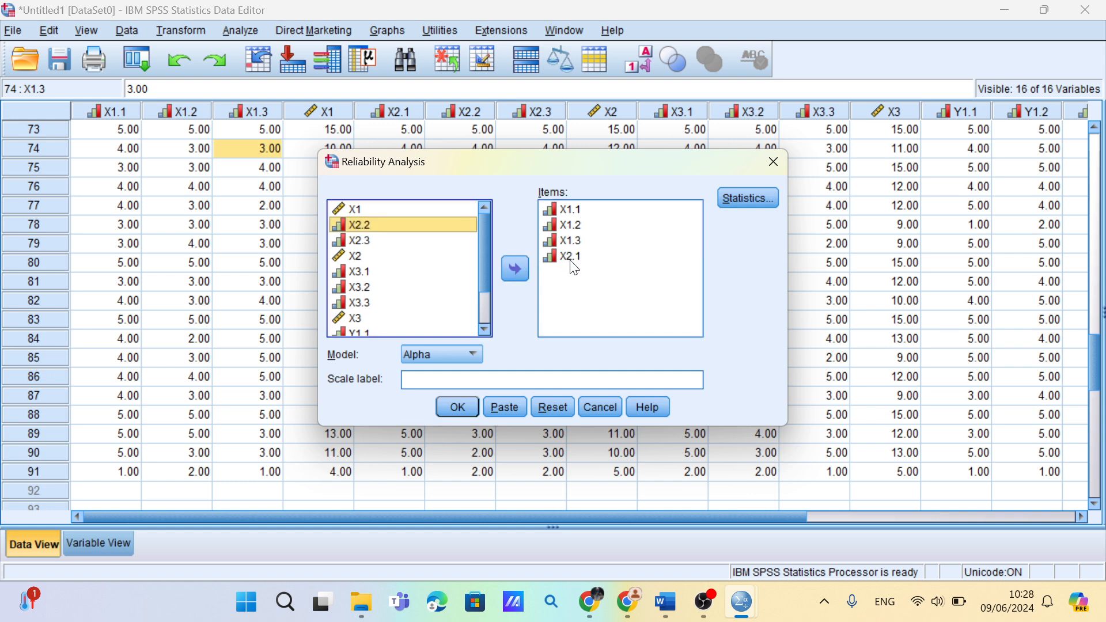
{"action": "left_click", "coordinate": [568, 261]}
{"action": "left_click", "coordinate": [511, 276]}
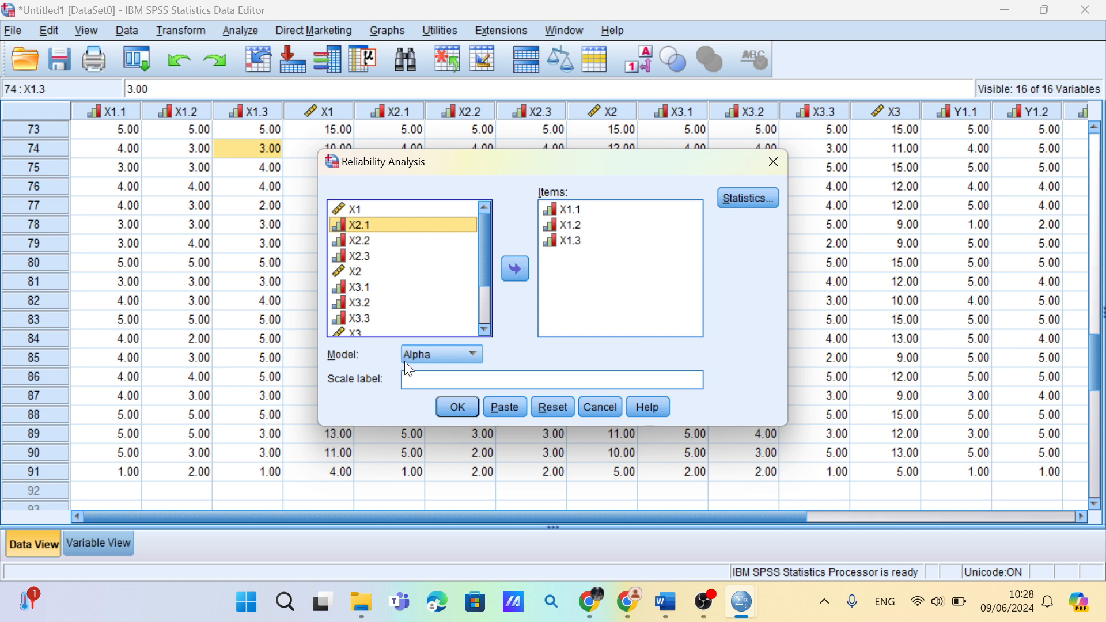
Run the reliability analysis on the X1 items with the Alpha model and inspect the Reliability Statistics table in the output
{"action": "left_click", "coordinate": [446, 406]}
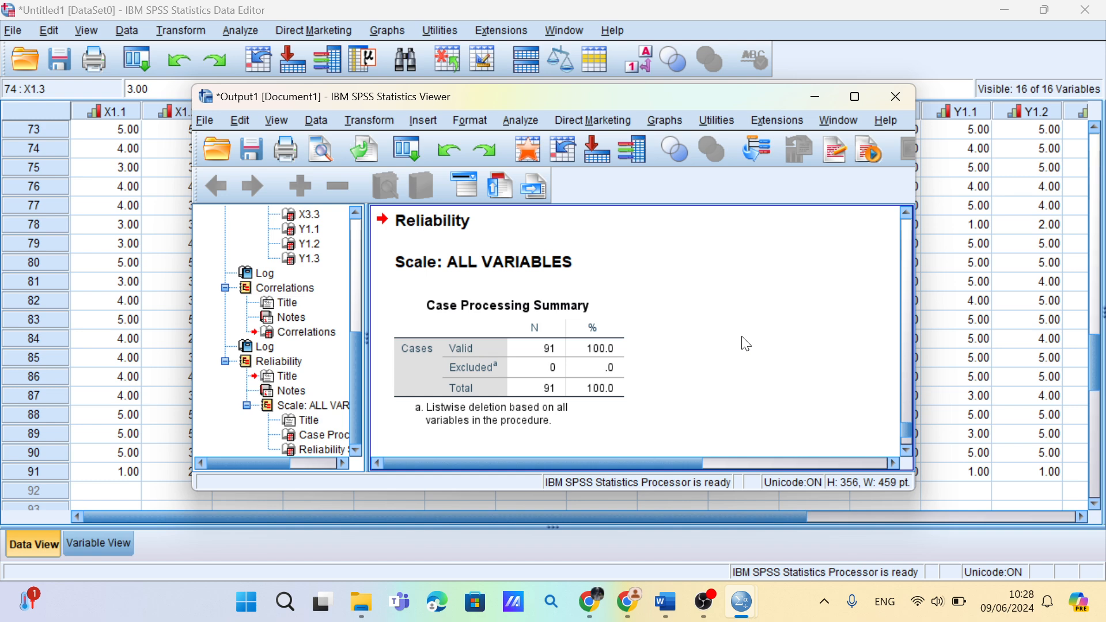
{"action": "scroll", "coordinate": [746, 344], "scroll_direction": "down", "scroll_amount": 3}
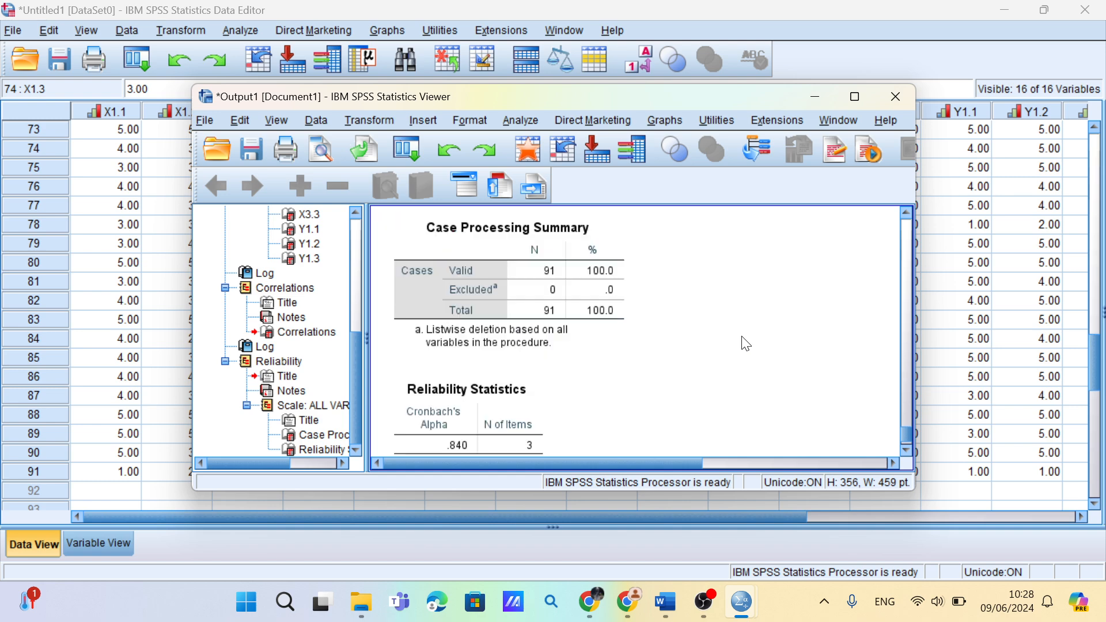
{"action": "left_click", "coordinate": [432, 427]}
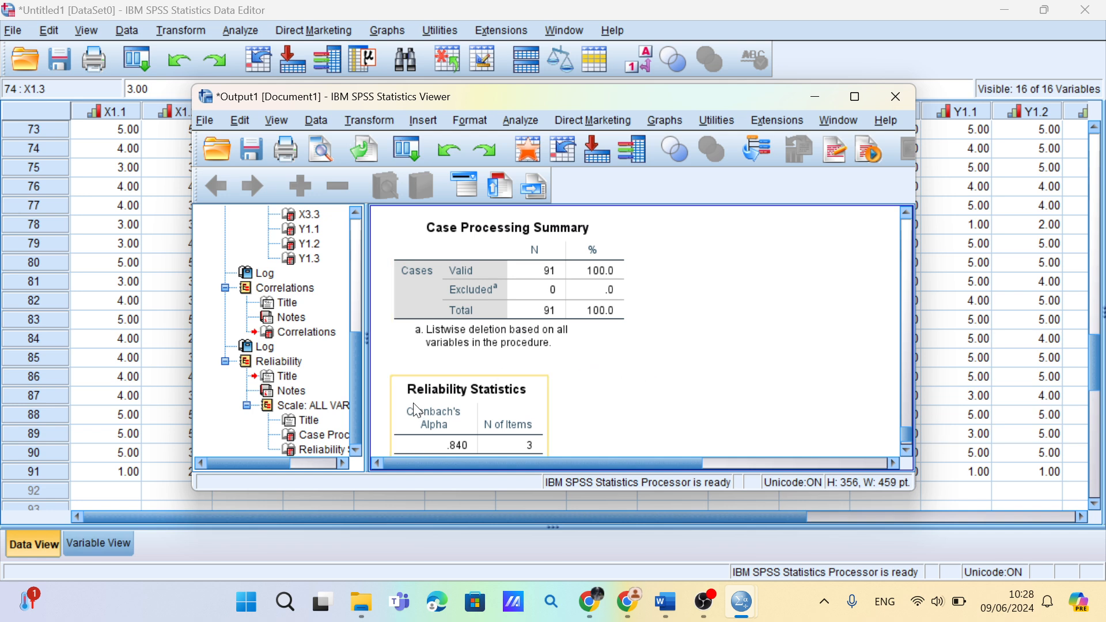
{"action": "scroll", "coordinate": [625, 432], "scroll_direction": "down", "scroll_amount": 1}
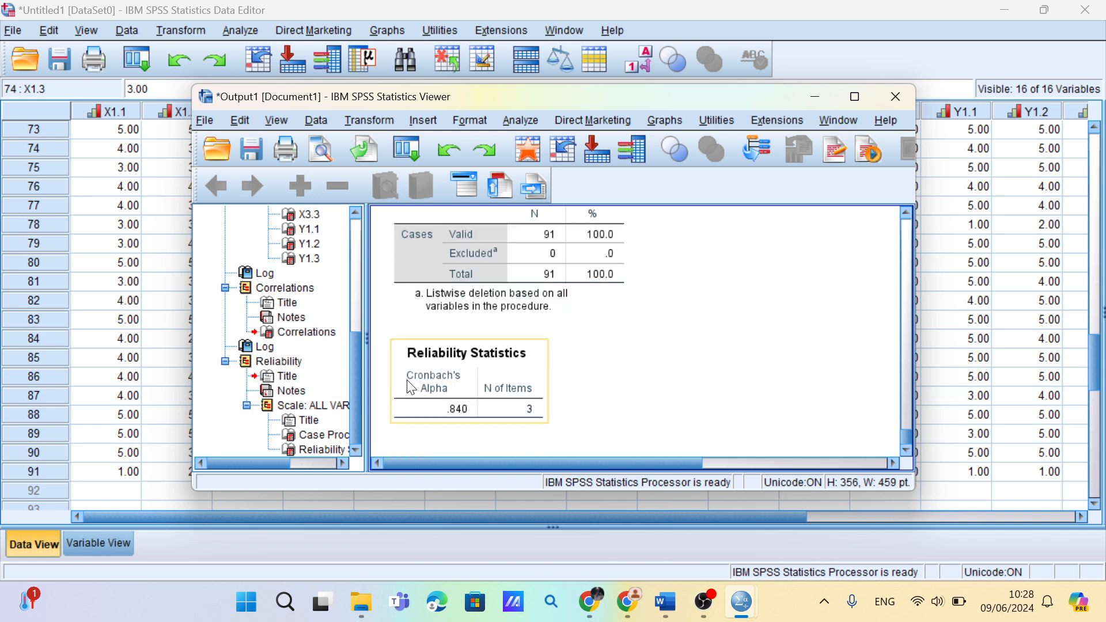
{"action": "left_click", "coordinate": [480, 451]}
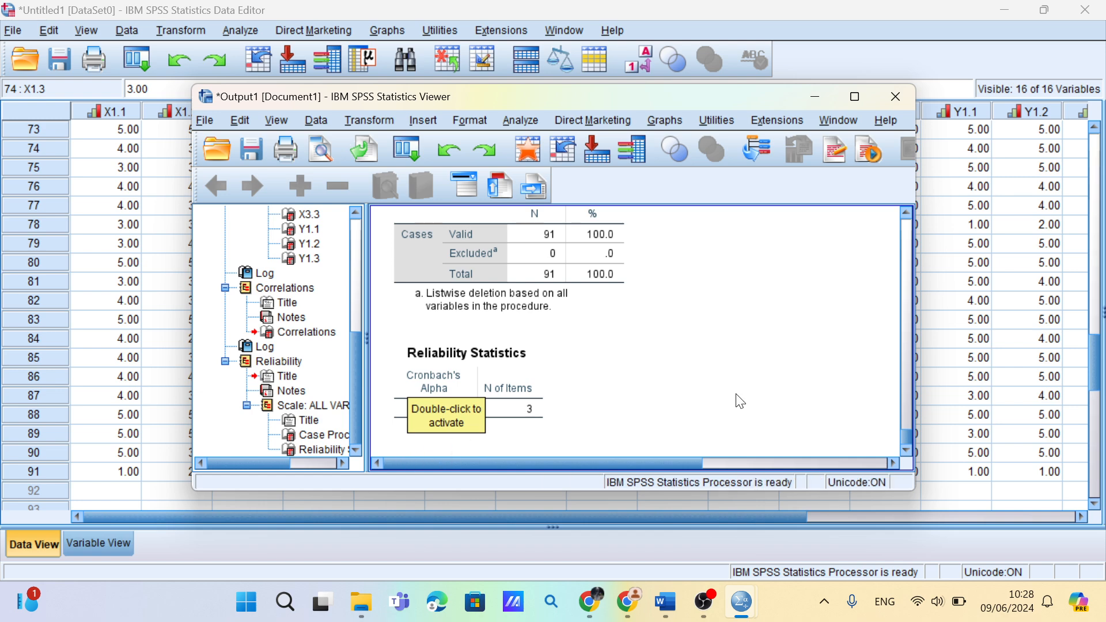
Select the Reliability Statistics table in the output, then switch to the Word report and compare it with the variables' alpha table
{"action": "left_click", "coordinate": [520, 372]}
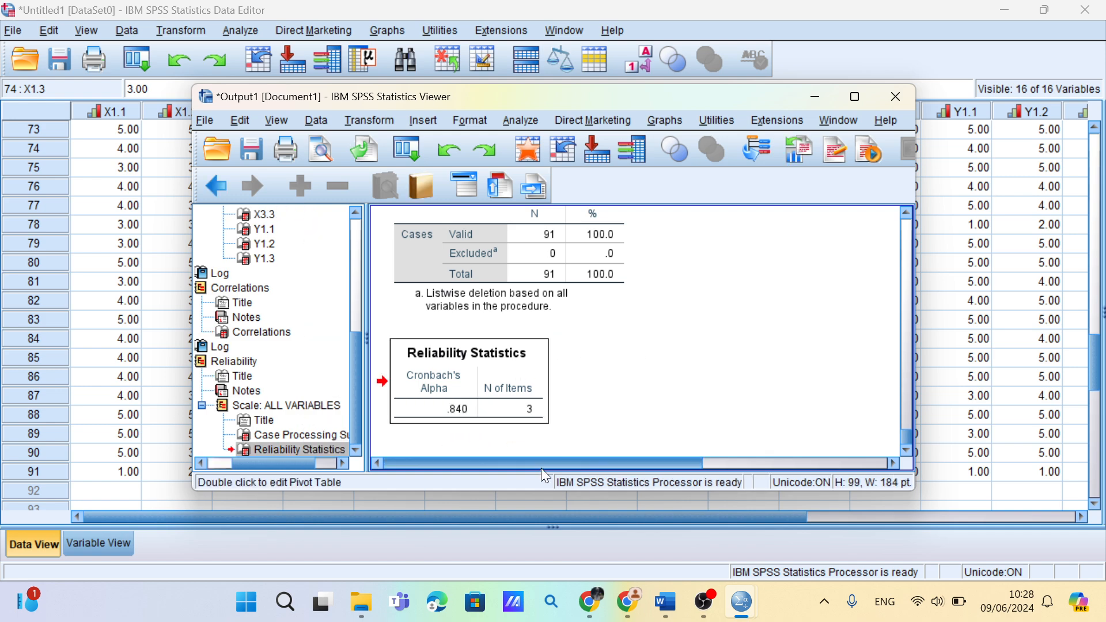
{"action": "mouse_move", "coordinate": [666, 602]}
{"action": "left_click", "coordinate": [653, 522]}
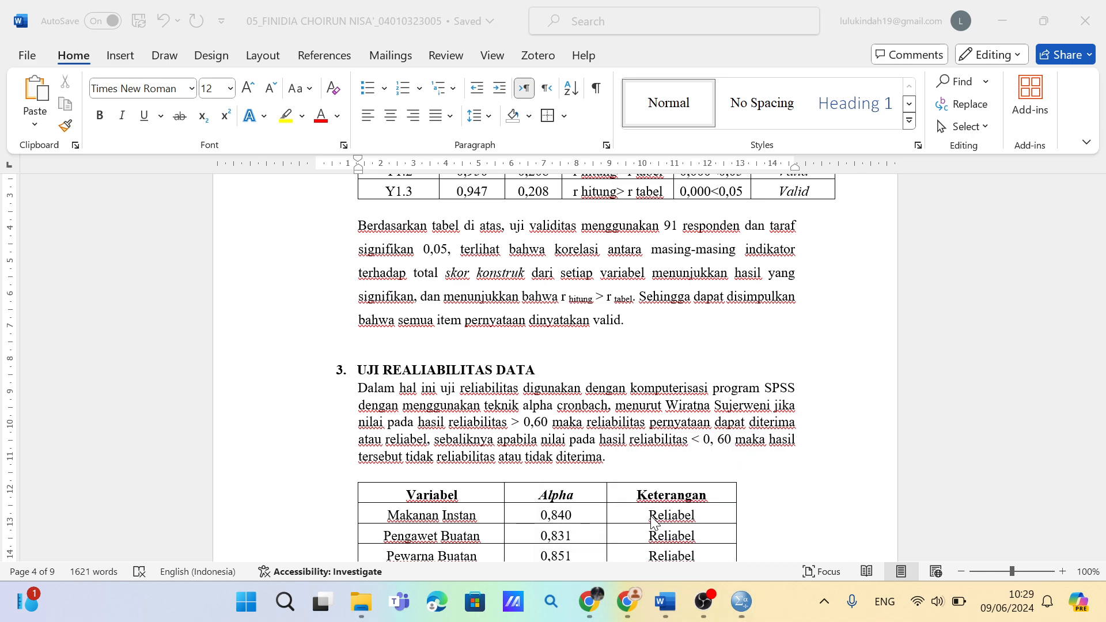
{"action": "scroll", "coordinate": [605, 461], "scroll_direction": "down", "scroll_amount": 4}
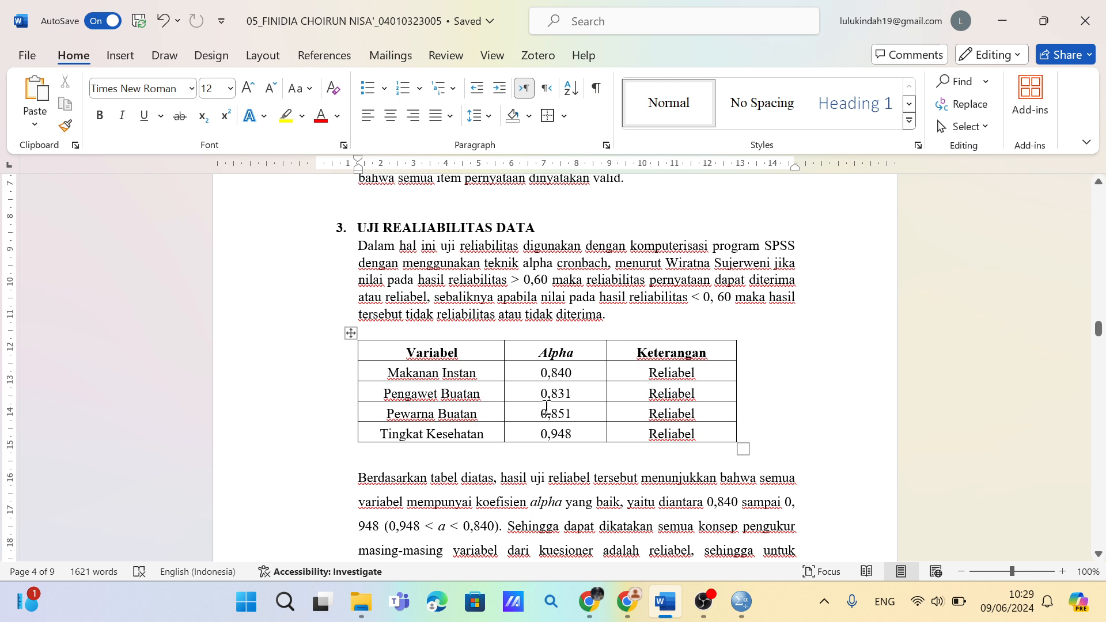
{"action": "left_click_drag", "start_coordinate": [522, 427], "coordinate": [452, 439]}
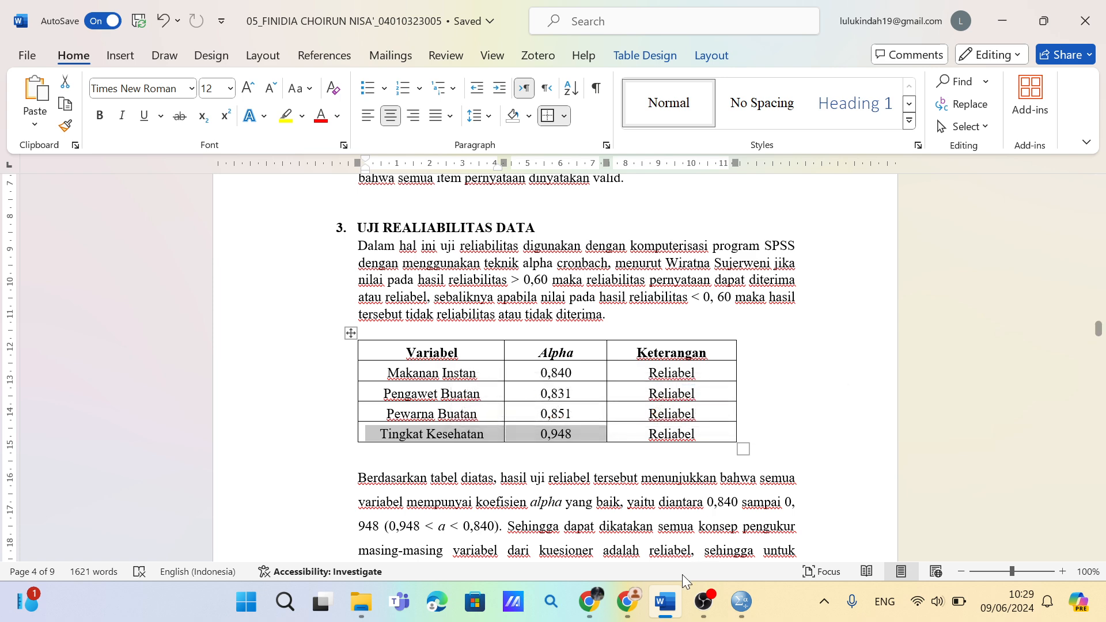
{"action": "mouse_move", "coordinate": [694, 611]}
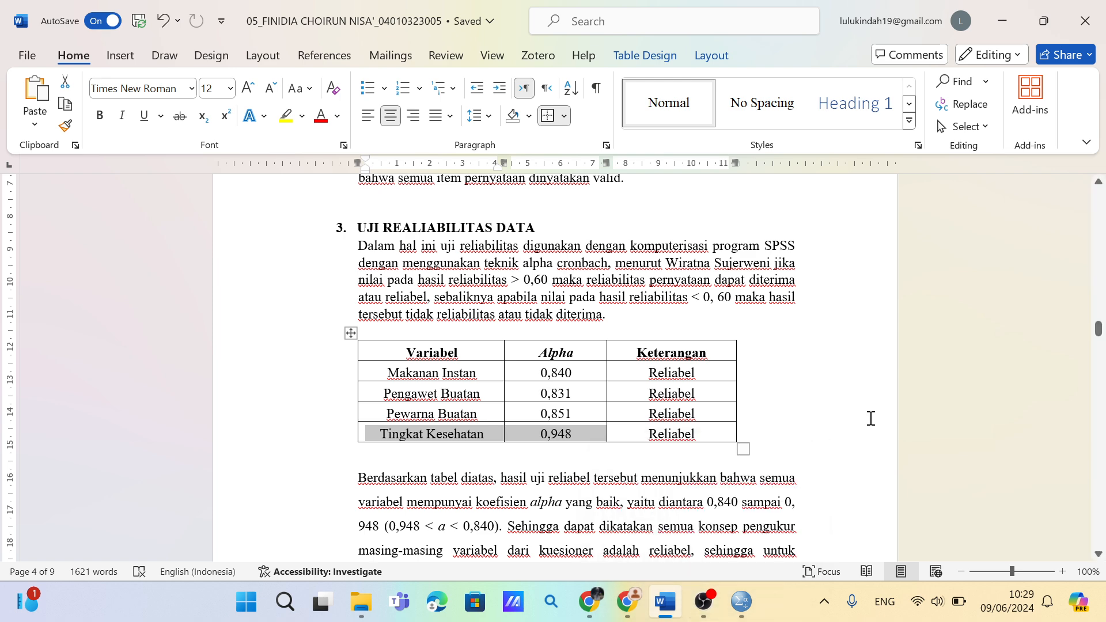
{"action": "left_click", "coordinate": [763, 447]}
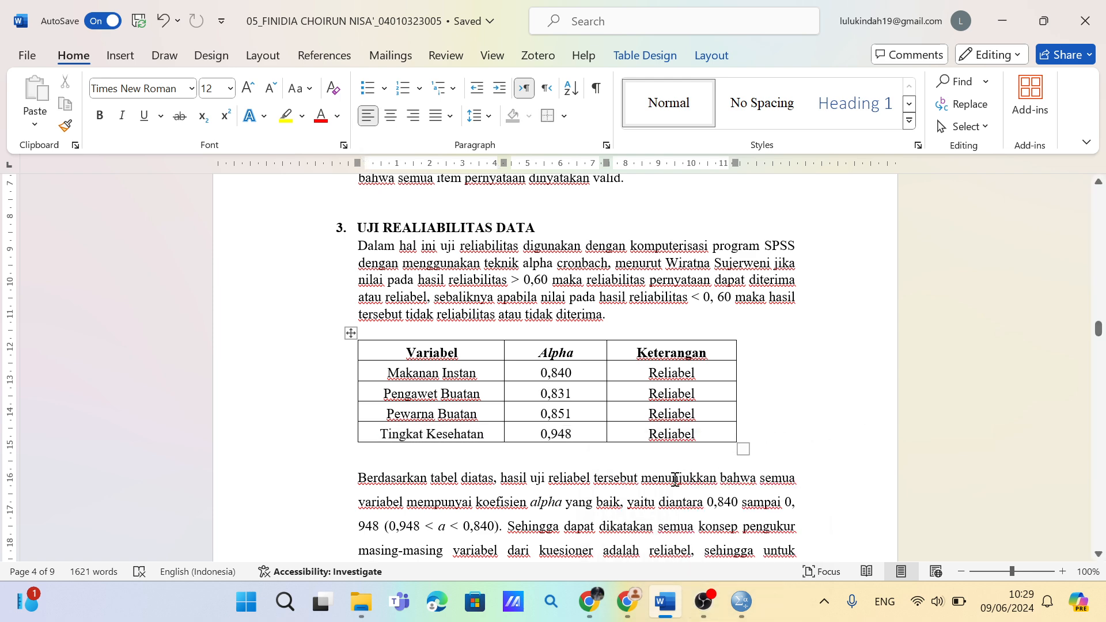
Read the reliability conclusion below the alpha table, up to the start of the UJI ASUMSI KLASIK section
{"action": "scroll", "coordinate": [675, 479], "scroll_direction": "down", "scroll_amount": 1}
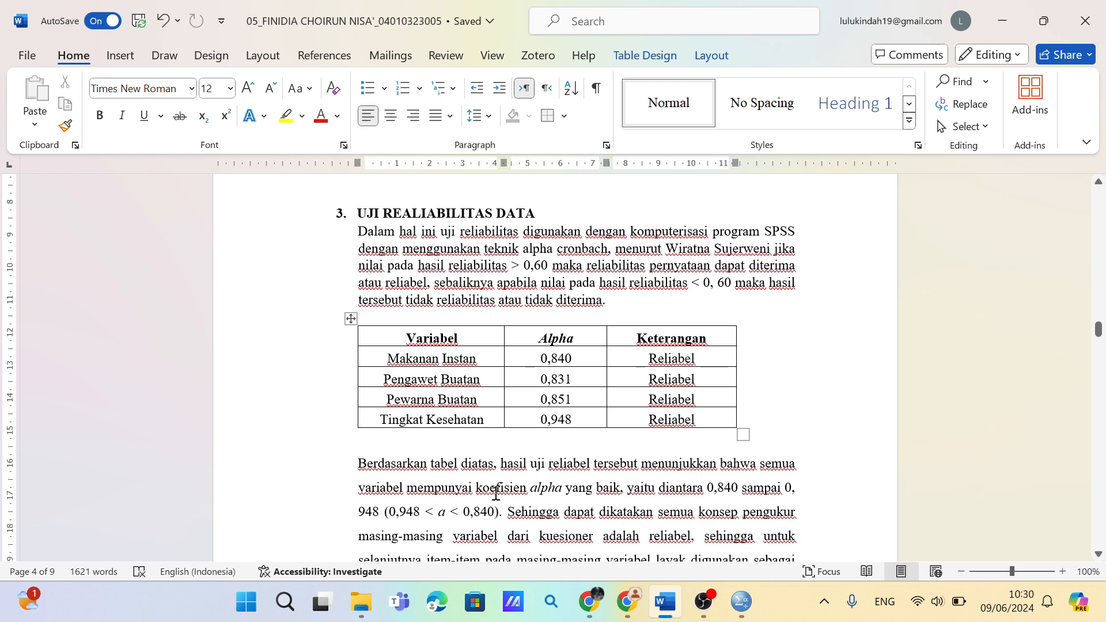
{"action": "scroll", "coordinate": [495, 494], "scroll_direction": "down", "scroll_amount": 1}
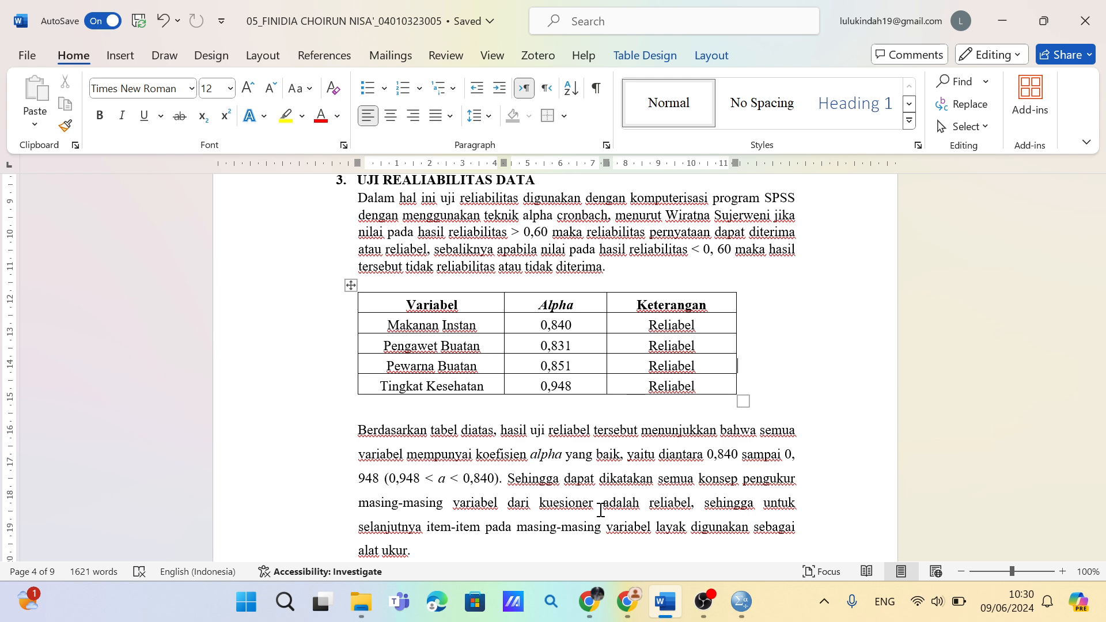
{"action": "scroll", "coordinate": [601, 510], "scroll_direction": "down", "scroll_amount": 1}
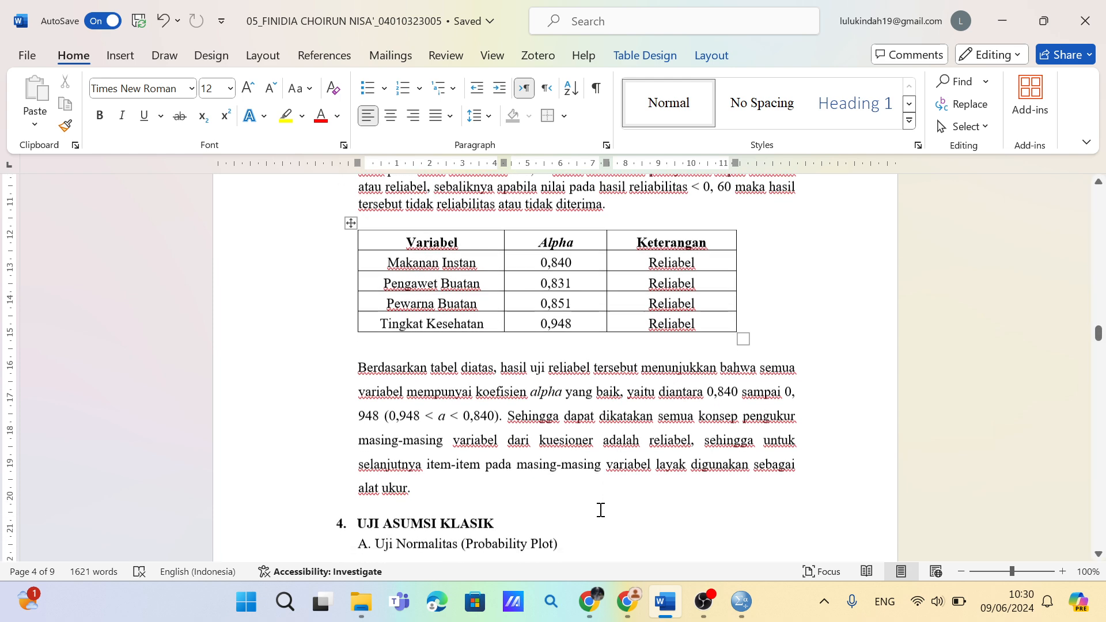
{"action": "scroll", "coordinate": [601, 510], "scroll_direction": "down", "scroll_amount": 1}
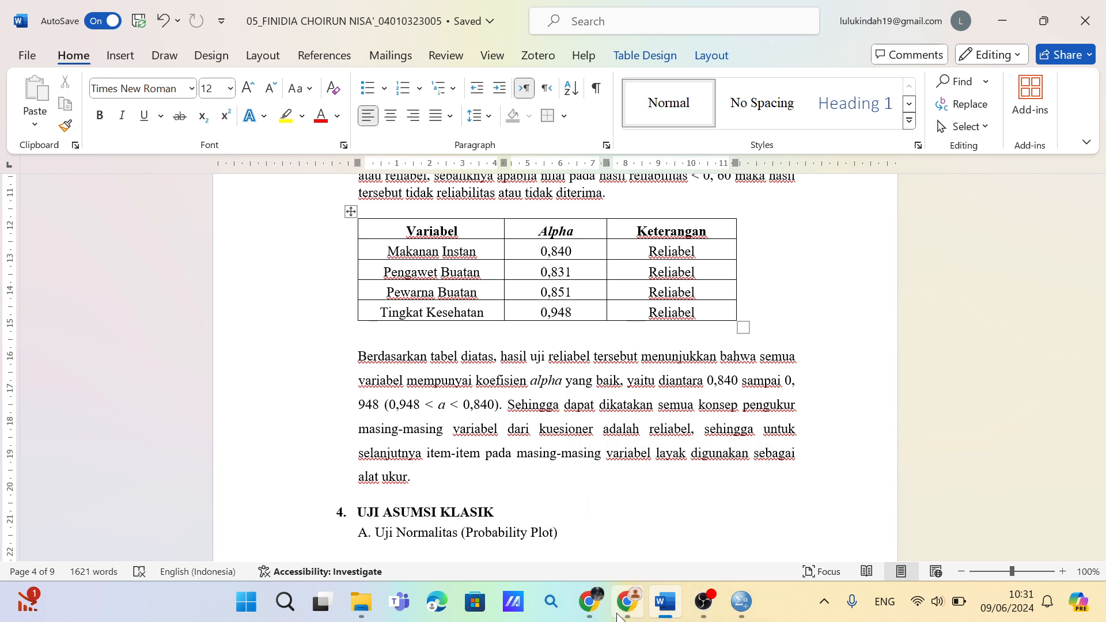
Switch to Chrome and check the Uji Asumsi Klasik requirement in the Soal UAS Statistik Sosial PDF
{"action": "mouse_move", "coordinate": [626, 608]}
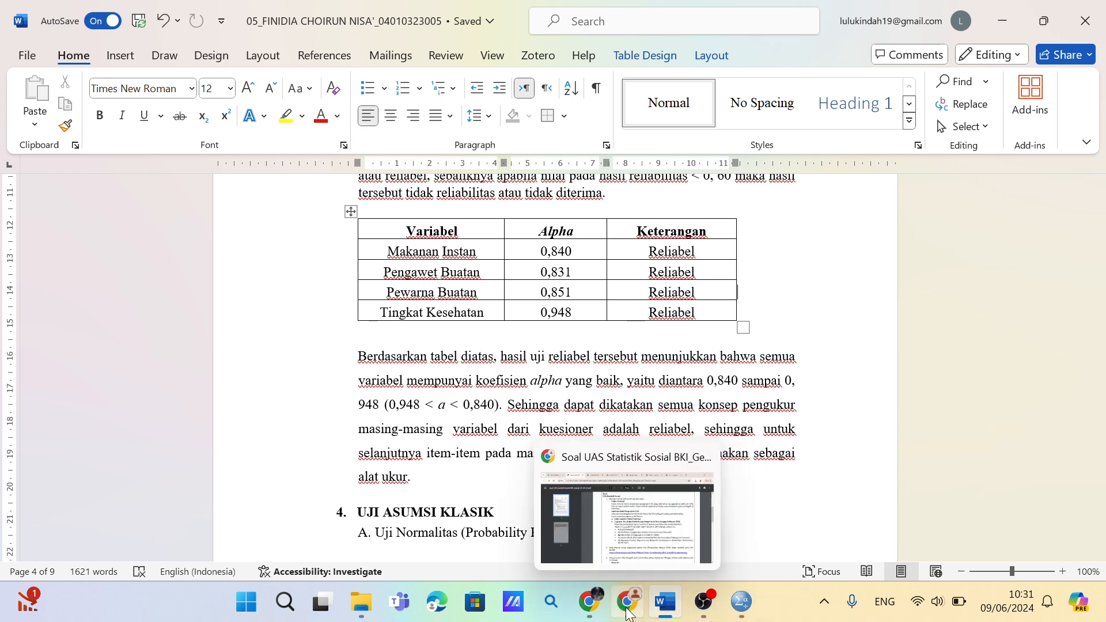
{"action": "left_click", "coordinate": [646, 542]}
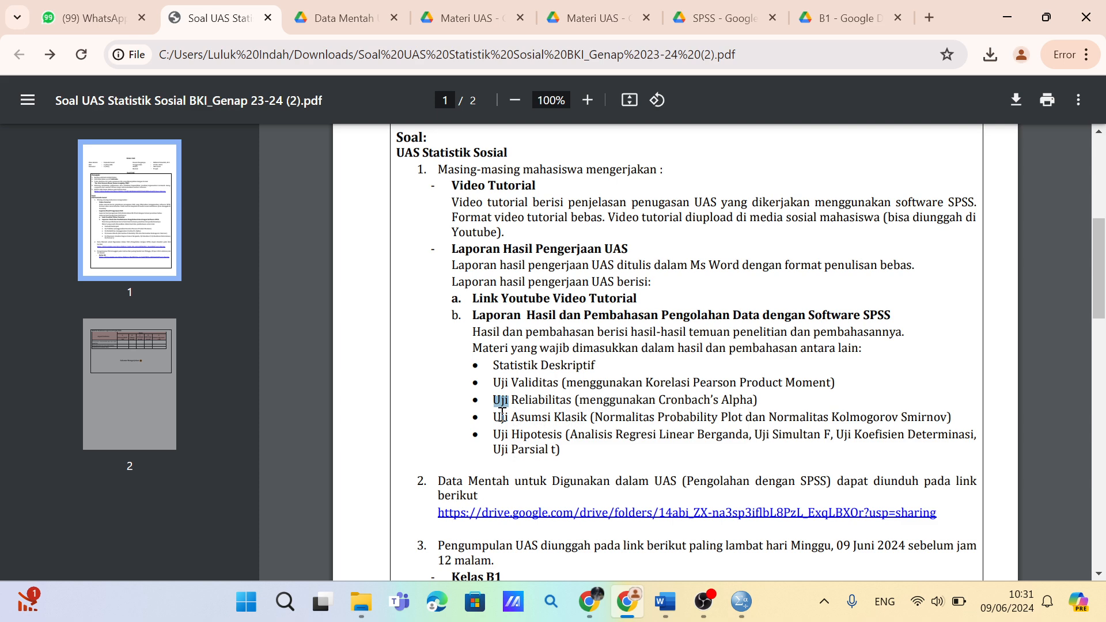
{"action": "double_click", "coordinate": [530, 417]}
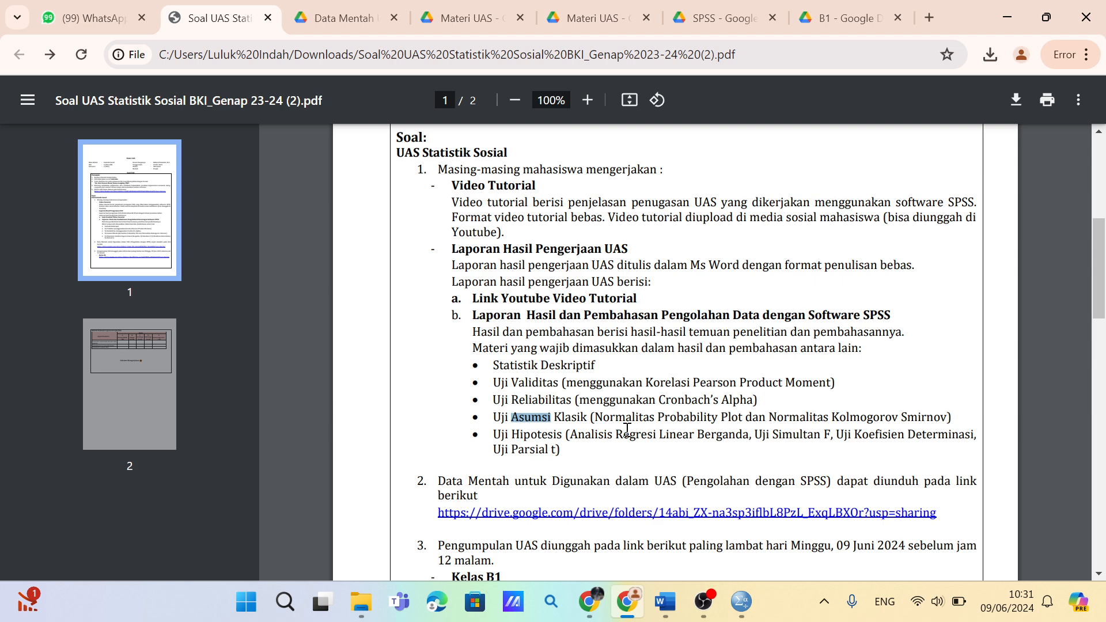
Switch to the SPSS Data Editor and start a Linear Regression with Y1 as the dependent variable
{"action": "mouse_move", "coordinate": [744, 614]}
{"action": "mouse_move", "coordinate": [751, 594]}
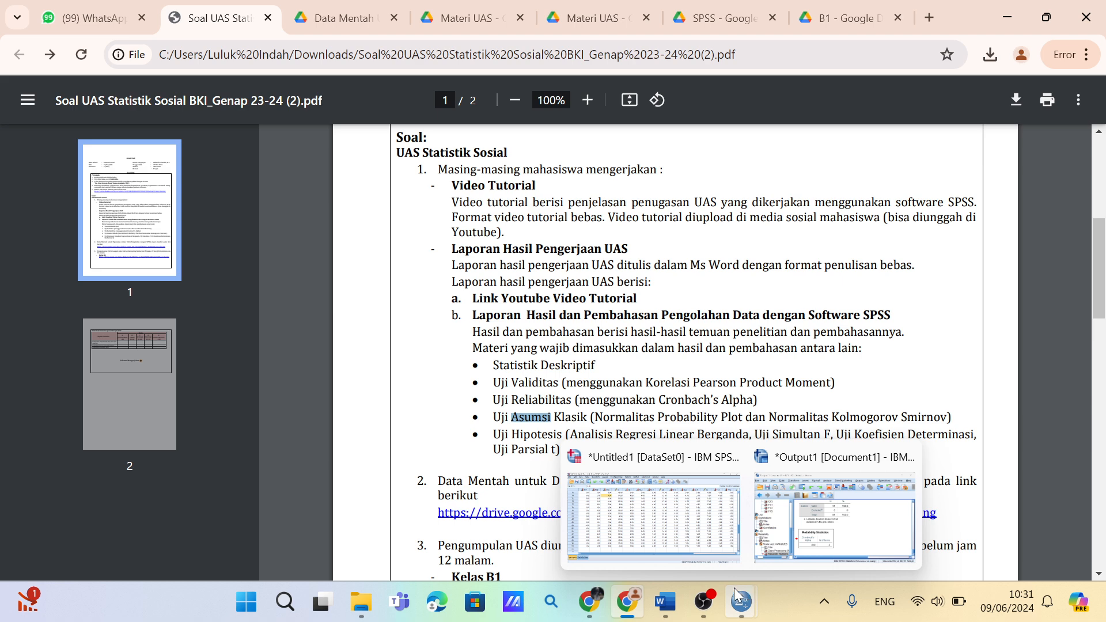
{"action": "left_click", "coordinate": [697, 534]}
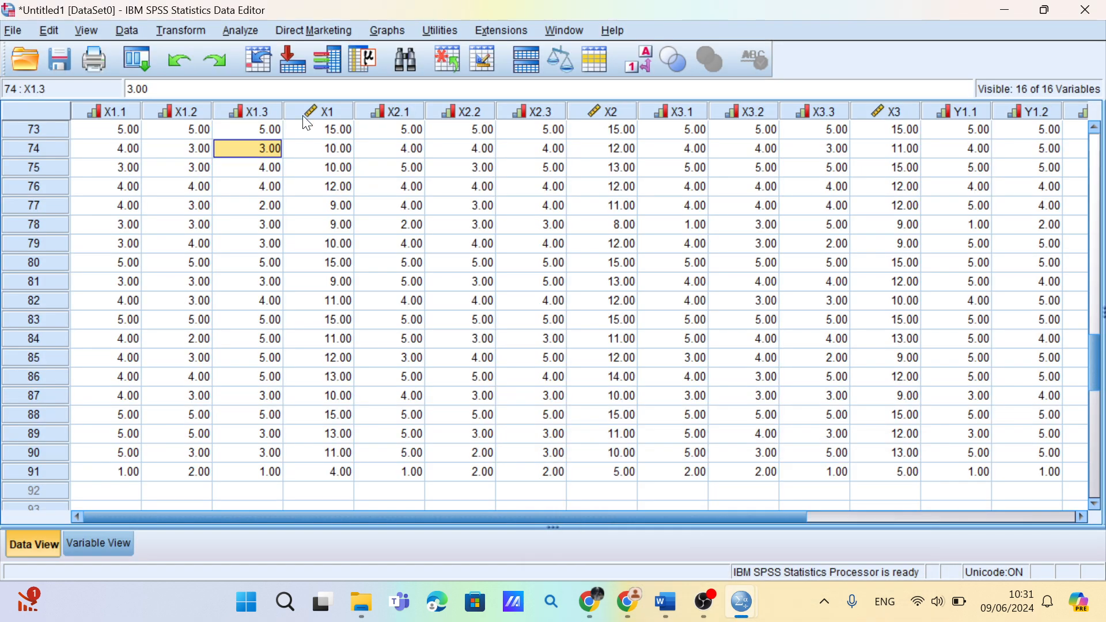
{"action": "left_click", "coordinate": [240, 33]}
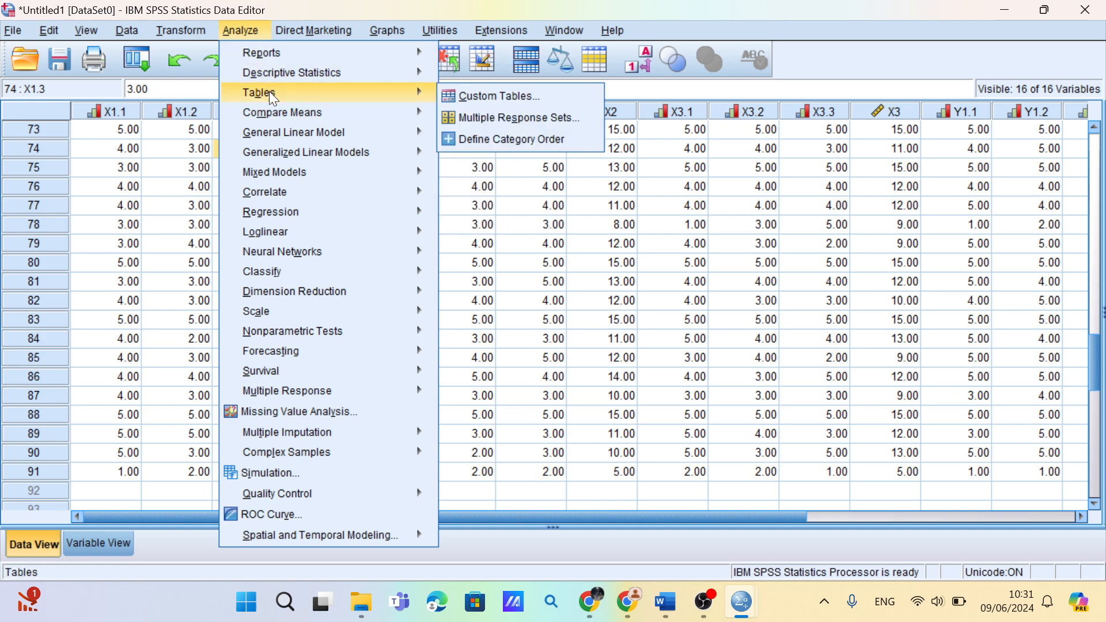
{"action": "mouse_move", "coordinate": [289, 215]}
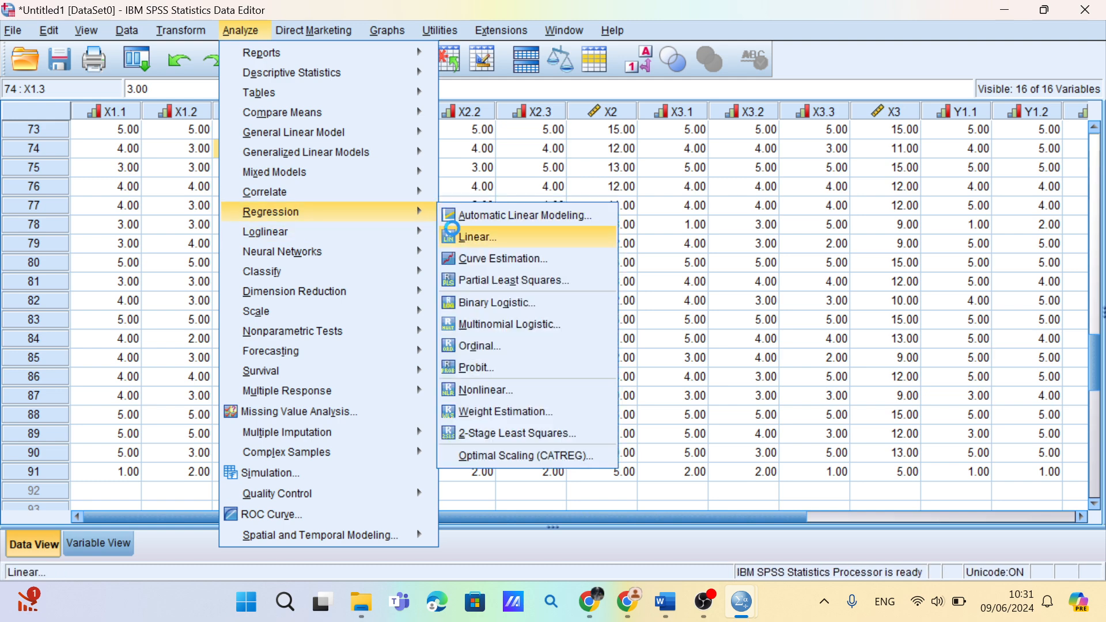
{"action": "left_click", "coordinate": [455, 236]}
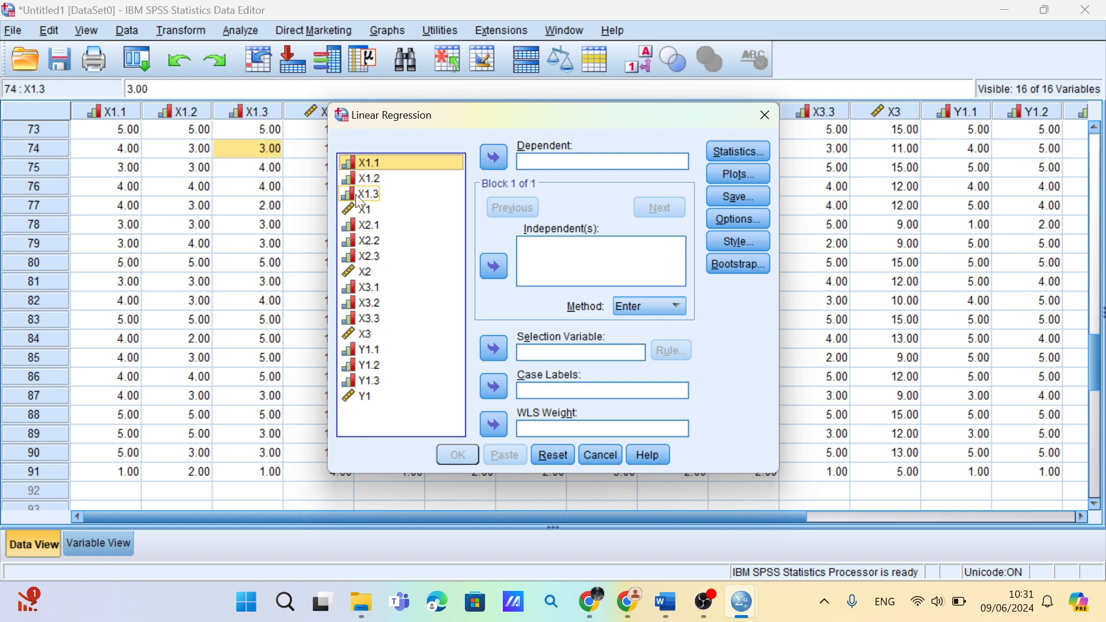
{"action": "left_click", "coordinate": [550, 157]}
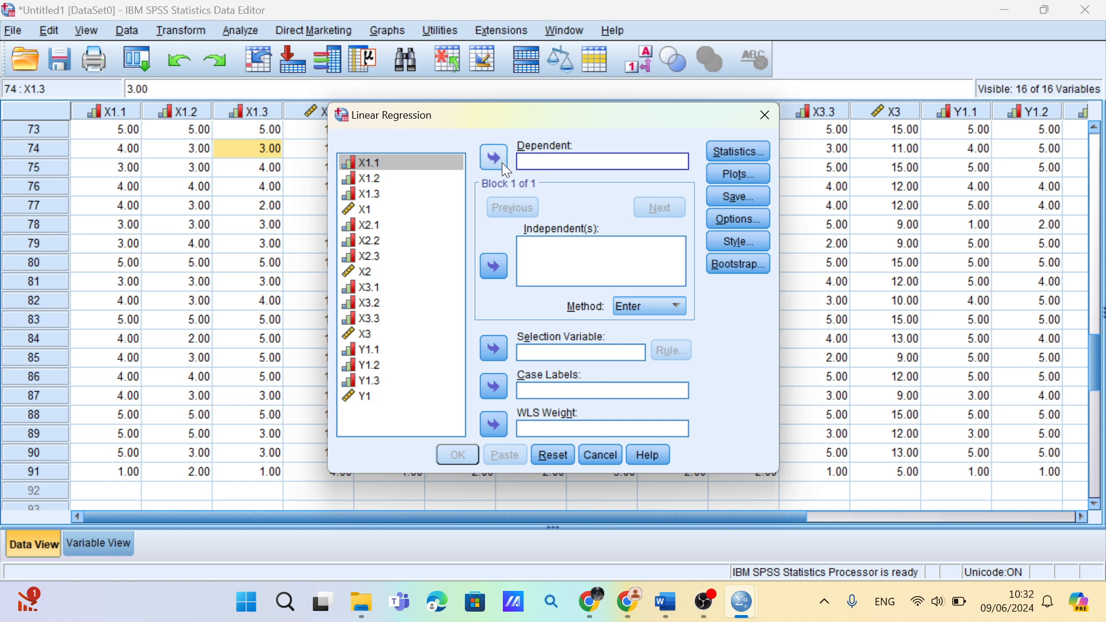
{"action": "left_click", "coordinate": [398, 400]}
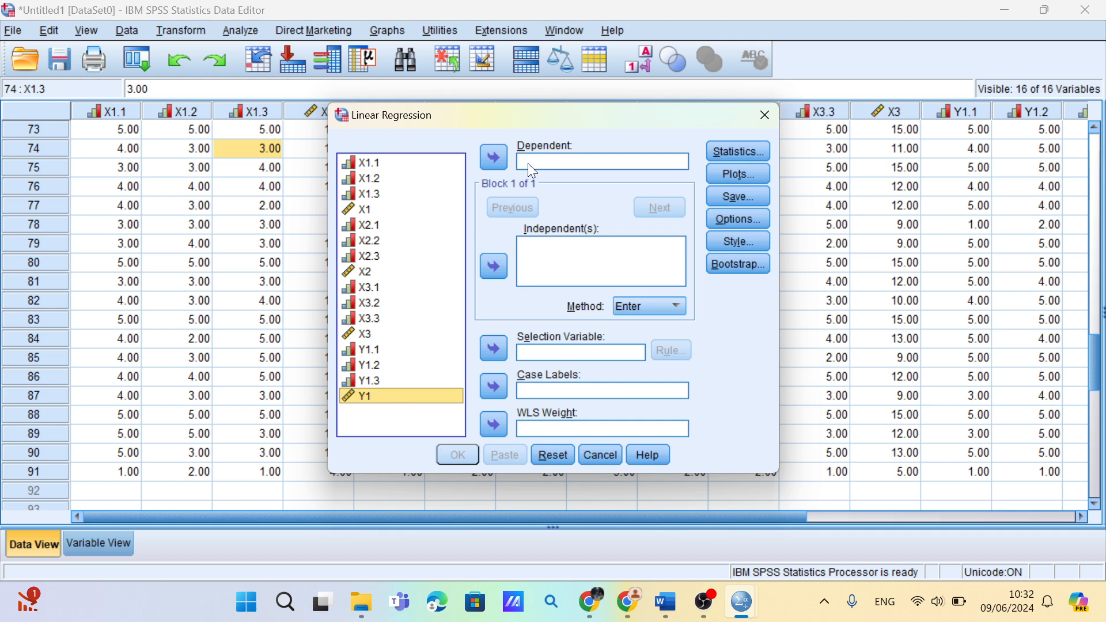
{"action": "left_click", "coordinate": [501, 161]}
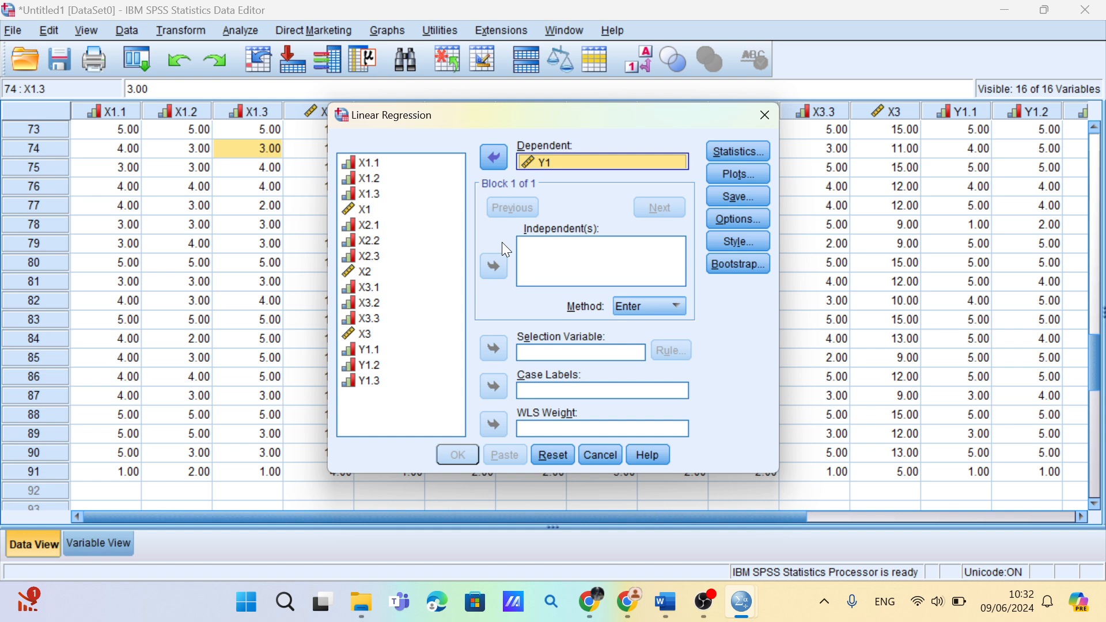
Add the total scores X1, X2 and X3 as independent variables of the linear regression
{"action": "left_click", "coordinate": [369, 209]}
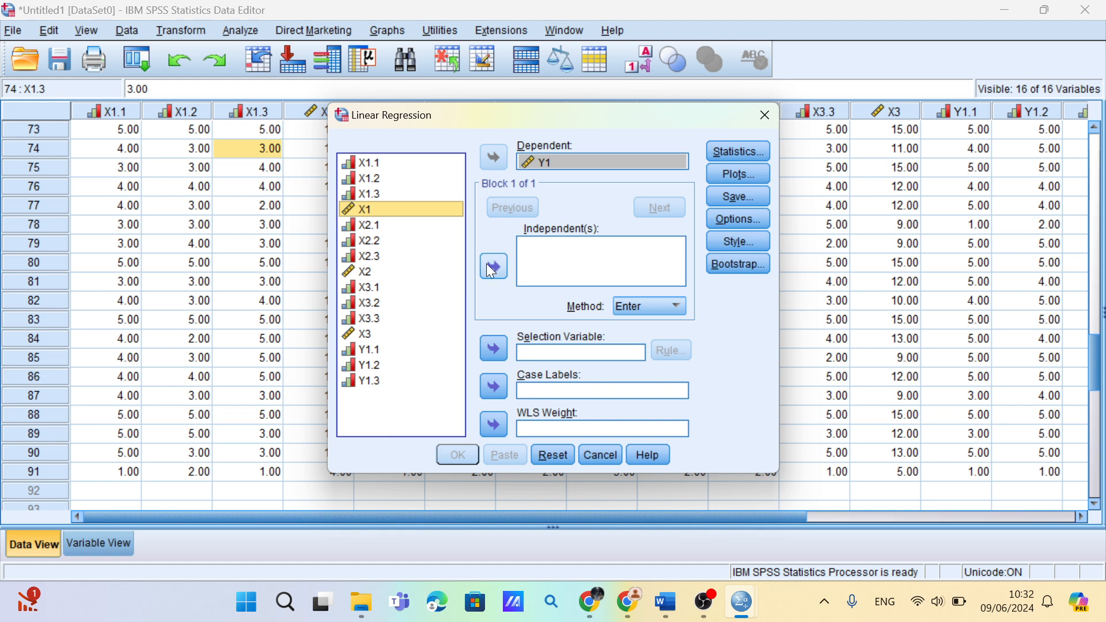
{"action": "left_click", "coordinate": [500, 264]}
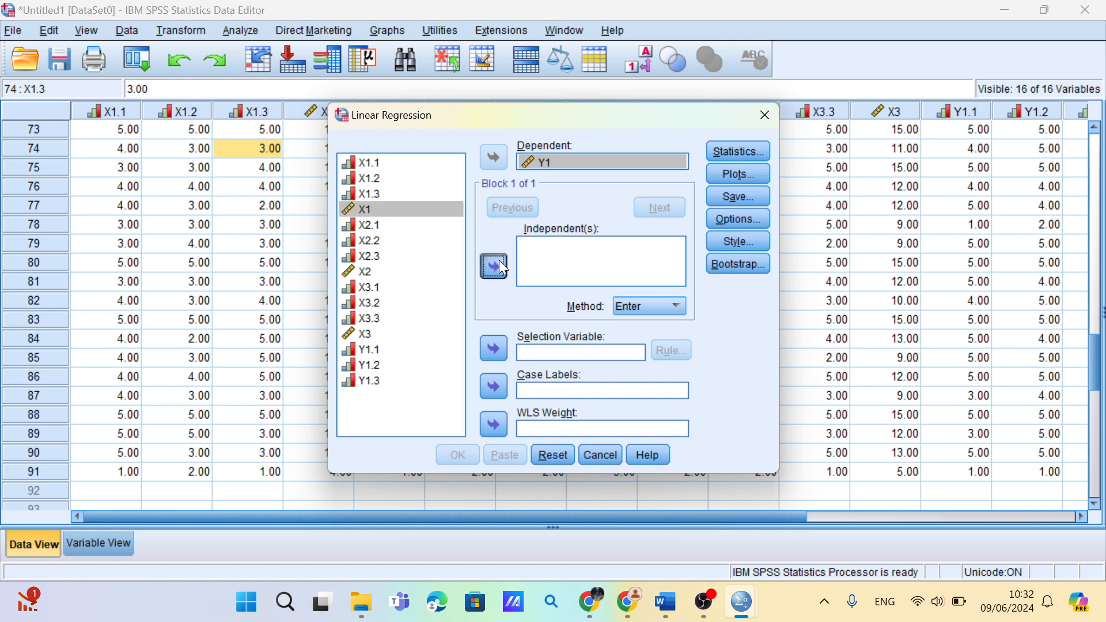
{"action": "left_click", "coordinate": [394, 275]}
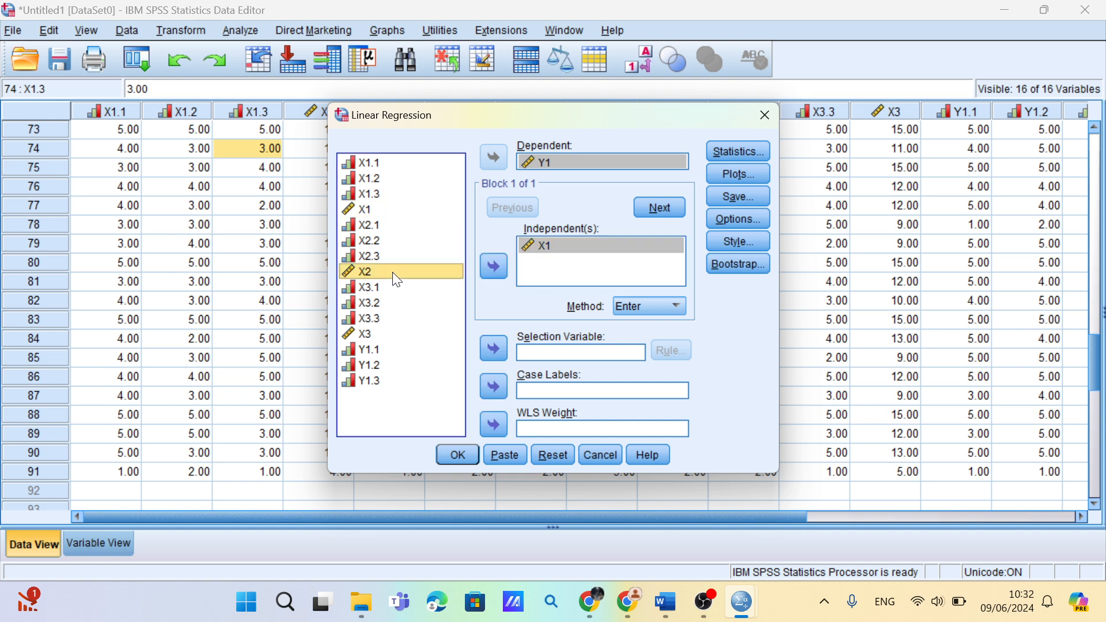
{"action": "left_click", "coordinate": [494, 266]}
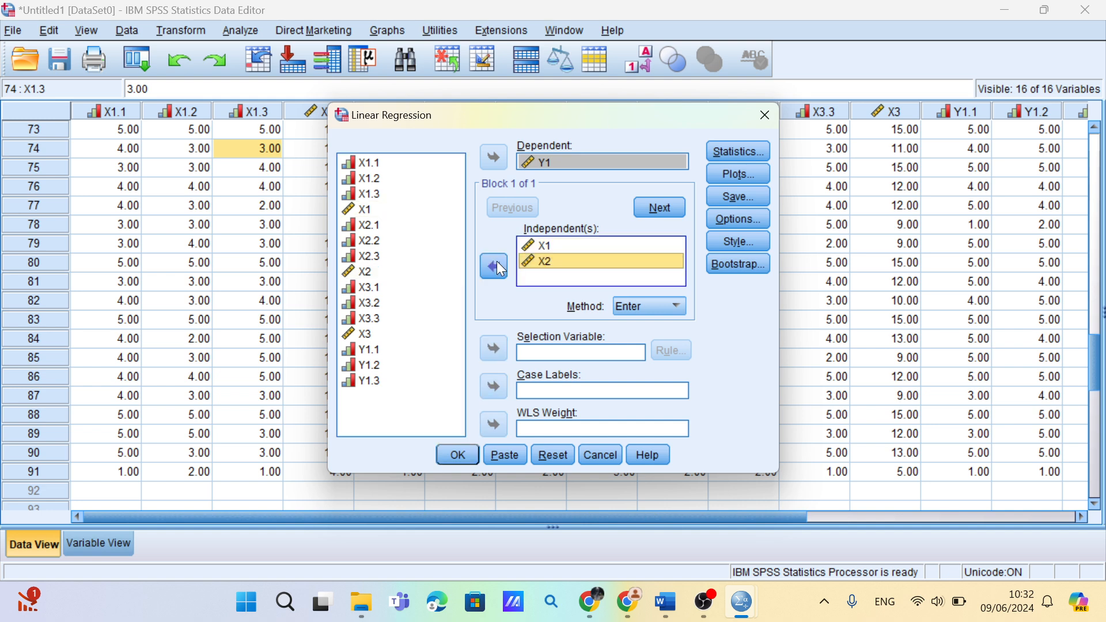
{"action": "left_click", "coordinate": [403, 336]}
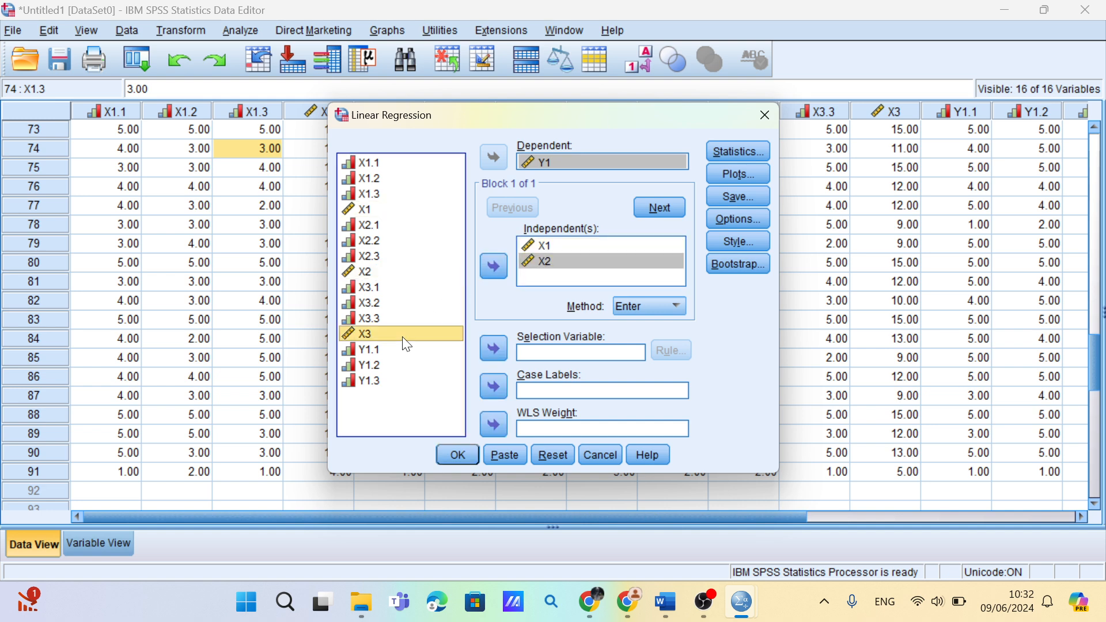
{"action": "left_click", "coordinate": [489, 267]}
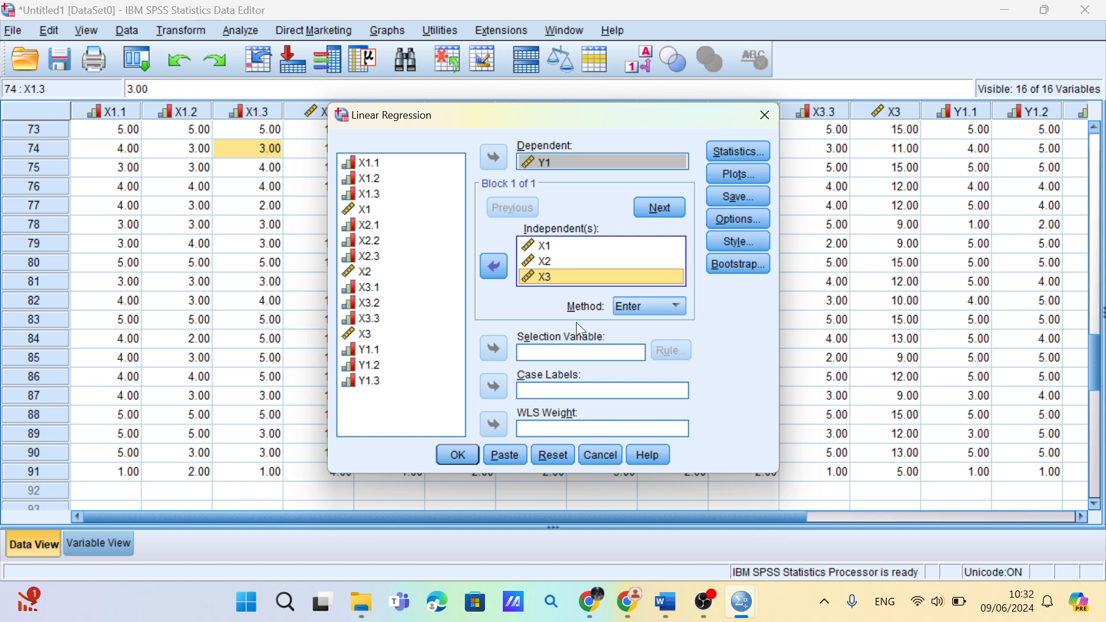
Enable the normal probability plot of the standardized residuals and run the regression
{"action": "left_click", "coordinate": [717, 173]}
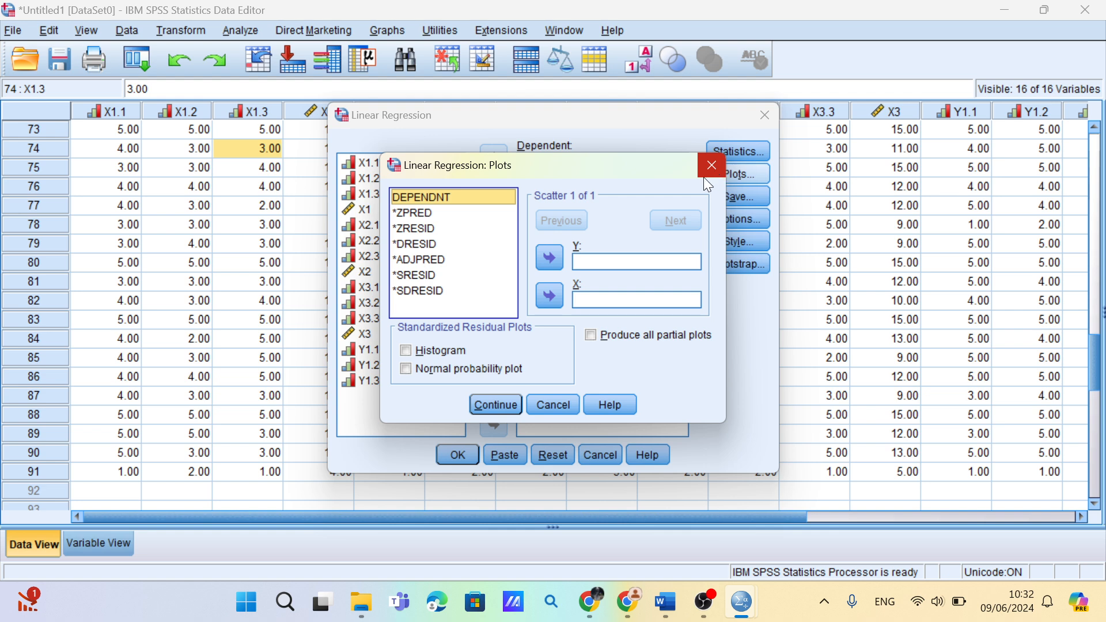
{"action": "left_click", "coordinate": [456, 377]}
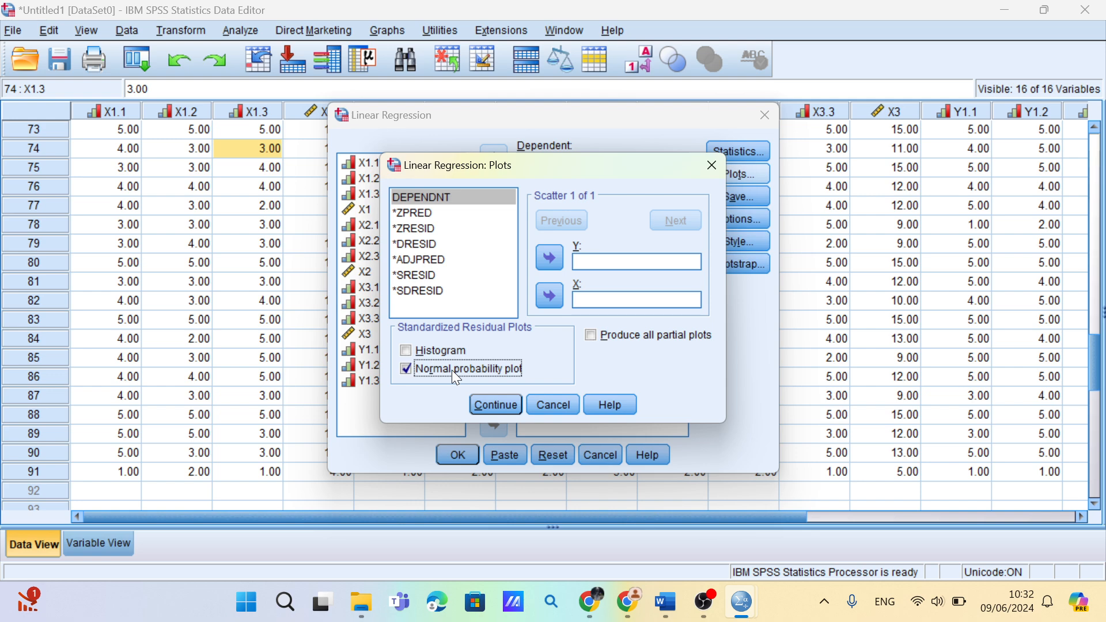
{"action": "left_click", "coordinate": [505, 407]}
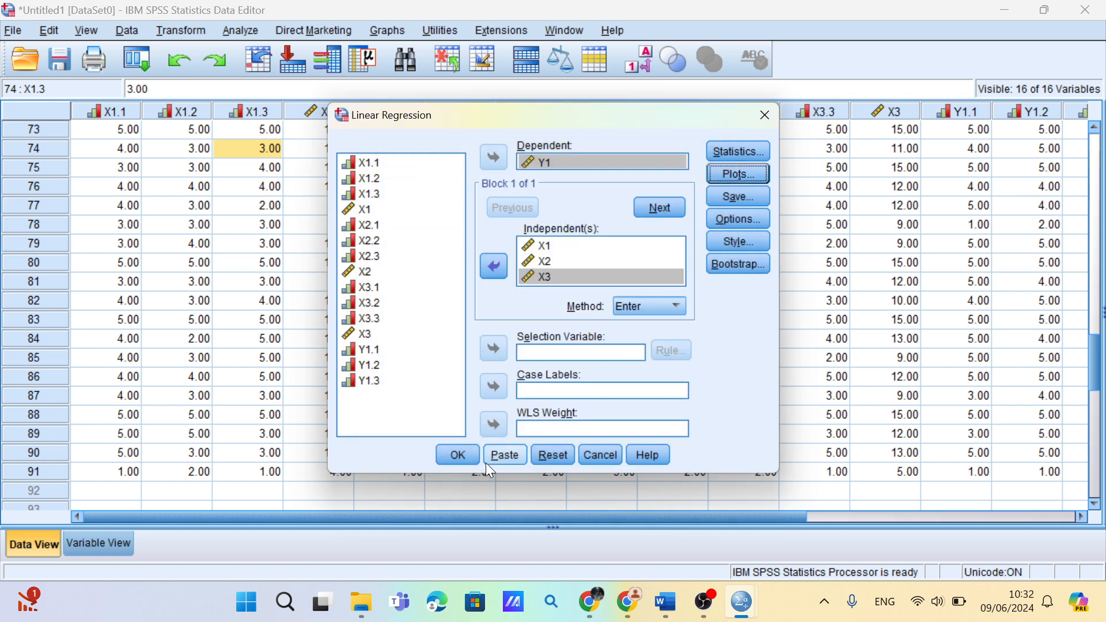
{"action": "left_click", "coordinate": [455, 461]}
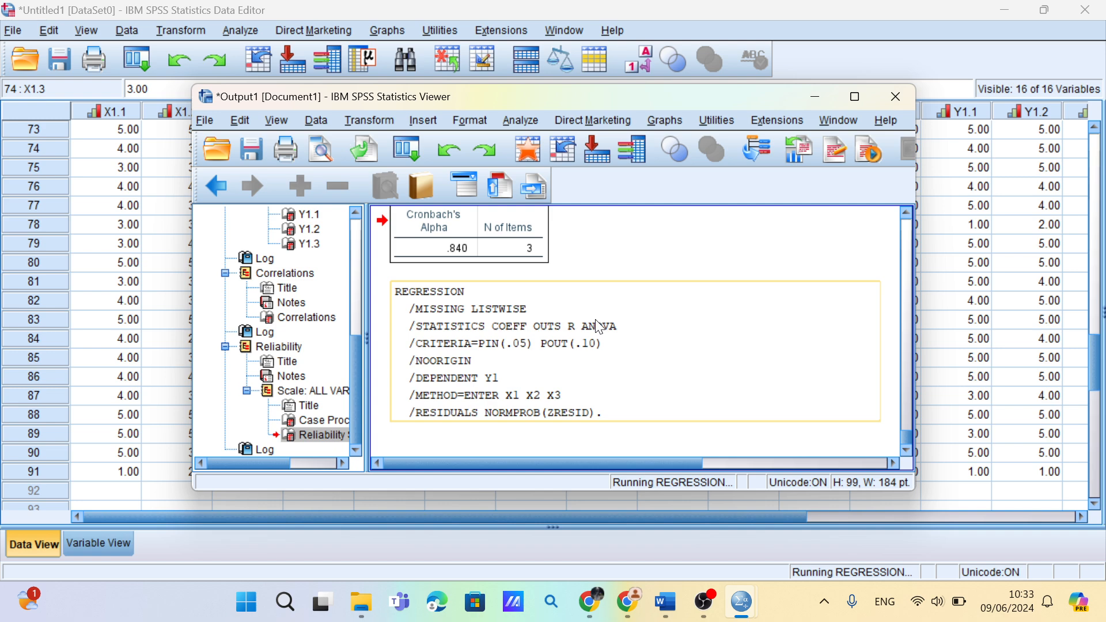
Look through the SPSS output, from the frequency tables to the REGRESSION log, for the regression results
{"action": "scroll", "coordinate": [600, 327], "scroll_direction": "up", "scroll_amount": 5}
{"action": "scroll", "coordinate": [599, 327], "scroll_direction": "up", "scroll_amount": 4}
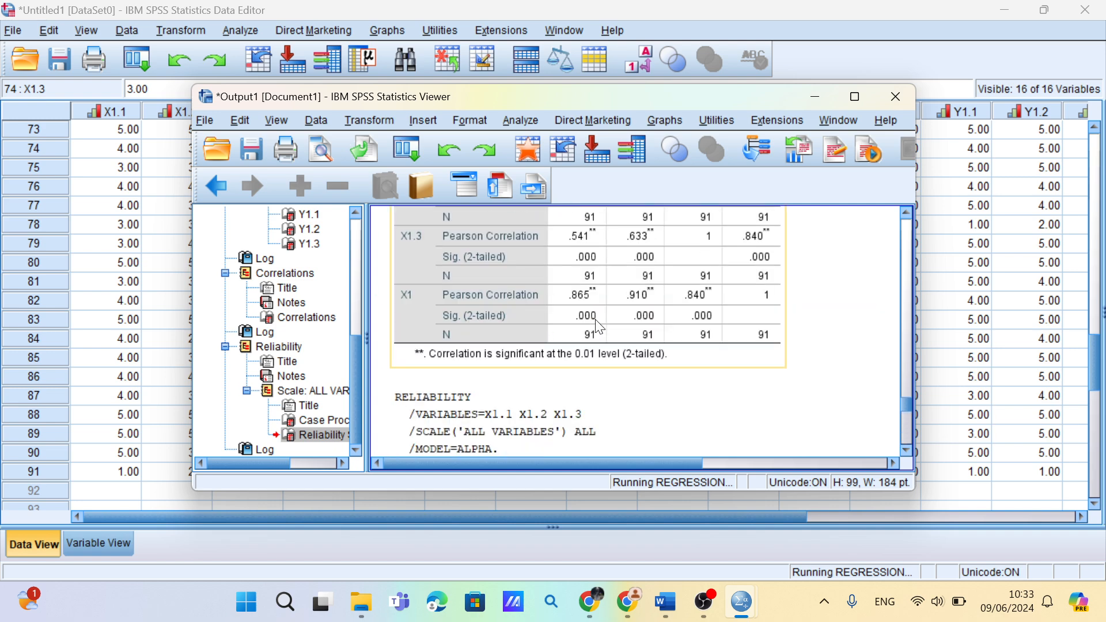
{"action": "scroll", "coordinate": [597, 323], "scroll_direction": "up", "scroll_amount": 10}
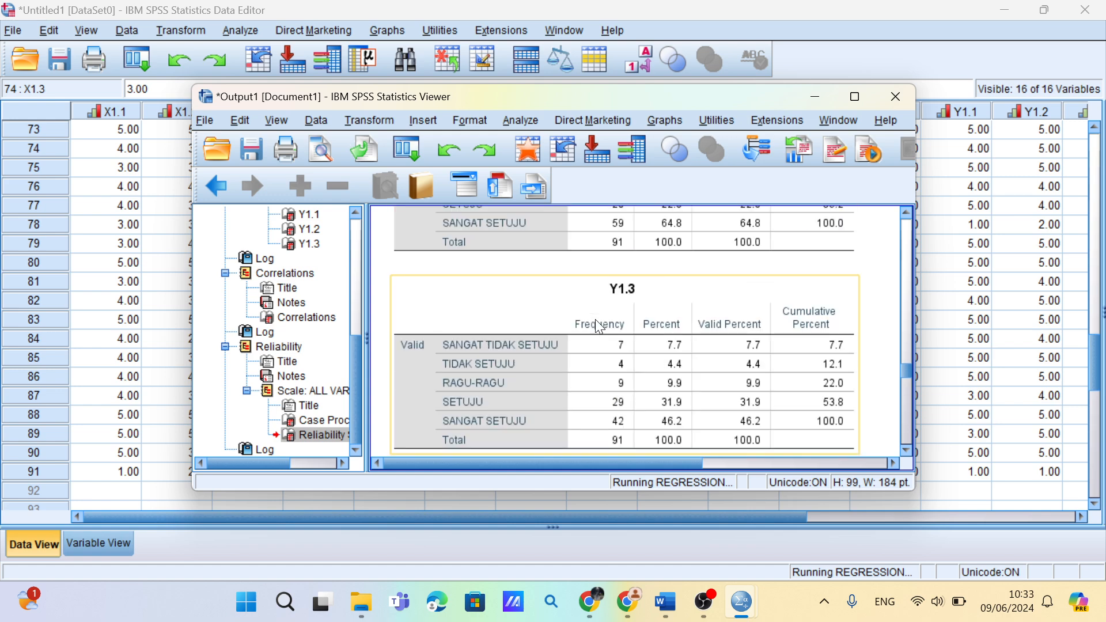
{"action": "scroll", "coordinate": [600, 326], "scroll_direction": "up", "scroll_amount": 3}
{"action": "scroll", "coordinate": [599, 326], "scroll_direction": "up", "scroll_amount": 8}
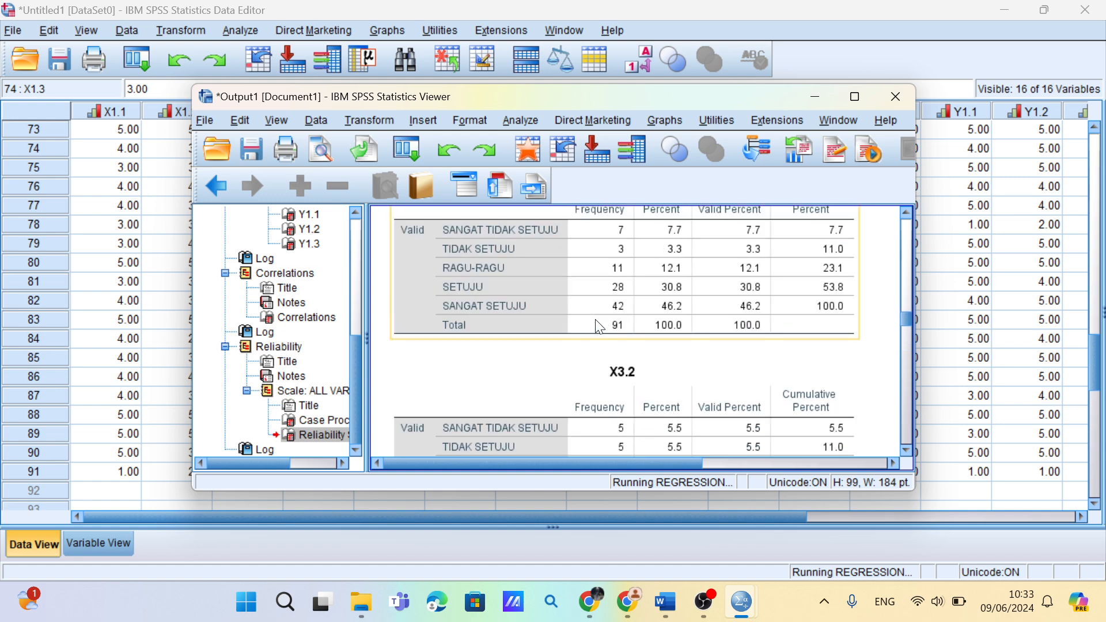
{"action": "scroll", "coordinate": [599, 327], "scroll_direction": "up", "scroll_amount": 3}
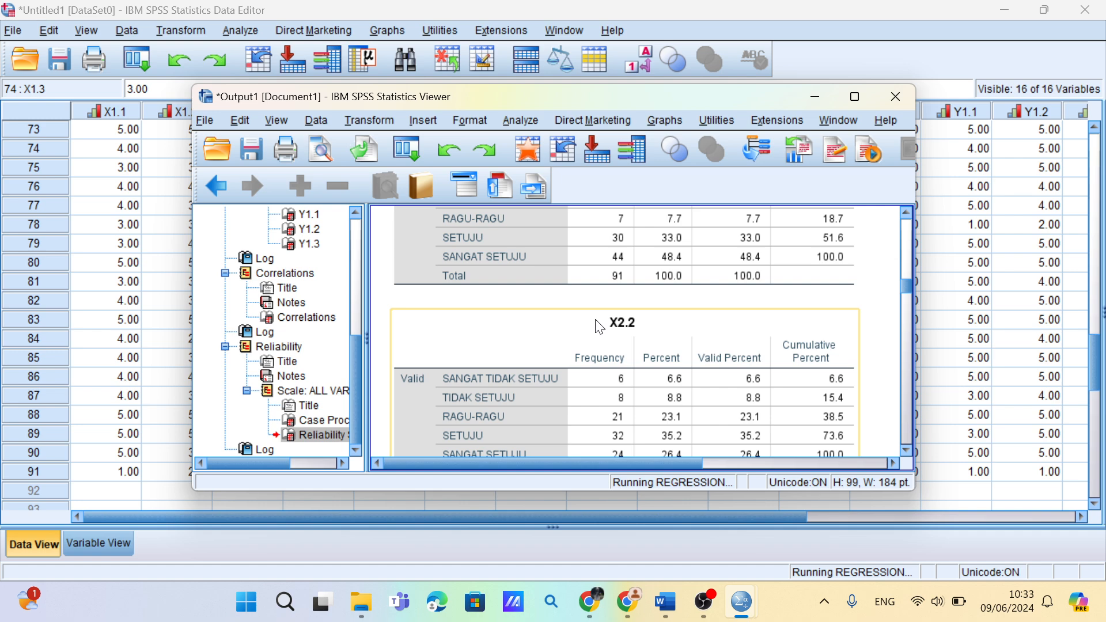
{"action": "scroll", "coordinate": [599, 326], "scroll_direction": "up", "scroll_amount": 5}
{"action": "scroll", "coordinate": [599, 327], "scroll_direction": "down", "scroll_amount": 20}
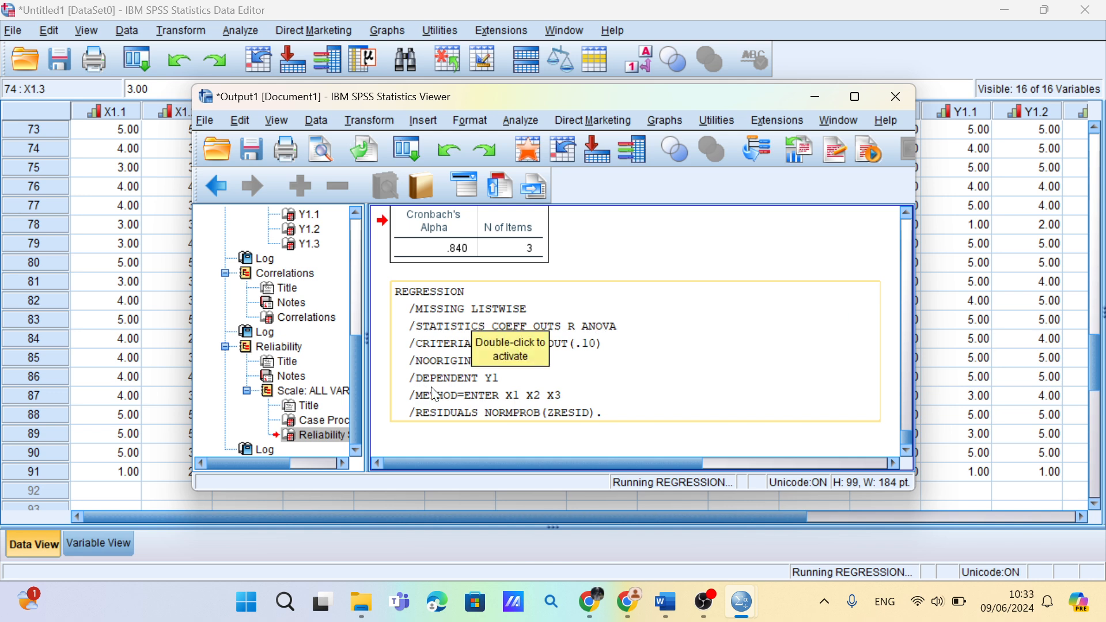
{"action": "left_click", "coordinate": [450, 396]}
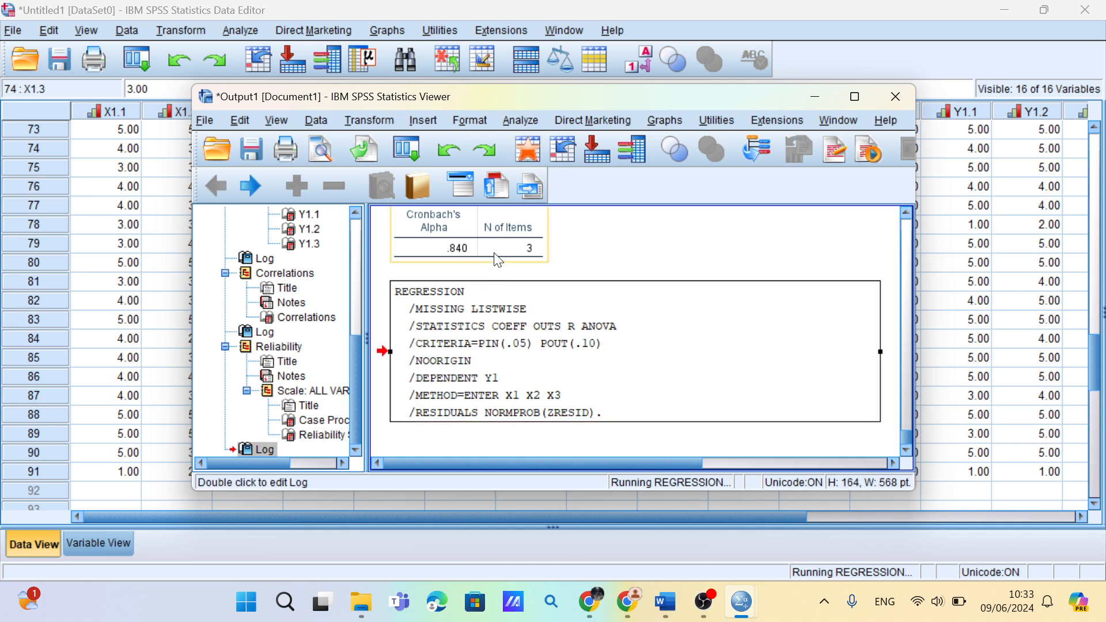
{"action": "scroll", "coordinate": [496, 265], "scroll_direction": "up", "scroll_amount": 3}
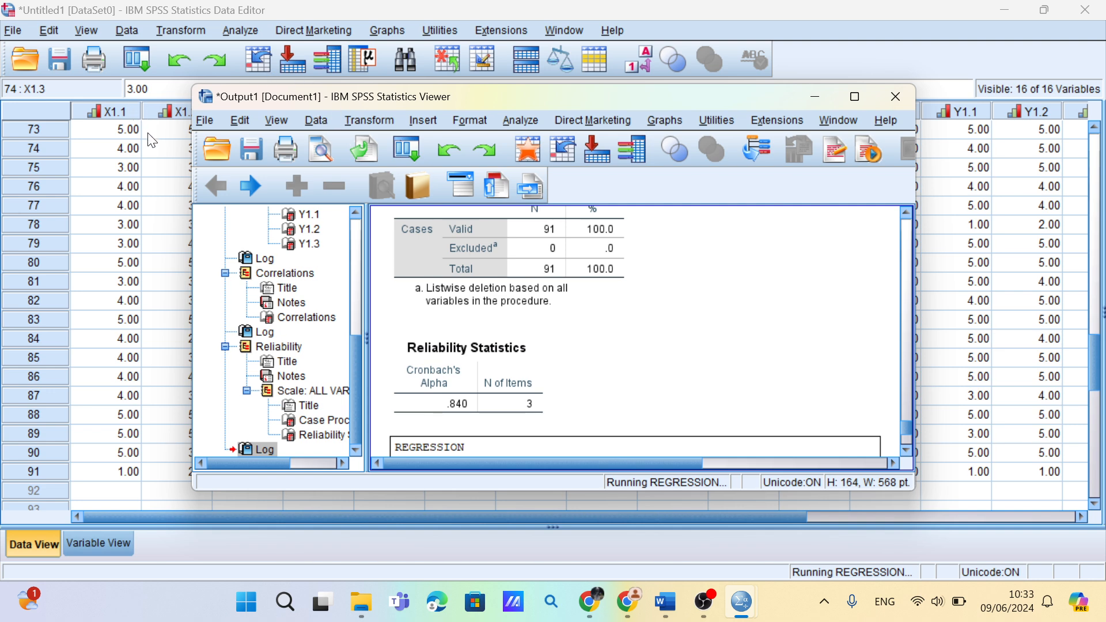
Rerun the linear regression of Y1 on X1, X2 and X3 with the normal probability plot of the residuals enabled
{"action": "left_click", "coordinate": [234, 34]}
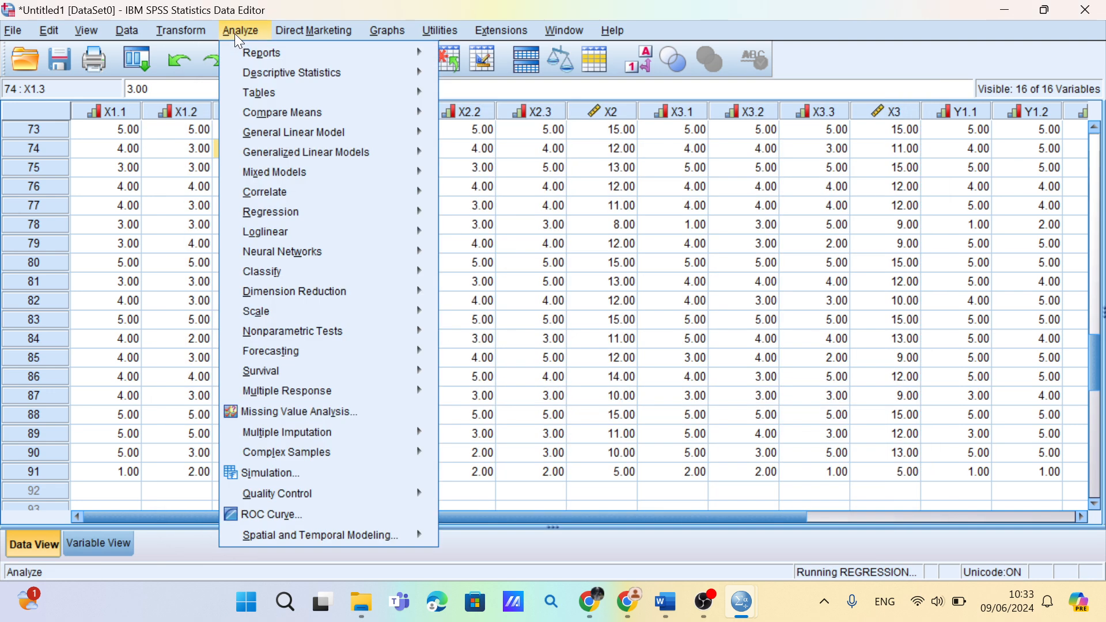
{"action": "mouse_move", "coordinate": [310, 277]}
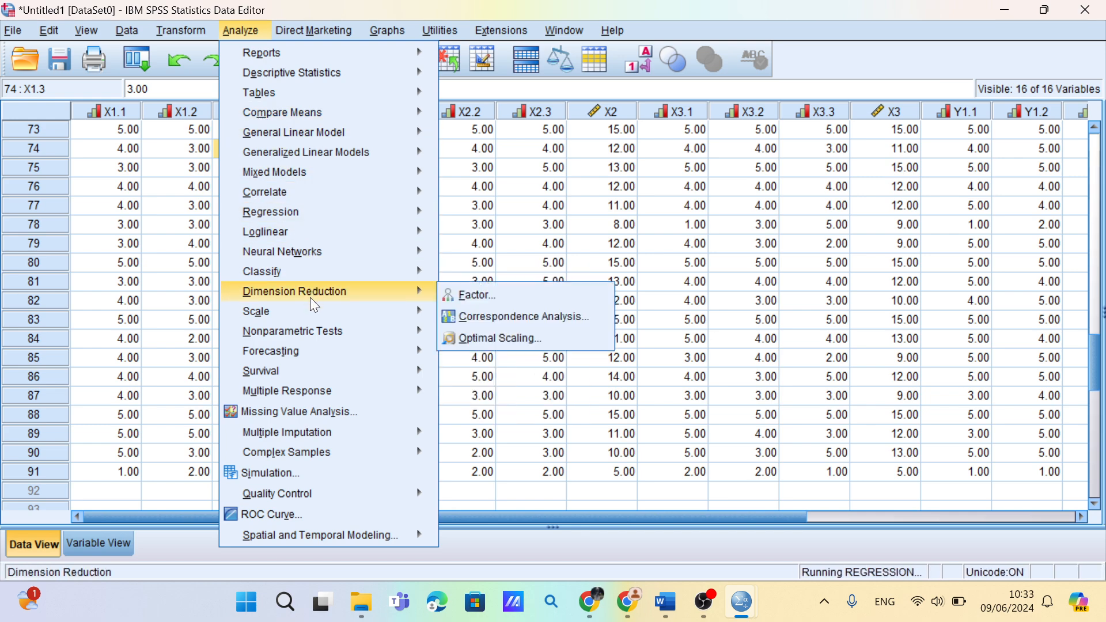
{"action": "mouse_move", "coordinate": [306, 251]}
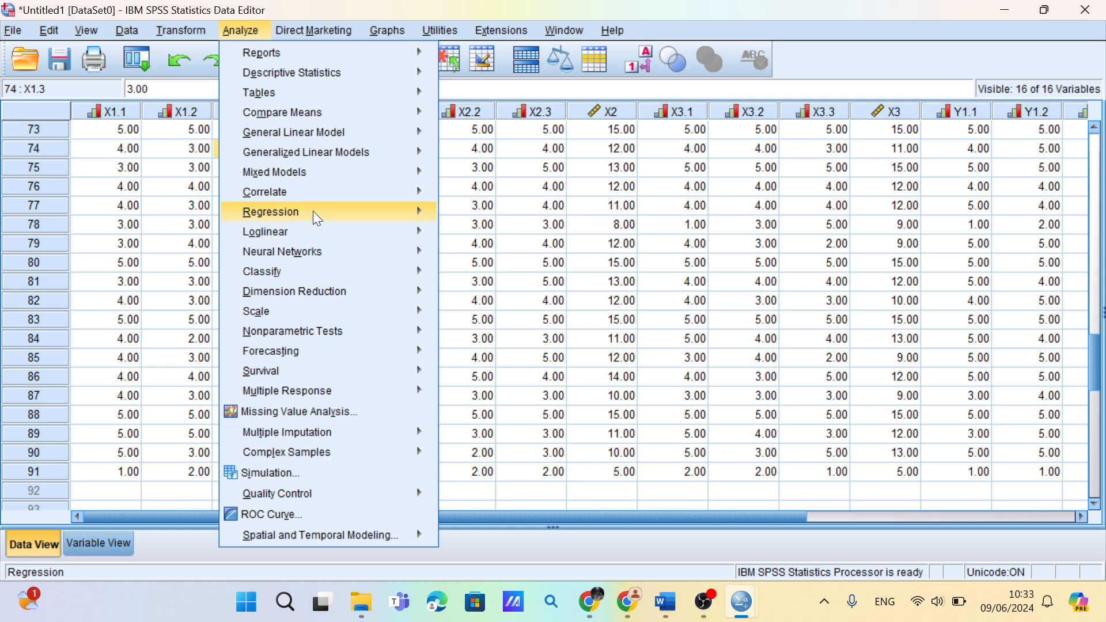
{"action": "mouse_move", "coordinate": [312, 212]}
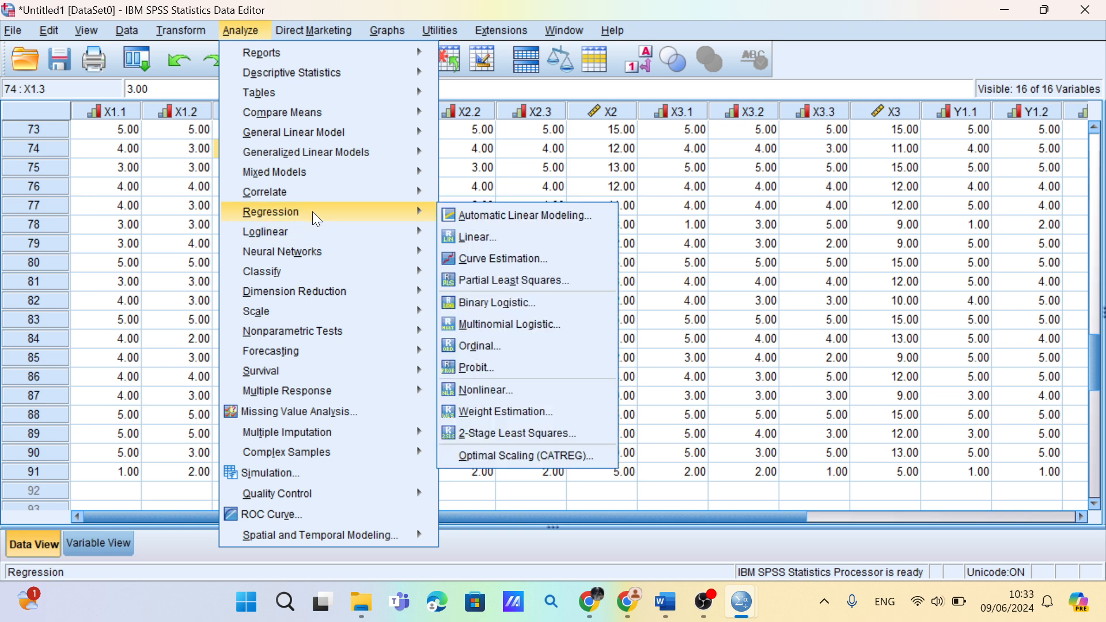
{"action": "left_click", "coordinate": [481, 245]}
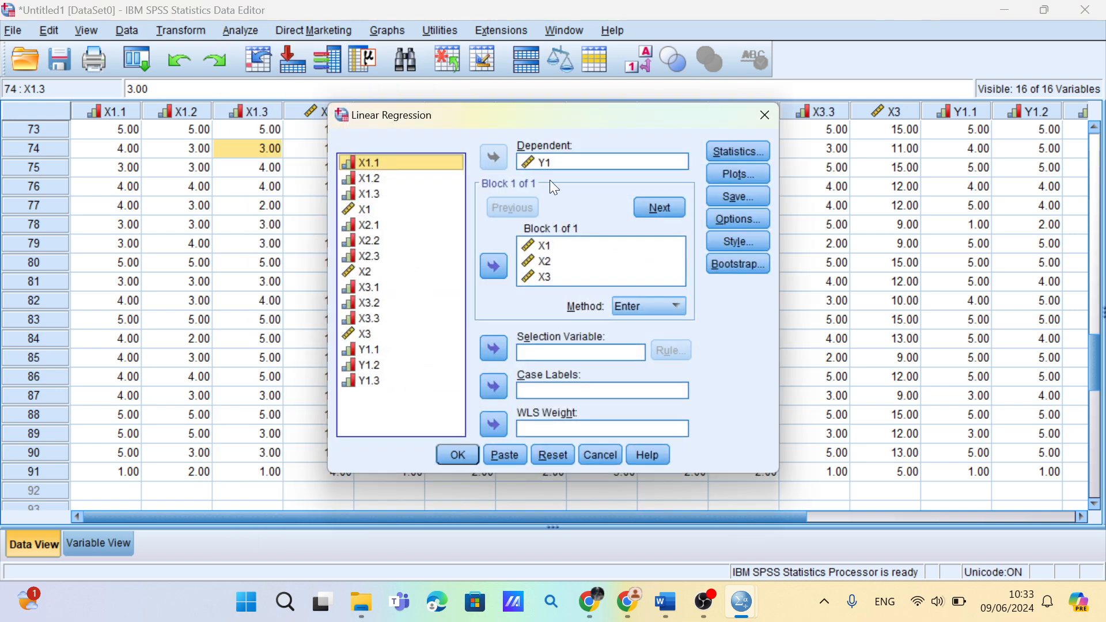
{"action": "left_click", "coordinate": [729, 176]}
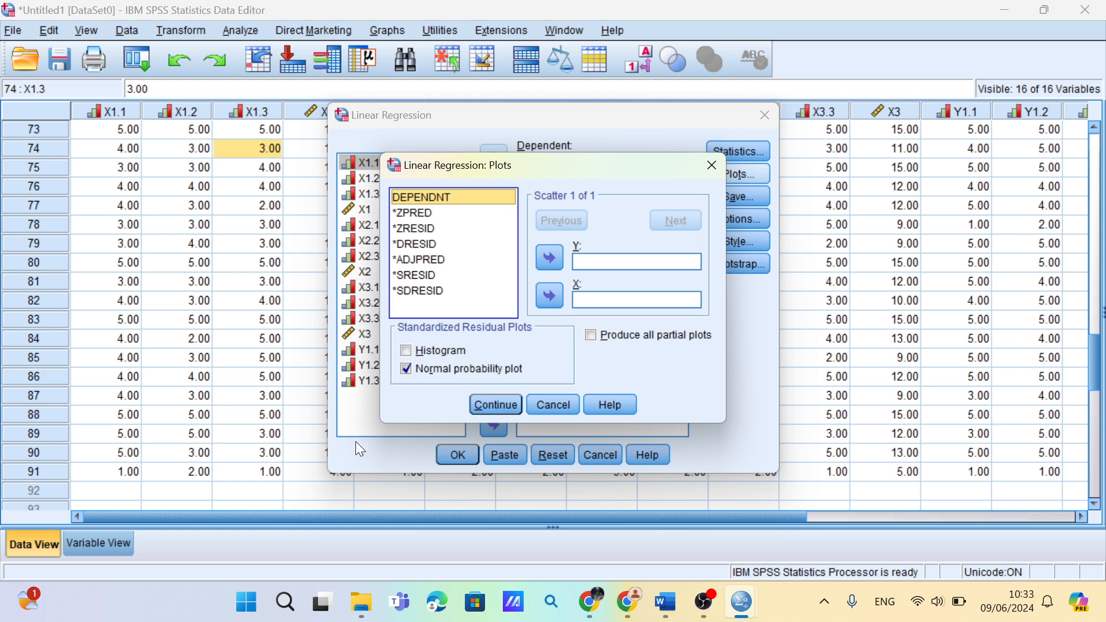
{"action": "left_click", "coordinate": [507, 405]}
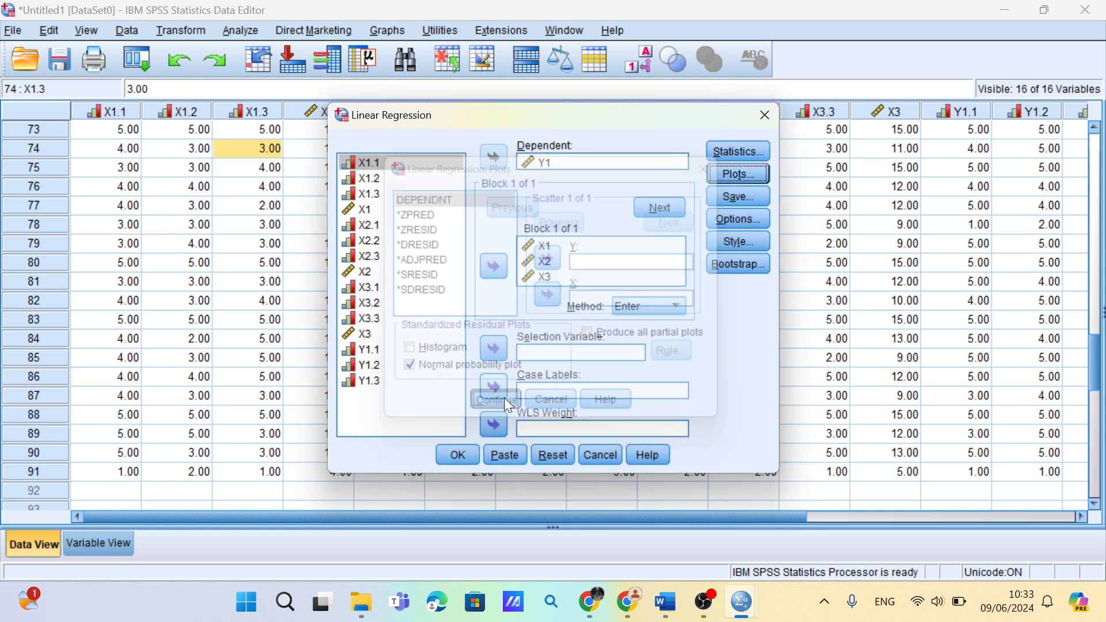
{"action": "left_click", "coordinate": [460, 455]}
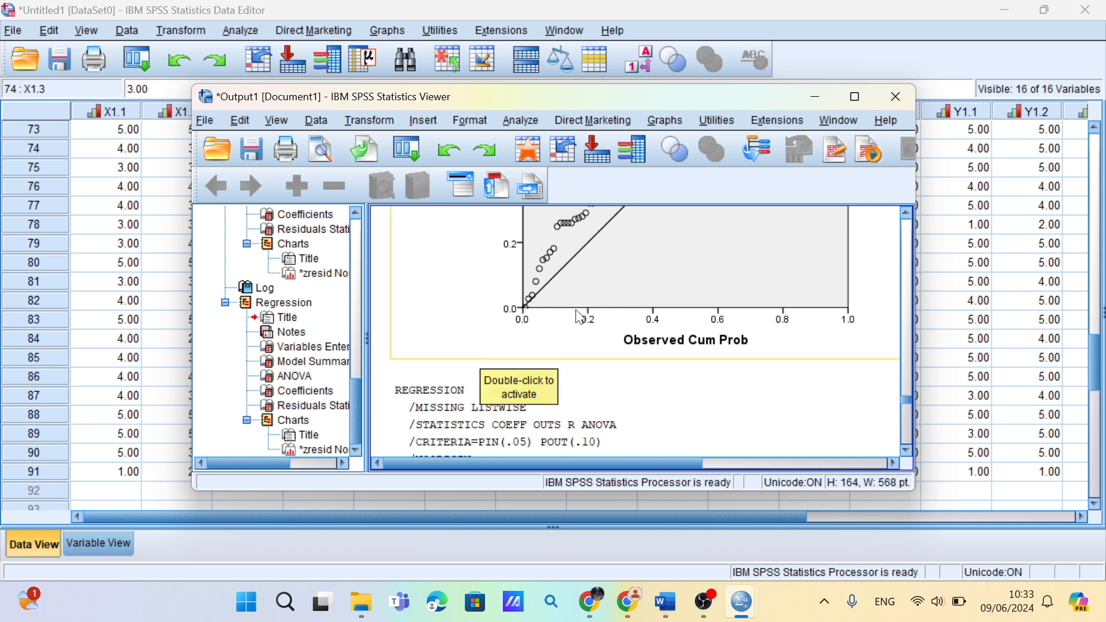
Enlarge the output window upward and examine the Normal P-P Plot of Regression Standardized Residual for Y1
{"action": "scroll", "coordinate": [579, 324], "scroll_direction": "up", "scroll_amount": 1}
{"action": "scroll", "coordinate": [578, 324], "scroll_direction": "up", "scroll_amount": 2}
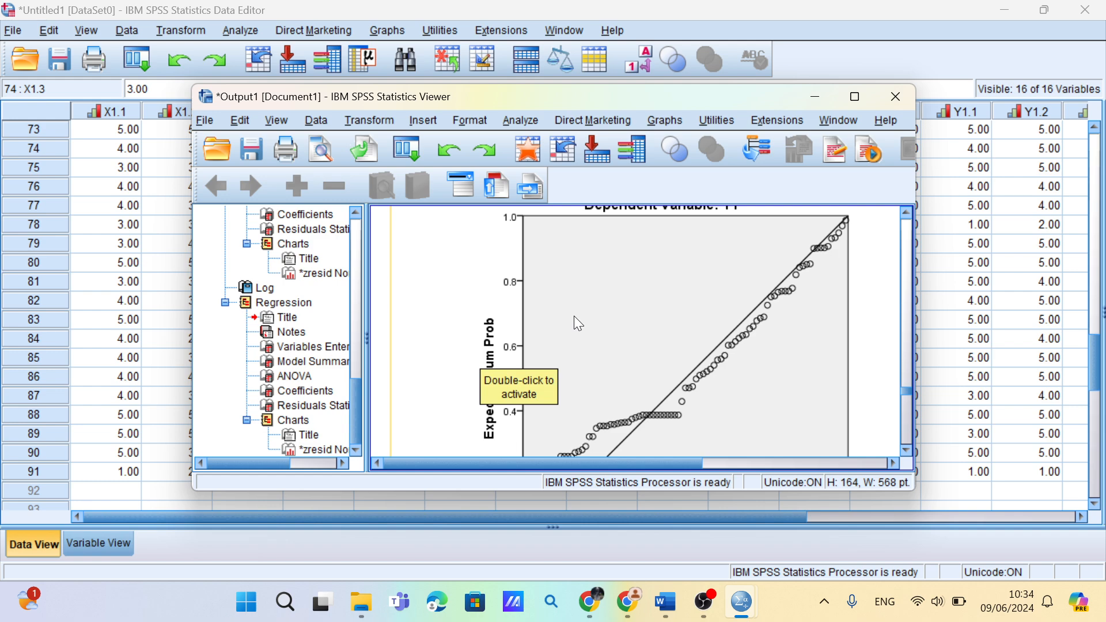
{"action": "scroll", "coordinate": [575, 318], "scroll_direction": "up", "scroll_amount": 1}
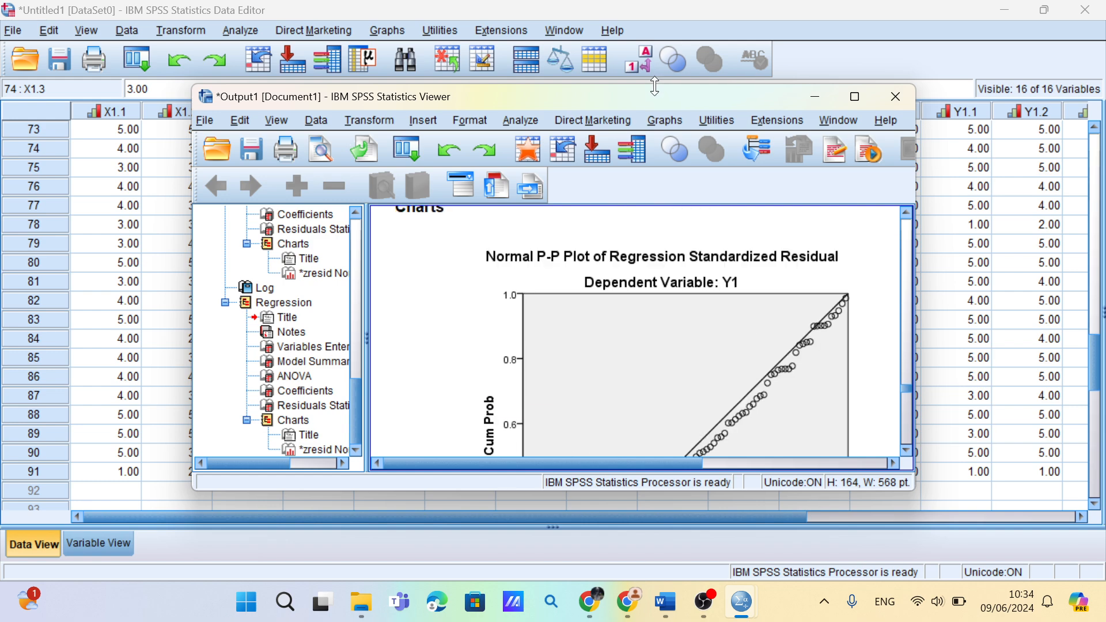
{"action": "left_click_drag", "start_coordinate": [654, 86], "coordinate": [655, 8]}
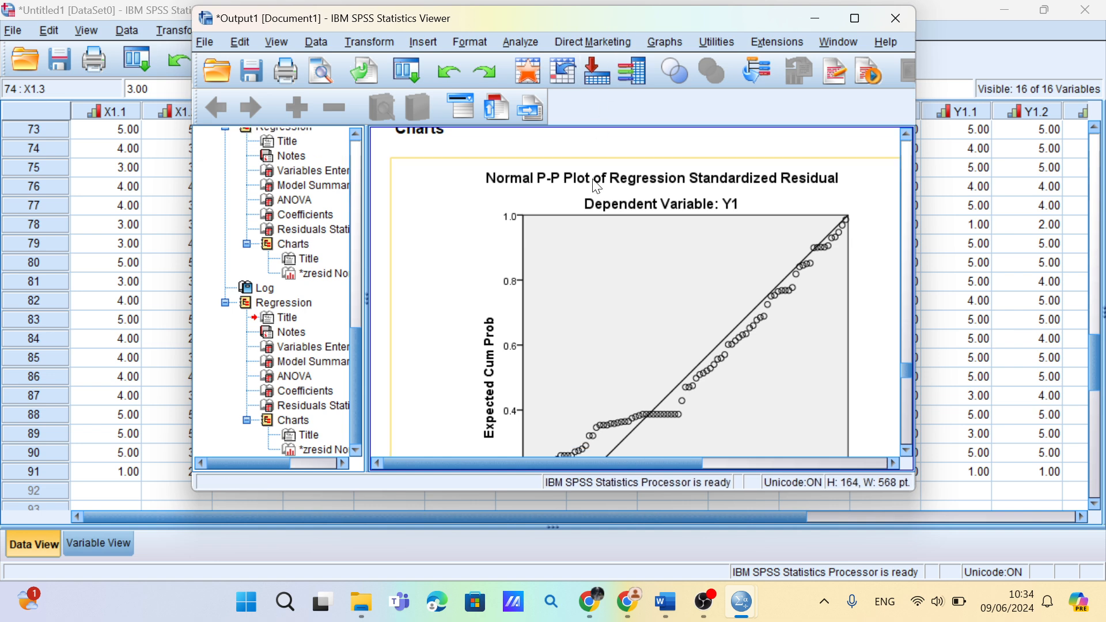
{"action": "scroll", "coordinate": [596, 258], "scroll_direction": "down", "scroll_amount": 1}
{"action": "scroll", "coordinate": [597, 257], "scroll_direction": "down", "scroll_amount": 1}
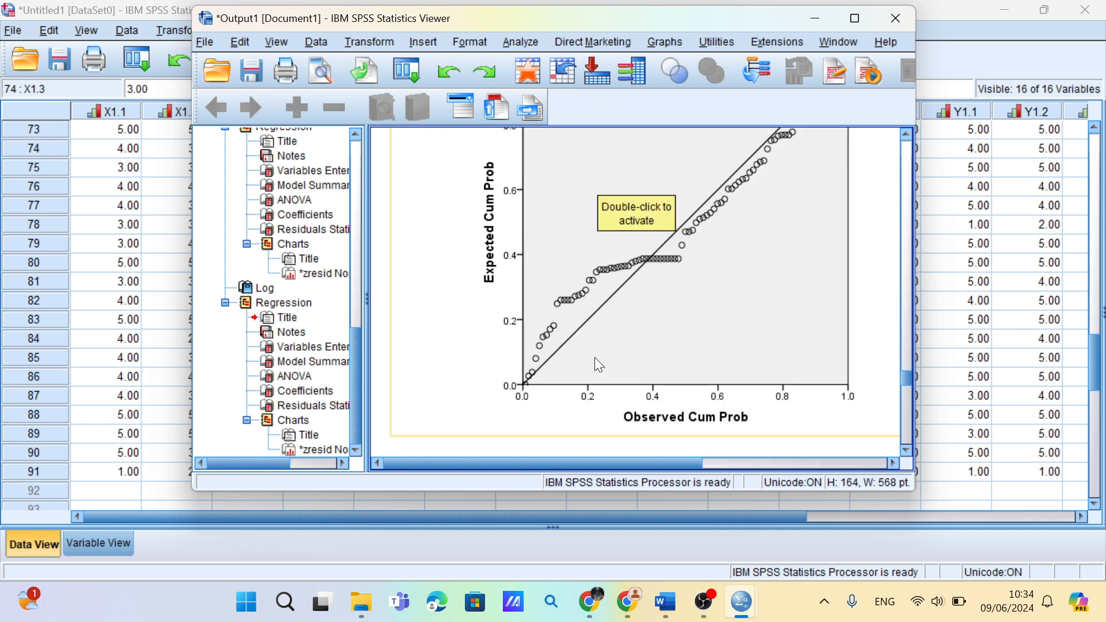
Switch to the Word report and read the Probability Plot normality chart and its interpretation under Uji Asumsi Klasik
{"action": "mouse_move", "coordinate": [666, 606]}
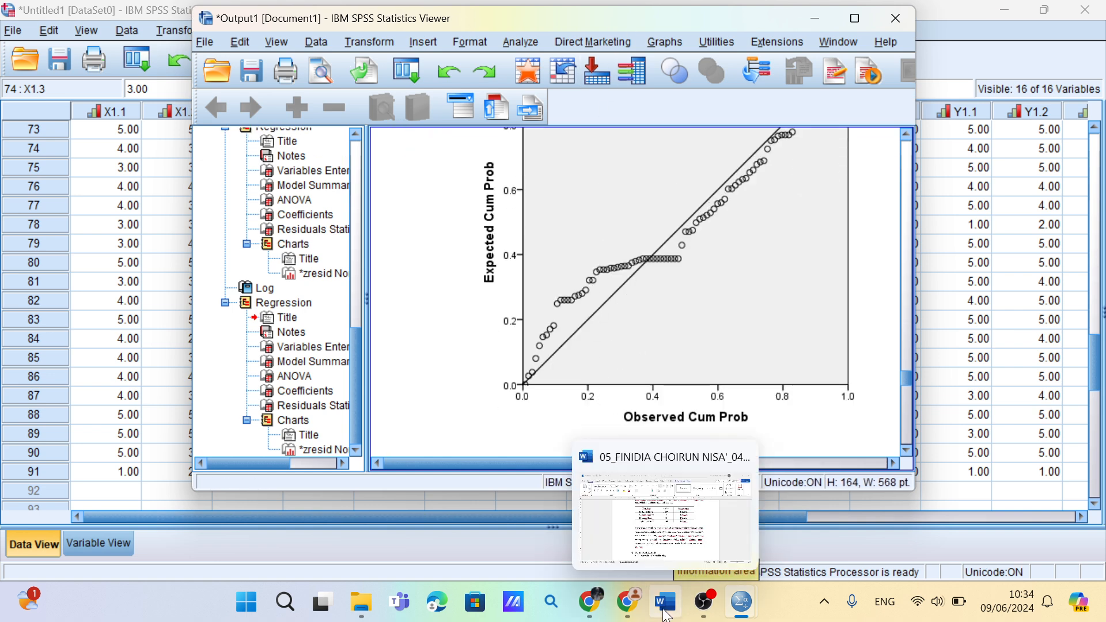
{"action": "left_click", "coordinate": [665, 567]}
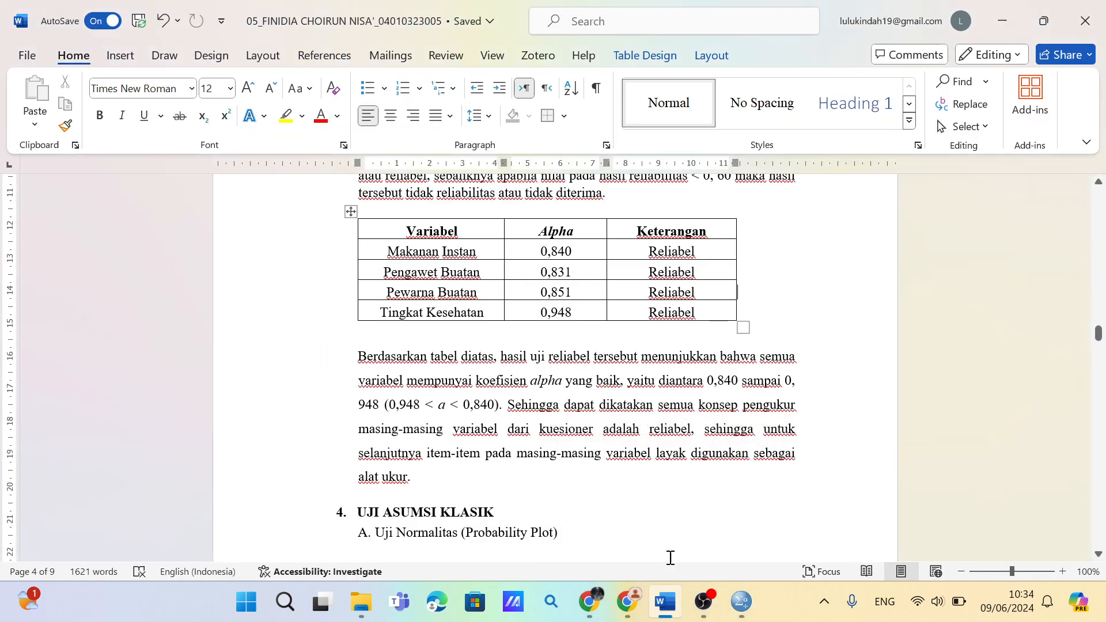
{"action": "scroll", "coordinate": [668, 553], "scroll_direction": "down", "scroll_amount": 10}
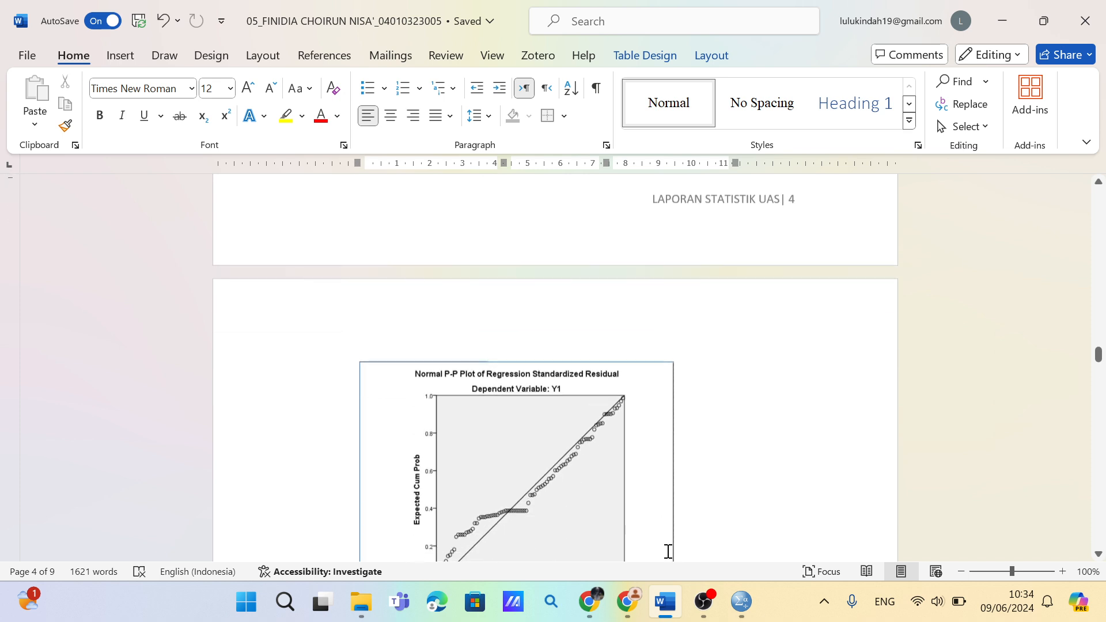
{"action": "scroll", "coordinate": [668, 552], "scroll_direction": "down", "scroll_amount": 5}
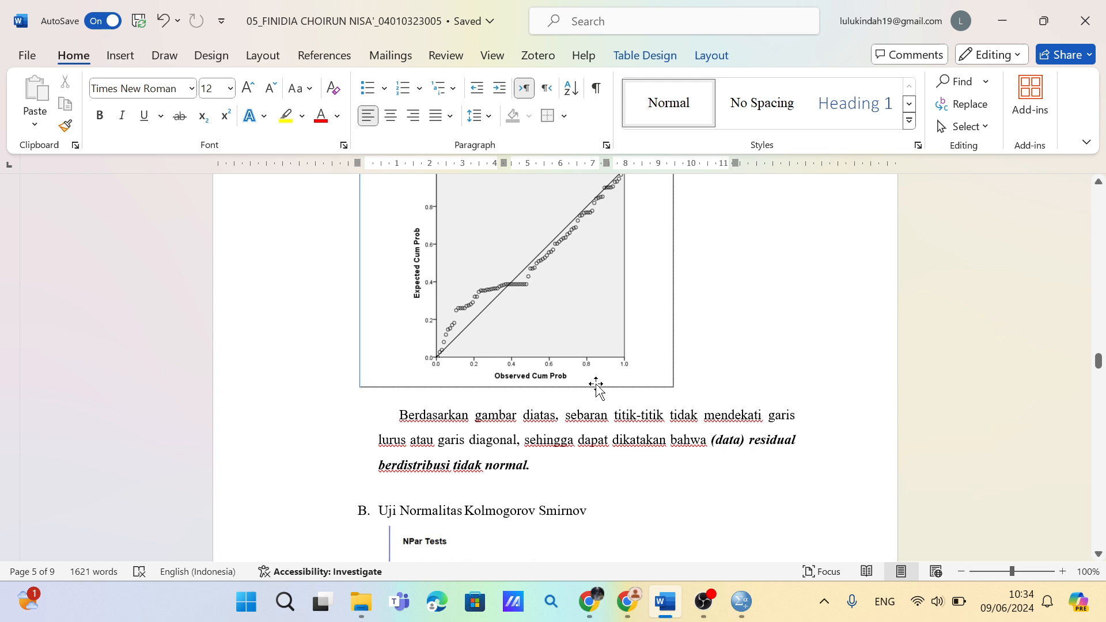
{"action": "scroll", "coordinate": [597, 386], "scroll_direction": "up", "scroll_amount": 1}
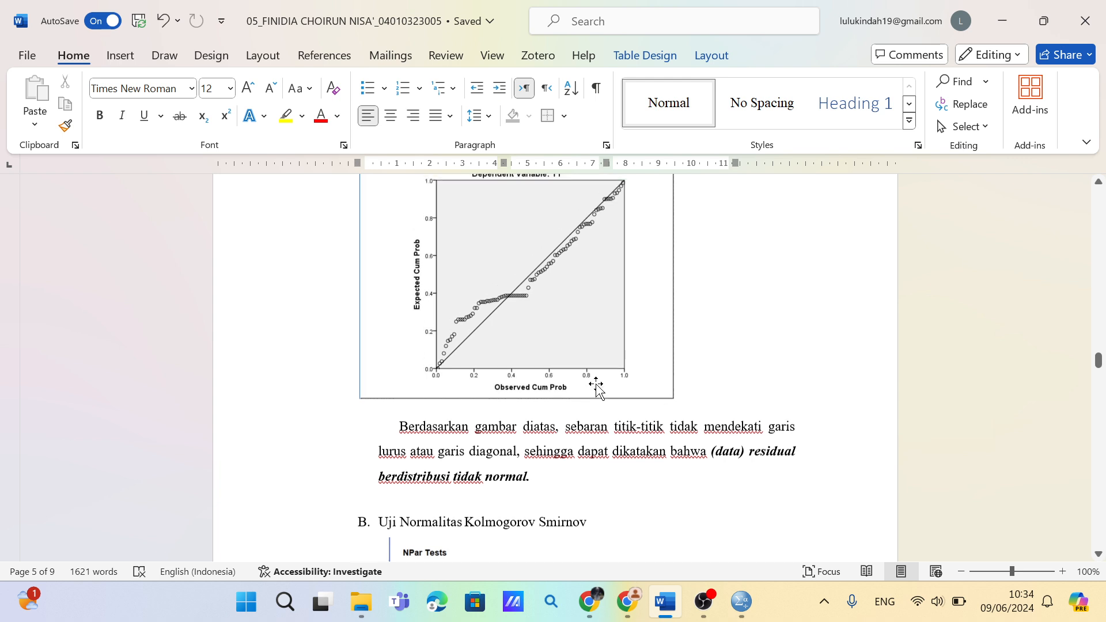
{"action": "scroll", "coordinate": [596, 386], "scroll_direction": "up", "scroll_amount": 3}
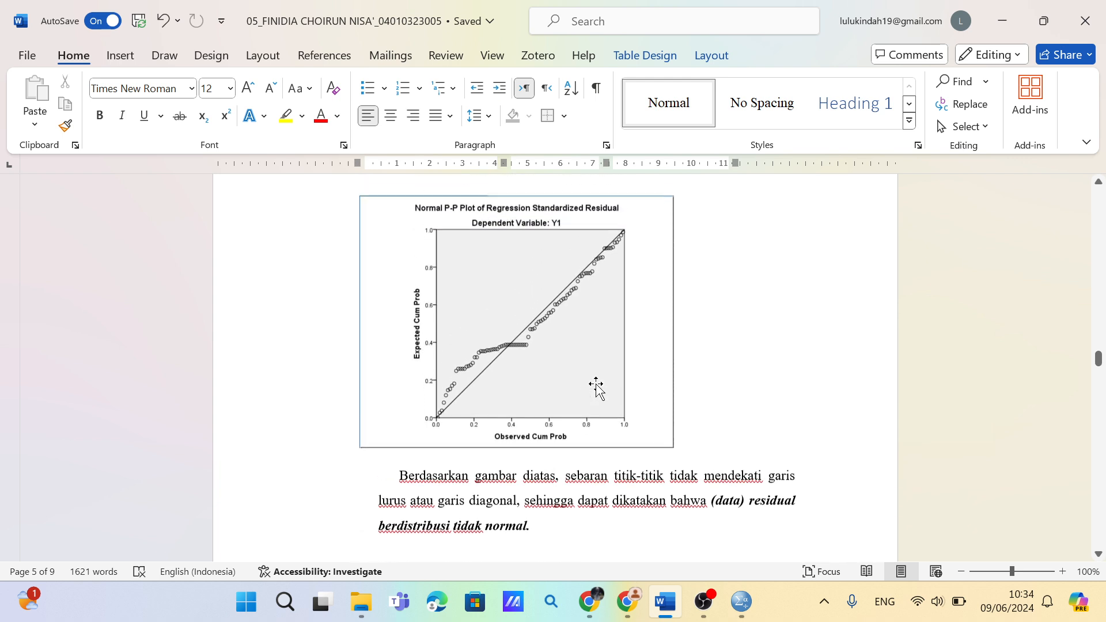
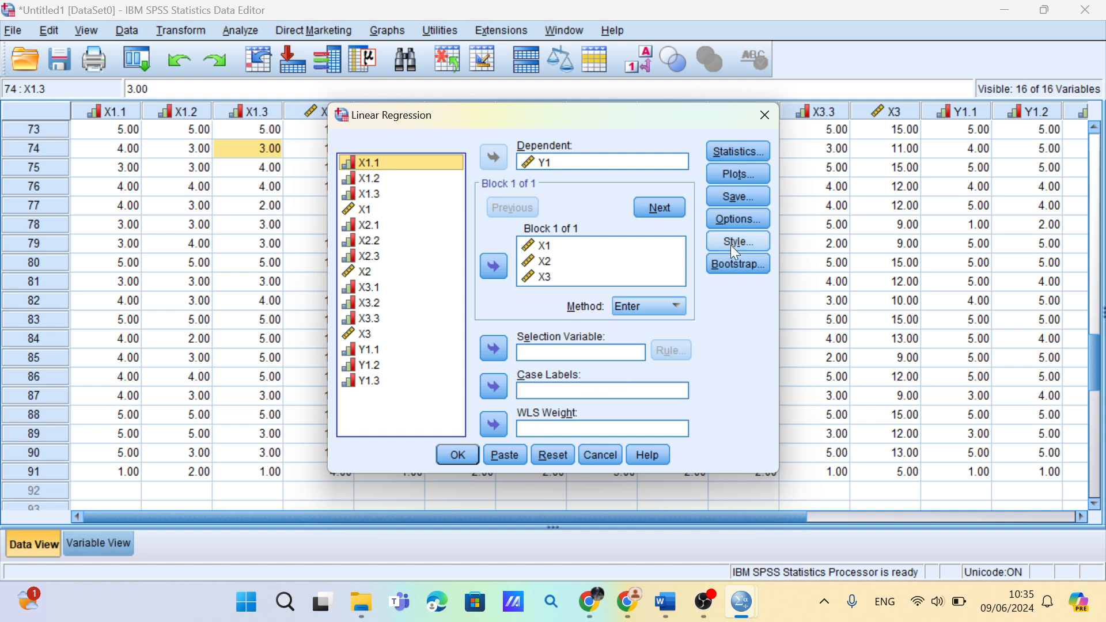
Set the linear regression to save unstandardized residuals, run it and review the Model Summary, ANOVA and Coefficients tables
{"action": "left_click", "coordinate": [735, 199]}
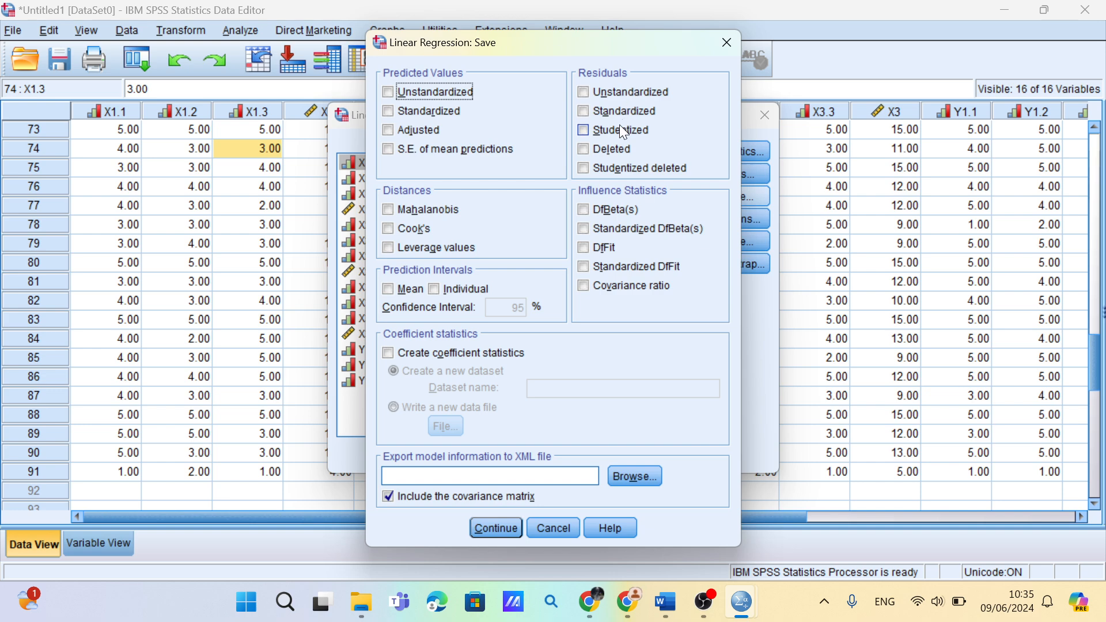
{"action": "left_click", "coordinate": [613, 94]}
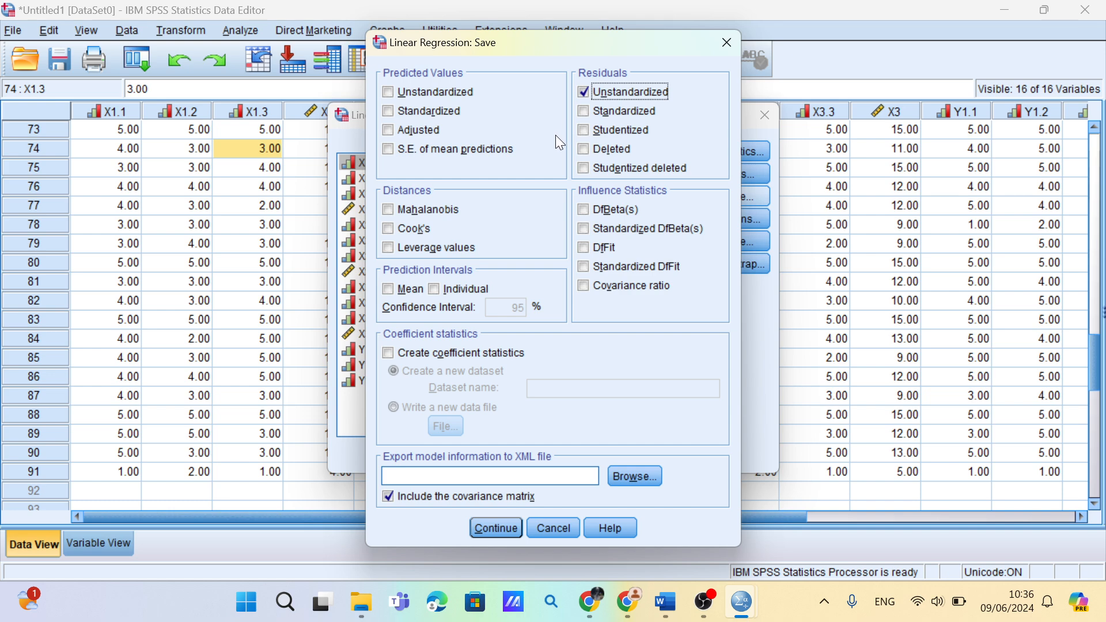
{"action": "left_click", "coordinate": [496, 529]}
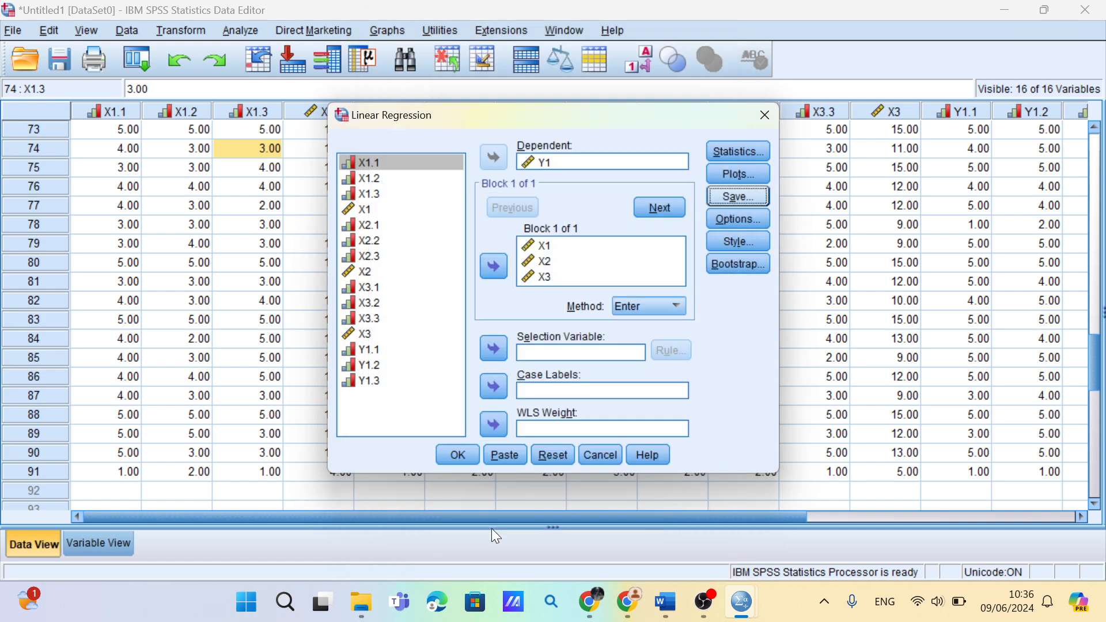
{"action": "left_click", "coordinate": [459, 455]}
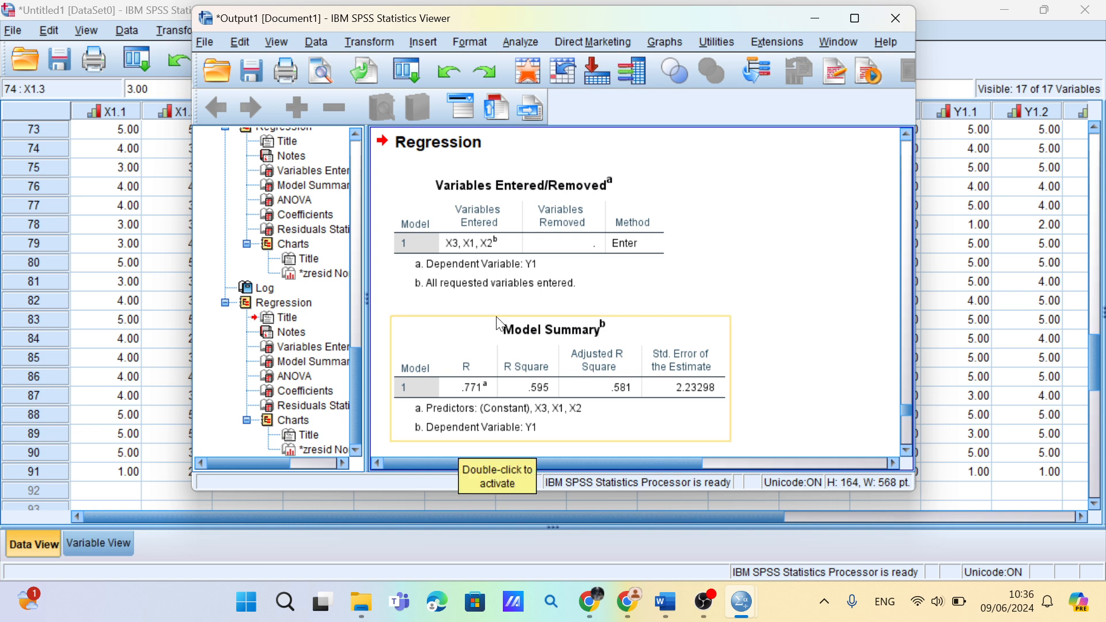
{"action": "scroll", "coordinate": [499, 325], "scroll_direction": "up", "scroll_amount": 3}
{"action": "scroll", "coordinate": [499, 325], "scroll_direction": "down", "scroll_amount": 6}
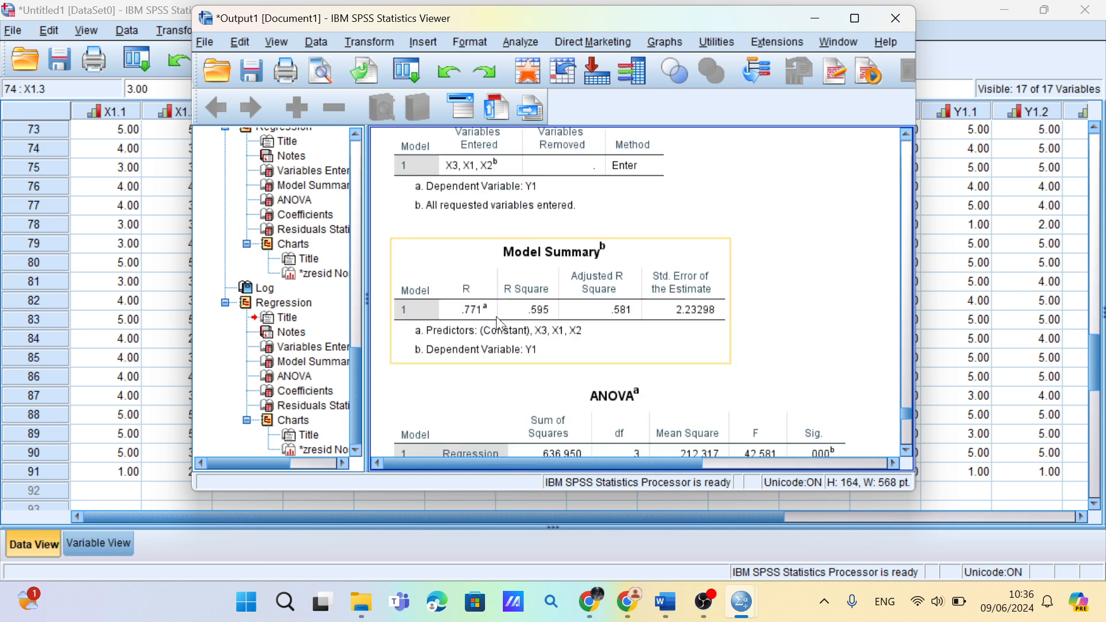
{"action": "scroll", "coordinate": [497, 317], "scroll_direction": "down", "scroll_amount": 9}
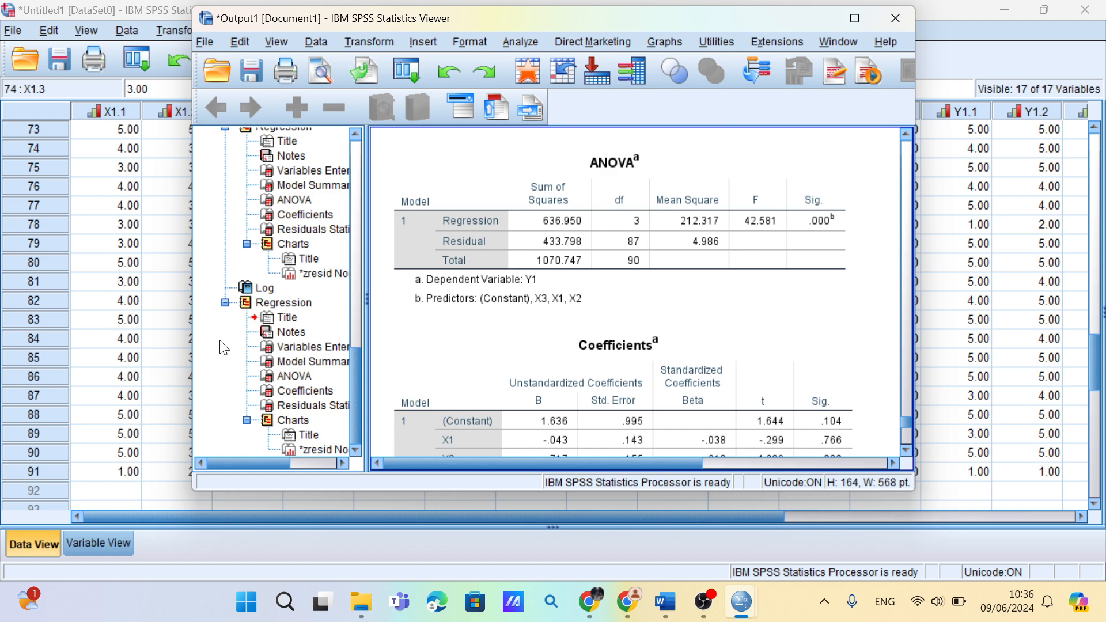
Return to the data set and open the legacy one-sample Kolmogorov-Smirnov nonparametric test
{"action": "left_click", "coordinate": [111, 226]}
{"action": "left_click", "coordinate": [249, 32]}
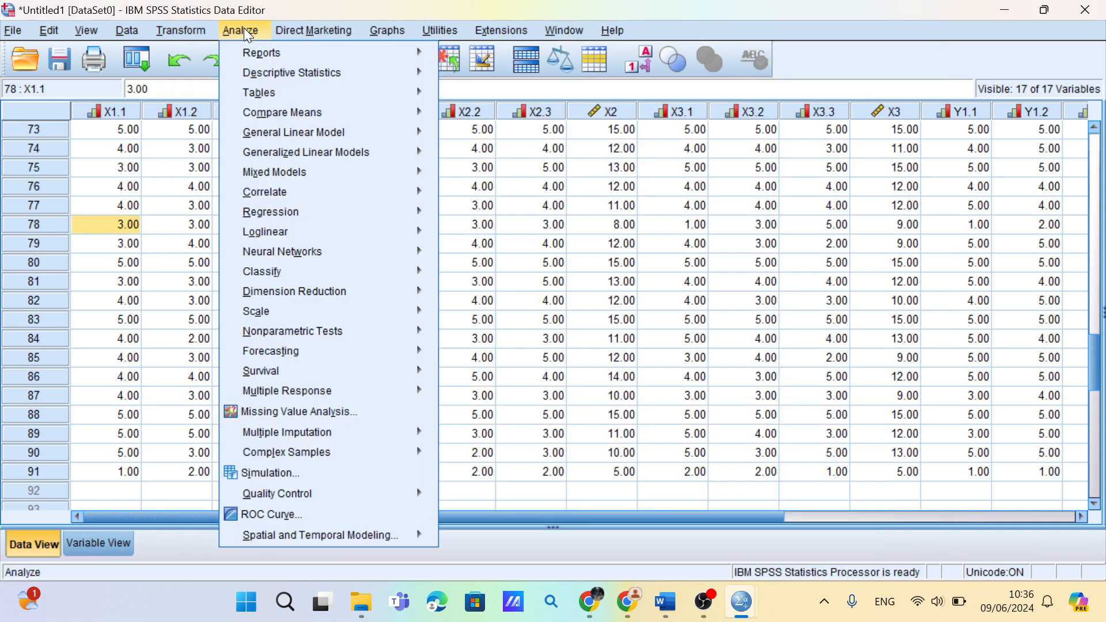
{"action": "mouse_move", "coordinate": [252, 58]}
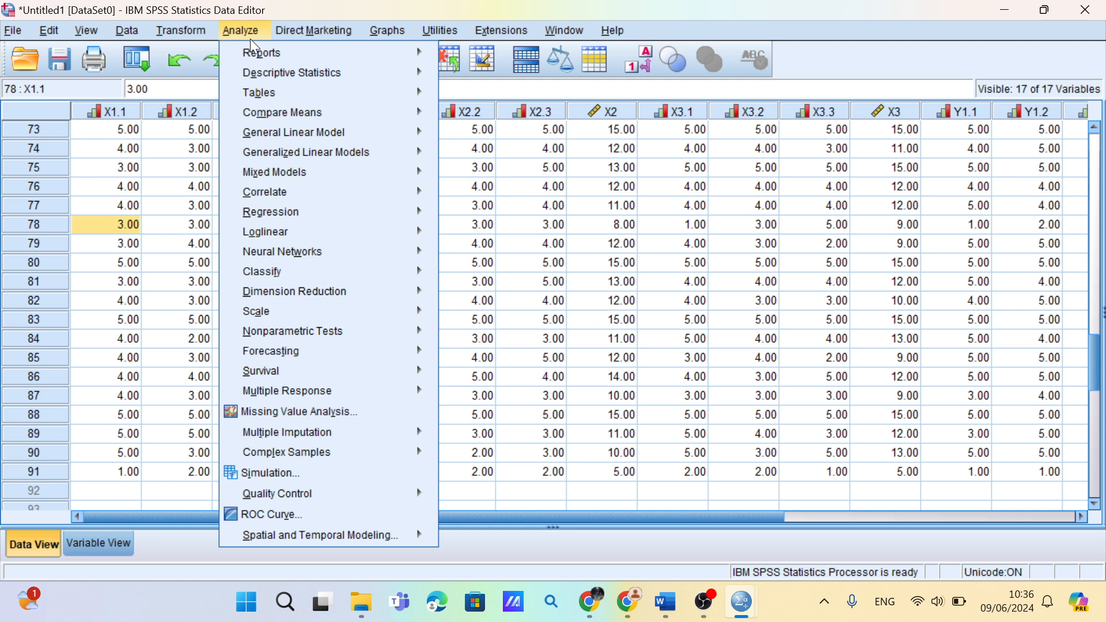
{"action": "mouse_move", "coordinate": [257, 110]}
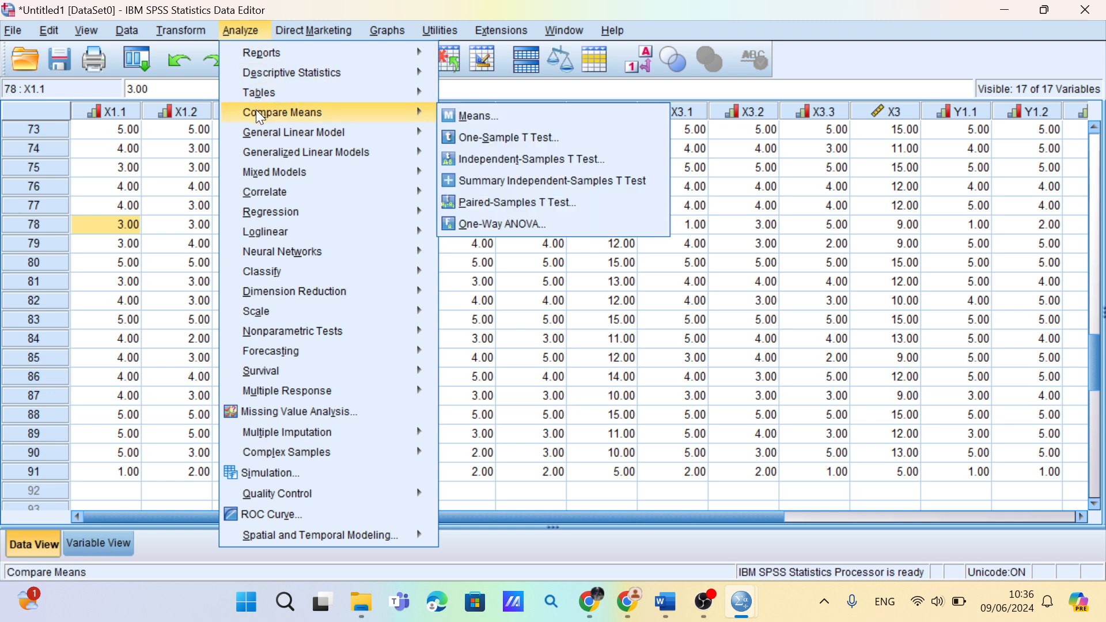
{"action": "mouse_move", "coordinate": [293, 334]}
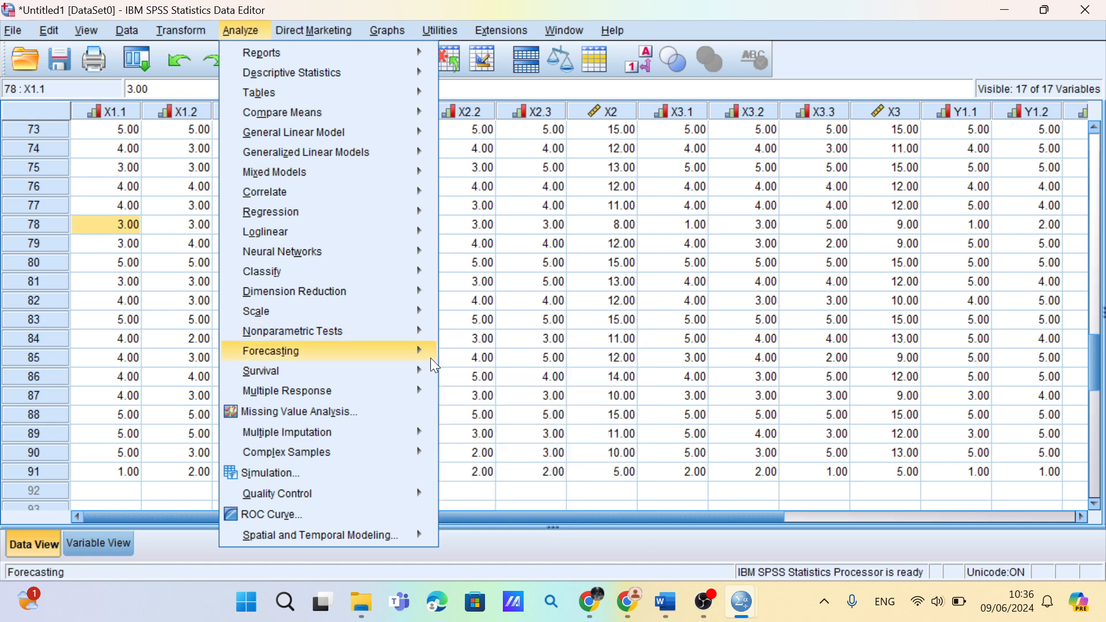
{"action": "mouse_move", "coordinate": [427, 371]}
{"action": "mouse_move", "coordinate": [420, 350]}
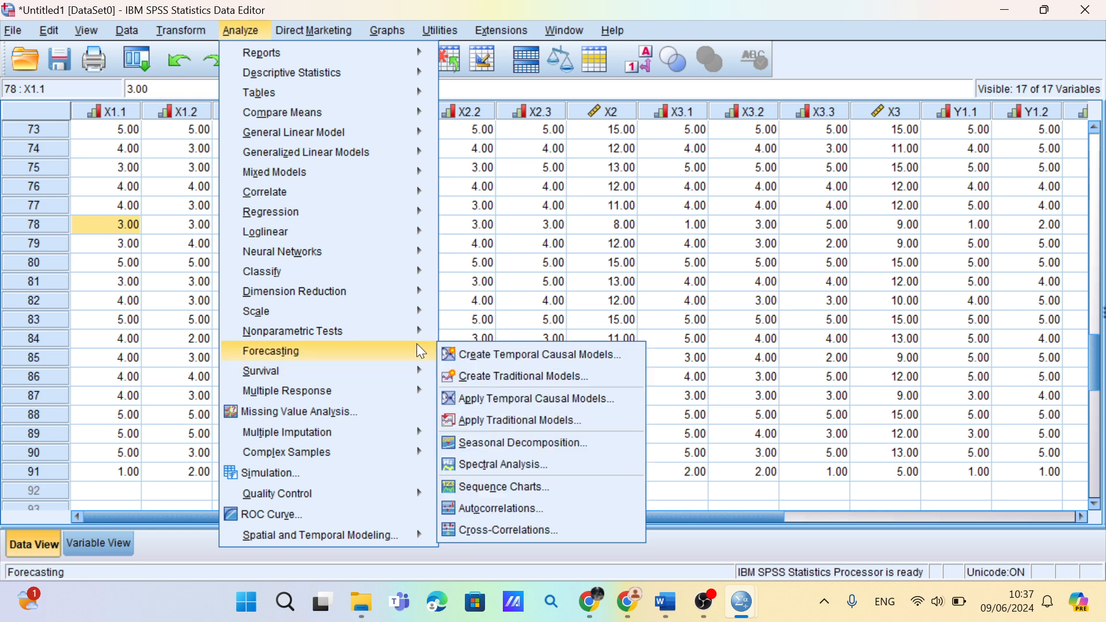
{"action": "mouse_move", "coordinate": [410, 331]}
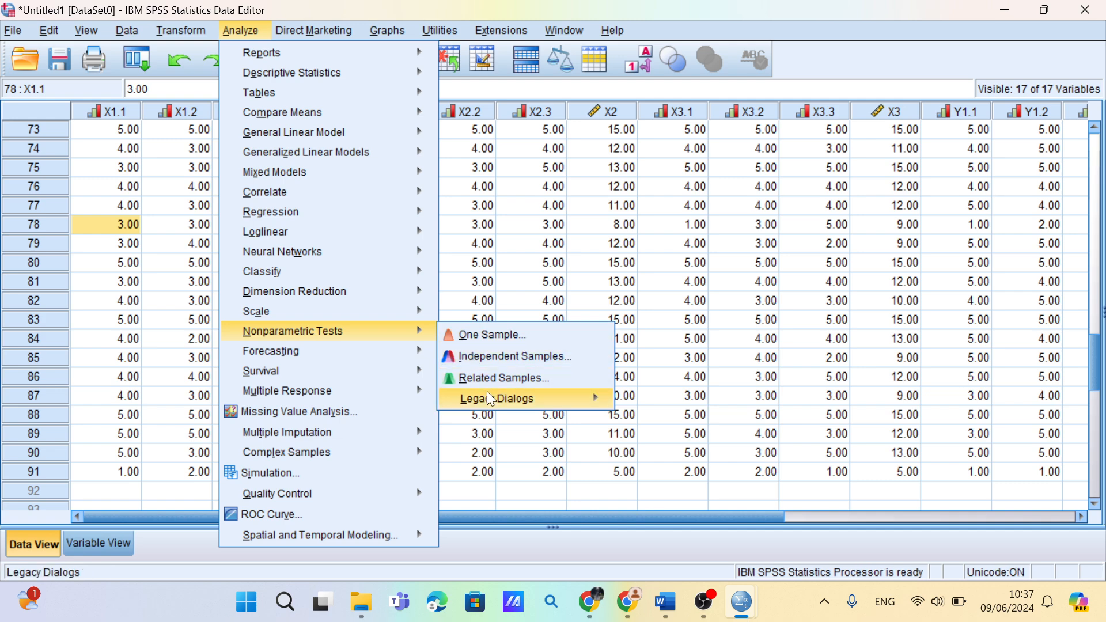
{"action": "mouse_move", "coordinate": [490, 399]}
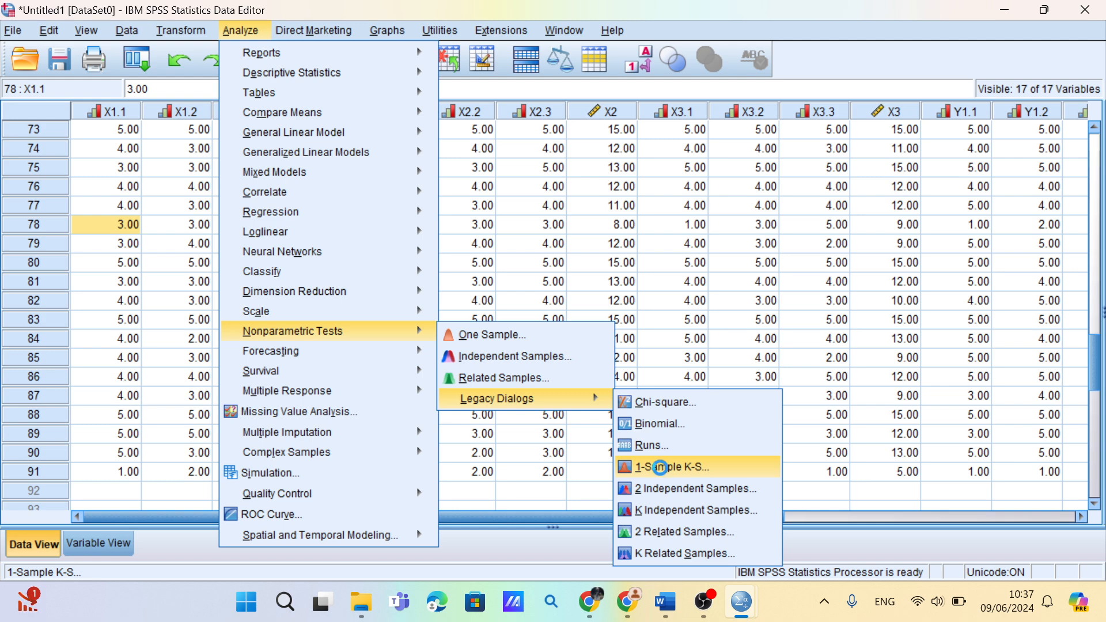
{"action": "left_click", "coordinate": [664, 472]}
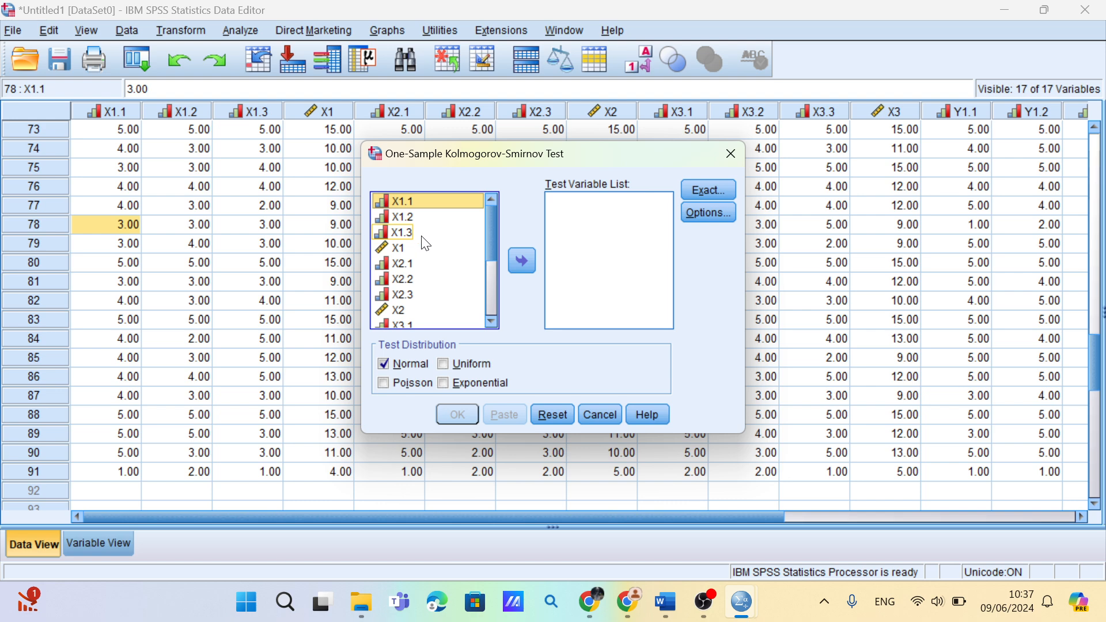
Run the Kolmogorov-Smirnov test on Unstandardized Residual against the Normal distribution and review the resulting table
{"action": "scroll", "coordinate": [426, 273], "scroll_direction": "down", "scroll_amount": 3}
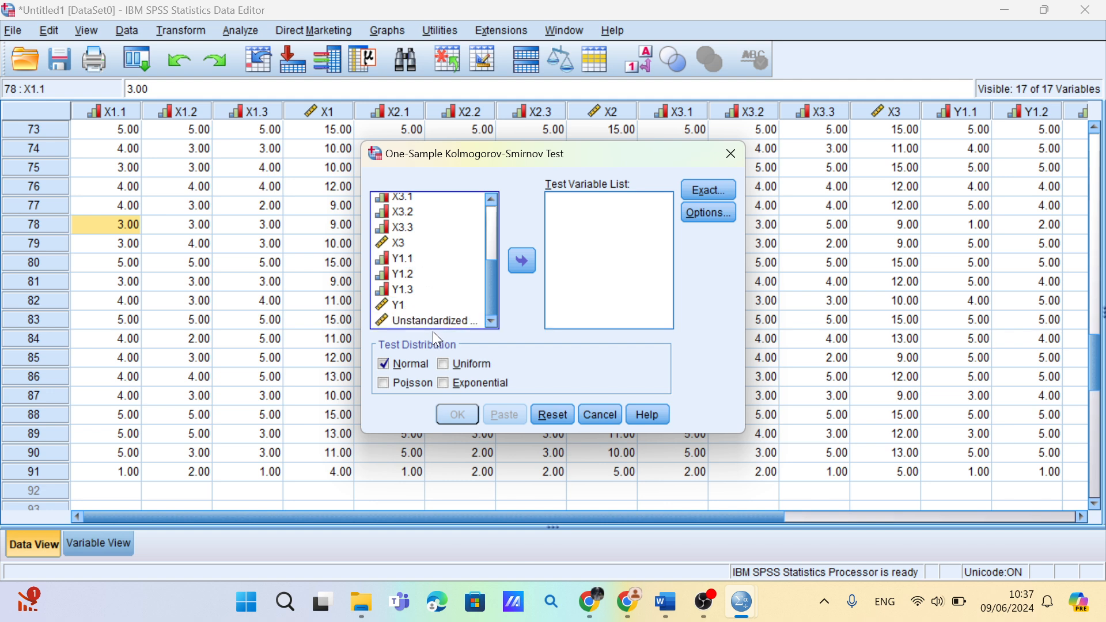
{"action": "left_click", "coordinate": [434, 317]}
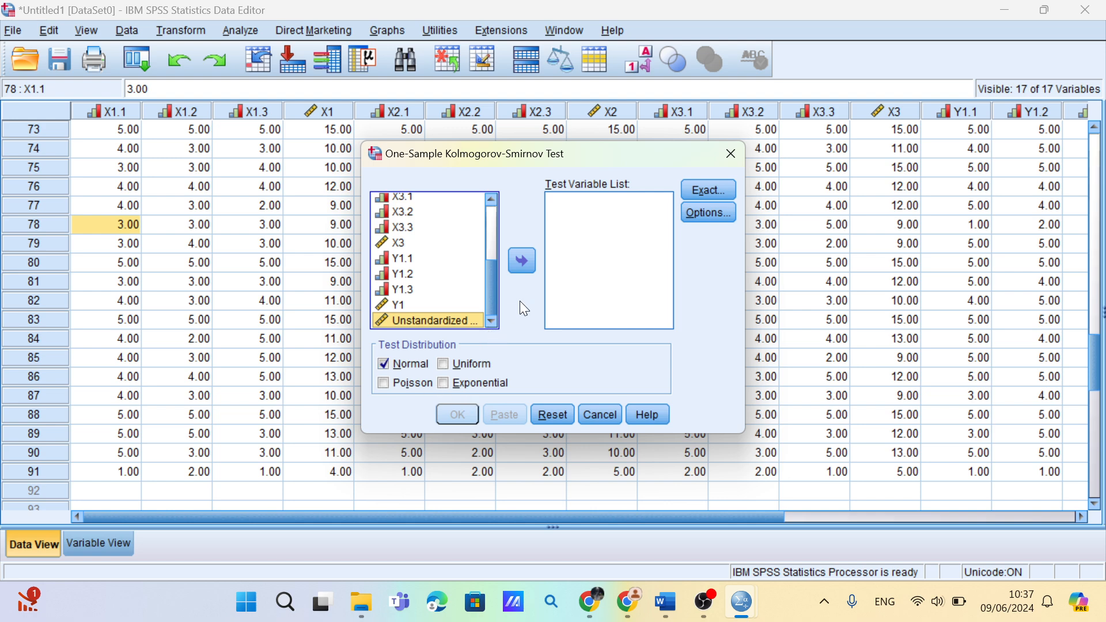
{"action": "left_click", "coordinate": [520, 262]}
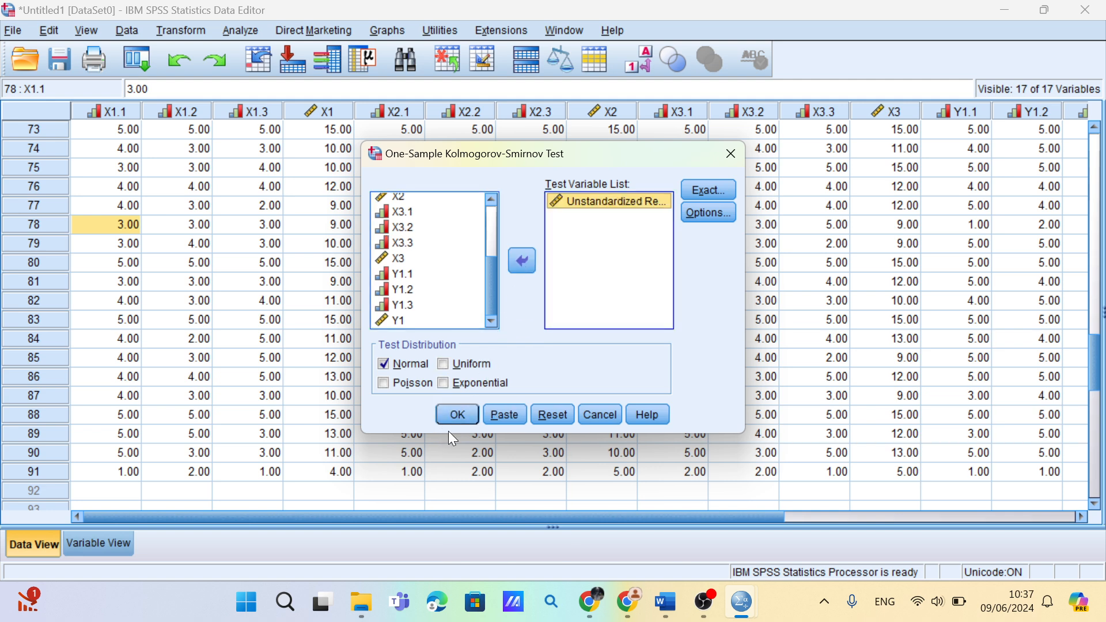
{"action": "left_click", "coordinate": [459, 421]}
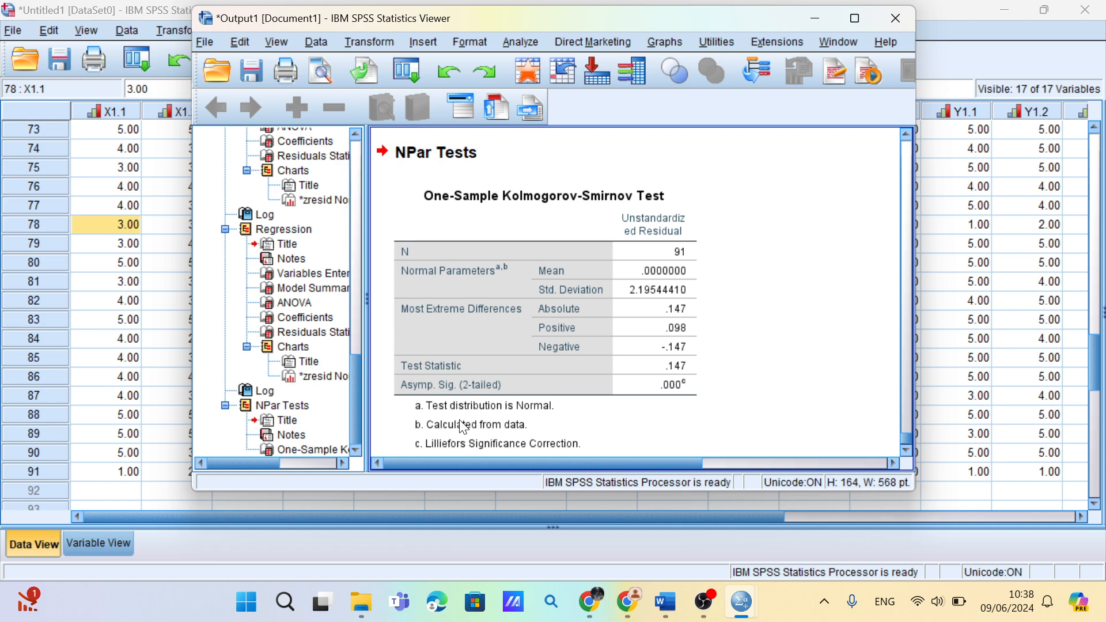
{"action": "left_click", "coordinate": [498, 344]}
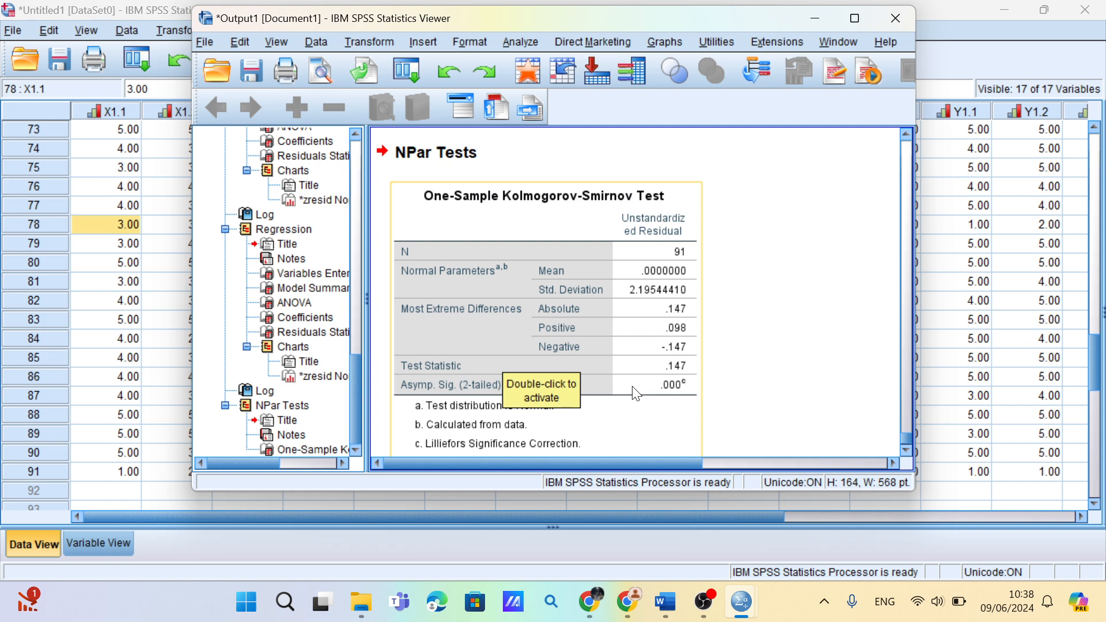
{"action": "scroll", "coordinate": [636, 395], "scroll_direction": "down", "scroll_amount": 1}
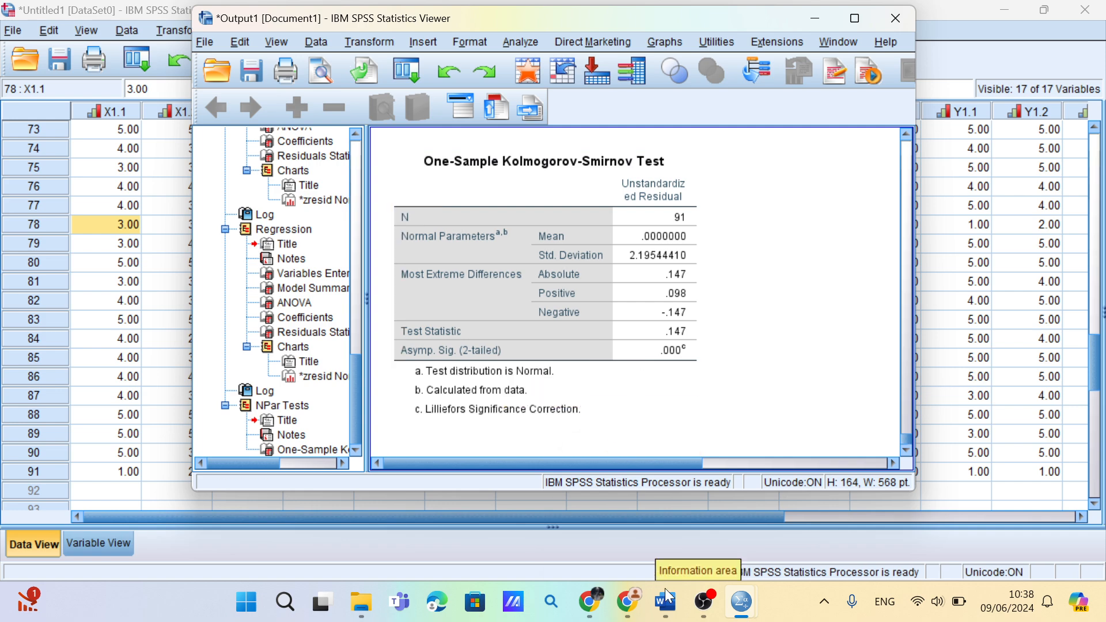
Switch to the Word report and read the Uji Normalitas Kolmogorov Smirnov table and its interpretation
{"action": "mouse_move", "coordinate": [666, 602]}
{"action": "left_click", "coordinate": [677, 532]}
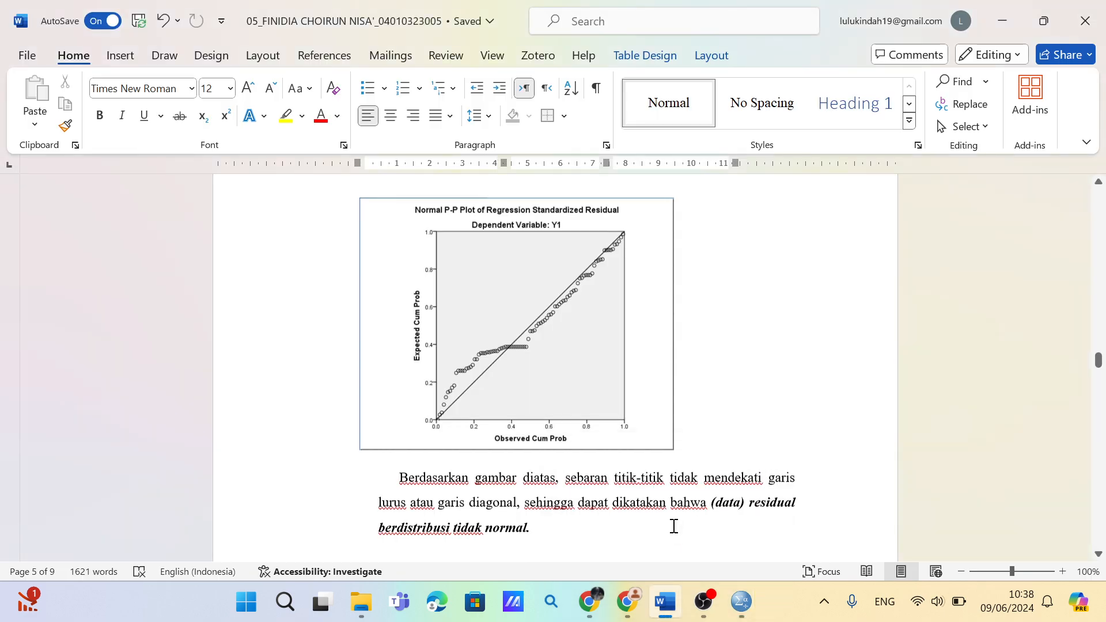
{"action": "scroll", "coordinate": [678, 532], "scroll_direction": "down", "scroll_amount": 4}
{"action": "scroll", "coordinate": [474, 499], "scroll_direction": "down", "scroll_amount": 3}
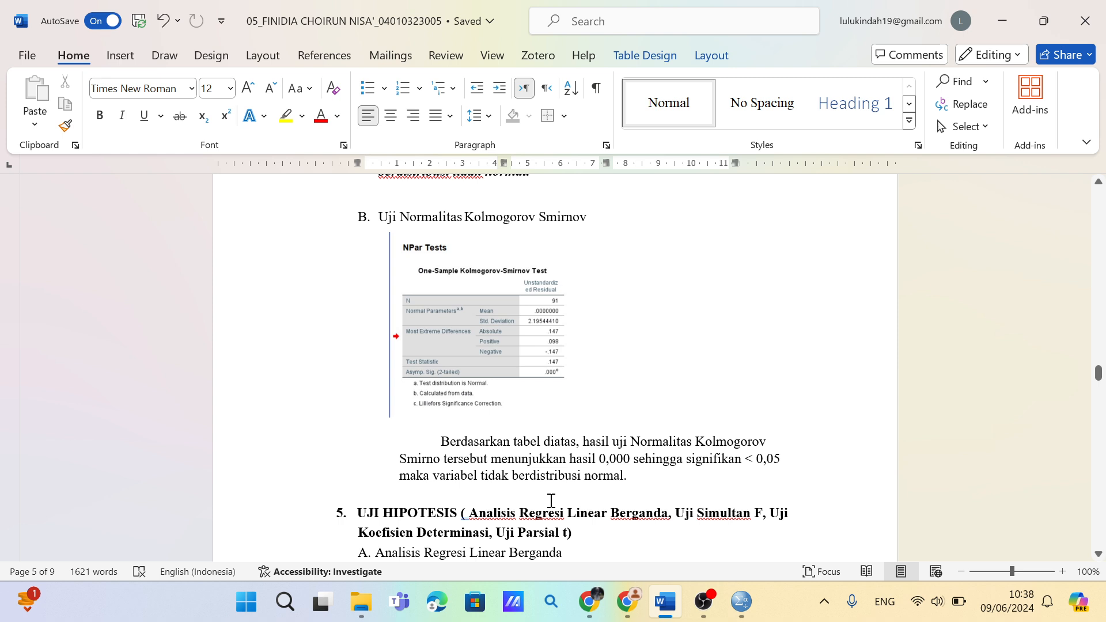
{"action": "scroll", "coordinate": [552, 501], "scroll_direction": "down", "scroll_amount": 2}
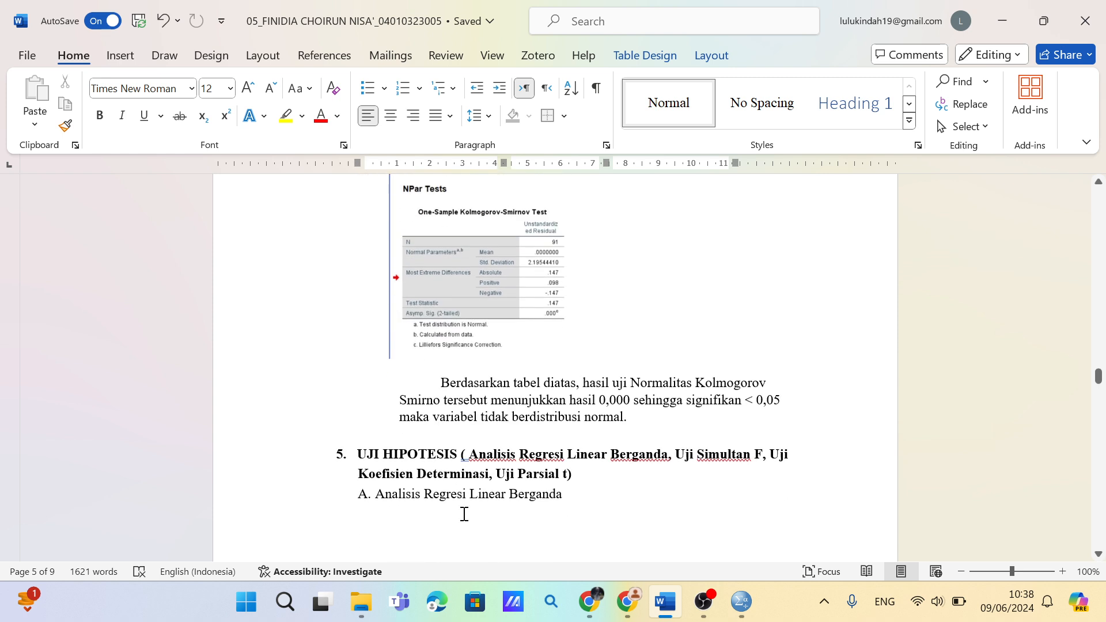
{"action": "scroll", "coordinate": [464, 514], "scroll_direction": "down", "scroll_amount": 1}
{"action": "scroll", "coordinate": [464, 514], "scroll_direction": "down", "scroll_amount": 1}
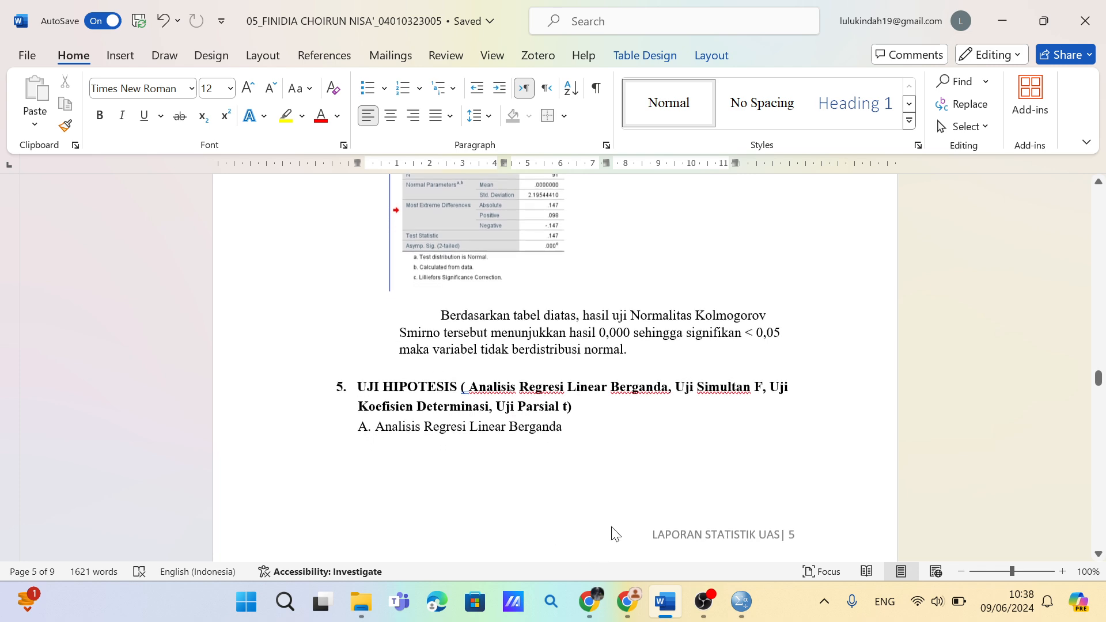
Switch to the exam question PDF in Chrome and check which analyses Uji Hipotesis requires
{"action": "mouse_move", "coordinate": [712, 619]}
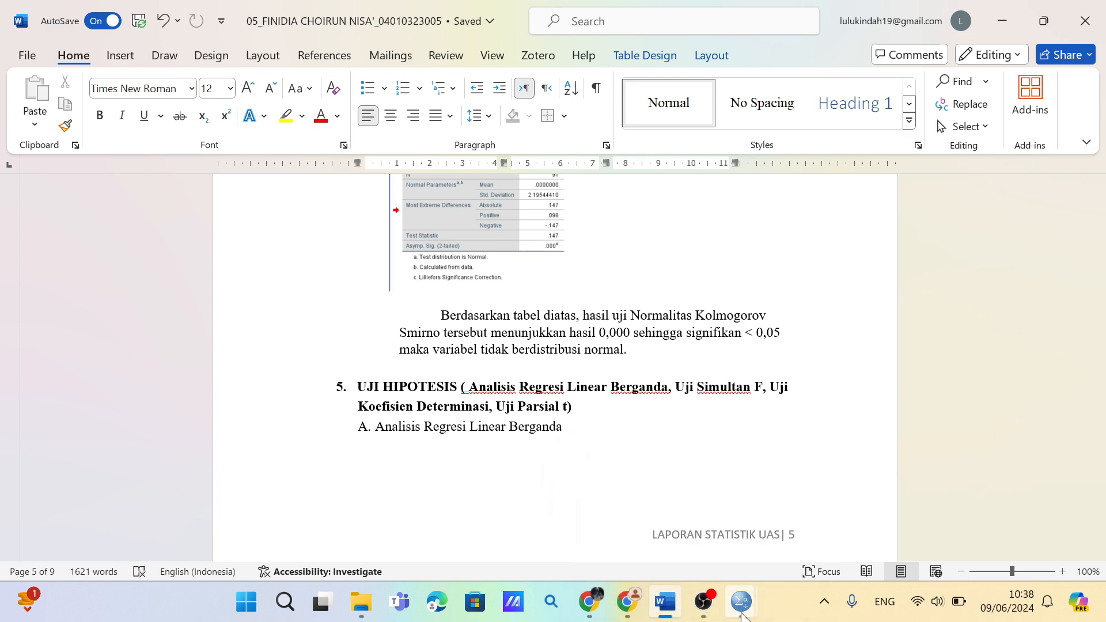
{"action": "mouse_move", "coordinate": [627, 605]}
{"action": "left_click", "coordinate": [623, 539]}
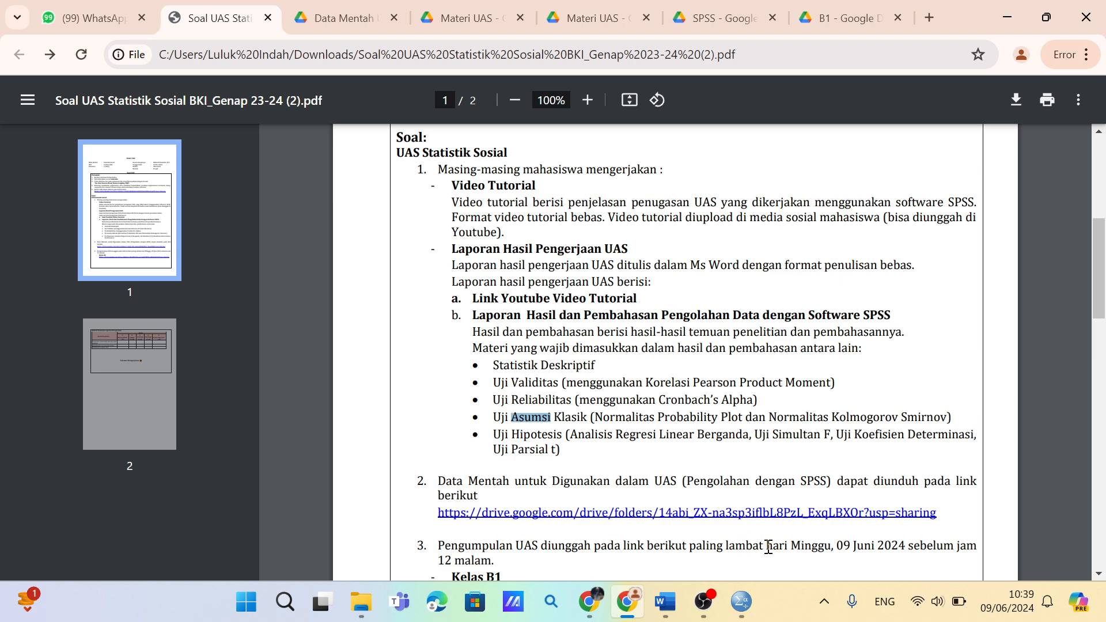
Switch back to the SPSS data set and rerun the linear regression of Y1 on X1, X2 and X3
{"action": "mouse_move", "coordinate": [742, 602]}
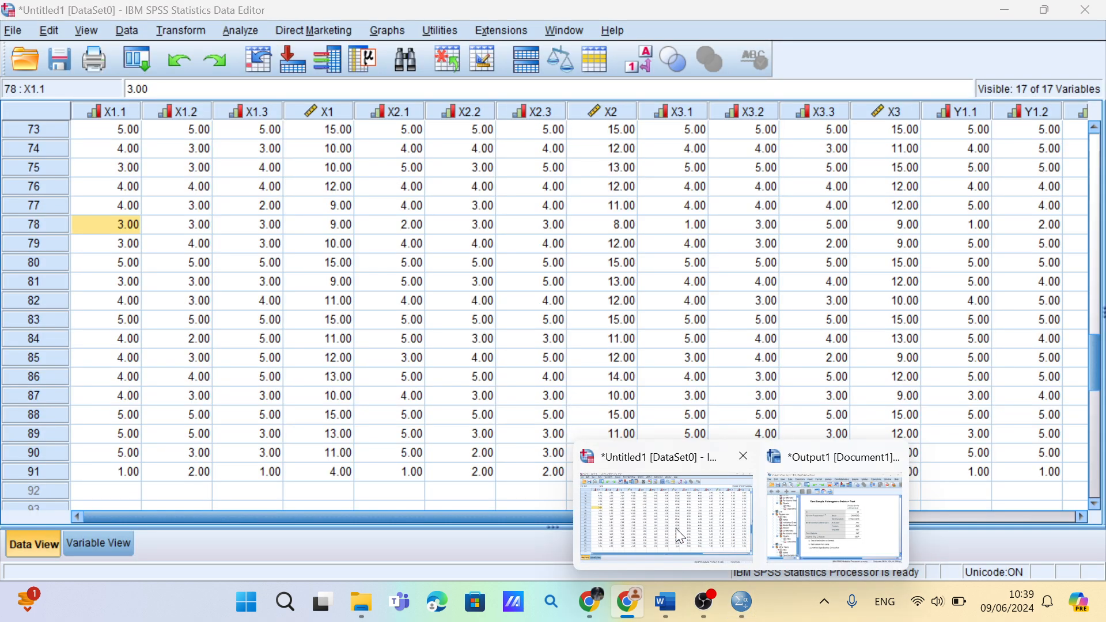
{"action": "left_click", "coordinate": [676, 528]}
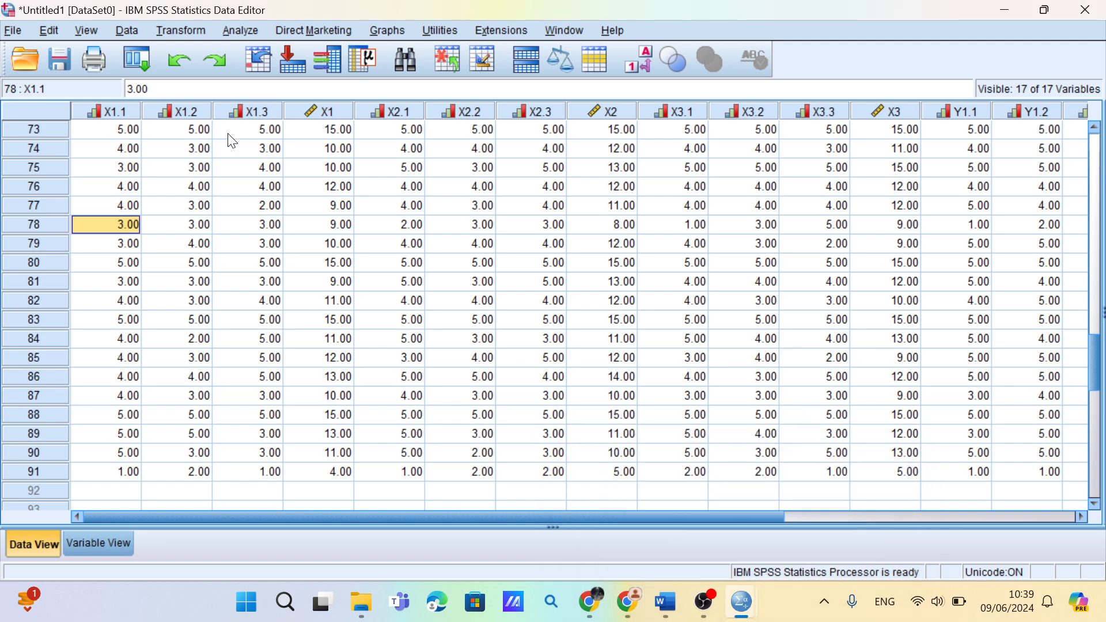
{"action": "left_click", "coordinate": [234, 33]}
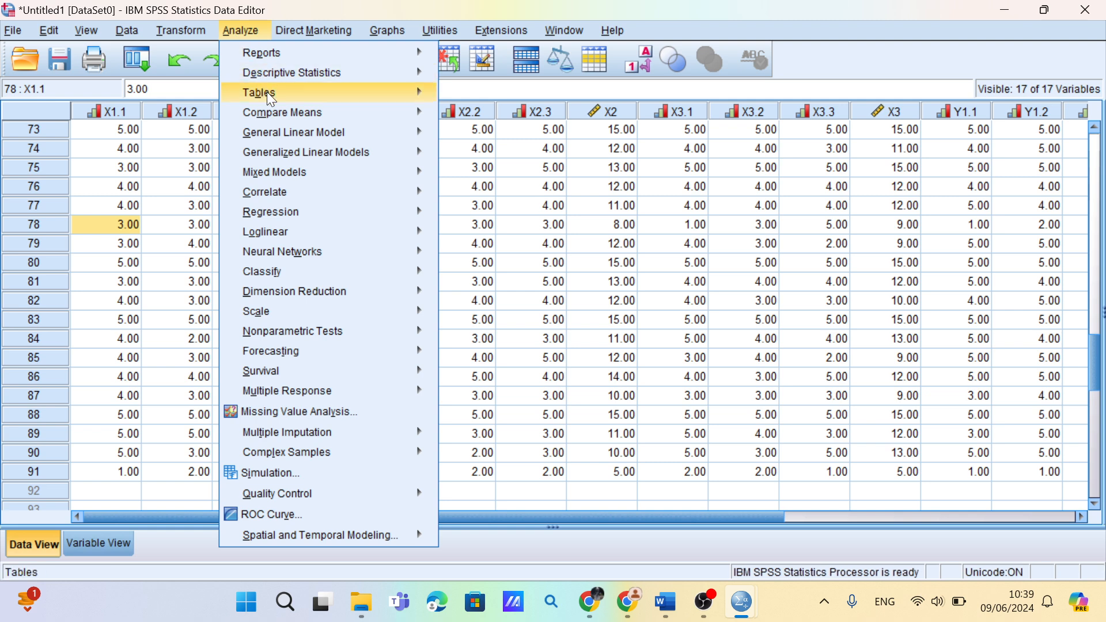
{"action": "mouse_move", "coordinate": [287, 135]}
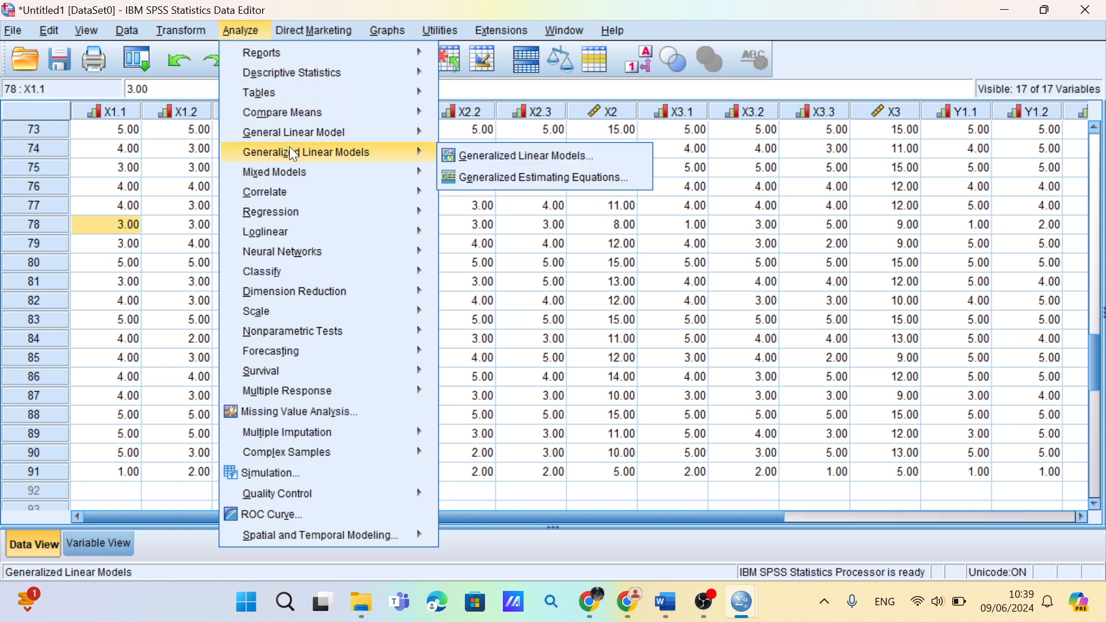
{"action": "mouse_move", "coordinate": [304, 215]}
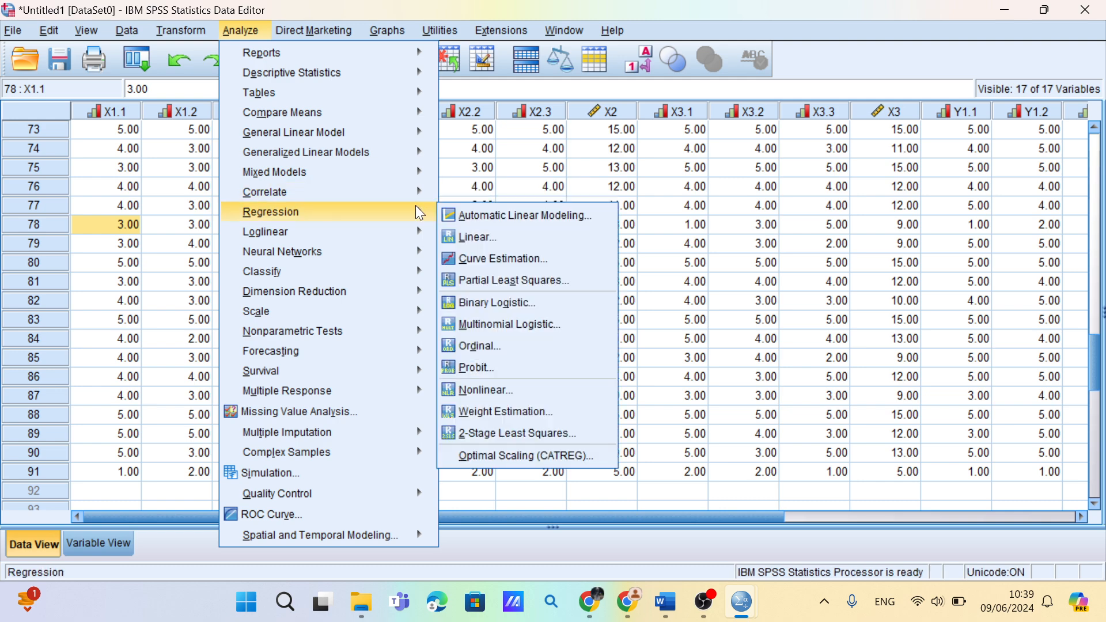
{"action": "left_click", "coordinate": [469, 235]}
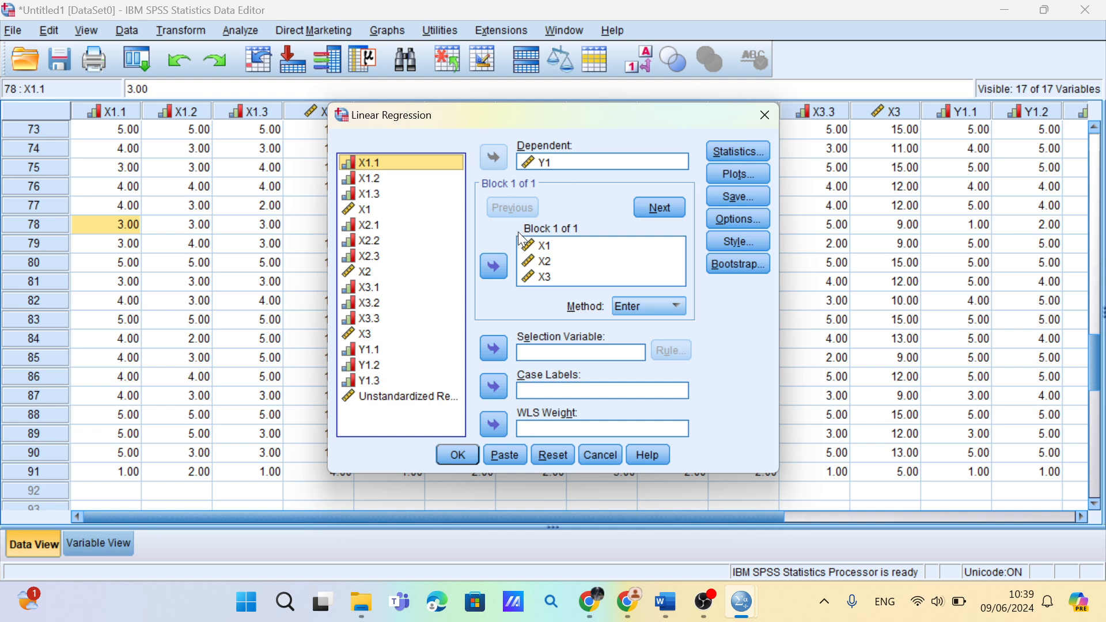
{"action": "left_click", "coordinate": [455, 456]}
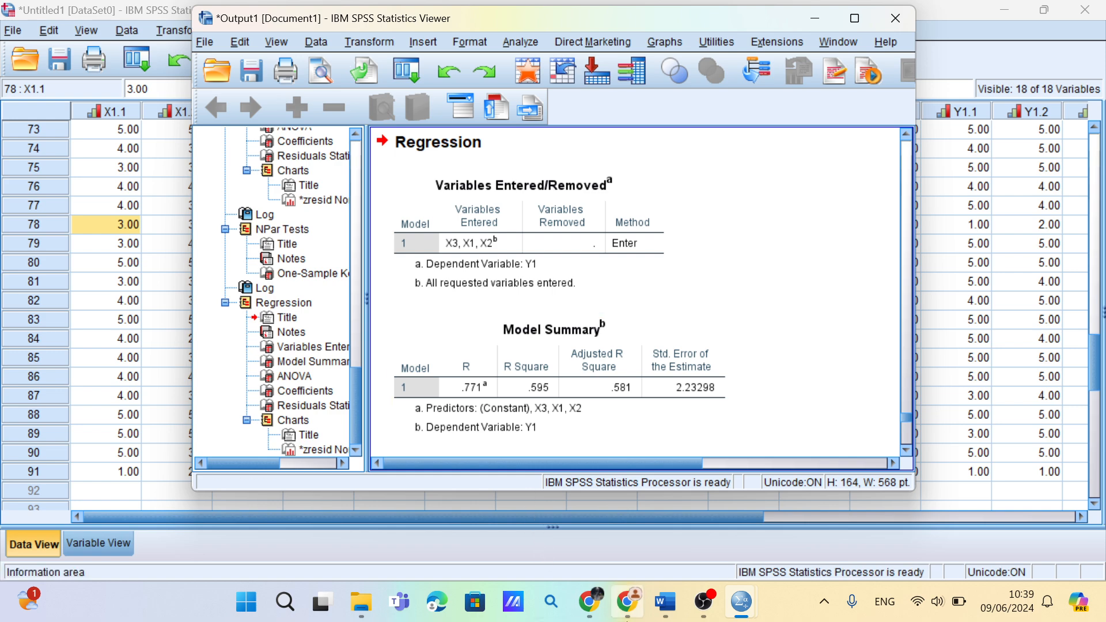
Examine the Model Summary and ANOVA tables of the new regression output and select its Coefficients table
{"action": "mouse_move", "coordinate": [608, 606]}
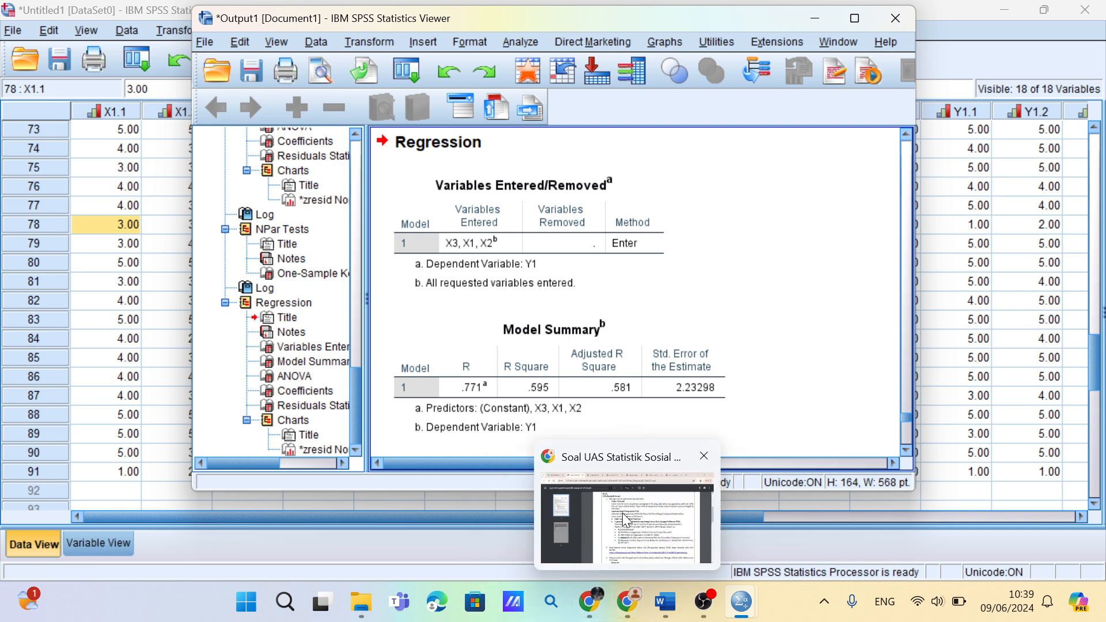
{"action": "mouse_move", "coordinate": [624, 516]}
{"action": "left_click", "coordinate": [451, 394]}
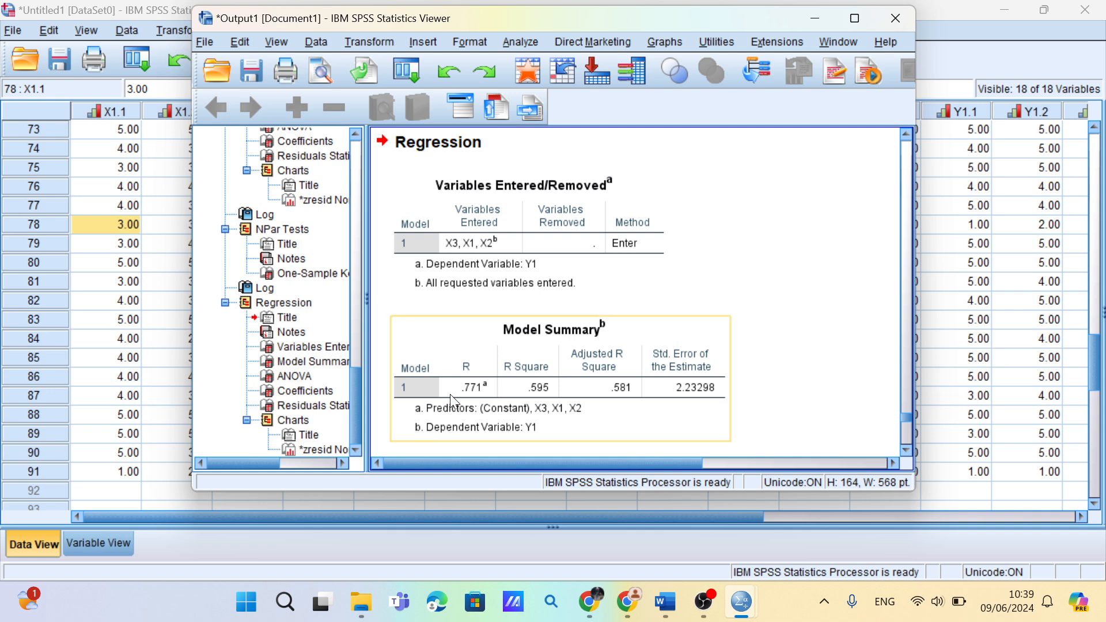
{"action": "key", "text": "Down"}
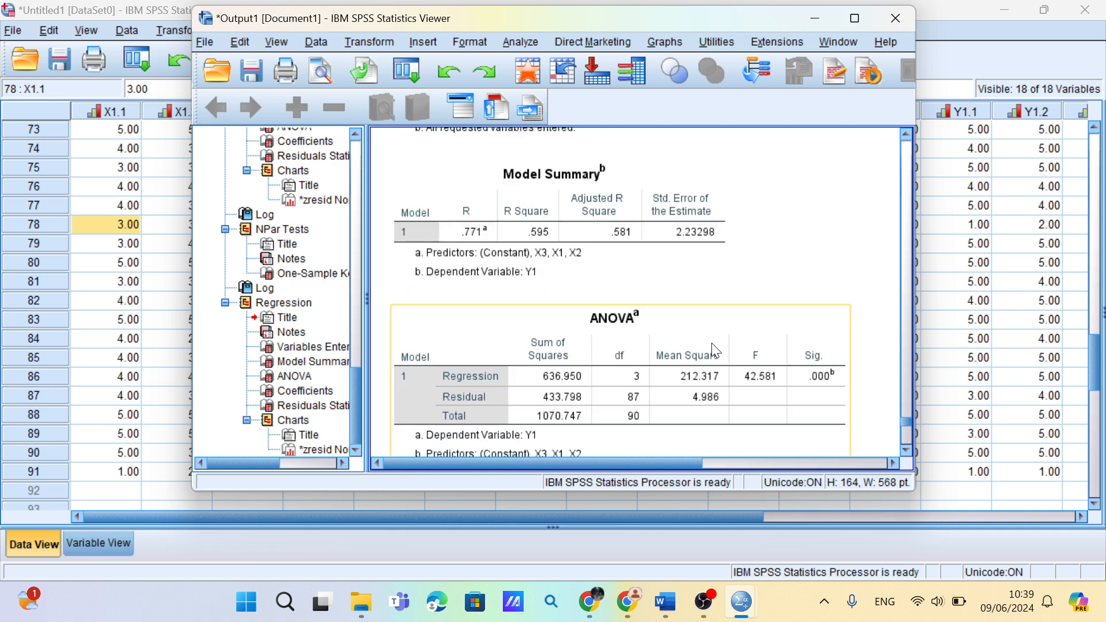
{"action": "key", "text": "Down"}
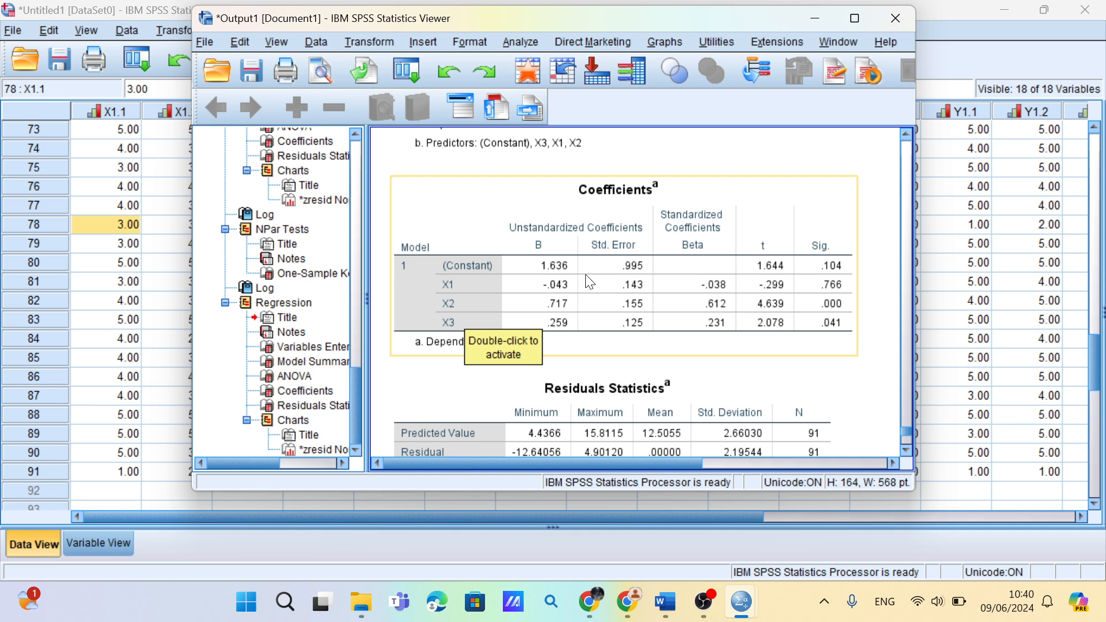
{"action": "left_click", "coordinate": [500, 208]}
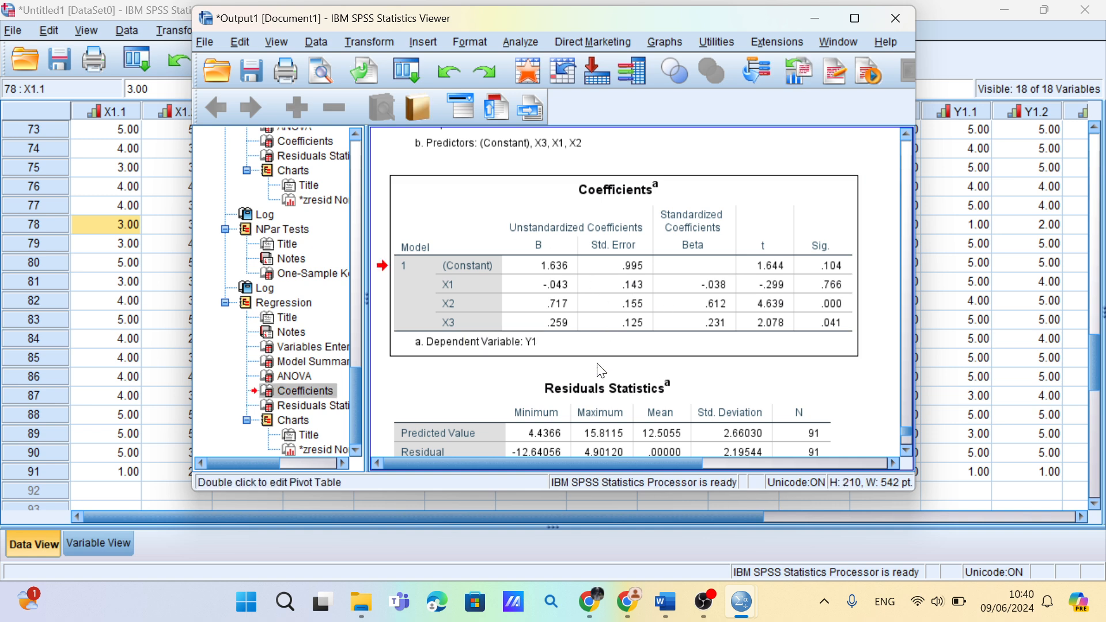
Switch to the Word report and read the Coefficients table and regression equation under Analisis Regresi Linear Berganda
{"action": "mouse_move", "coordinate": [666, 602]}
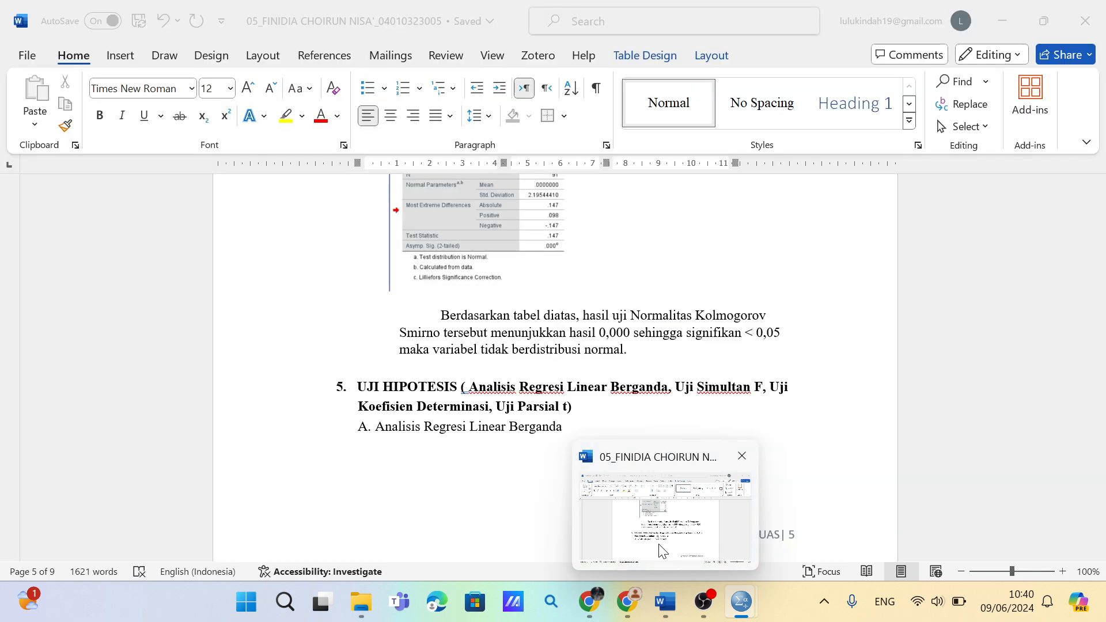
{"action": "left_click", "coordinate": [661, 550]}
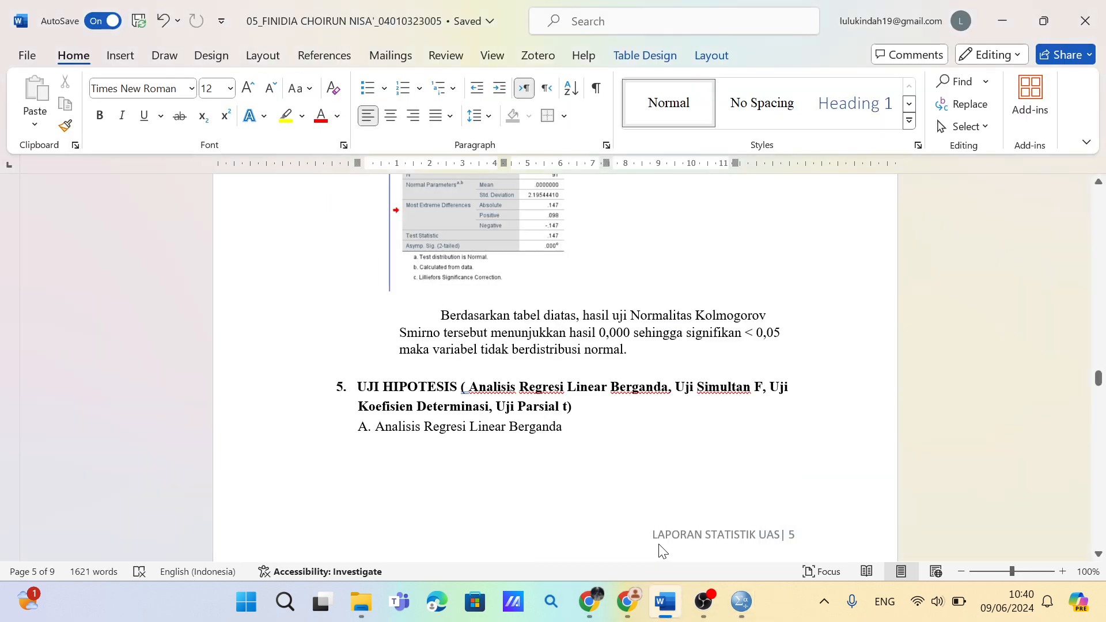
{"action": "scroll", "coordinate": [579, 461], "scroll_direction": "down", "scroll_amount": 3}
{"action": "scroll", "coordinate": [580, 461], "scroll_direction": "down", "scroll_amount": 10}
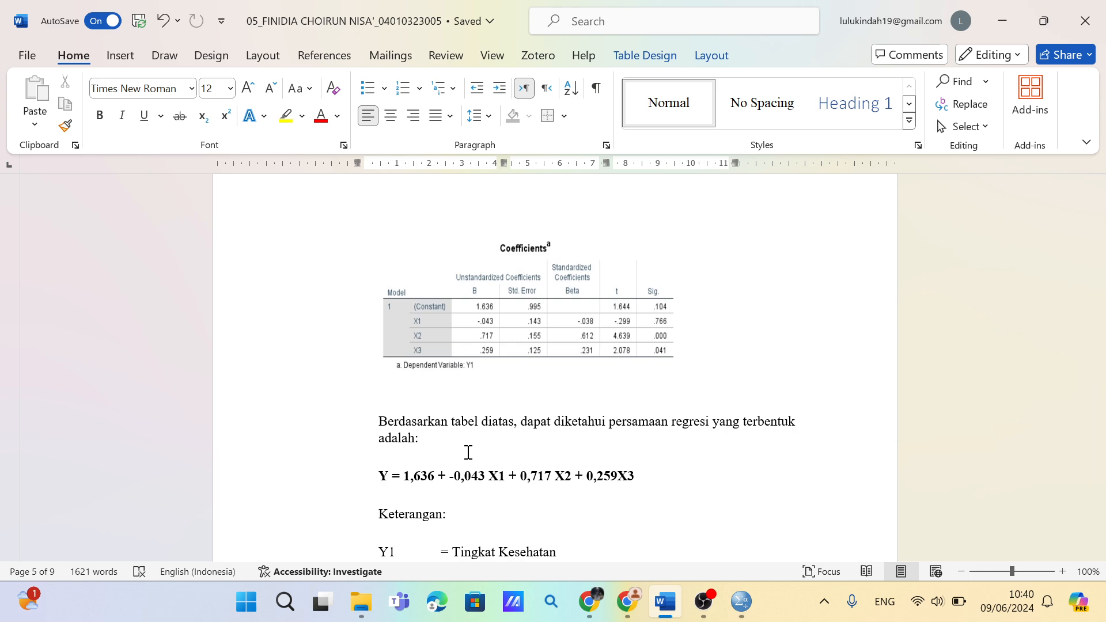
Correct the Pengawet Buatan label in the Keterangan list to X2 and realign its equals sign with the other entries
{"action": "scroll", "coordinate": [467, 452], "scroll_direction": "down", "scroll_amount": 2}
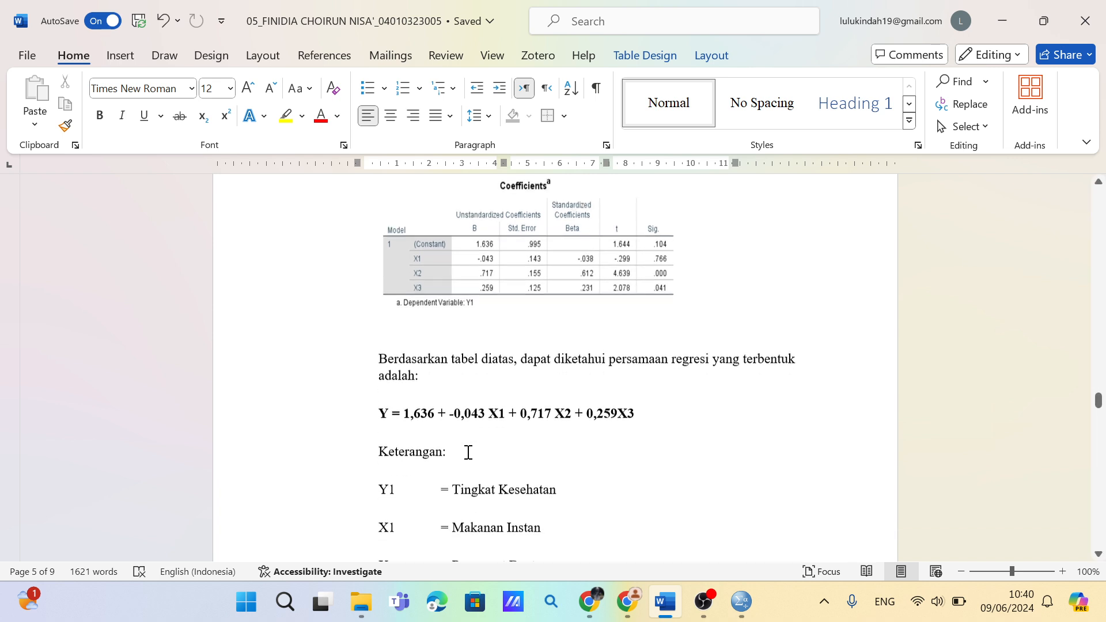
{"action": "scroll", "coordinate": [468, 453], "scroll_direction": "down", "scroll_amount": 1}
{"action": "scroll", "coordinate": [391, 391], "scroll_direction": "up", "scroll_amount": 1}
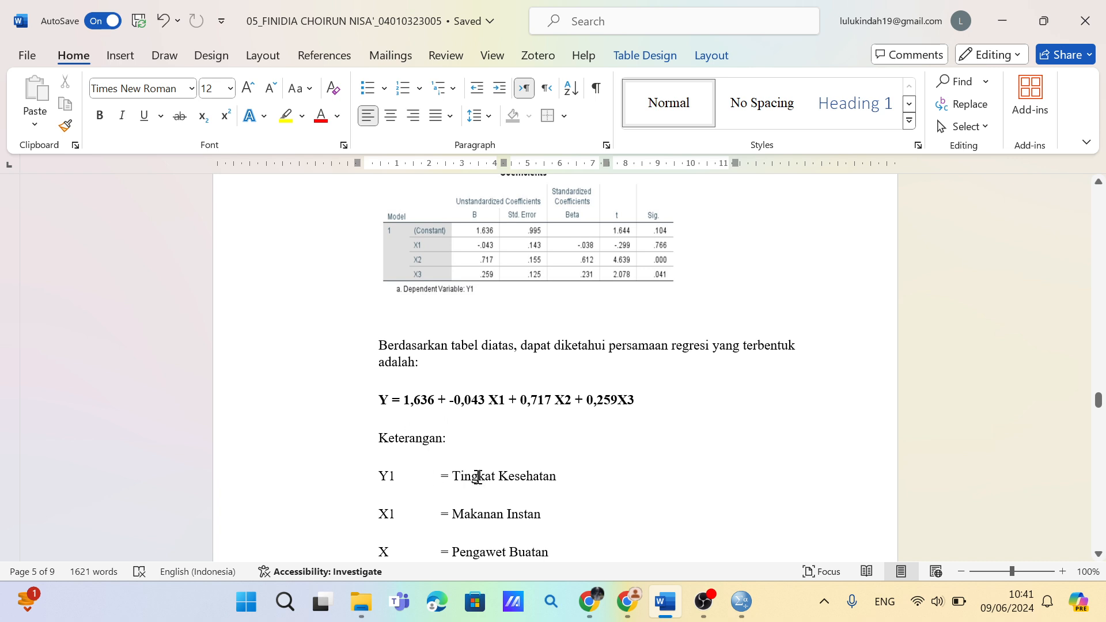
{"action": "scroll", "coordinate": [478, 477], "scroll_direction": "down", "scroll_amount": 3}
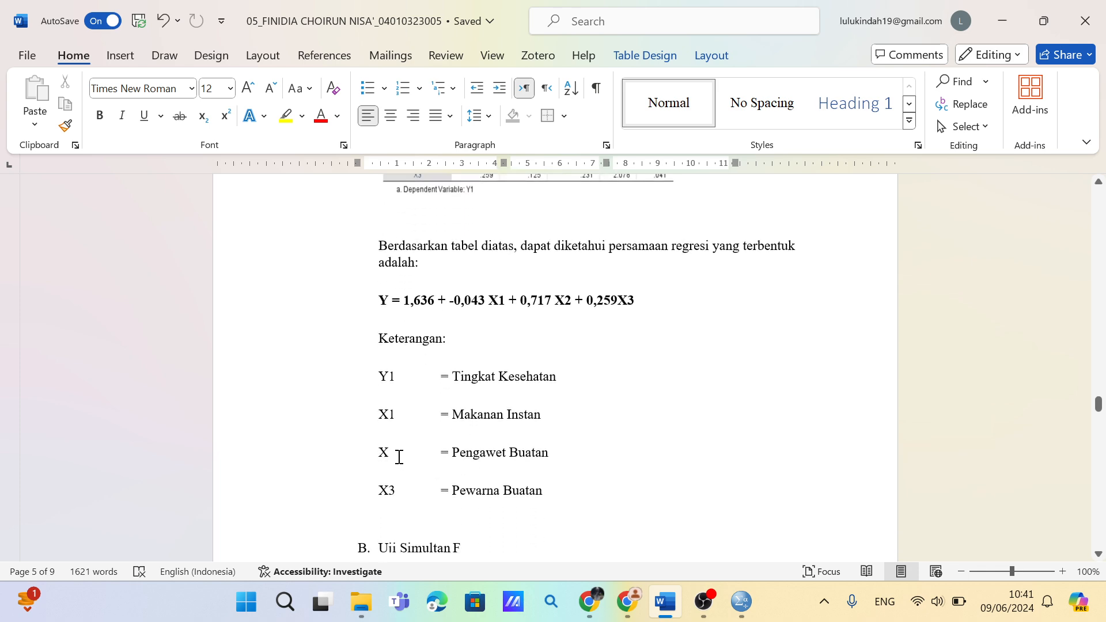
{"action": "left_click", "coordinate": [399, 455]}
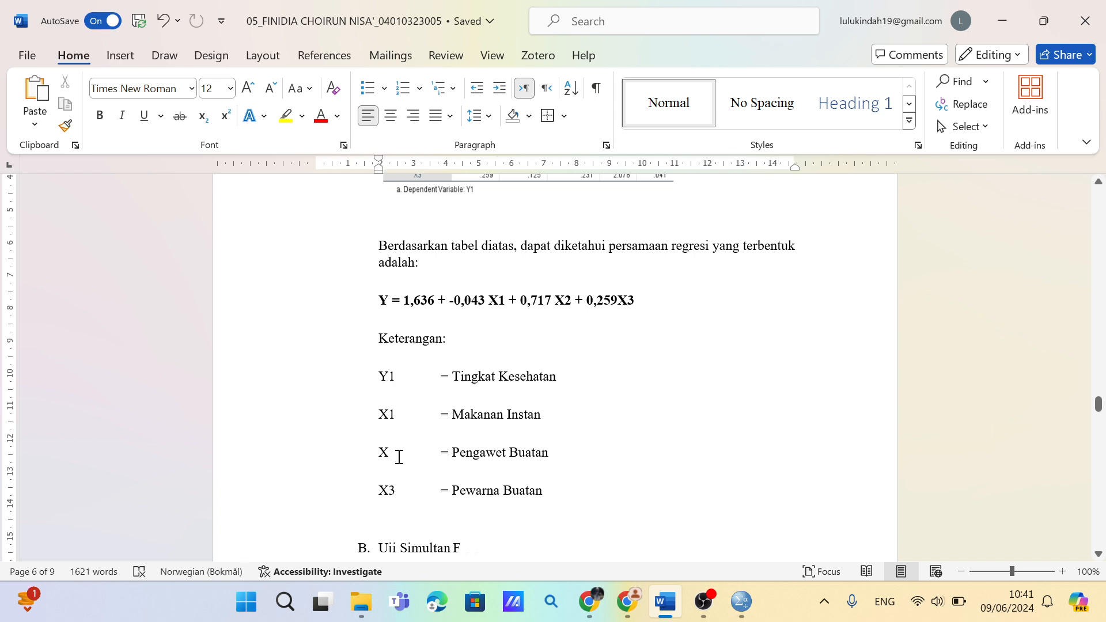
{"action": "key", "text": "Delete"}
{"action": "type", "text": "2"}
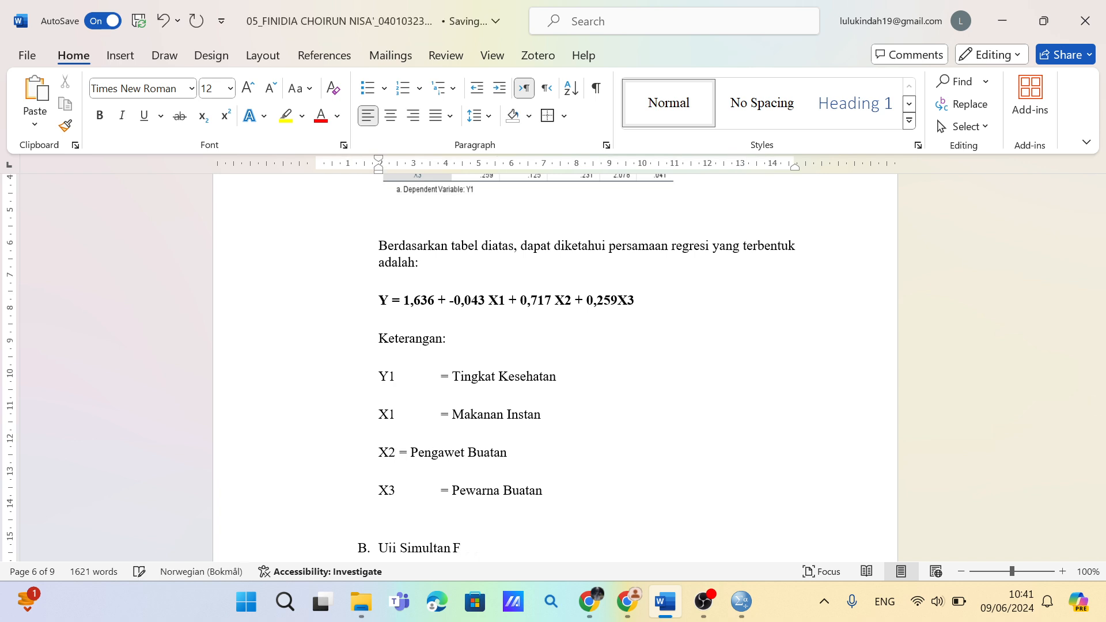
{"action": "key", "text": "Tab"}
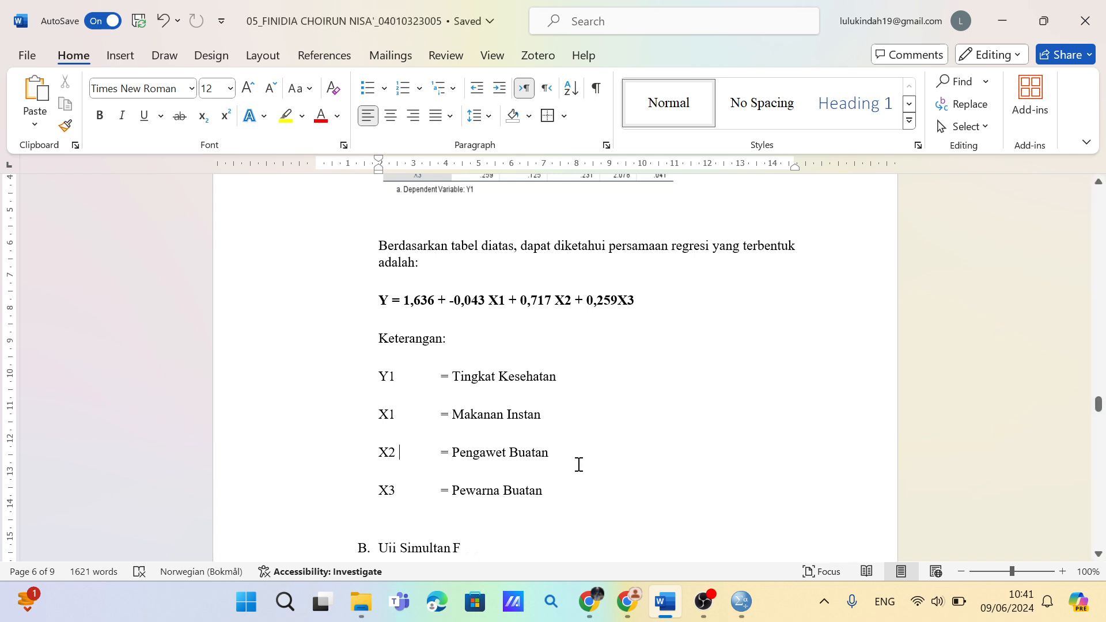
Find the Uji Simultan F section, then switch to the SPSS output viewer and select the latest regression's ANOVA table
{"action": "scroll", "coordinate": [578, 465], "scroll_direction": "down", "scroll_amount": 4}
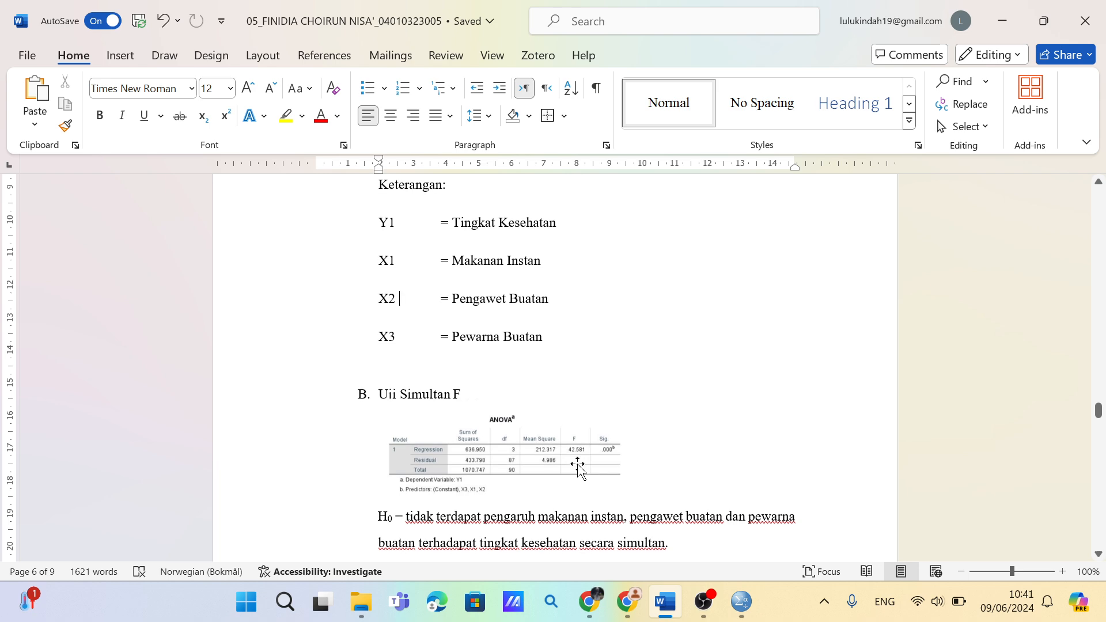
{"action": "scroll", "coordinate": [578, 465], "scroll_direction": "down", "scroll_amount": 2}
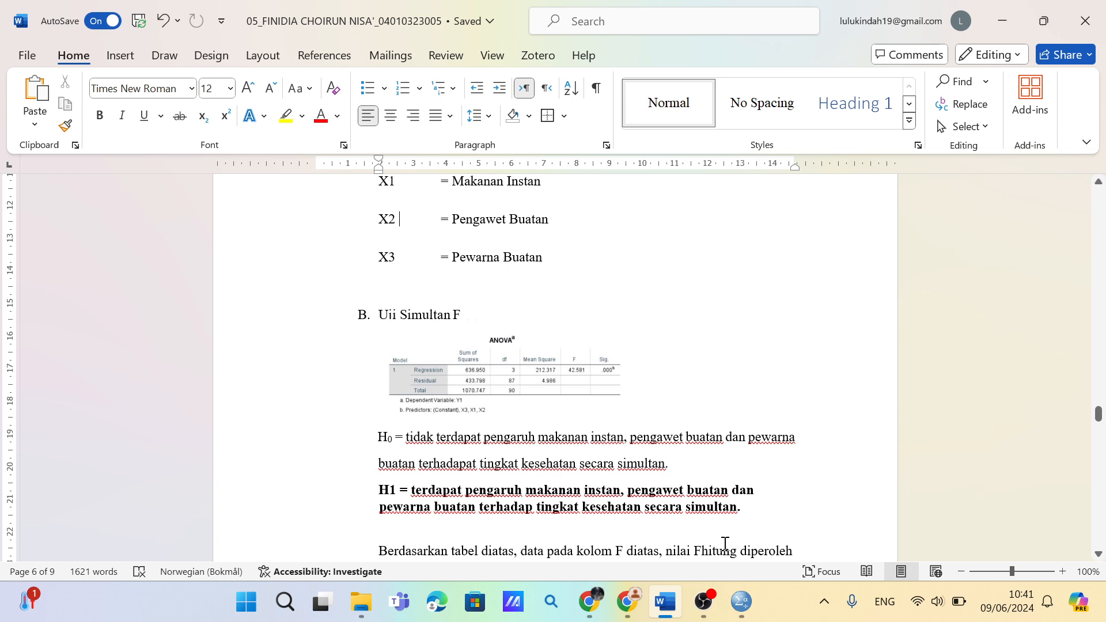
{"action": "mouse_move", "coordinate": [751, 612]}
{"action": "mouse_move", "coordinate": [833, 519]}
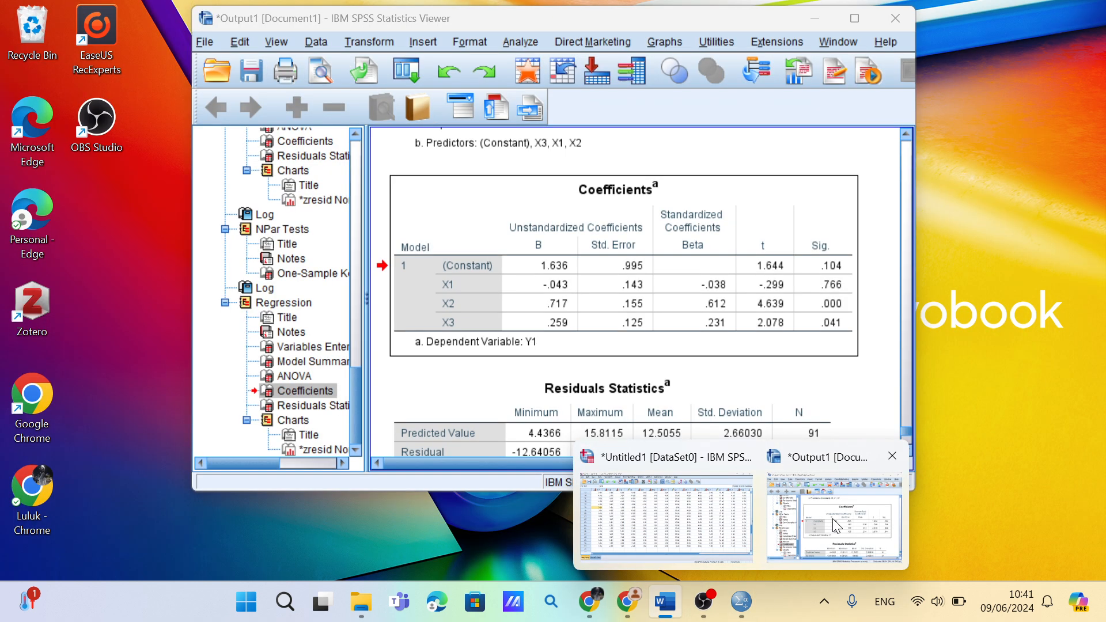
{"action": "left_click", "coordinate": [832, 518]}
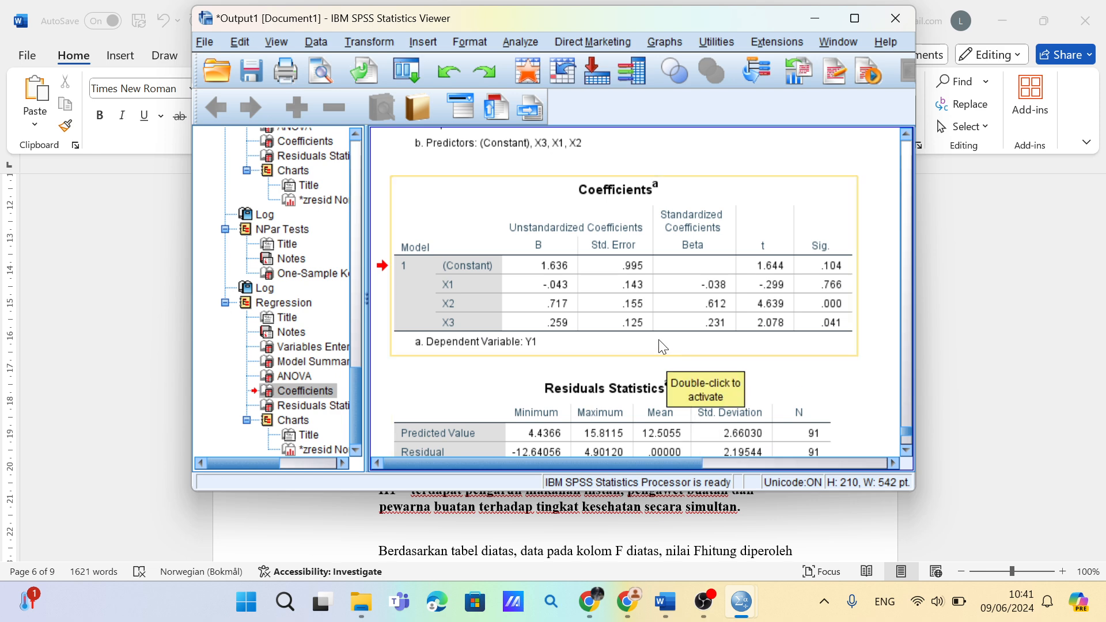
{"action": "scroll", "coordinate": [659, 340], "scroll_direction": "up", "scroll_amount": 4}
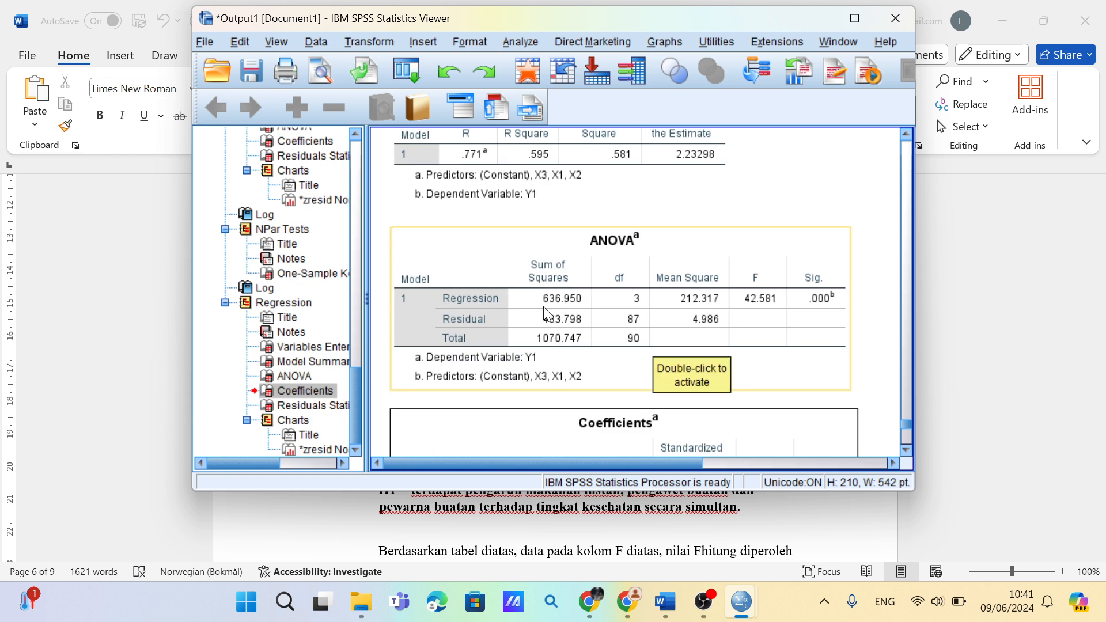
{"action": "left_click", "coordinate": [531, 314]}
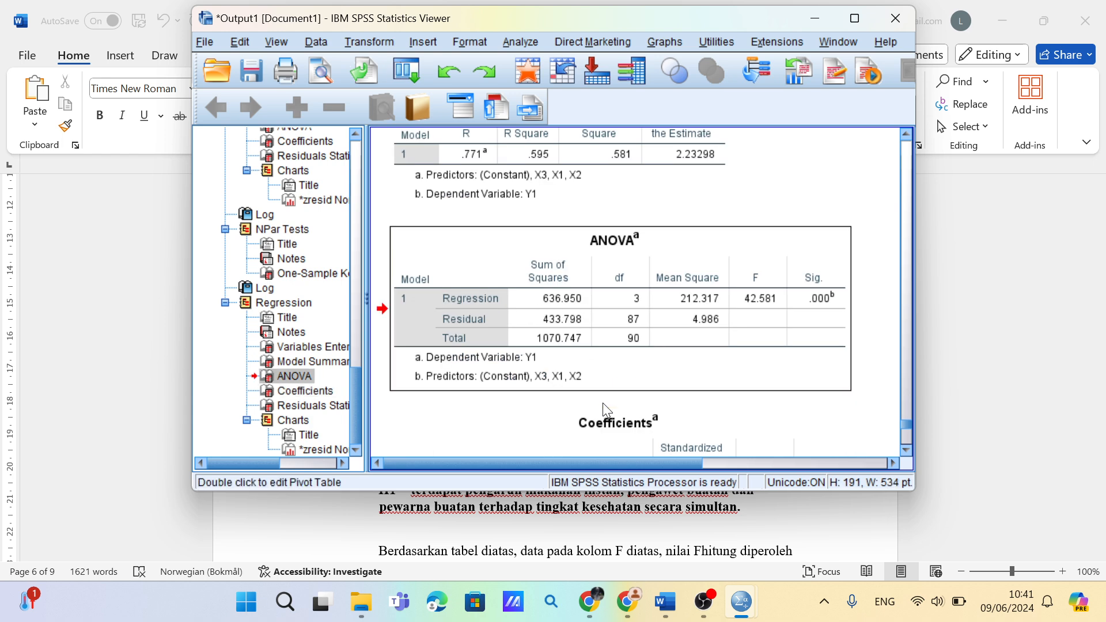
Return to the Word report and separate "Fhitung" into "F hitung" in the paragraph below the Uji Simultan F hypotheses
{"action": "mouse_move", "coordinate": [668, 606]}
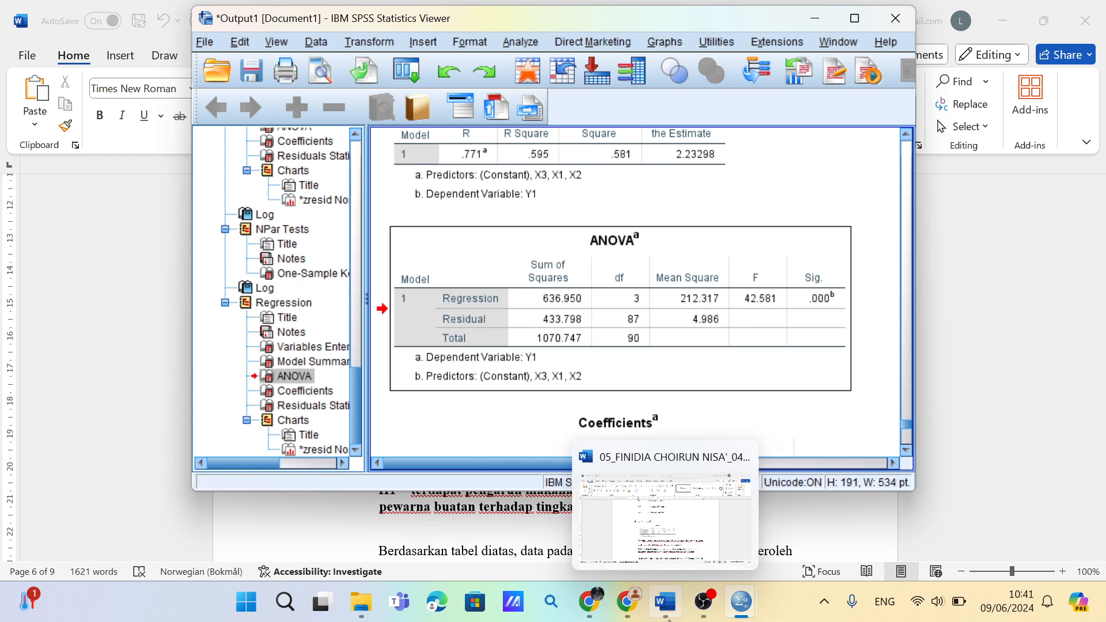
{"action": "left_click", "coordinate": [677, 552]}
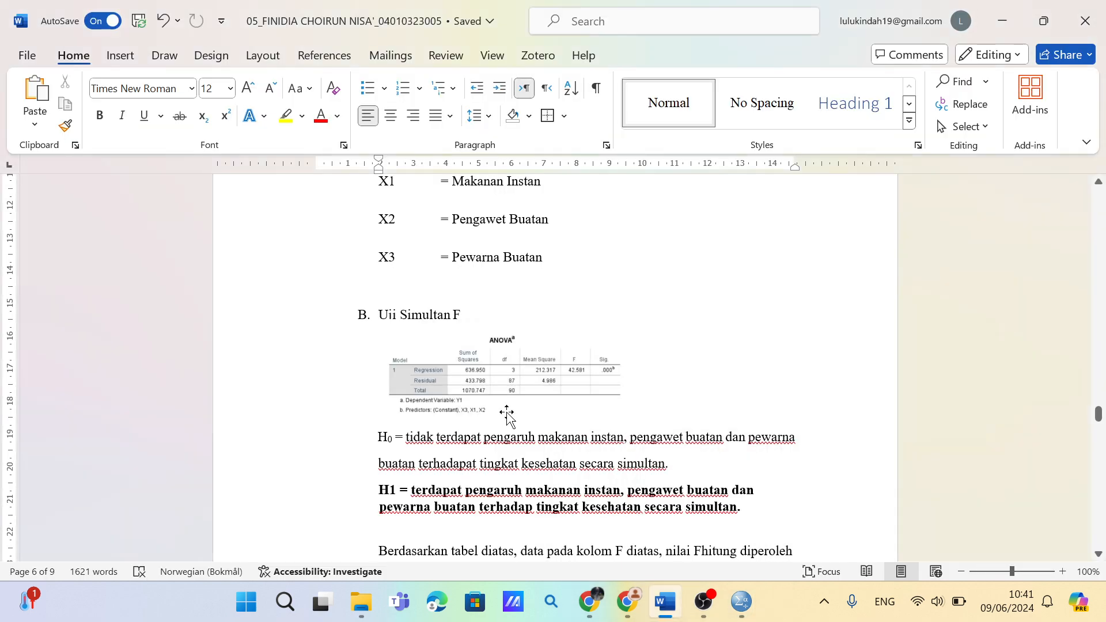
{"action": "scroll", "coordinate": [506, 408], "scroll_direction": "down", "scroll_amount": 1}
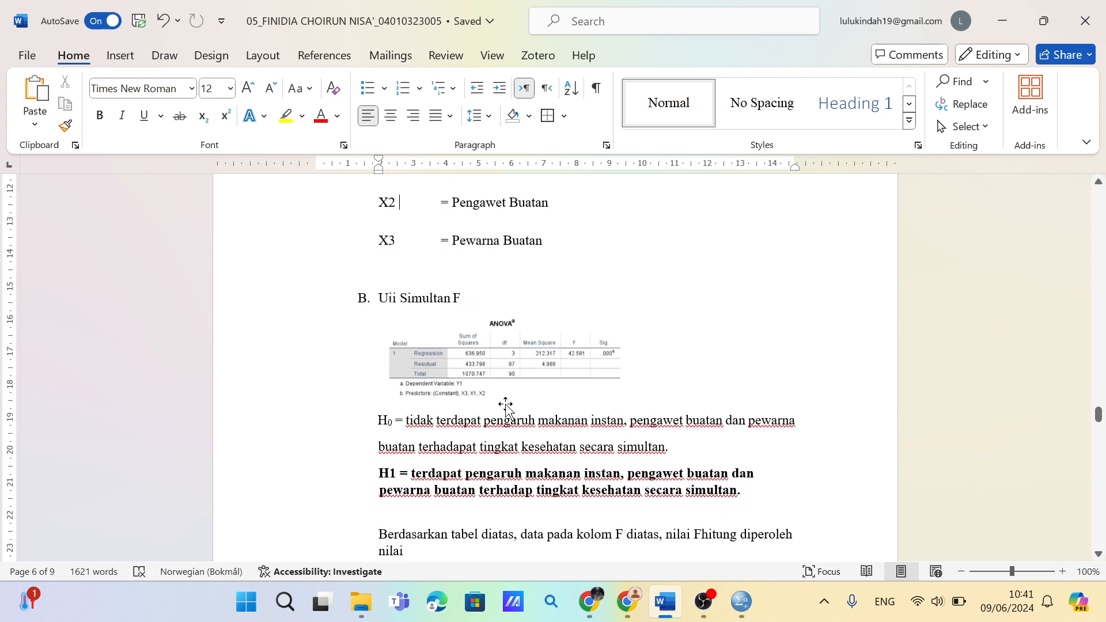
{"action": "scroll", "coordinate": [506, 408], "scroll_direction": "down", "scroll_amount": 1}
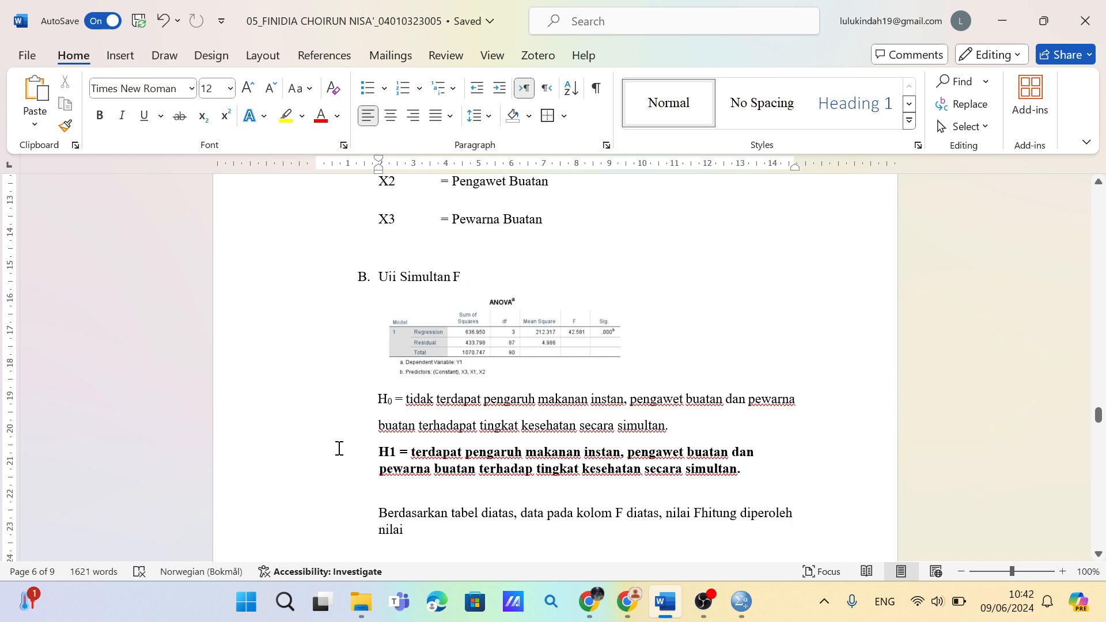
{"action": "scroll", "coordinate": [339, 448], "scroll_direction": "down", "scroll_amount": 2}
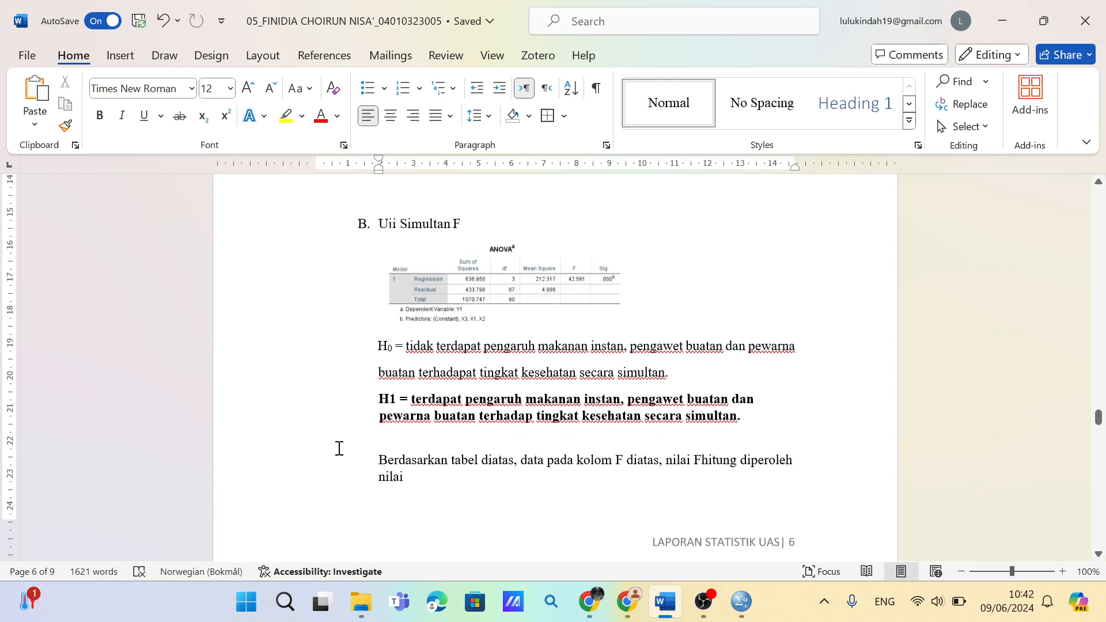
{"action": "scroll", "coordinate": [339, 449], "scroll_direction": "down", "scroll_amount": 1}
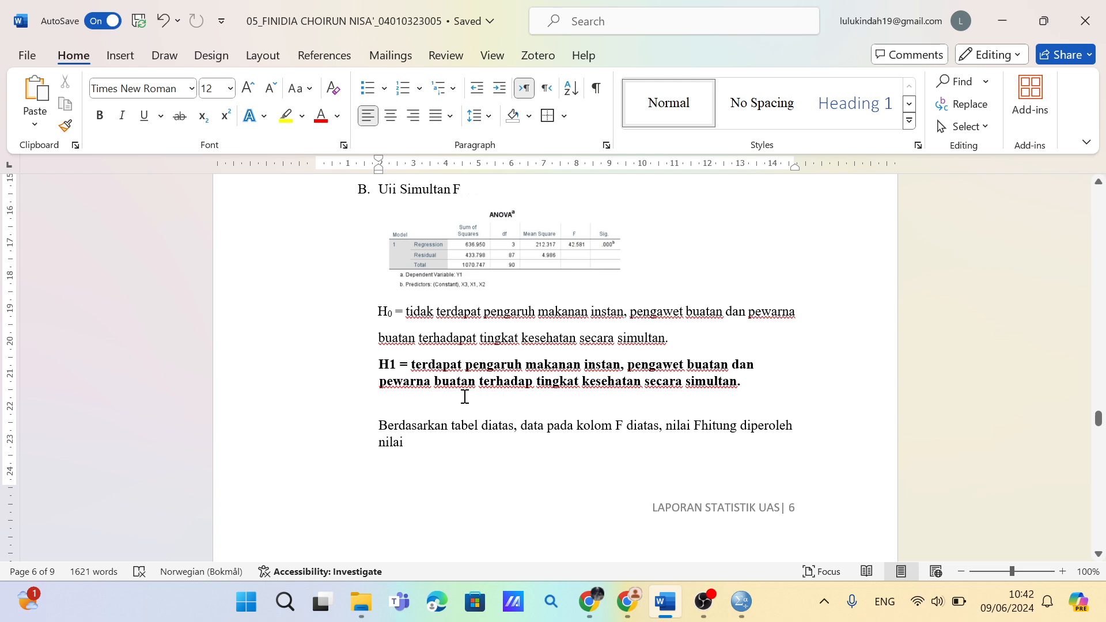
{"action": "scroll", "coordinate": [464, 397], "scroll_direction": "down", "scroll_amount": 1}
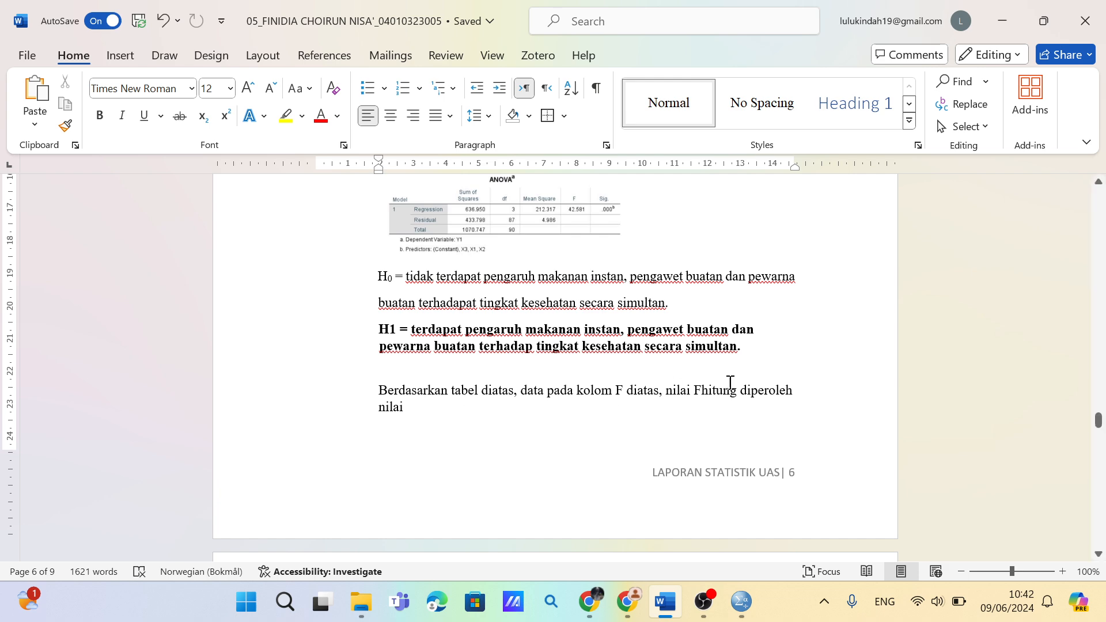
{"action": "left_click", "coordinate": [700, 390]}
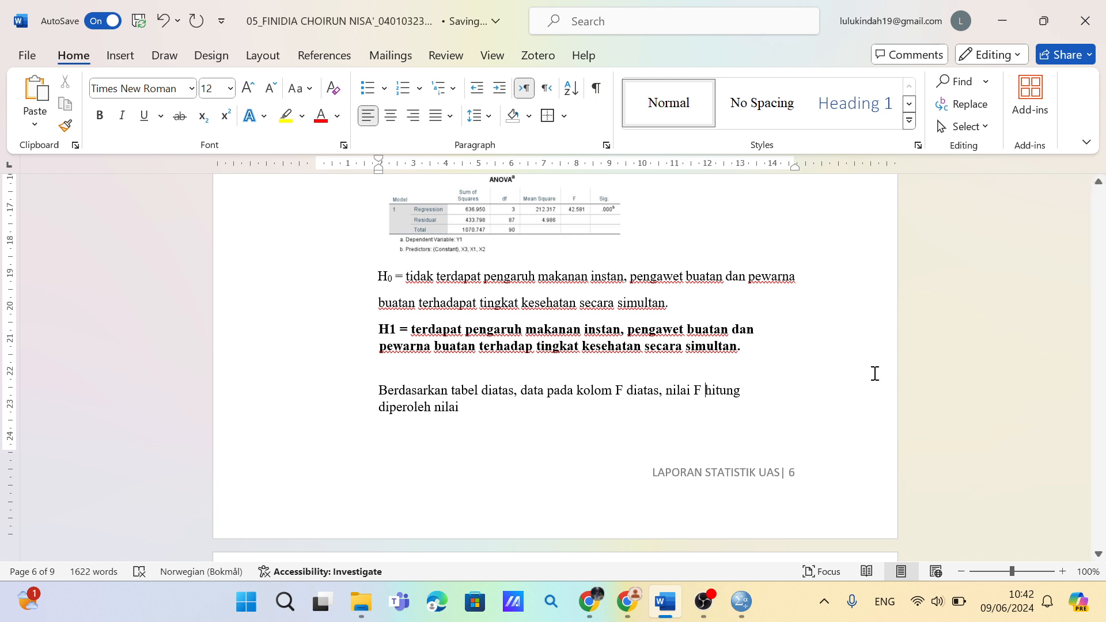
Compare the F value in the ANOVA table with the explanation and separate the first "Ftabel" into "F tabel"
{"action": "scroll", "coordinate": [694, 448], "scroll_direction": "down", "scroll_amount": 3}
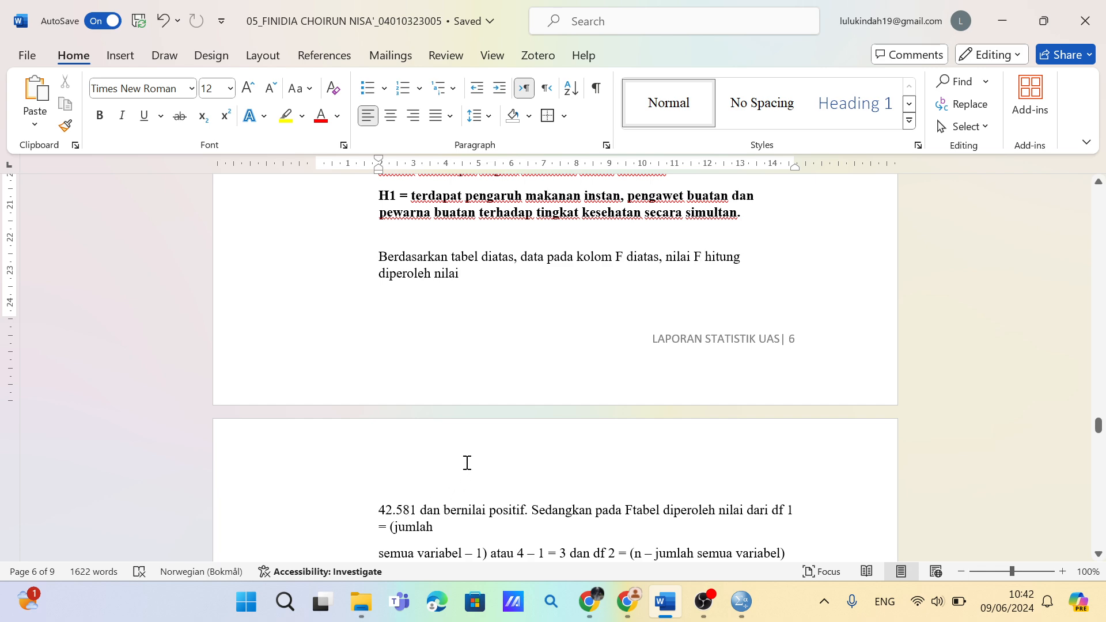
{"action": "scroll", "coordinate": [467, 463], "scroll_direction": "up", "scroll_amount": 2}
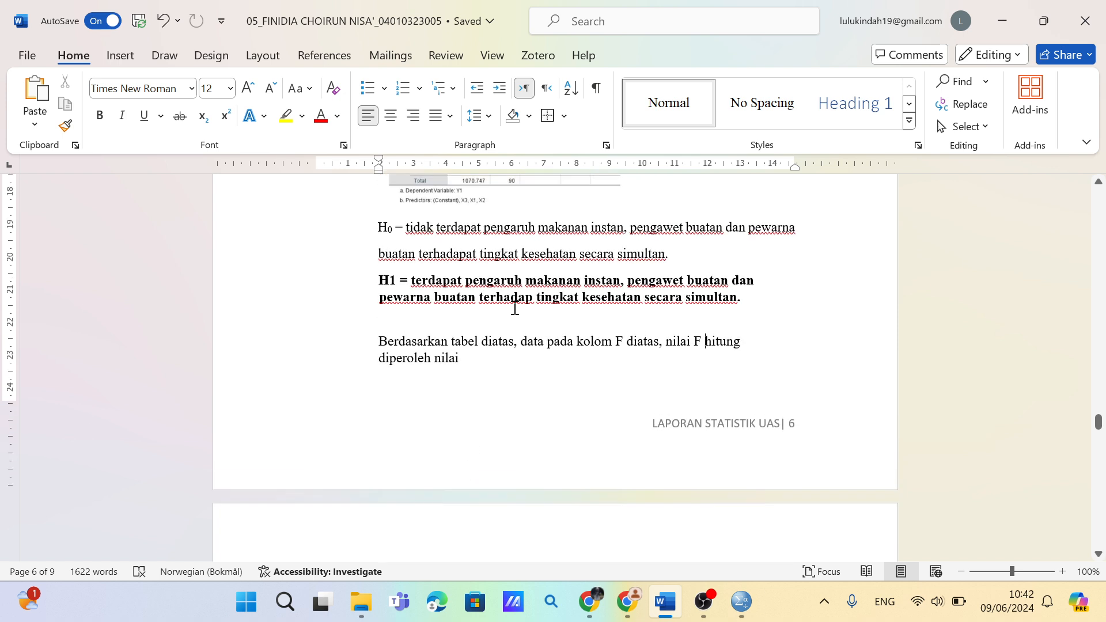
{"action": "scroll", "coordinate": [514, 310], "scroll_direction": "up", "scroll_amount": 2}
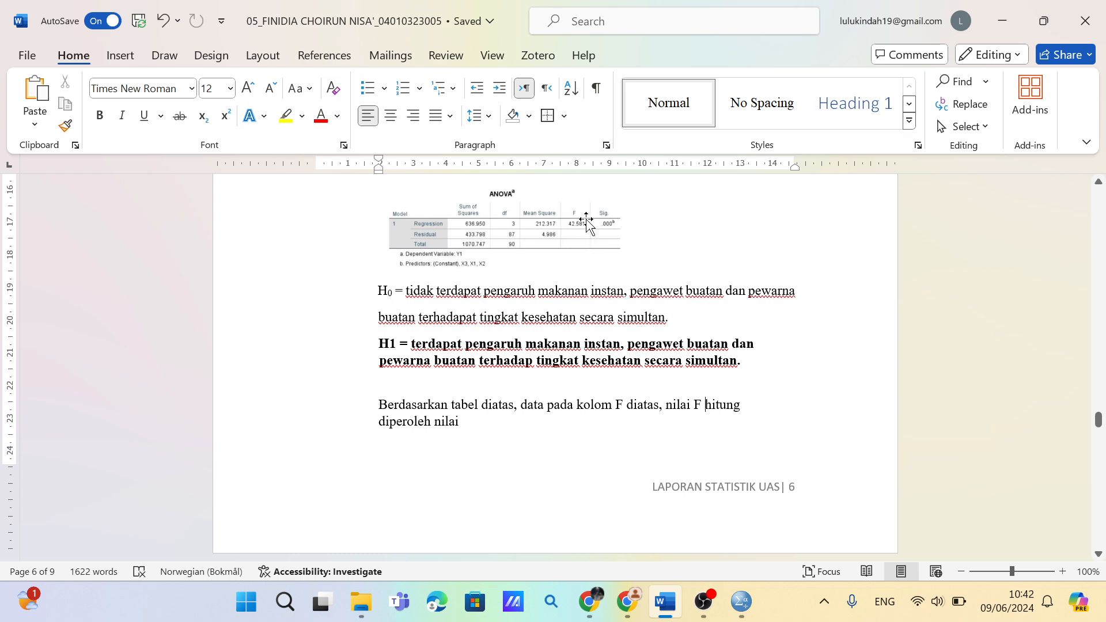
{"action": "scroll", "coordinate": [584, 370], "scroll_direction": "down", "scroll_amount": 4}
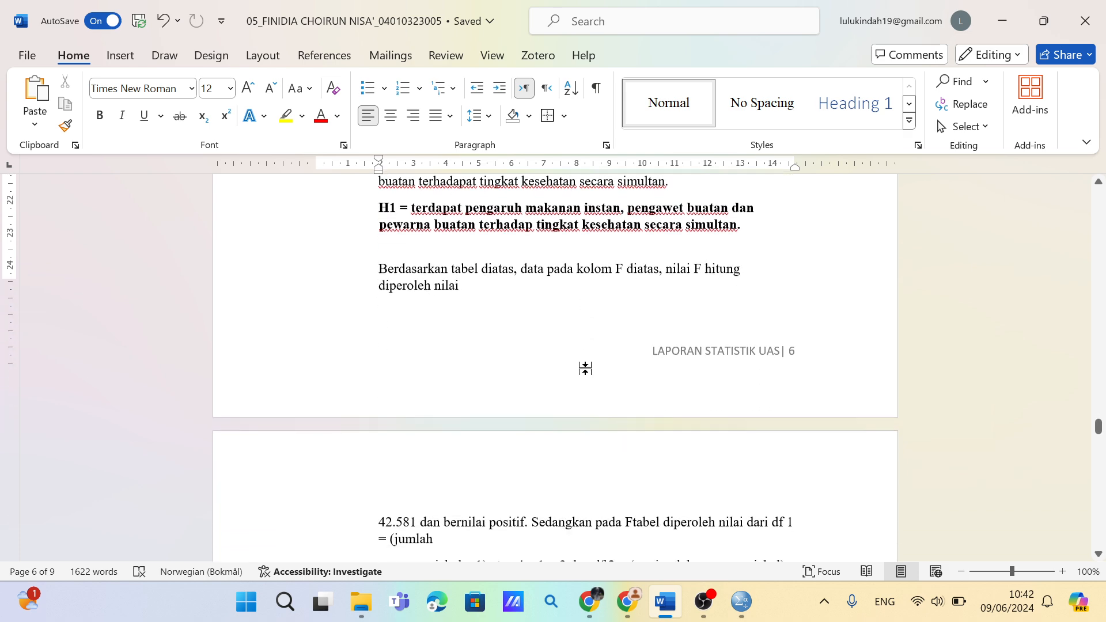
{"action": "scroll", "coordinate": [585, 369], "scroll_direction": "down", "scroll_amount": 3}
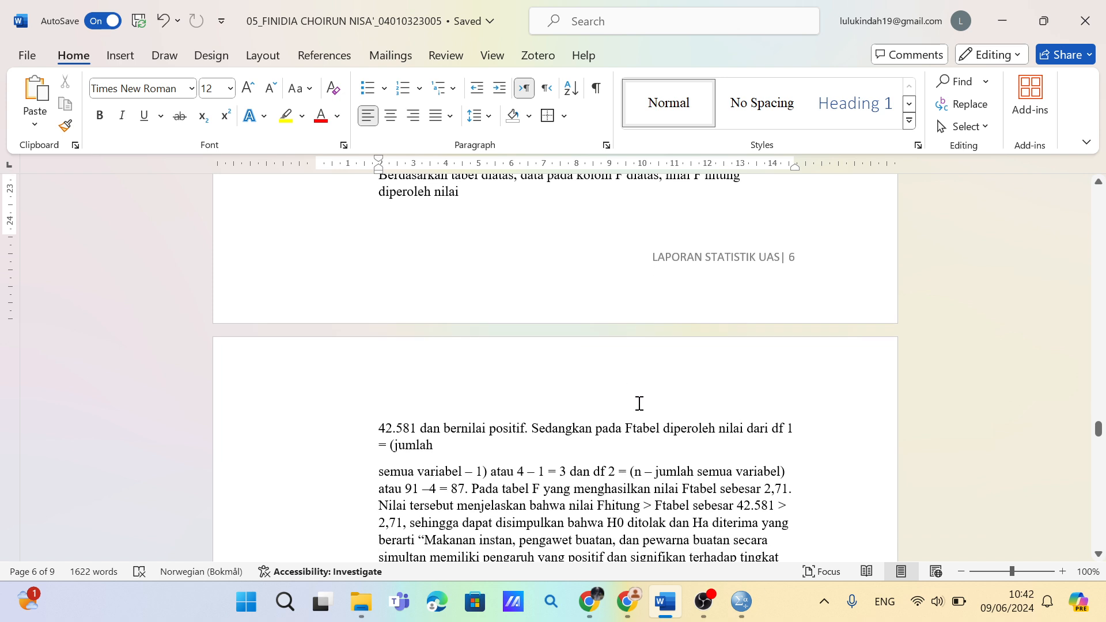
{"action": "left_click", "coordinate": [629, 430]}
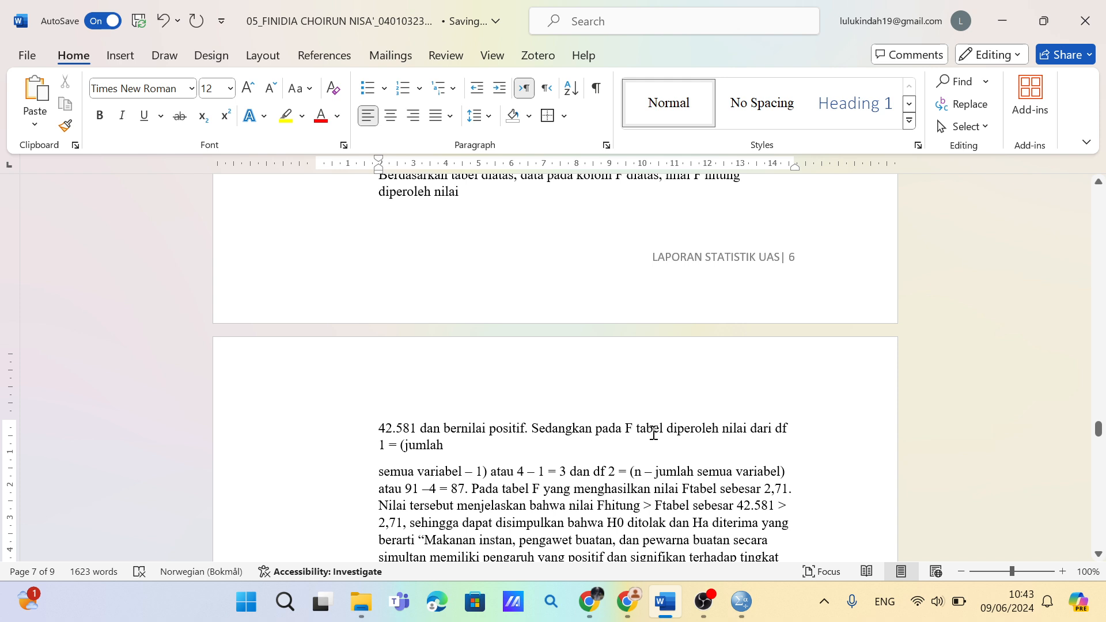
Join the broken line after "(jumlah" with the following paragraph so it reads "(jumlah Semua variabel – 1)"
{"action": "left_click", "coordinate": [383, 472]}
{"action": "key", "text": "BackSpace"}
{"action": "key", "text": "BackSpace"}
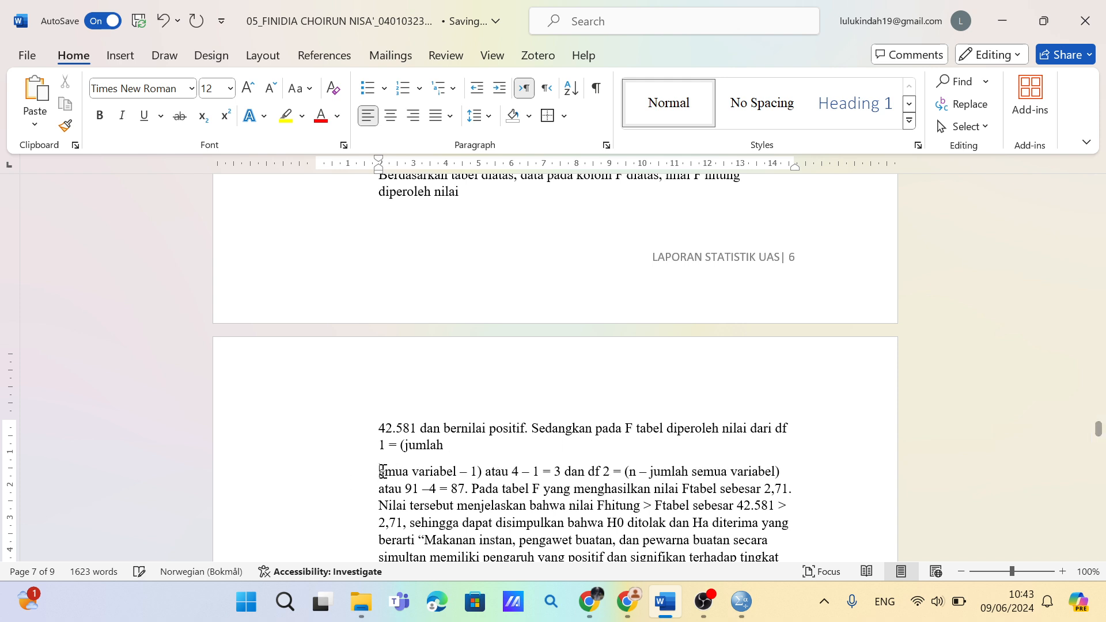
{"action": "key", "text": "BackSpace"}
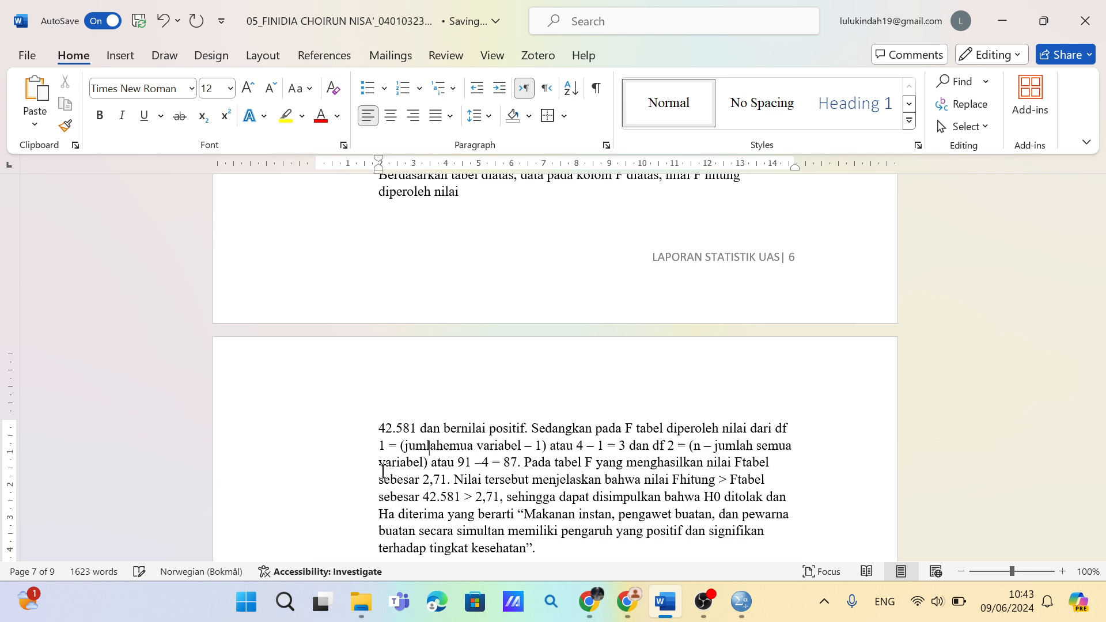
{"action": "type", "text": "S"}
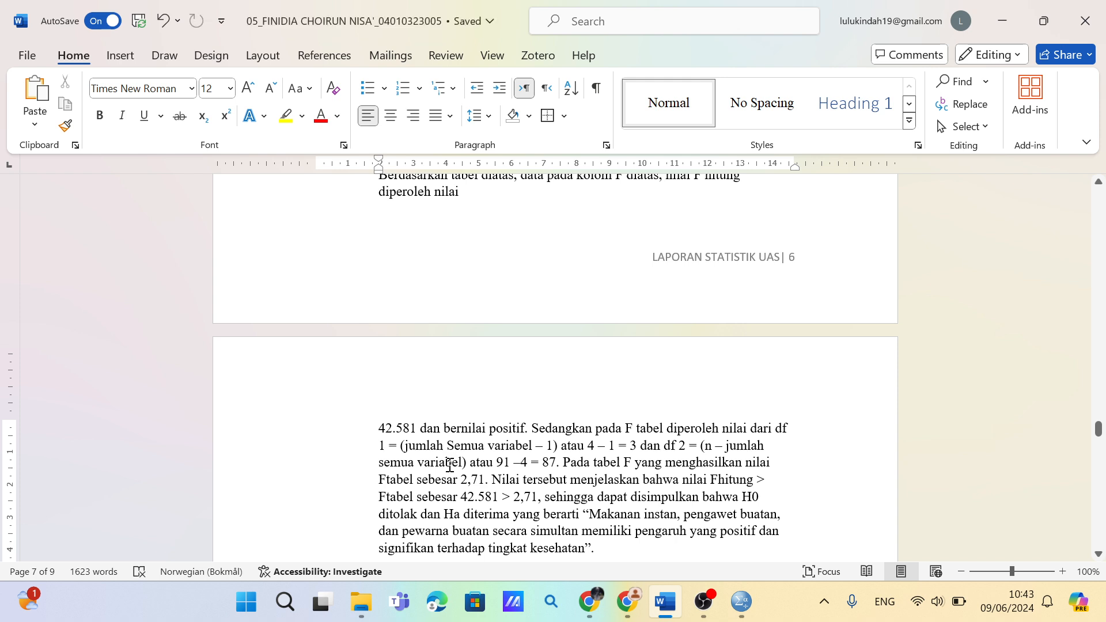
Read the F test conclusion, then switch to the exam question PDF in Chrome to check the remaining Uji Hipotesis analyses
{"action": "scroll", "coordinate": [450, 465], "scroll_direction": "down", "scroll_amount": 1}
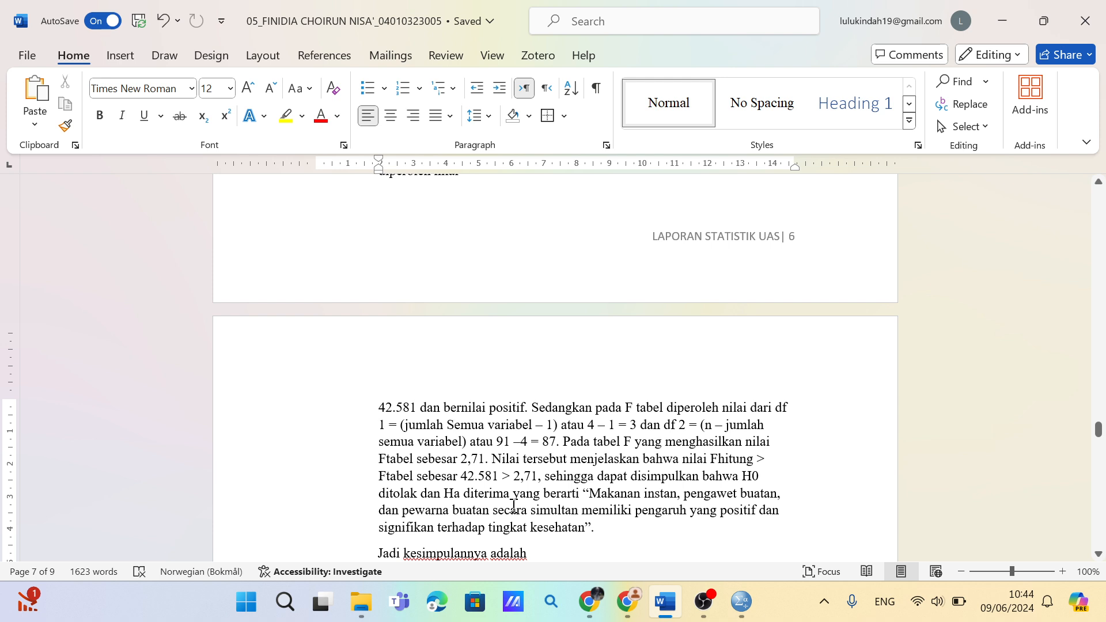
{"action": "scroll", "coordinate": [513, 507], "scroll_direction": "down", "scroll_amount": 1}
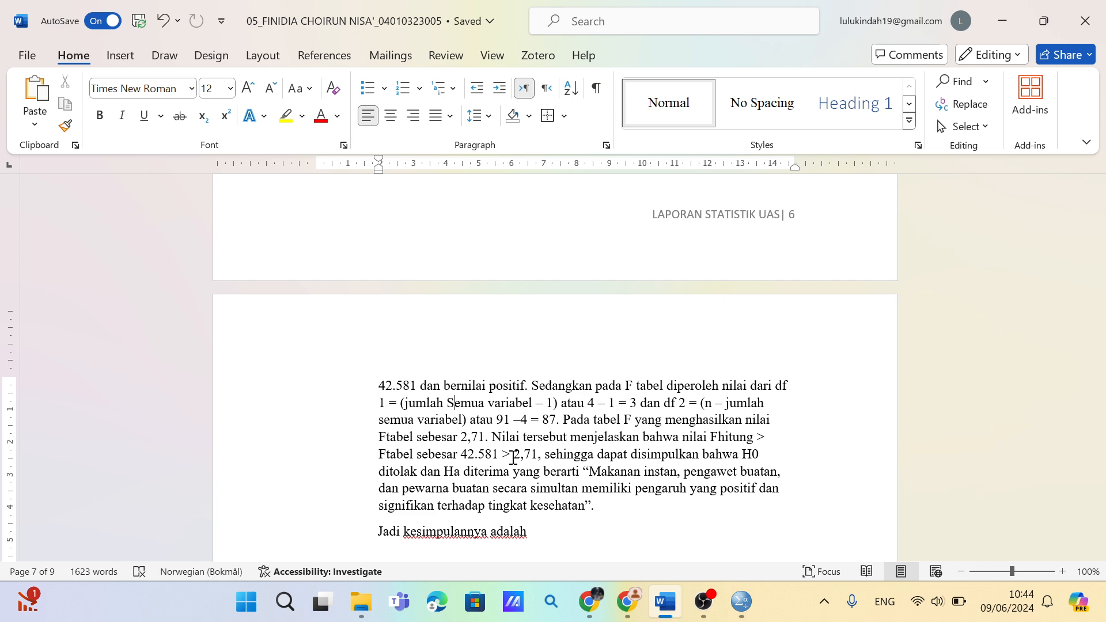
{"action": "mouse_move", "coordinate": [657, 602]}
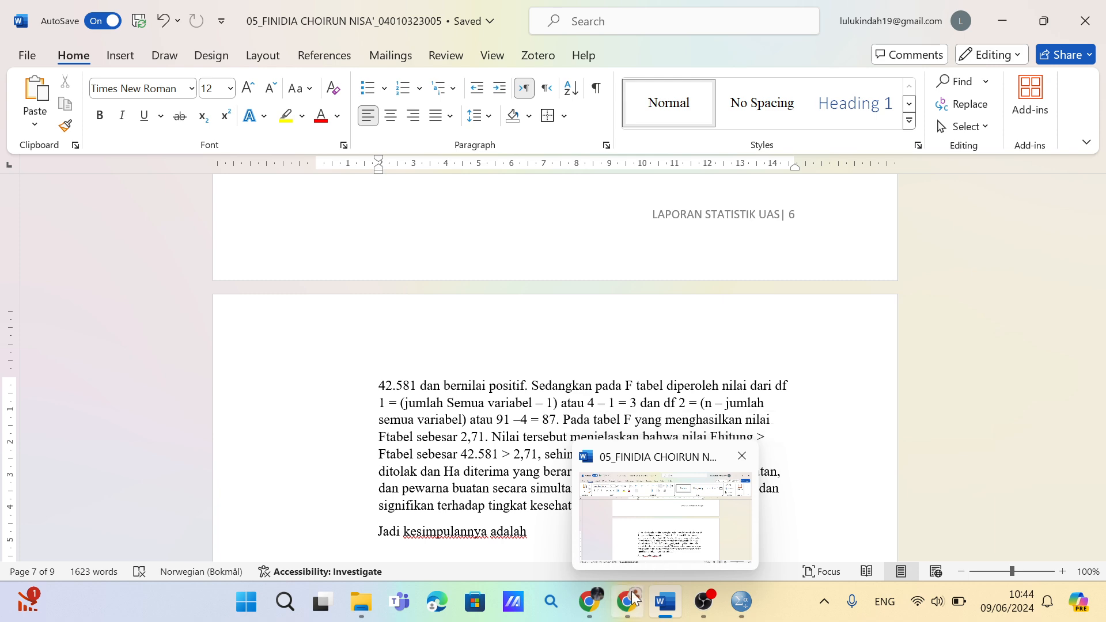
{"action": "mouse_move", "coordinate": [622, 588]}
{"action": "mouse_move", "coordinate": [621, 534]}
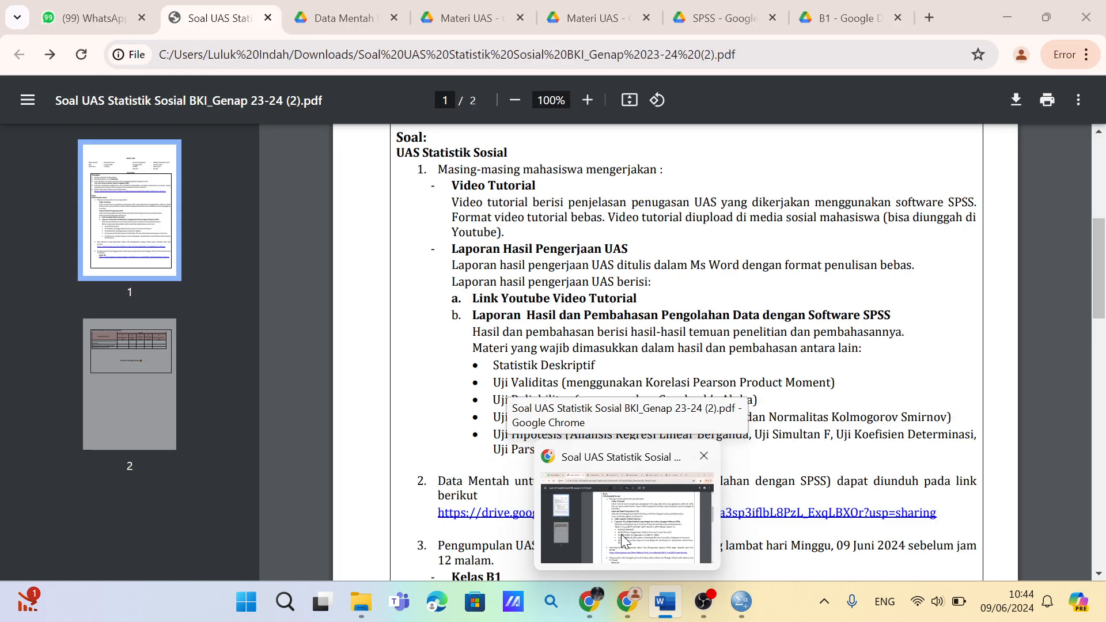
{"action": "left_click", "coordinate": [621, 535]}
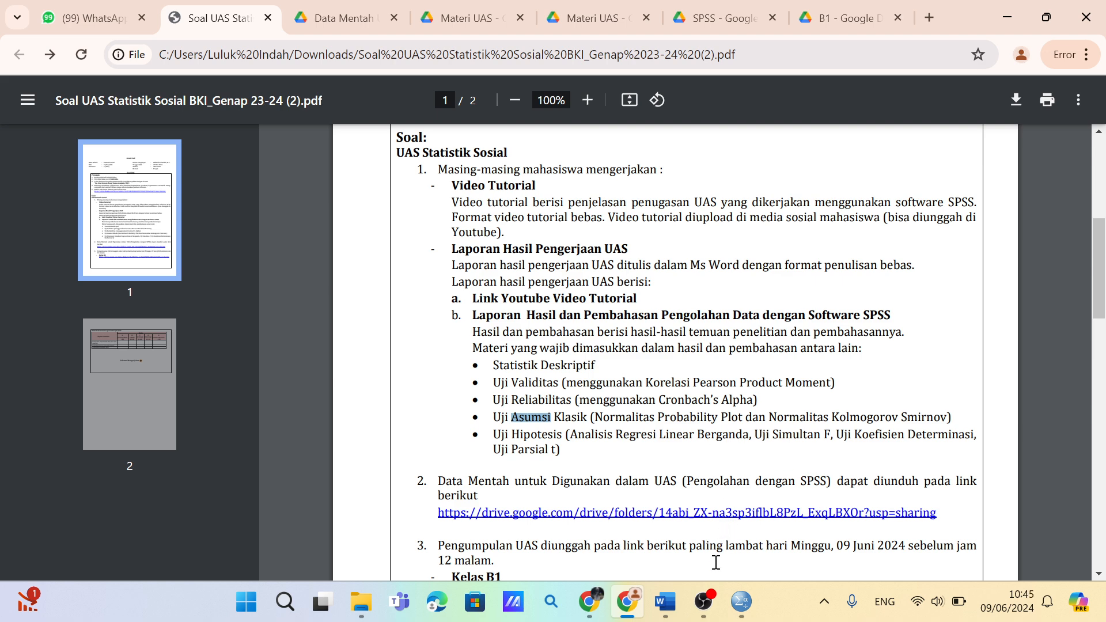
Switch back to the Word report and go to the Uji Koefisien Determinasi section below the F test conclusion
{"action": "mouse_move", "coordinate": [742, 604]}
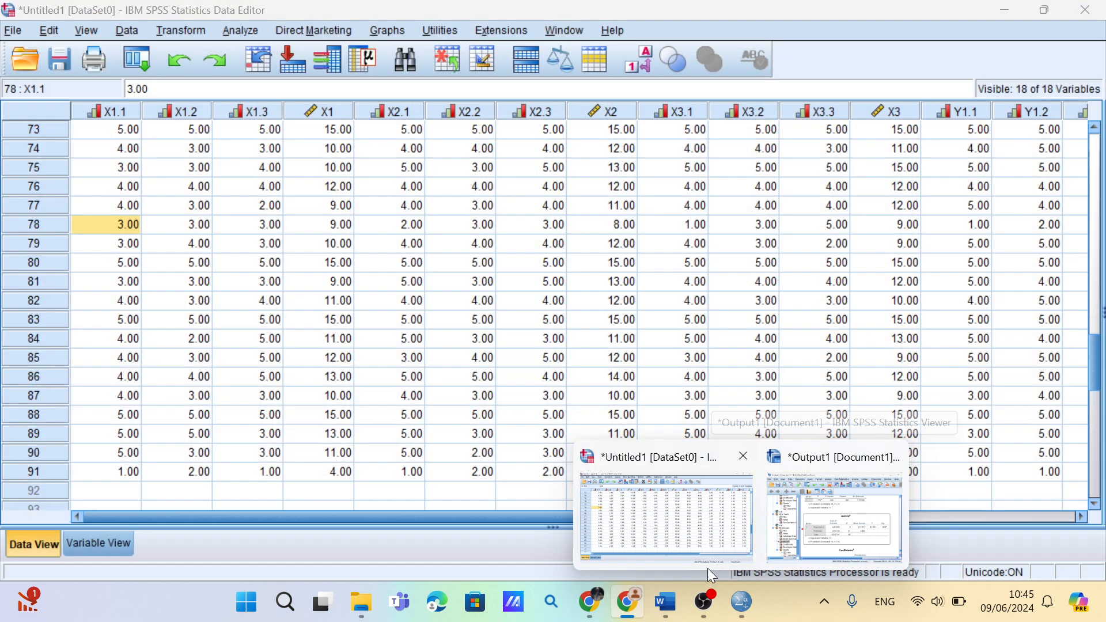
{"action": "mouse_move", "coordinate": [654, 606]}
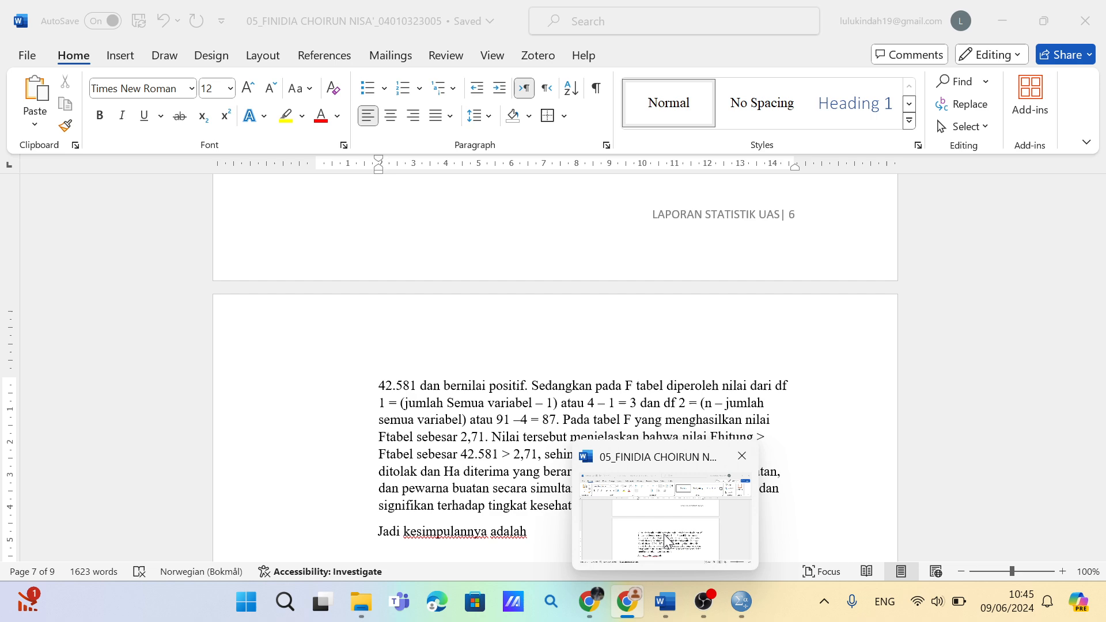
{"action": "left_click", "coordinate": [668, 542]}
{"action": "scroll", "coordinate": [667, 542], "scroll_direction": "down", "scroll_amount": 6}
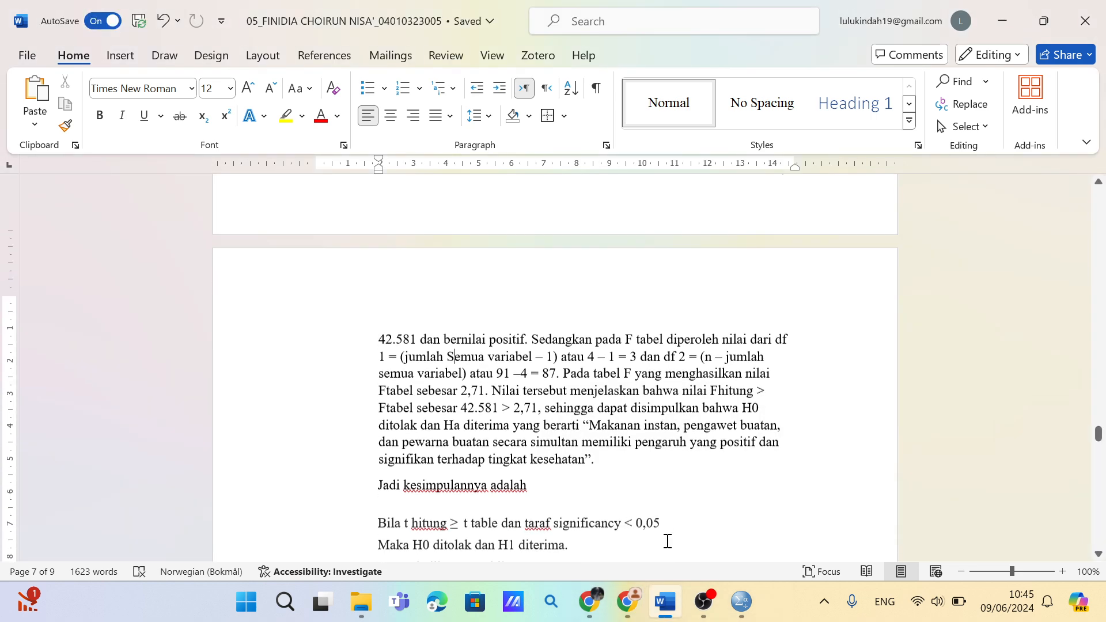
{"action": "scroll", "coordinate": [665, 536], "scroll_direction": "down", "scroll_amount": 6}
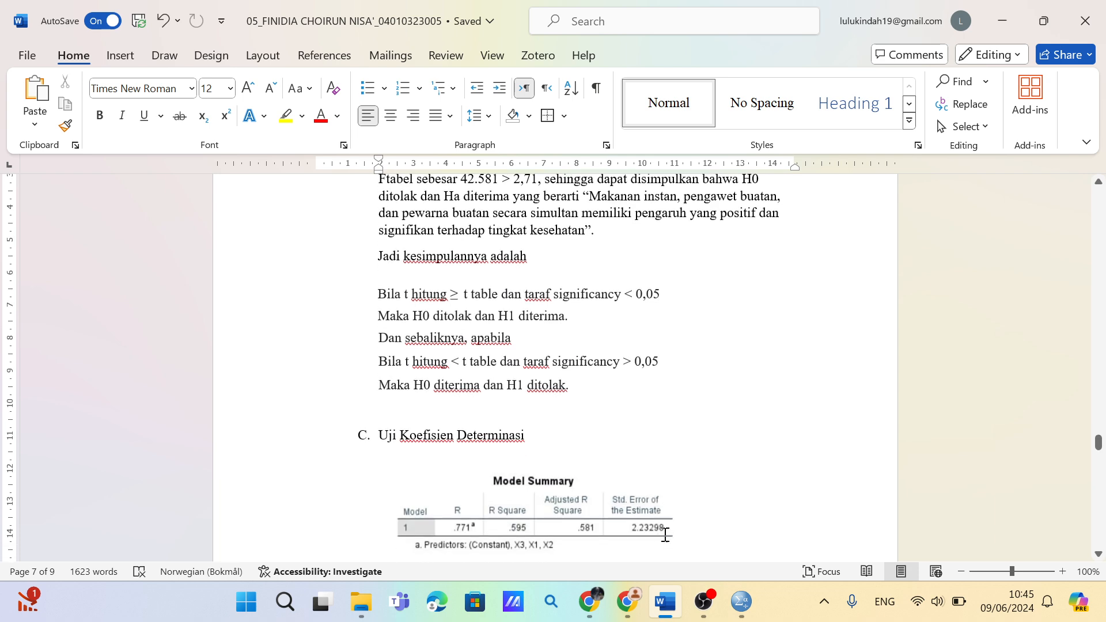
{"action": "scroll", "coordinate": [666, 535], "scroll_direction": "down", "scroll_amount": 3}
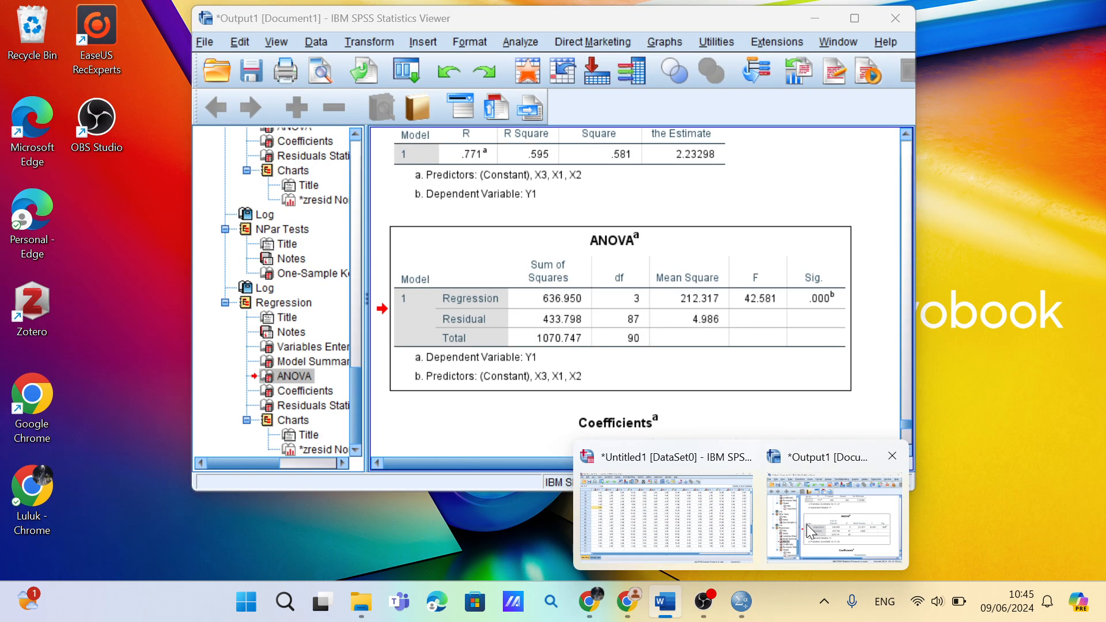
Locate the regression's Model Summary table in the SPSS output, then return to Word and read the R Square explanation
{"action": "left_click", "coordinate": [807, 525]}
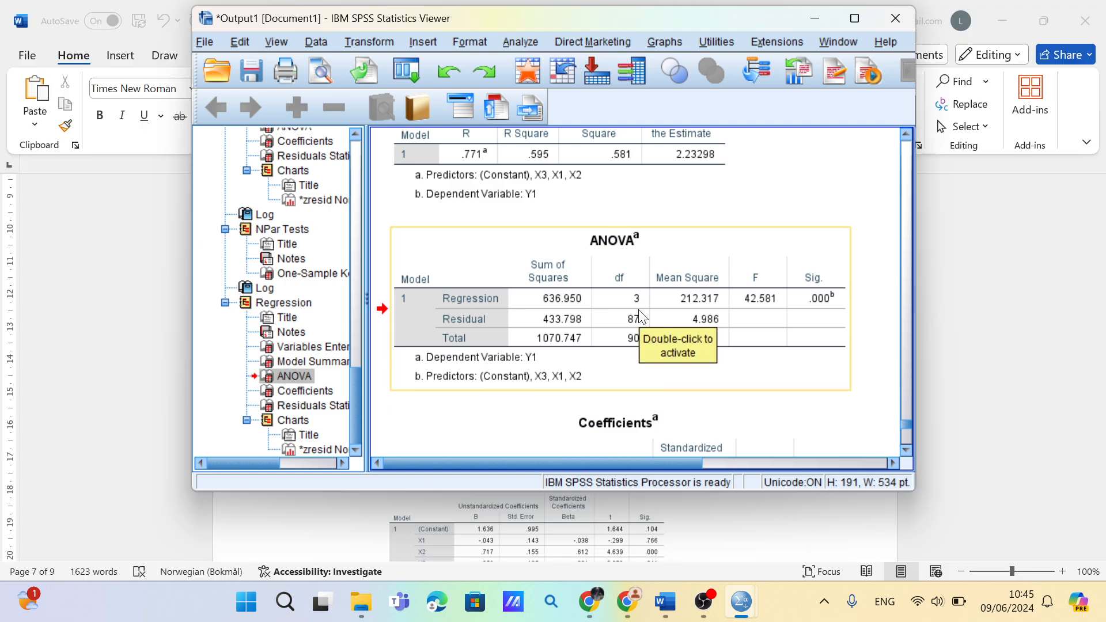
{"action": "scroll", "coordinate": [641, 318], "scroll_direction": "up", "scroll_amount": 3}
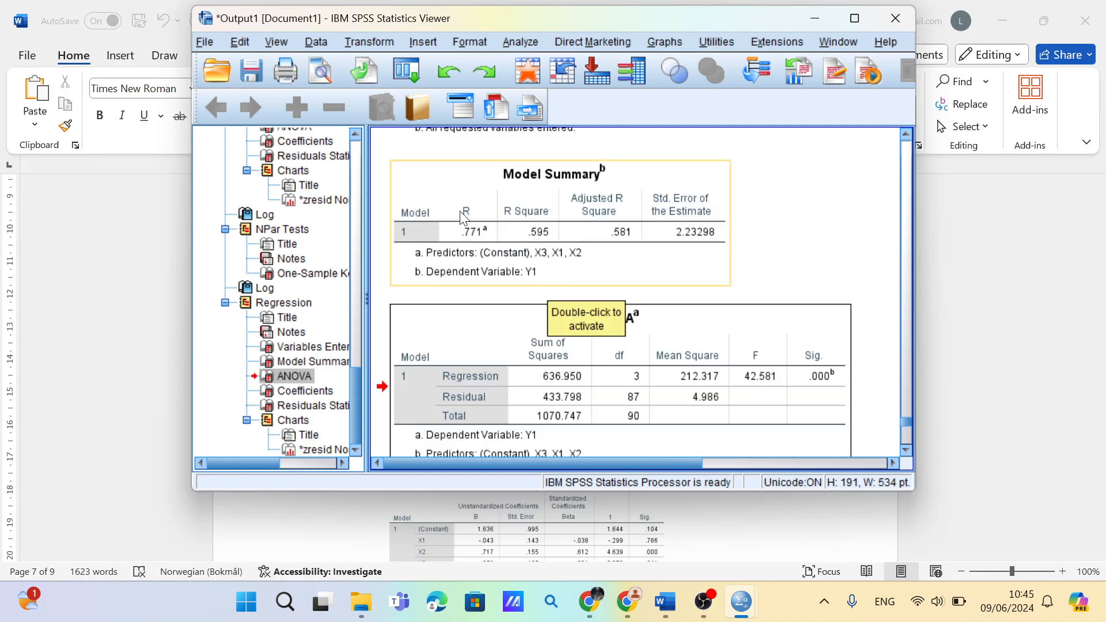
{"action": "left_click", "coordinate": [448, 191]}
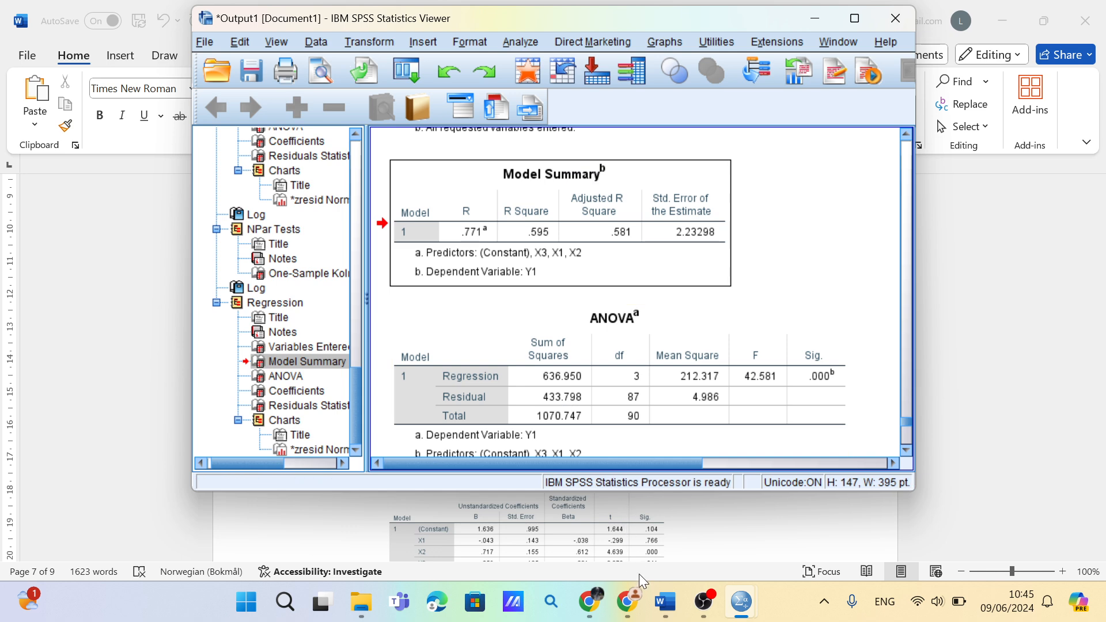
{"action": "mouse_move", "coordinate": [665, 602]}
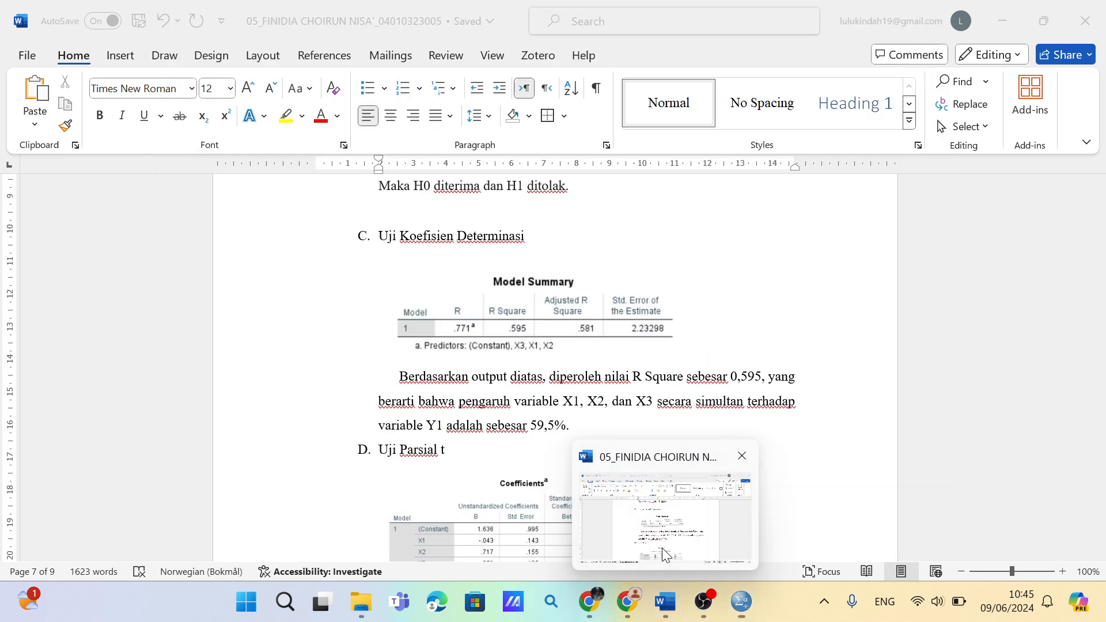
{"action": "left_click", "coordinate": [666, 555]}
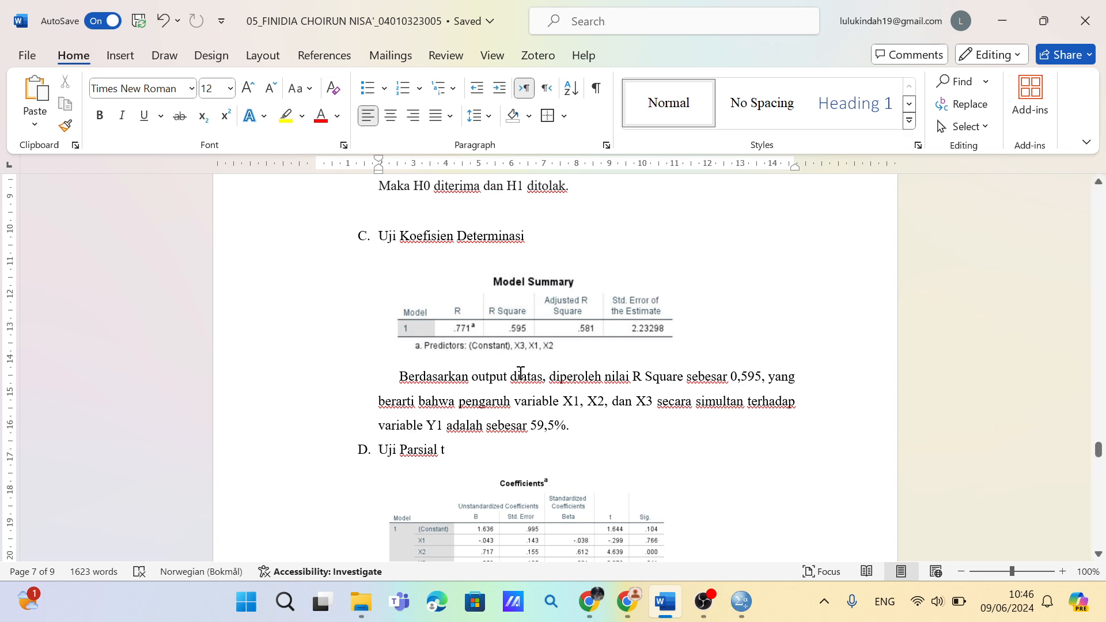
Go through the Uji Parsial t section, reviewing its Coefficients table and the paragraph on determining t tabel
{"action": "scroll", "coordinate": [520, 374], "scroll_direction": "down", "scroll_amount": 3}
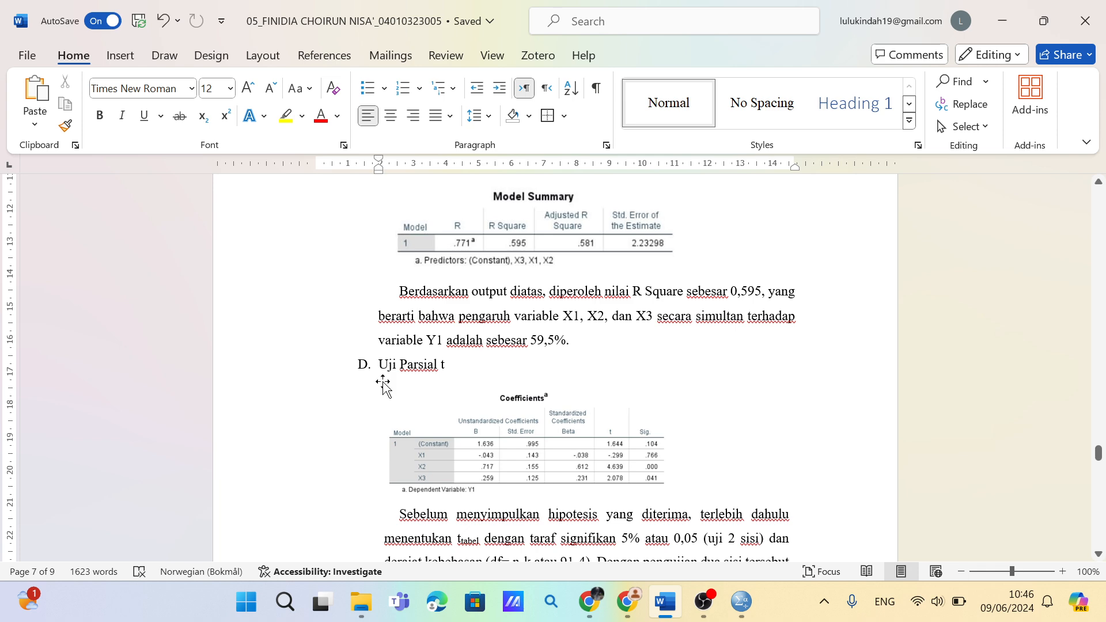
{"action": "scroll", "coordinate": [383, 383], "scroll_direction": "down", "scroll_amount": 3}
{"action": "scroll", "coordinate": [383, 384], "scroll_direction": "down", "scroll_amount": 10}
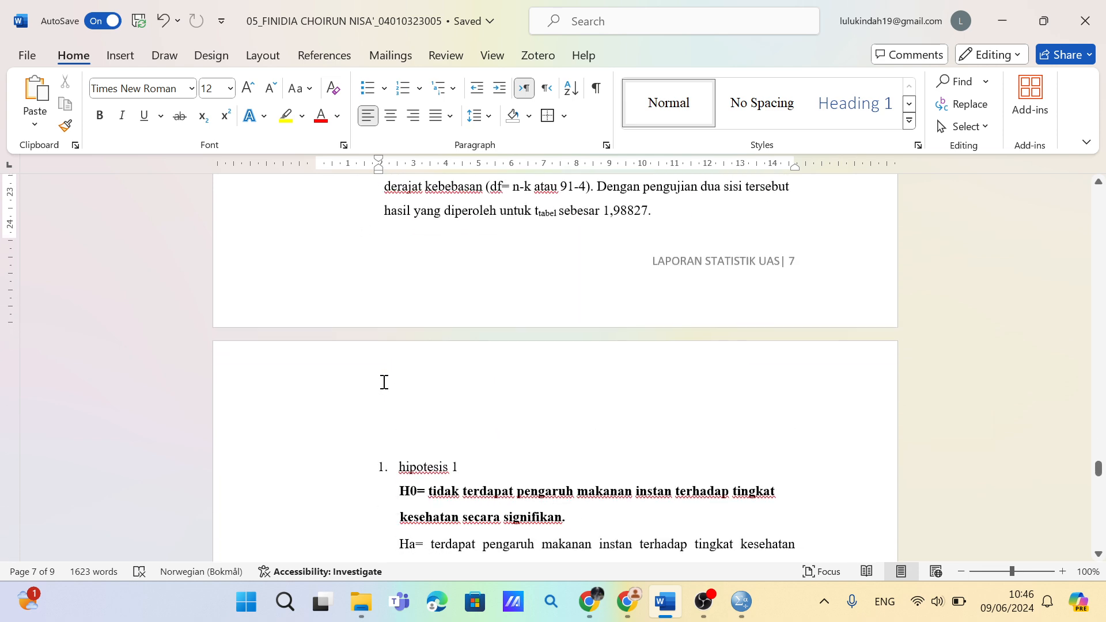
{"action": "scroll", "coordinate": [384, 383], "scroll_direction": "up", "scroll_amount": 4}
{"action": "scroll", "coordinate": [384, 382], "scroll_direction": "up", "scroll_amount": 4}
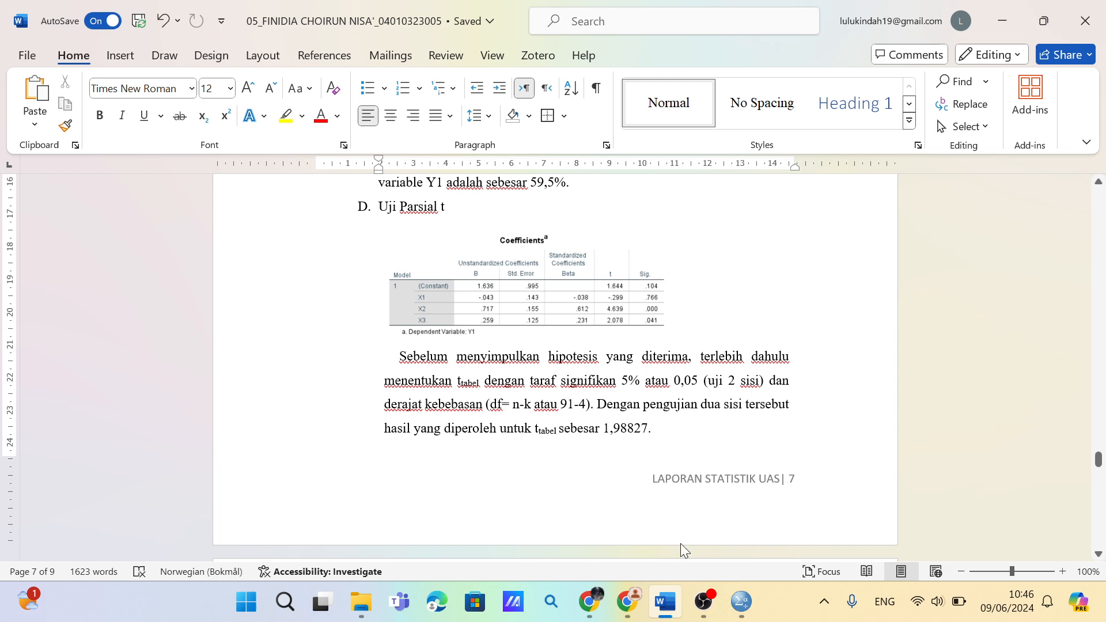
Find the regression's Coefficients table in the SPSS output, then switch back to its copy under Uji Parsial t in Word
{"action": "mouse_move", "coordinate": [742, 602]}
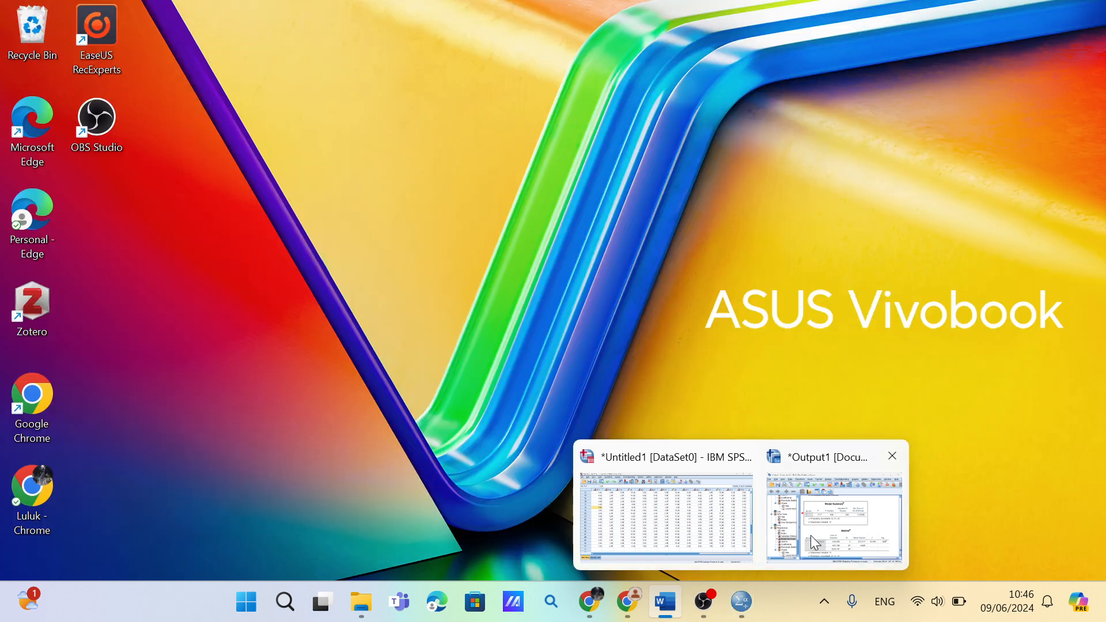
{"action": "left_click", "coordinate": [811, 535]}
{"action": "scroll", "coordinate": [575, 282], "scroll_direction": "up", "scroll_amount": 3}
{"action": "scroll", "coordinate": [574, 283], "scroll_direction": "up", "scroll_amount": 2}
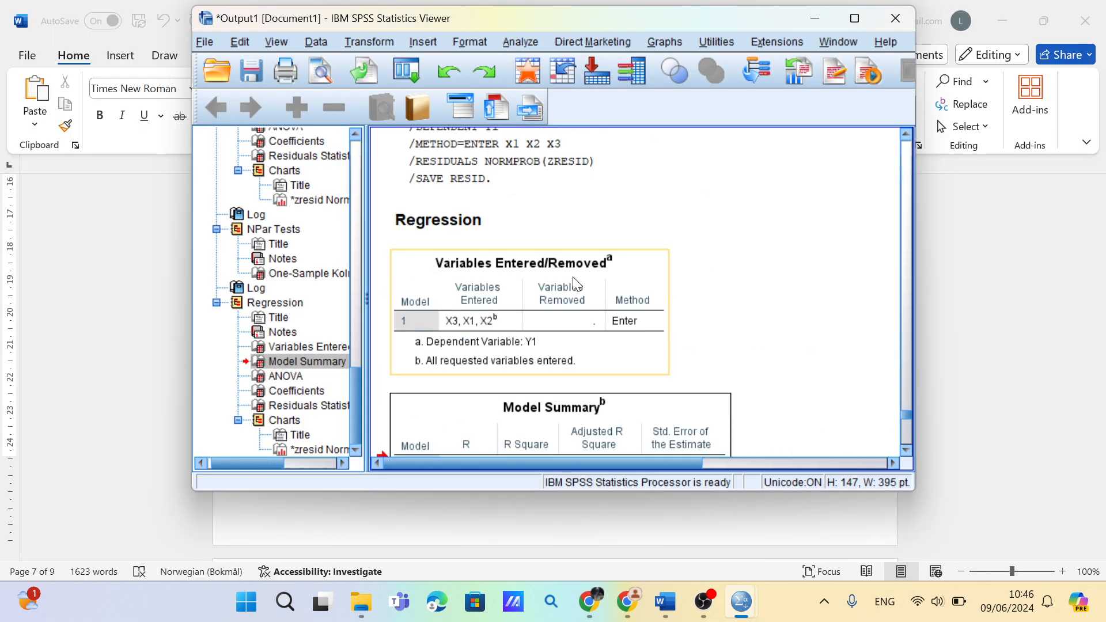
{"action": "scroll", "coordinate": [573, 277], "scroll_direction": "down", "scroll_amount": 15}
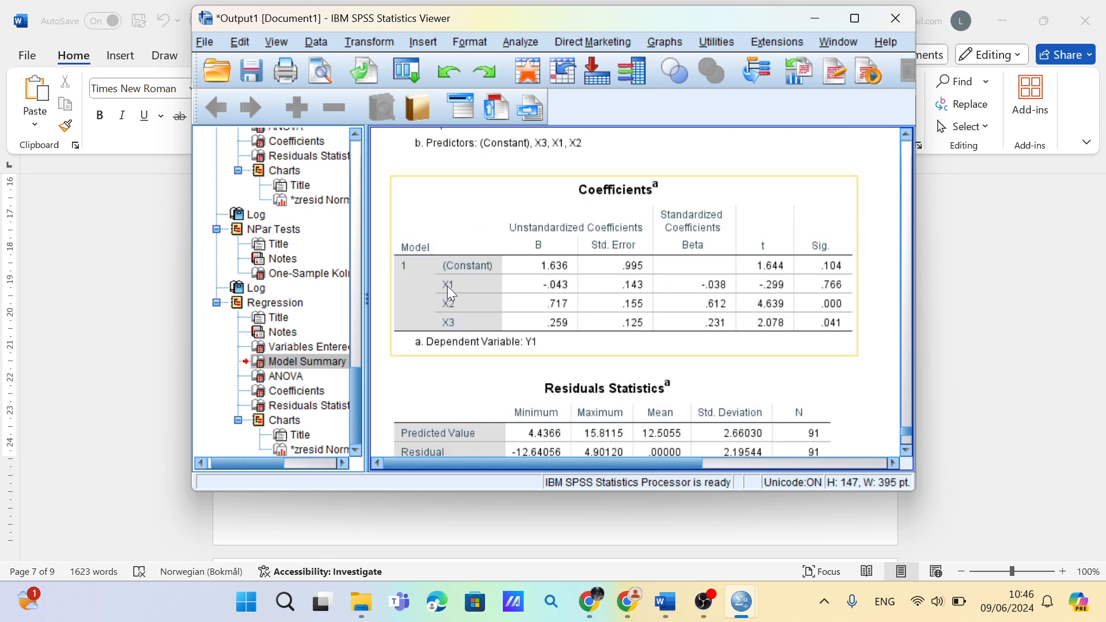
{"action": "left_click", "coordinate": [447, 286]}
{"action": "mouse_move", "coordinate": [666, 603]}
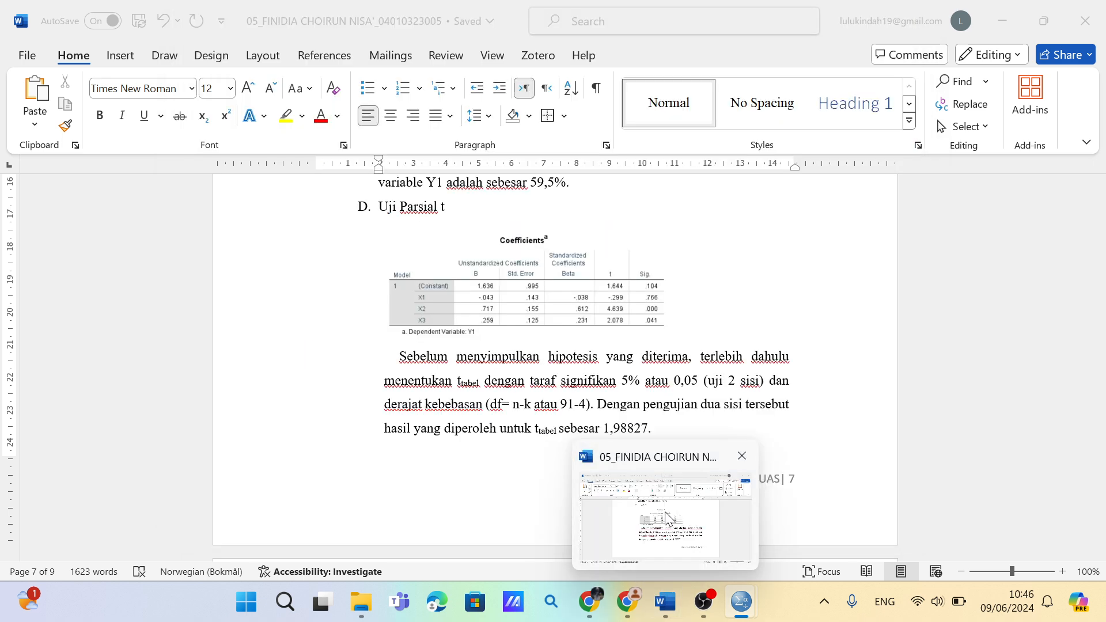
{"action": "left_click", "coordinate": [665, 511]}
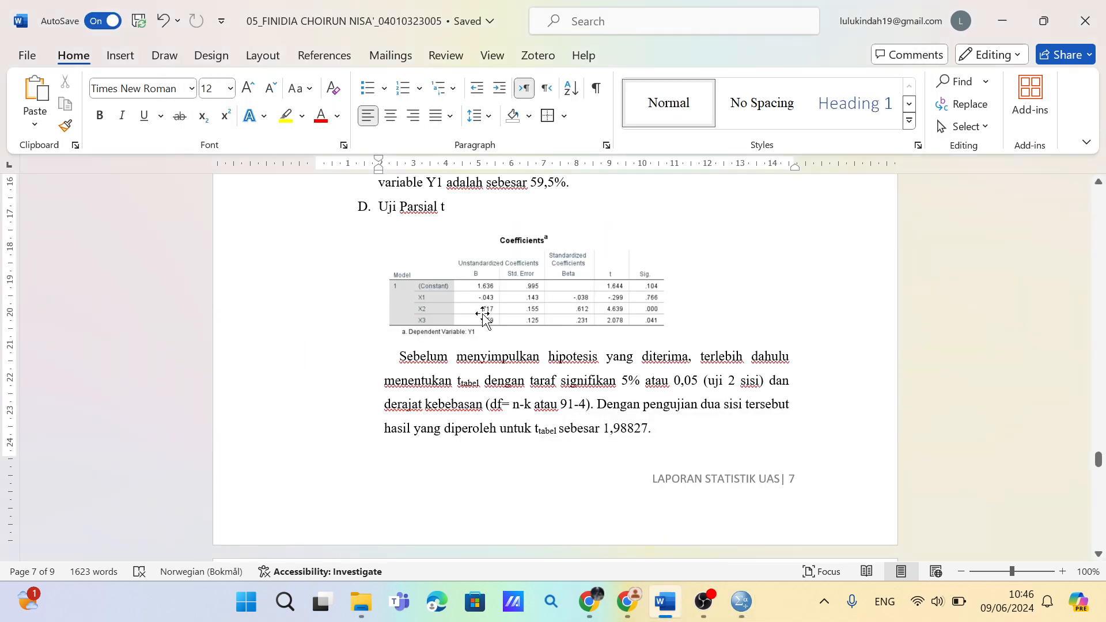
Complete the degrees-of-freedom calculation in the paragraph below the Coefficients table so it reads "91-4=87"
{"action": "left_click", "coordinate": [440, 295]}
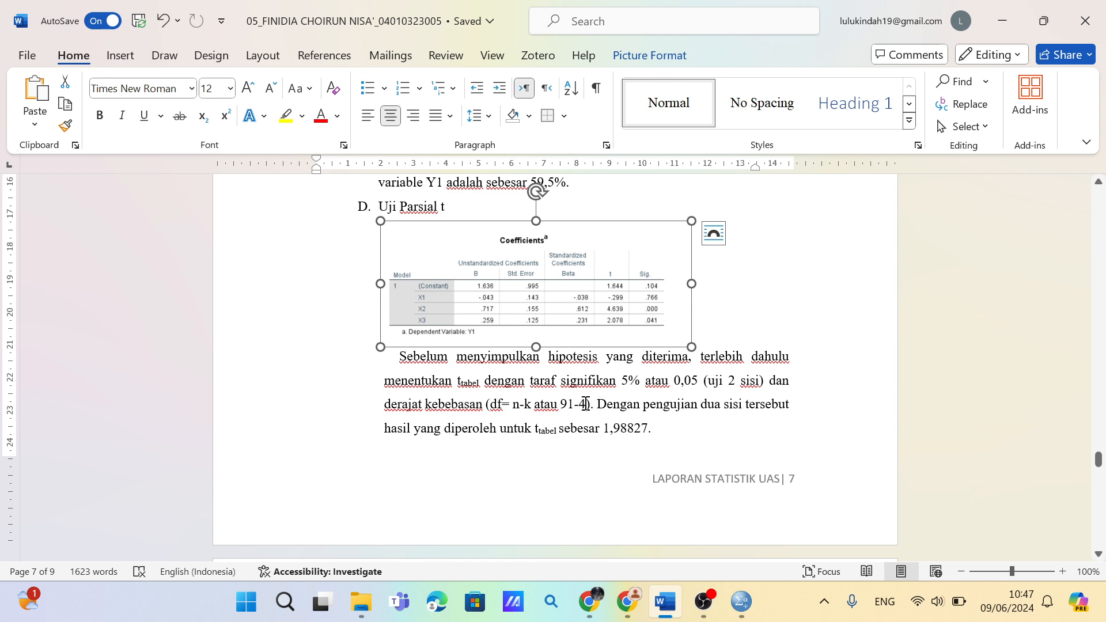
{"action": "left_click", "coordinate": [585, 406]}
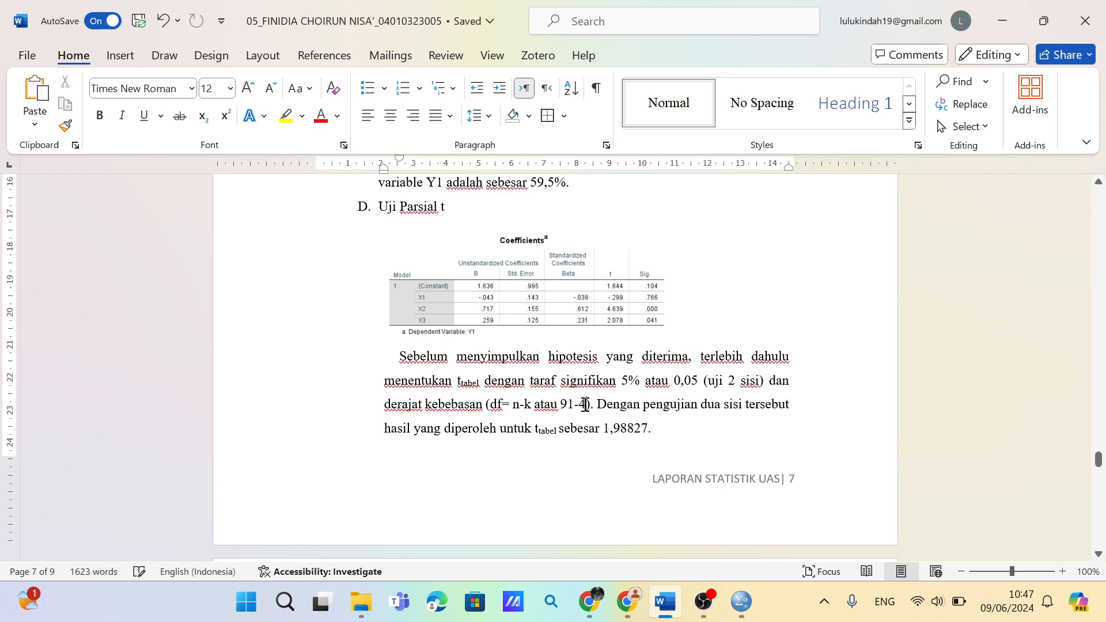
{"action": "type", "text": "="}
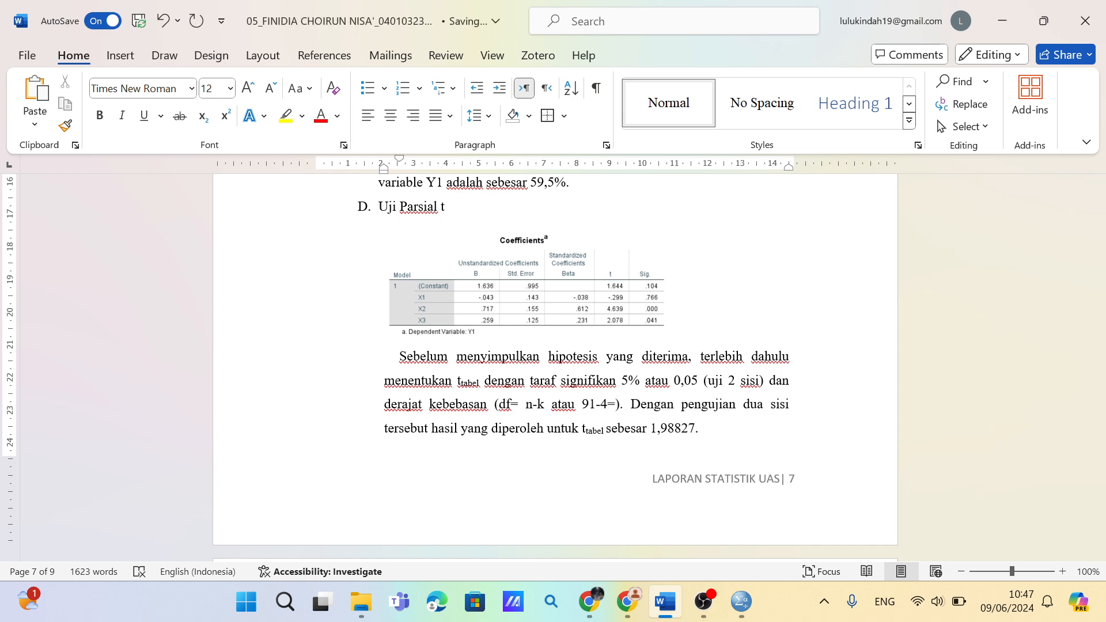
{"action": "type", "text": "87"}
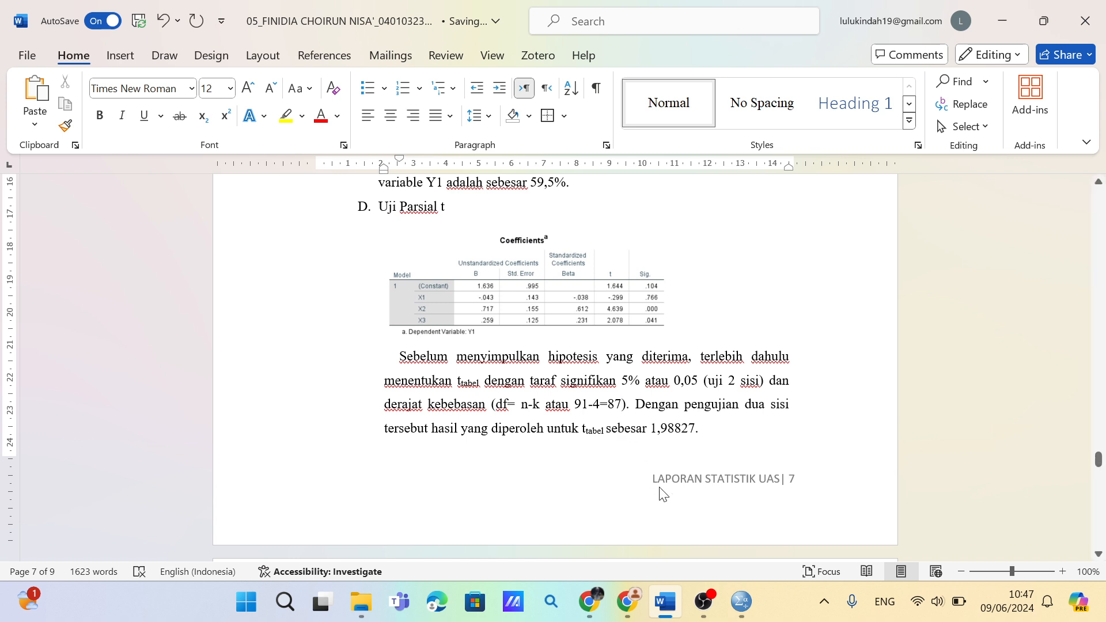
Switch to Chrome and look up the t table value for df 87 in r dan t tabel.xlsx
{"action": "mouse_move", "coordinate": [686, 599]}
{"action": "mouse_move", "coordinate": [629, 602]}
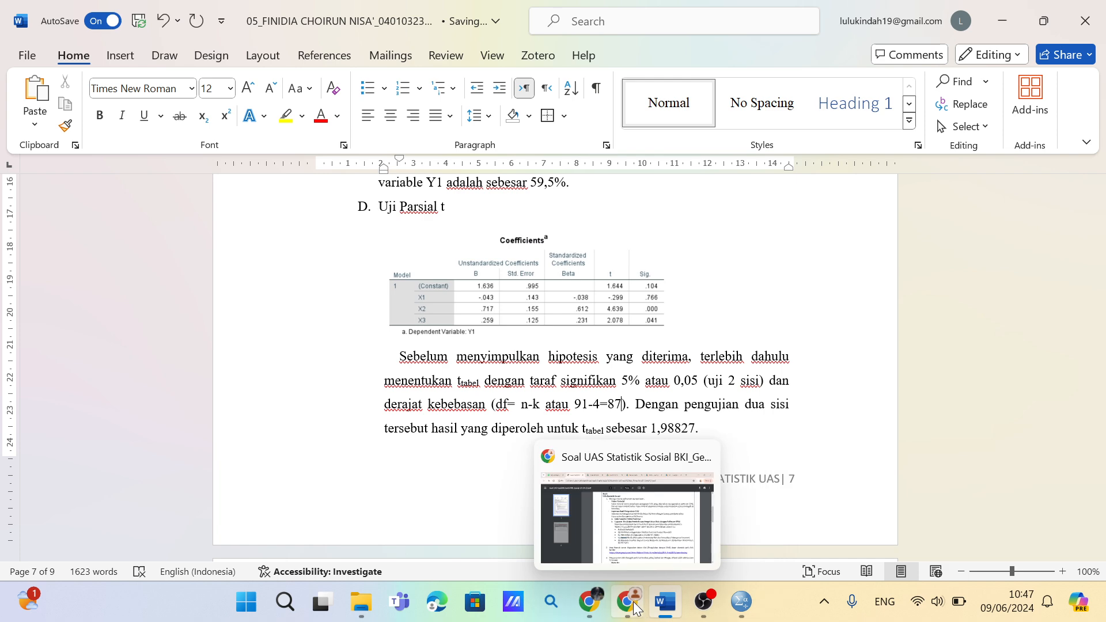
{"action": "left_click", "coordinate": [630, 515]}
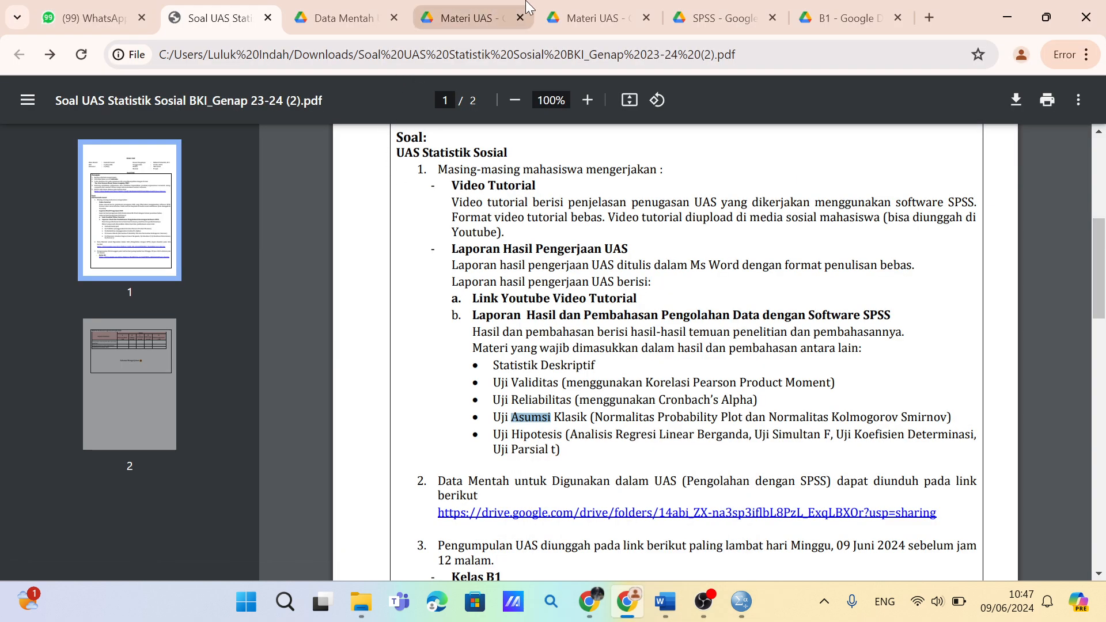
{"action": "left_click", "coordinate": [471, 8]}
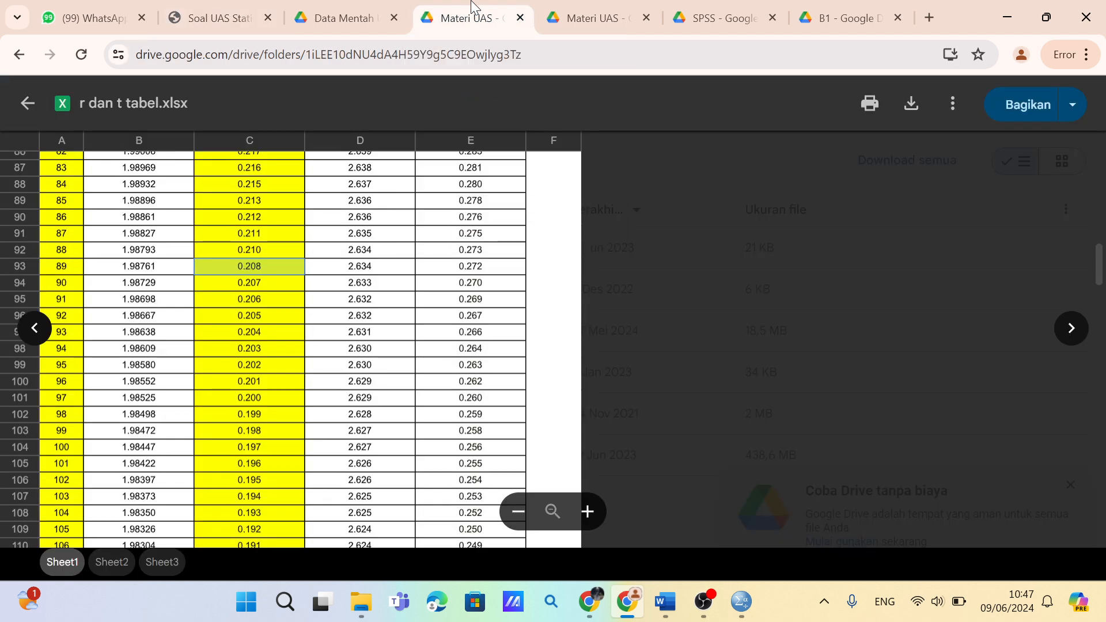
{"action": "left_click", "coordinate": [113, 236]}
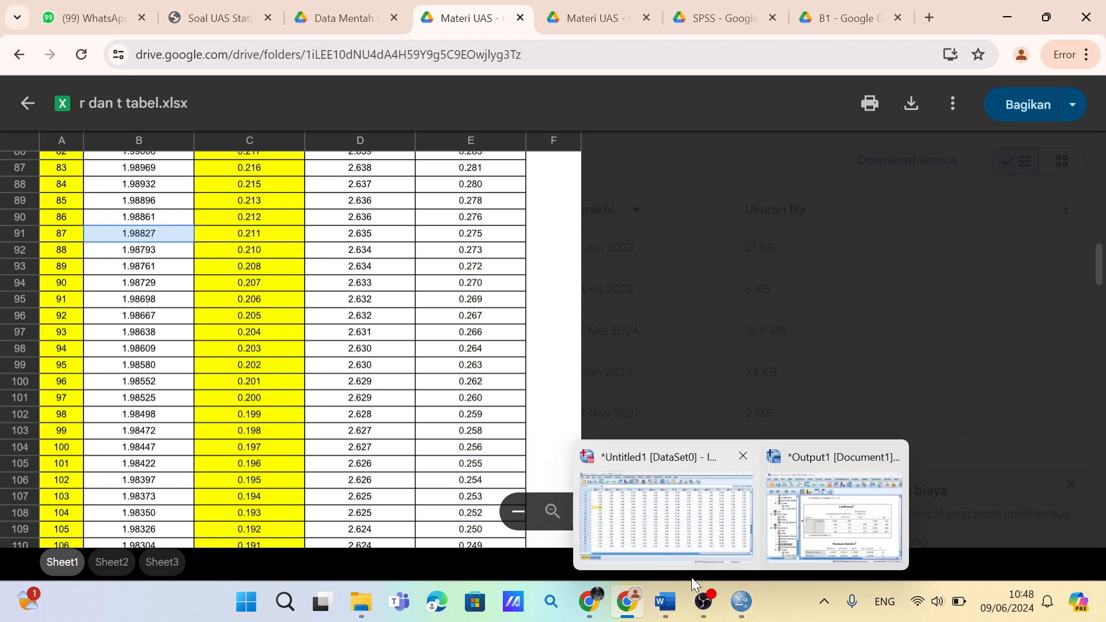
Return to the Word report and read hypotheses 1 to 3 and the partial t test conclusion for X1 terhadap Y
{"action": "left_click", "coordinate": [668, 605]}
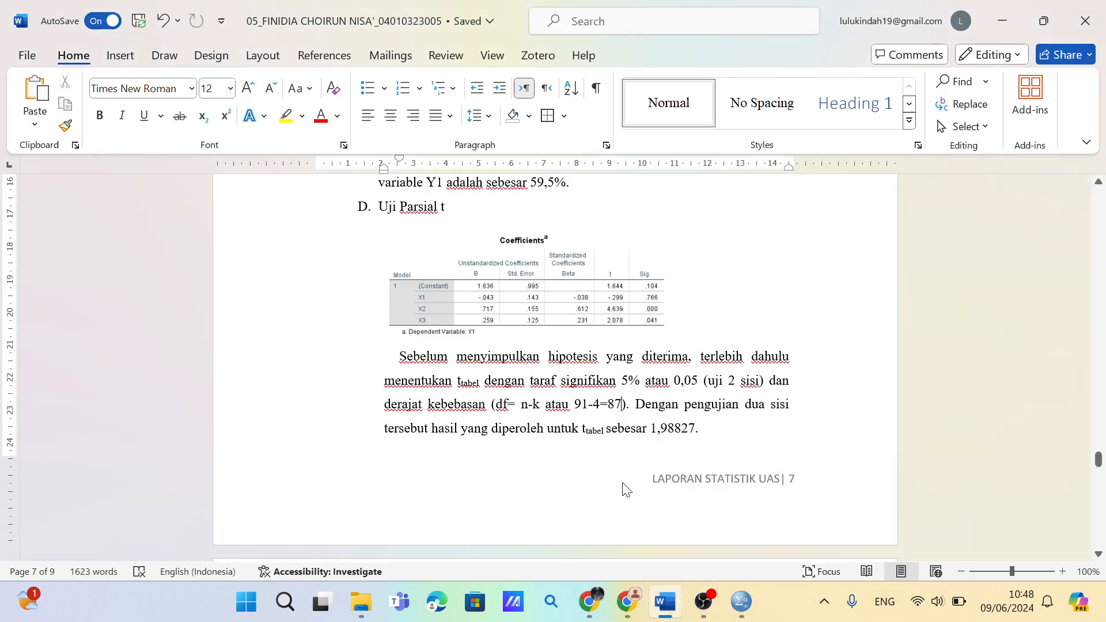
{"action": "scroll", "coordinate": [603, 453], "scroll_direction": "down", "scroll_amount": 3}
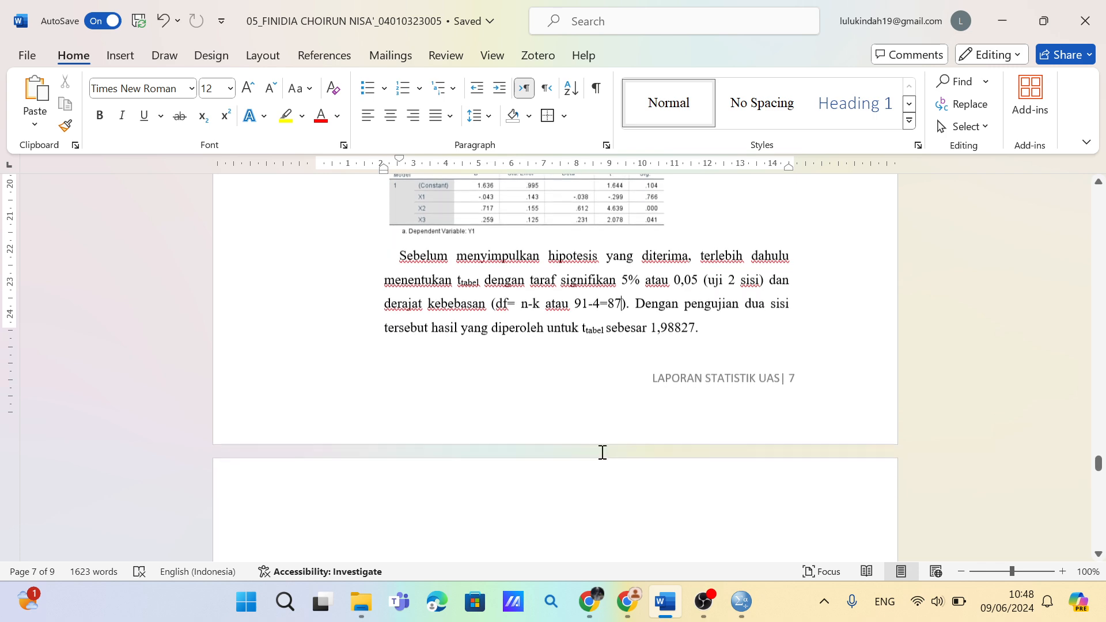
{"action": "scroll", "coordinate": [602, 452], "scroll_direction": "down", "scroll_amount": 2}
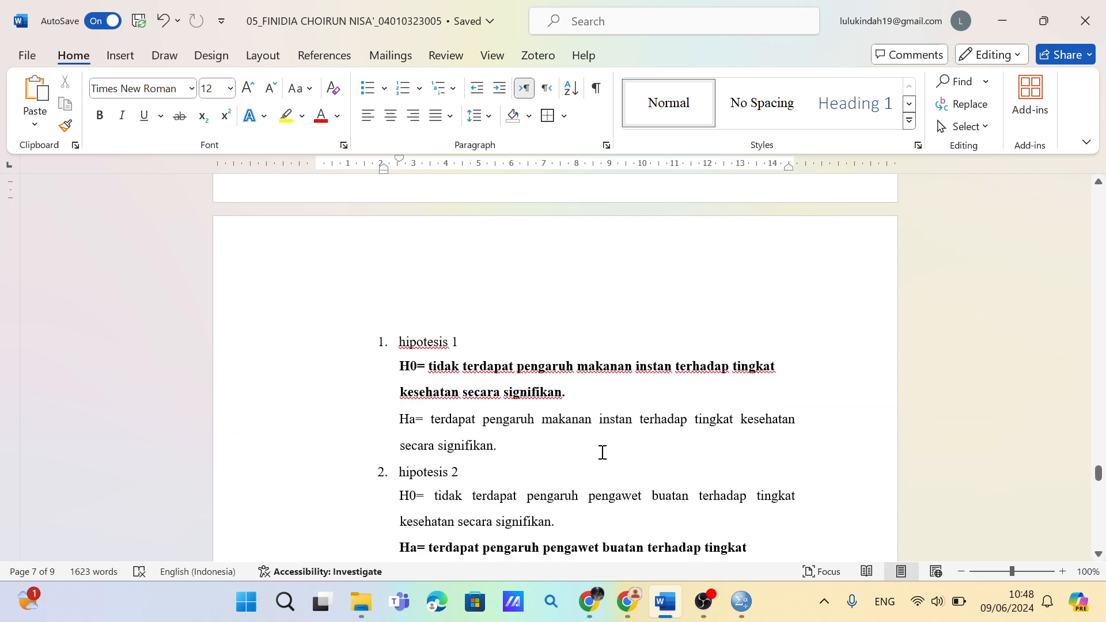
{"action": "scroll", "coordinate": [602, 452], "scroll_direction": "down", "scroll_amount": 2}
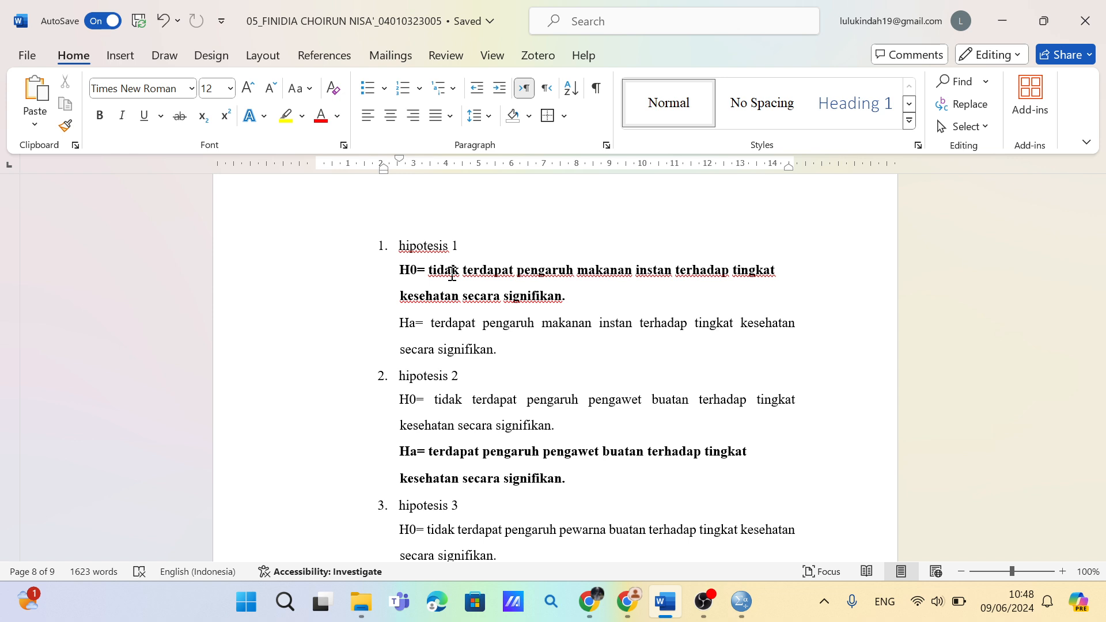
{"action": "scroll", "coordinate": [523, 473], "scroll_direction": "down", "scroll_amount": 3}
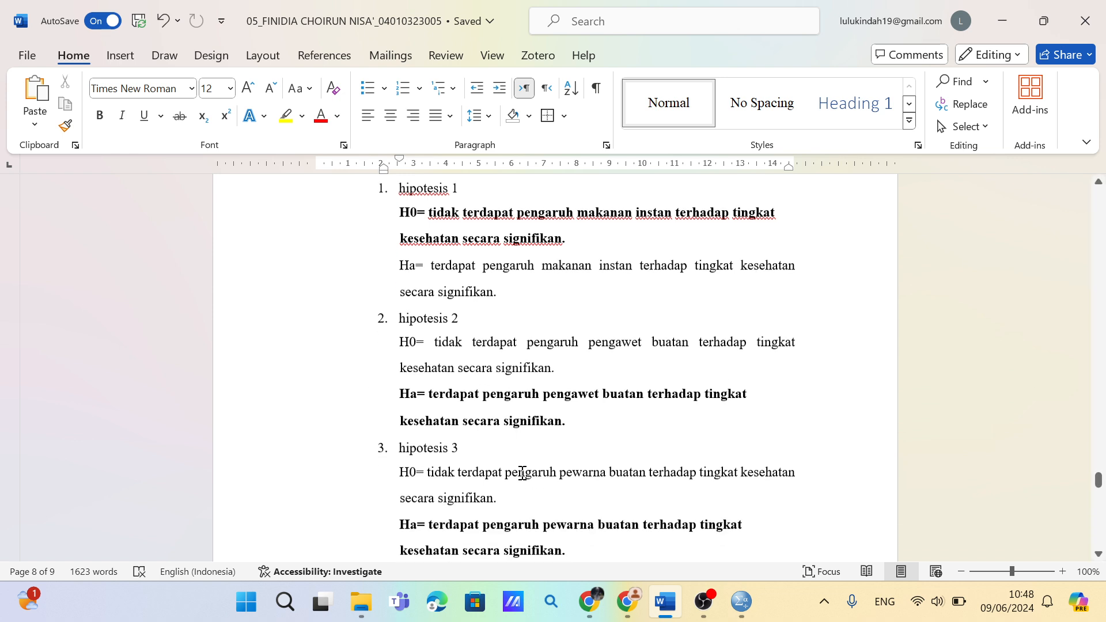
{"action": "scroll", "coordinate": [523, 473], "scroll_direction": "down", "scroll_amount": 2}
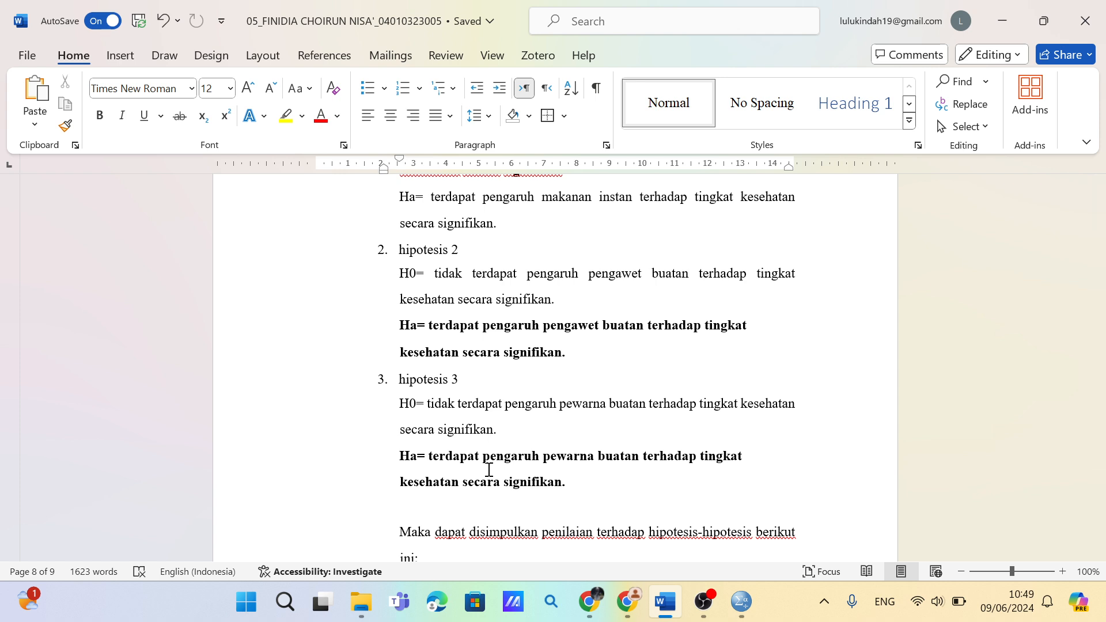
{"action": "scroll", "coordinate": [489, 470], "scroll_direction": "down", "scroll_amount": 3}
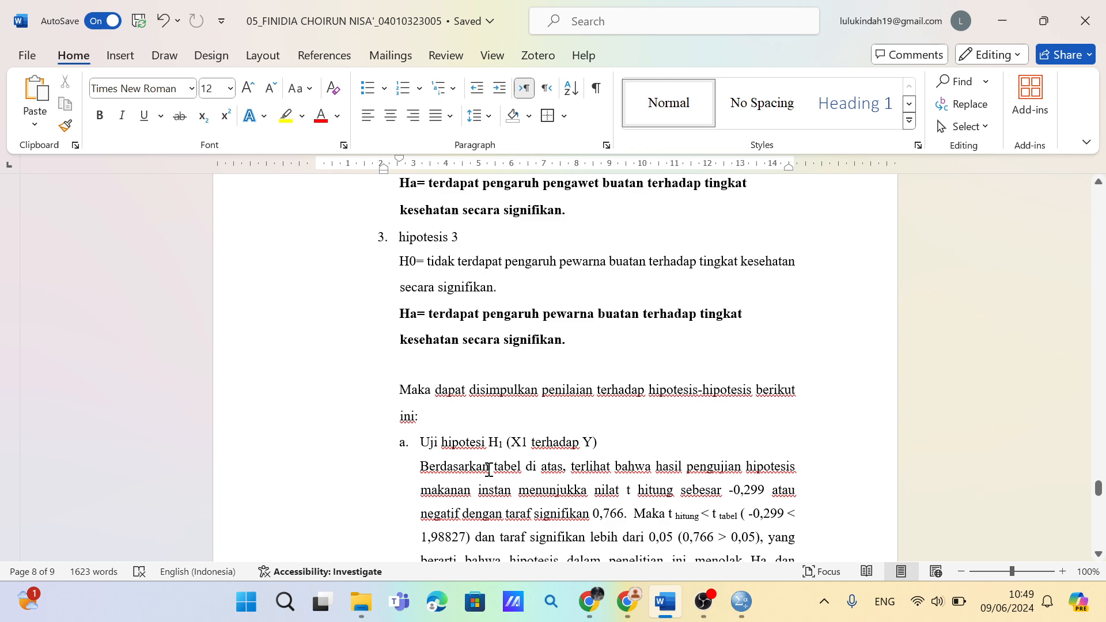
{"action": "scroll", "coordinate": [489, 470], "scroll_direction": "down", "scroll_amount": 1}
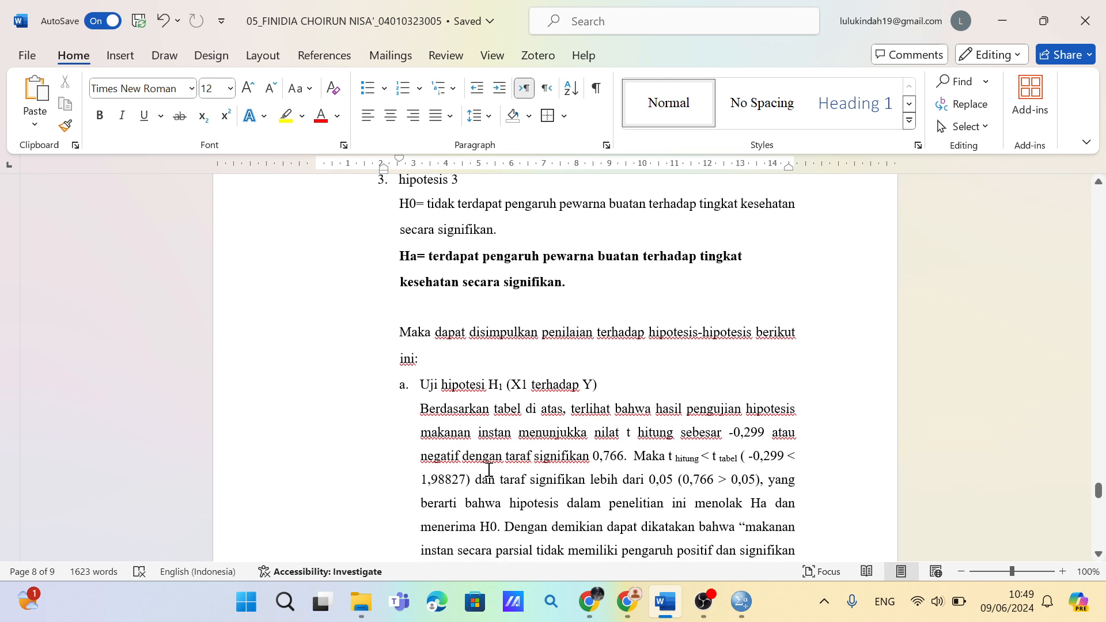
{"action": "scroll", "coordinate": [488, 470], "scroll_direction": "down", "scroll_amount": 1}
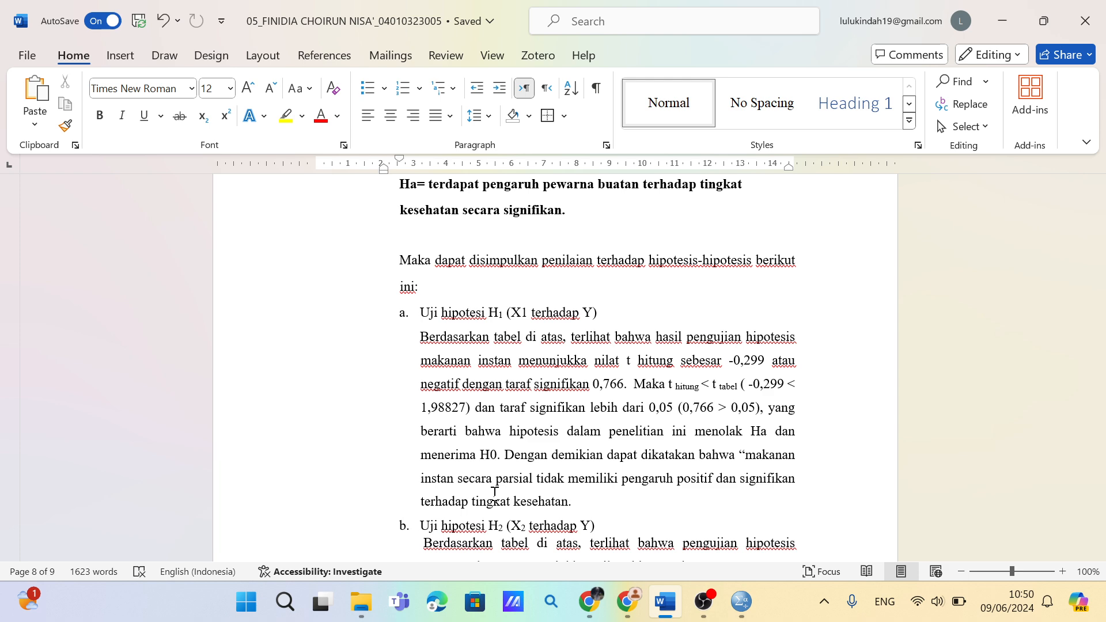
Read the rest of the partial t test conclusions in the report, covering X1, X2 and X3 terhadap Y
{"action": "scroll", "coordinate": [490, 404], "scroll_direction": "down", "scroll_amount": 3}
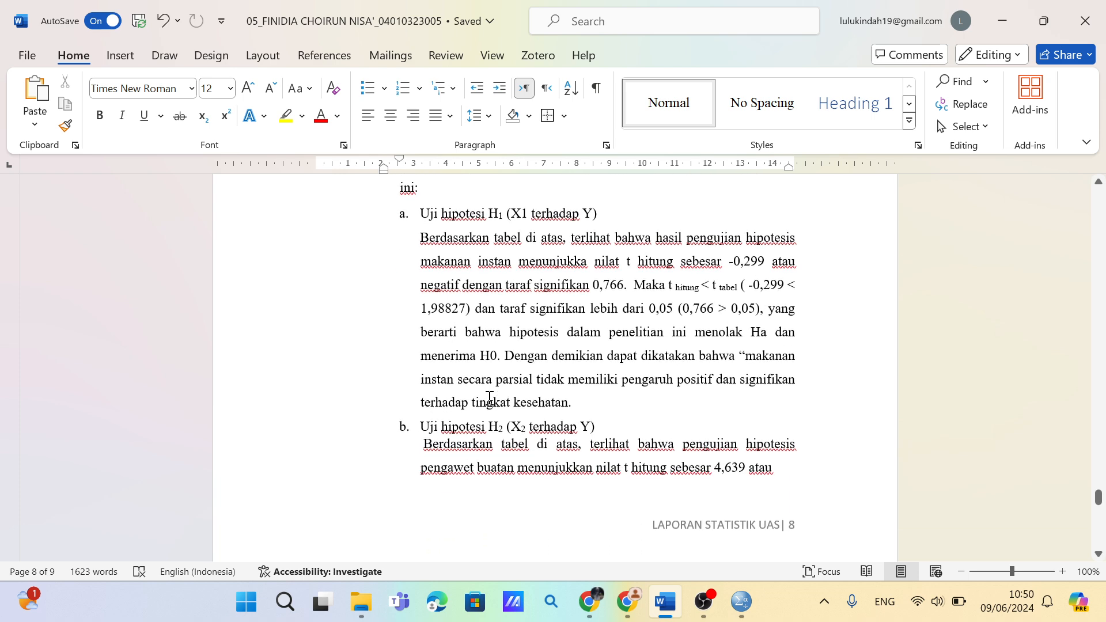
{"action": "scroll", "coordinate": [490, 399], "scroll_direction": "down", "scroll_amount": 1}
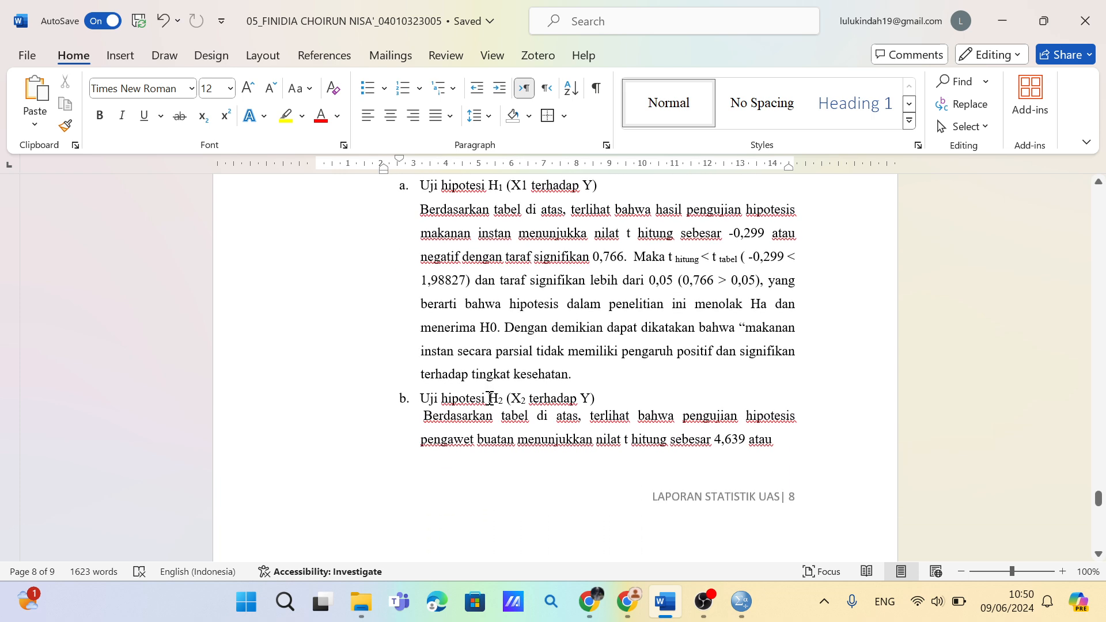
{"action": "scroll", "coordinate": [489, 398], "scroll_direction": "down", "scroll_amount": 1}
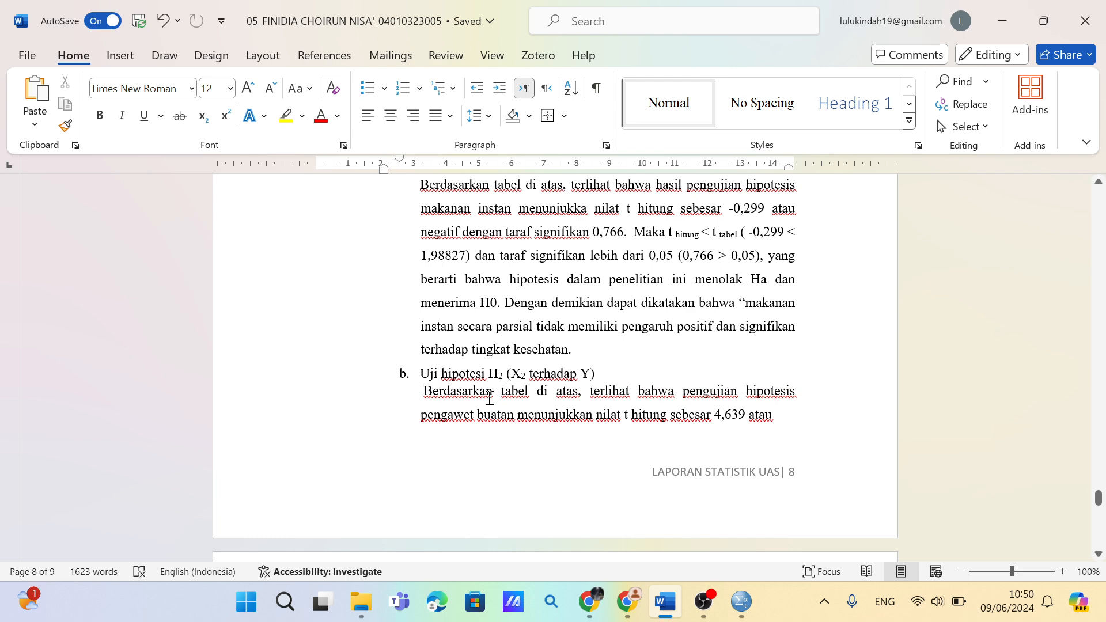
{"action": "scroll", "coordinate": [490, 399], "scroll_direction": "up", "scroll_amount": 4}
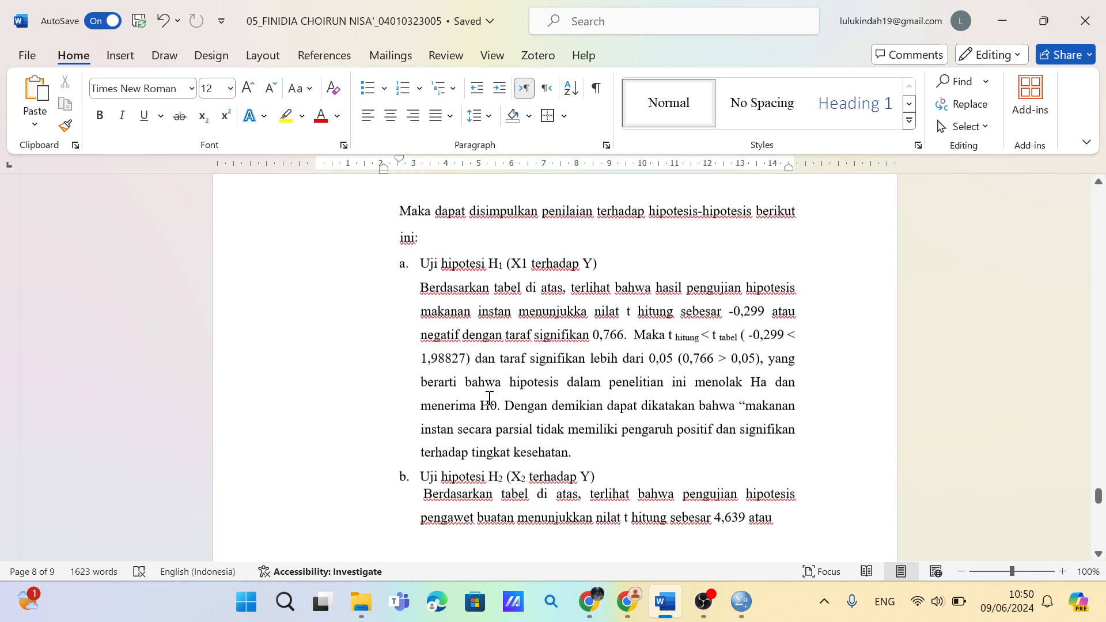
{"action": "scroll", "coordinate": [489, 399], "scroll_direction": "down", "scroll_amount": 1}
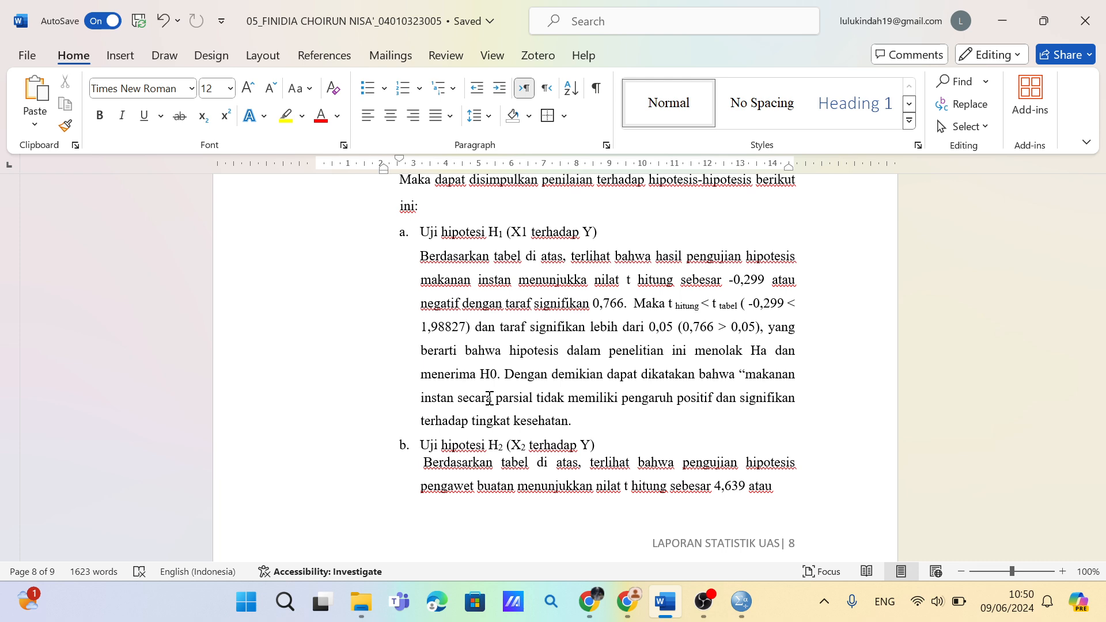
{"action": "scroll", "coordinate": [489, 398], "scroll_direction": "down", "scroll_amount": 1}
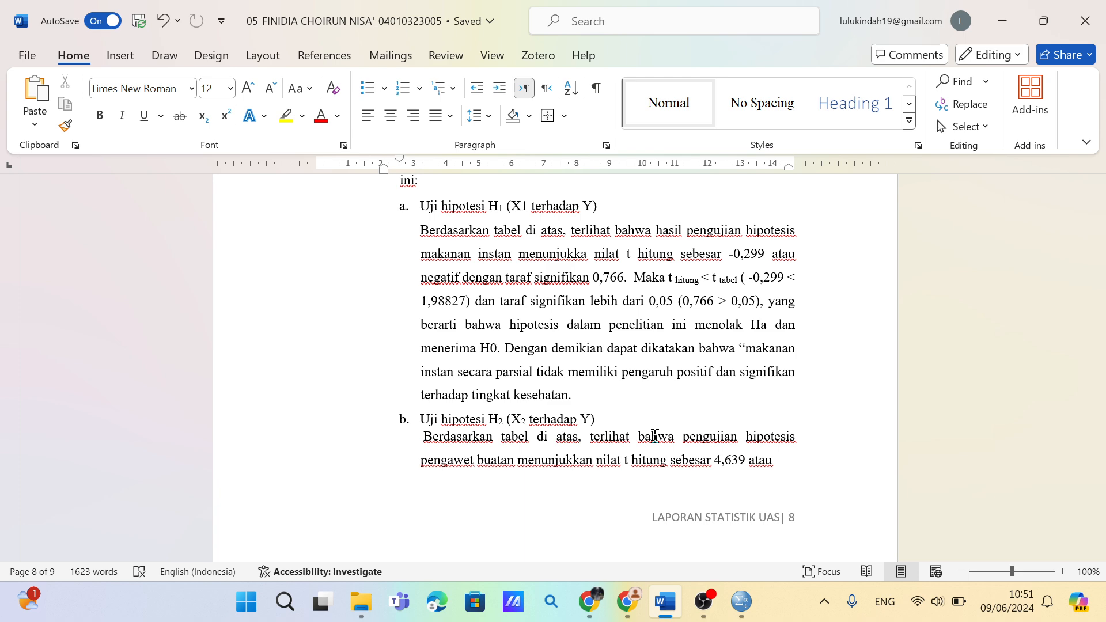
{"action": "scroll", "coordinate": [654, 436], "scroll_direction": "down", "scroll_amount": 3}
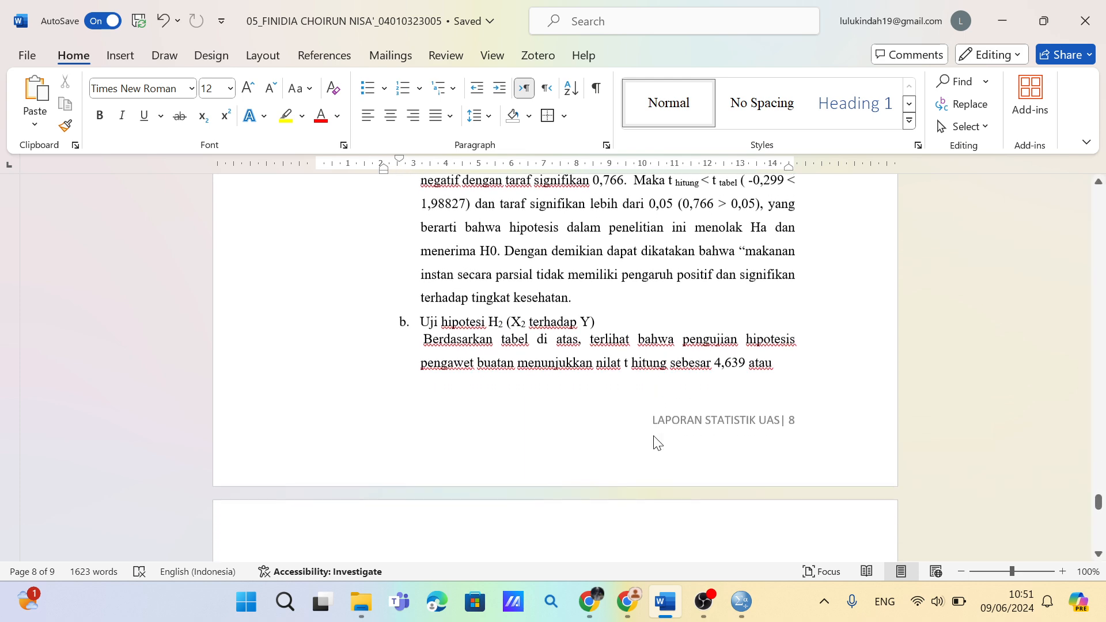
{"action": "scroll", "coordinate": [656, 441], "scroll_direction": "down", "scroll_amount": 3}
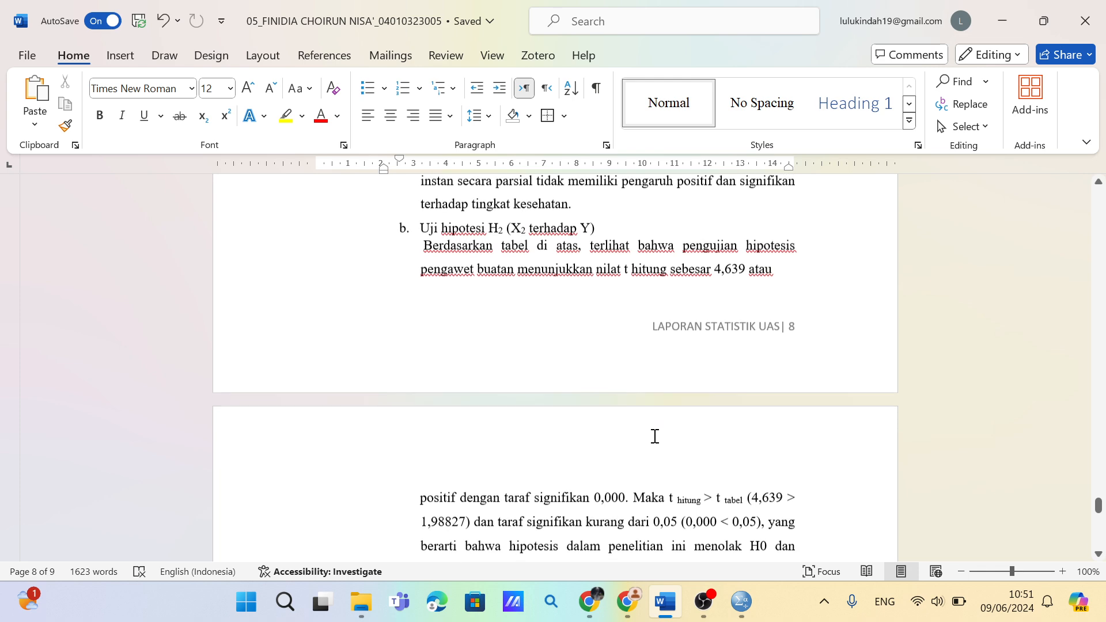
{"action": "scroll", "coordinate": [654, 436], "scroll_direction": "down", "scroll_amount": 1}
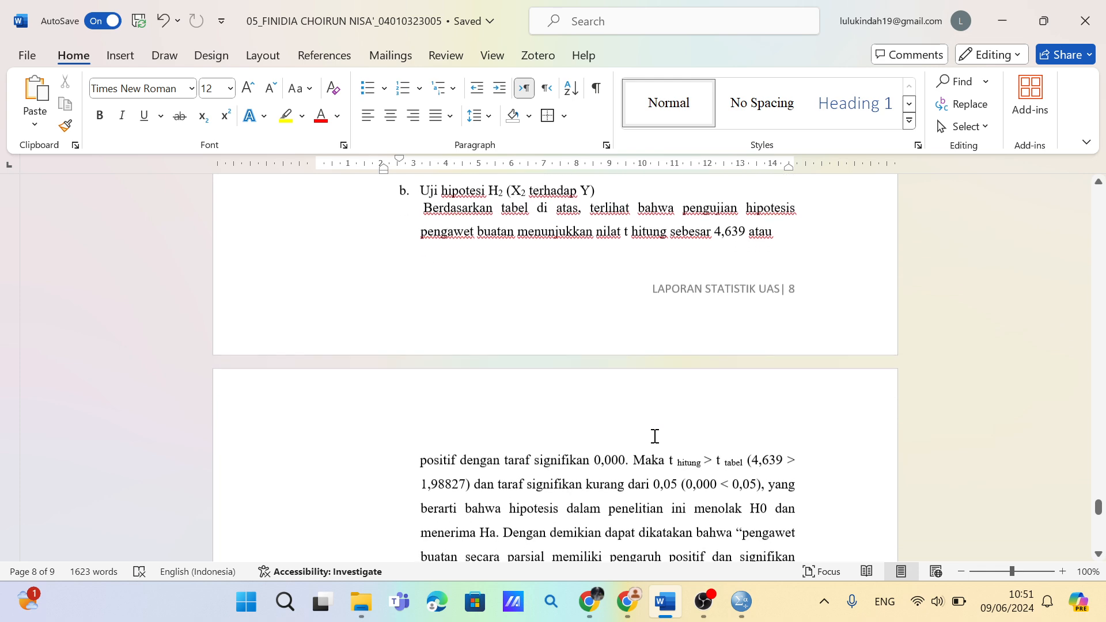
{"action": "scroll", "coordinate": [655, 436], "scroll_direction": "down", "scroll_amount": 1}
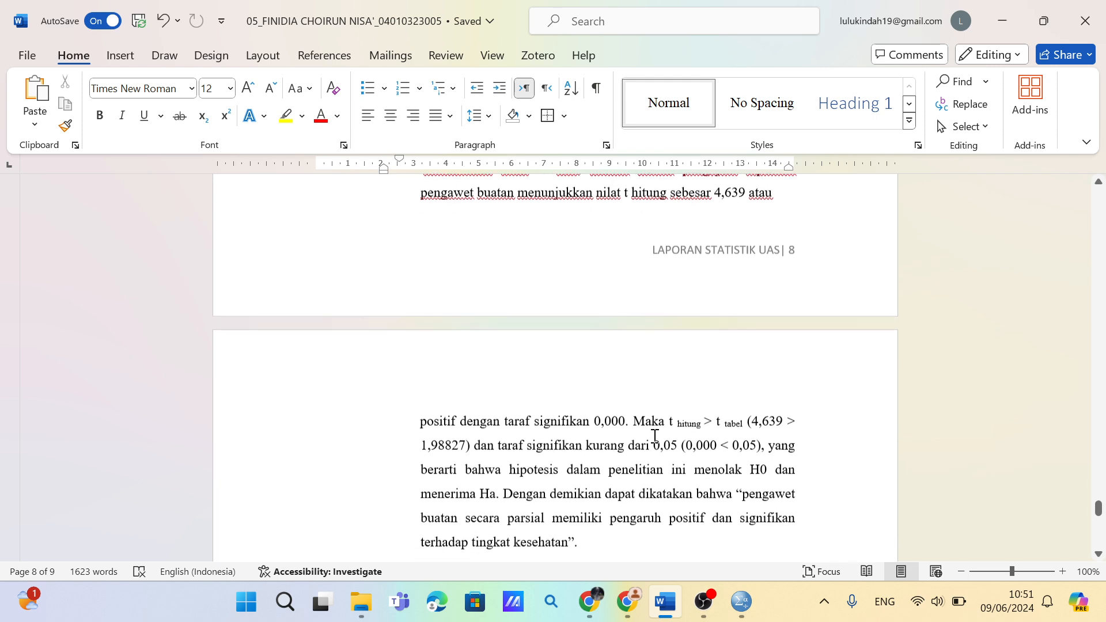
{"action": "scroll", "coordinate": [655, 437], "scroll_direction": "down", "scroll_amount": 1}
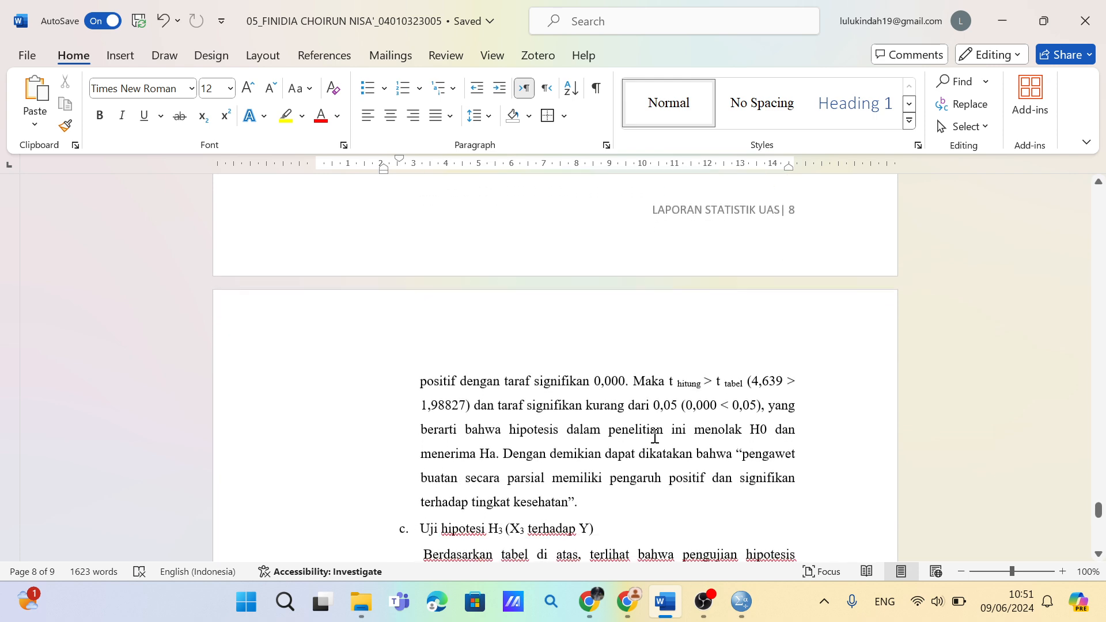
{"action": "scroll", "coordinate": [655, 436], "scroll_direction": "down", "scroll_amount": 1}
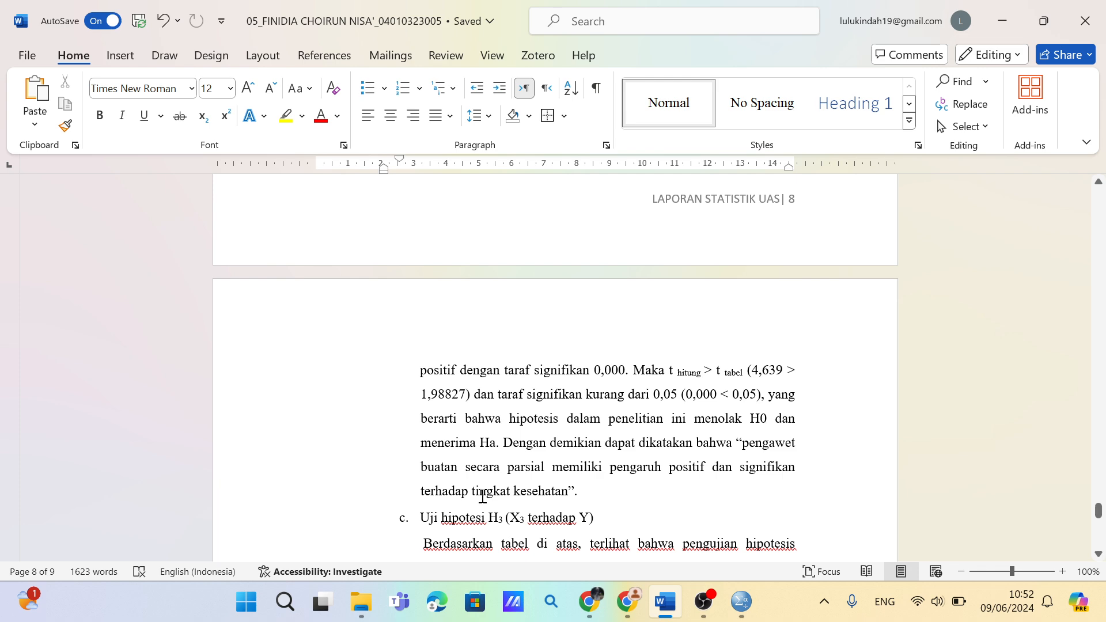
{"action": "scroll", "coordinate": [483, 497], "scroll_direction": "down", "scroll_amount": 5}
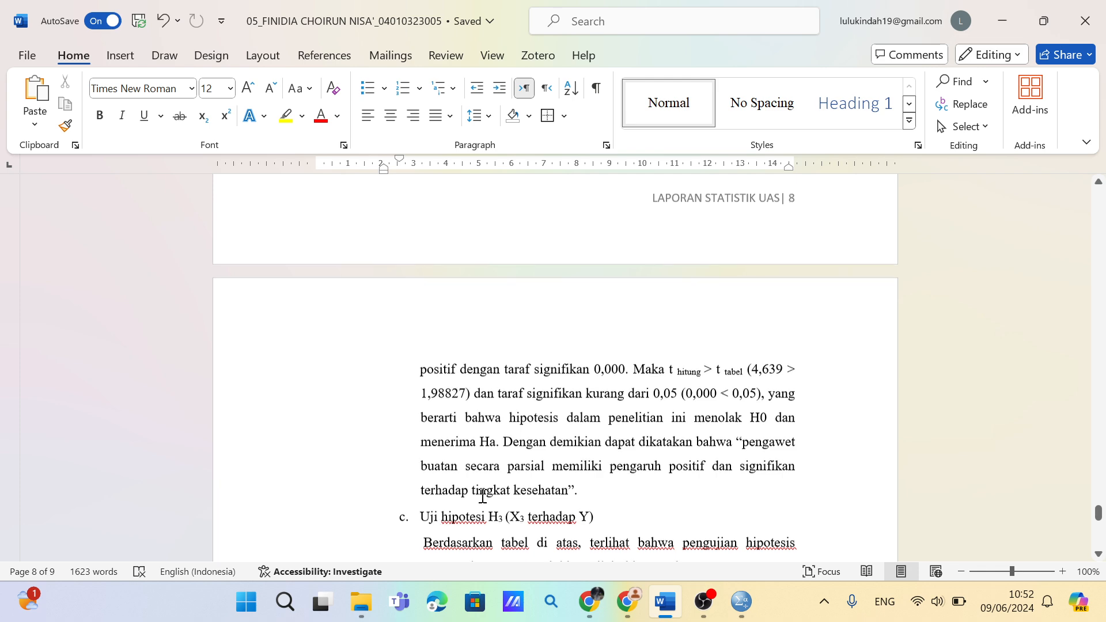
{"action": "scroll", "coordinate": [483, 497], "scroll_direction": "down", "scroll_amount": 1}
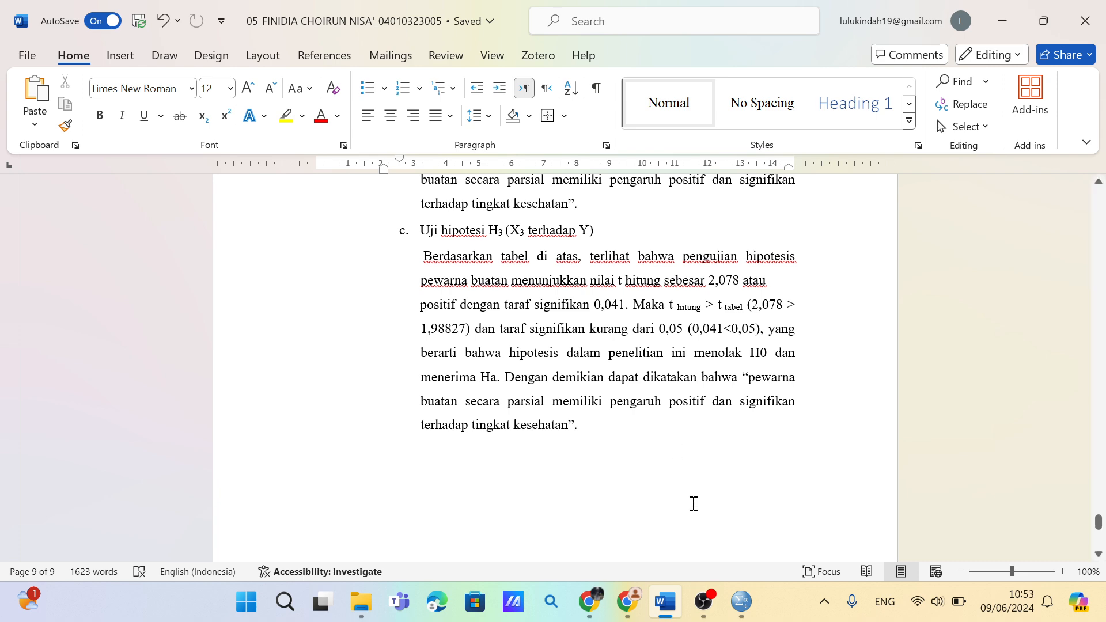
{"action": "mouse_move", "coordinate": [714, 610]}
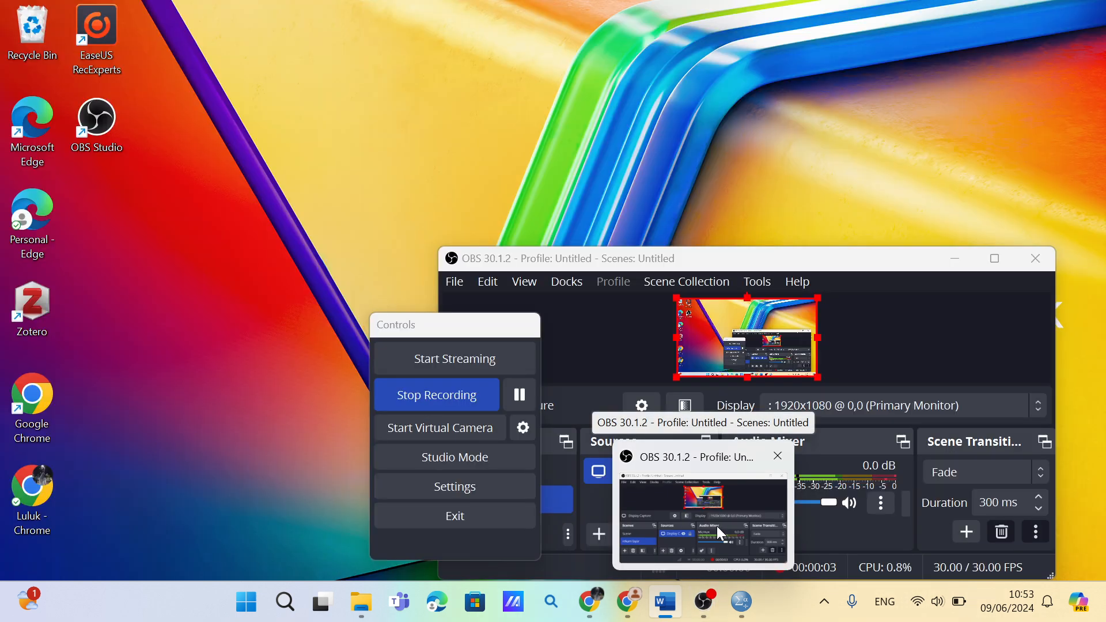
{"action": "left_click", "coordinate": [717, 527]}
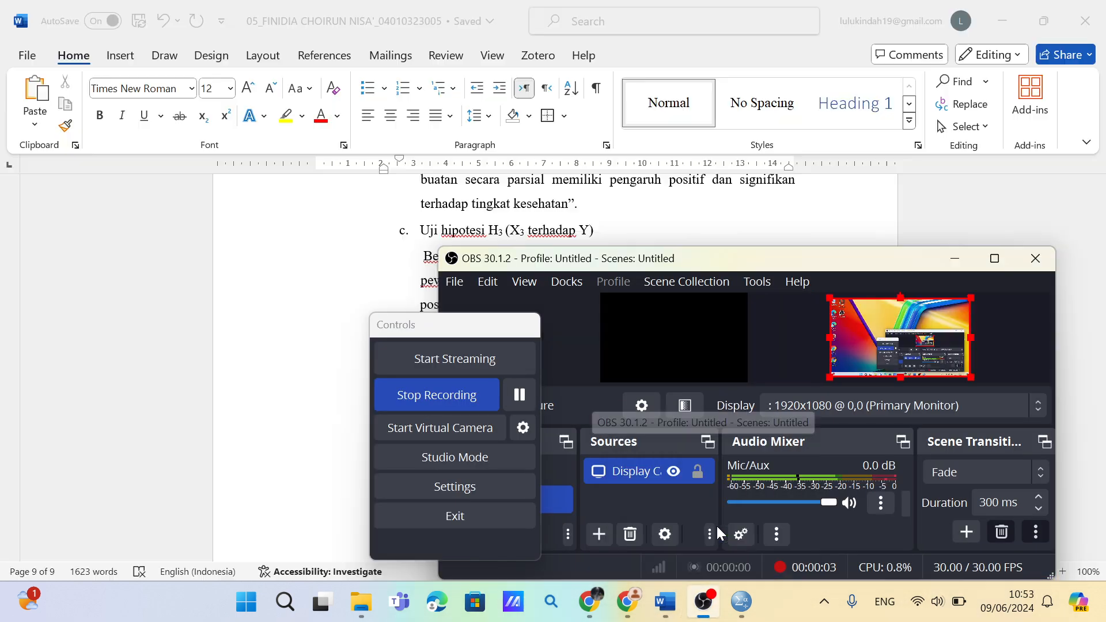